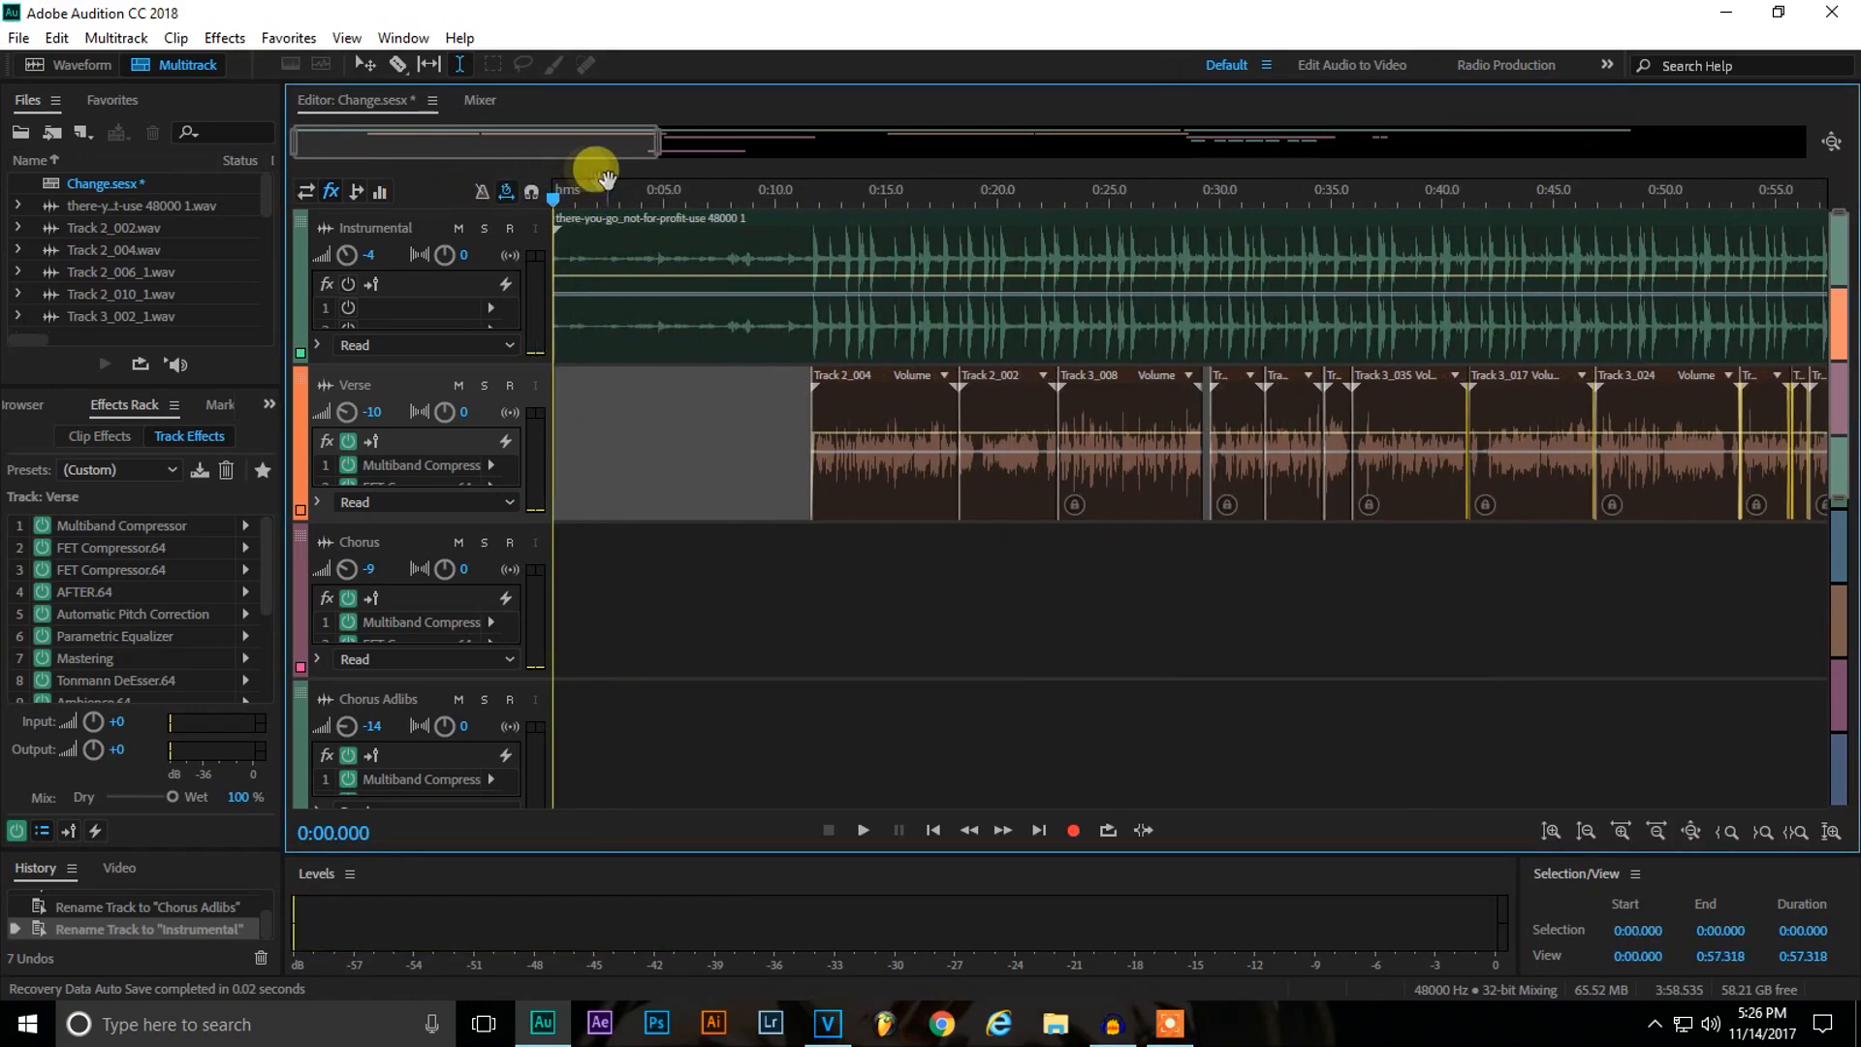
Look over the full session arrangement and enlarge the tracks to expose the Instrumental and Verse effect slots.
{"action": "scroll", "coordinate": [606, 204], "scroll_direction": "down", "scroll_amount": 2}
{"action": "scroll", "coordinate": [606, 203], "scroll_direction": "down", "scroll_amount": 3}
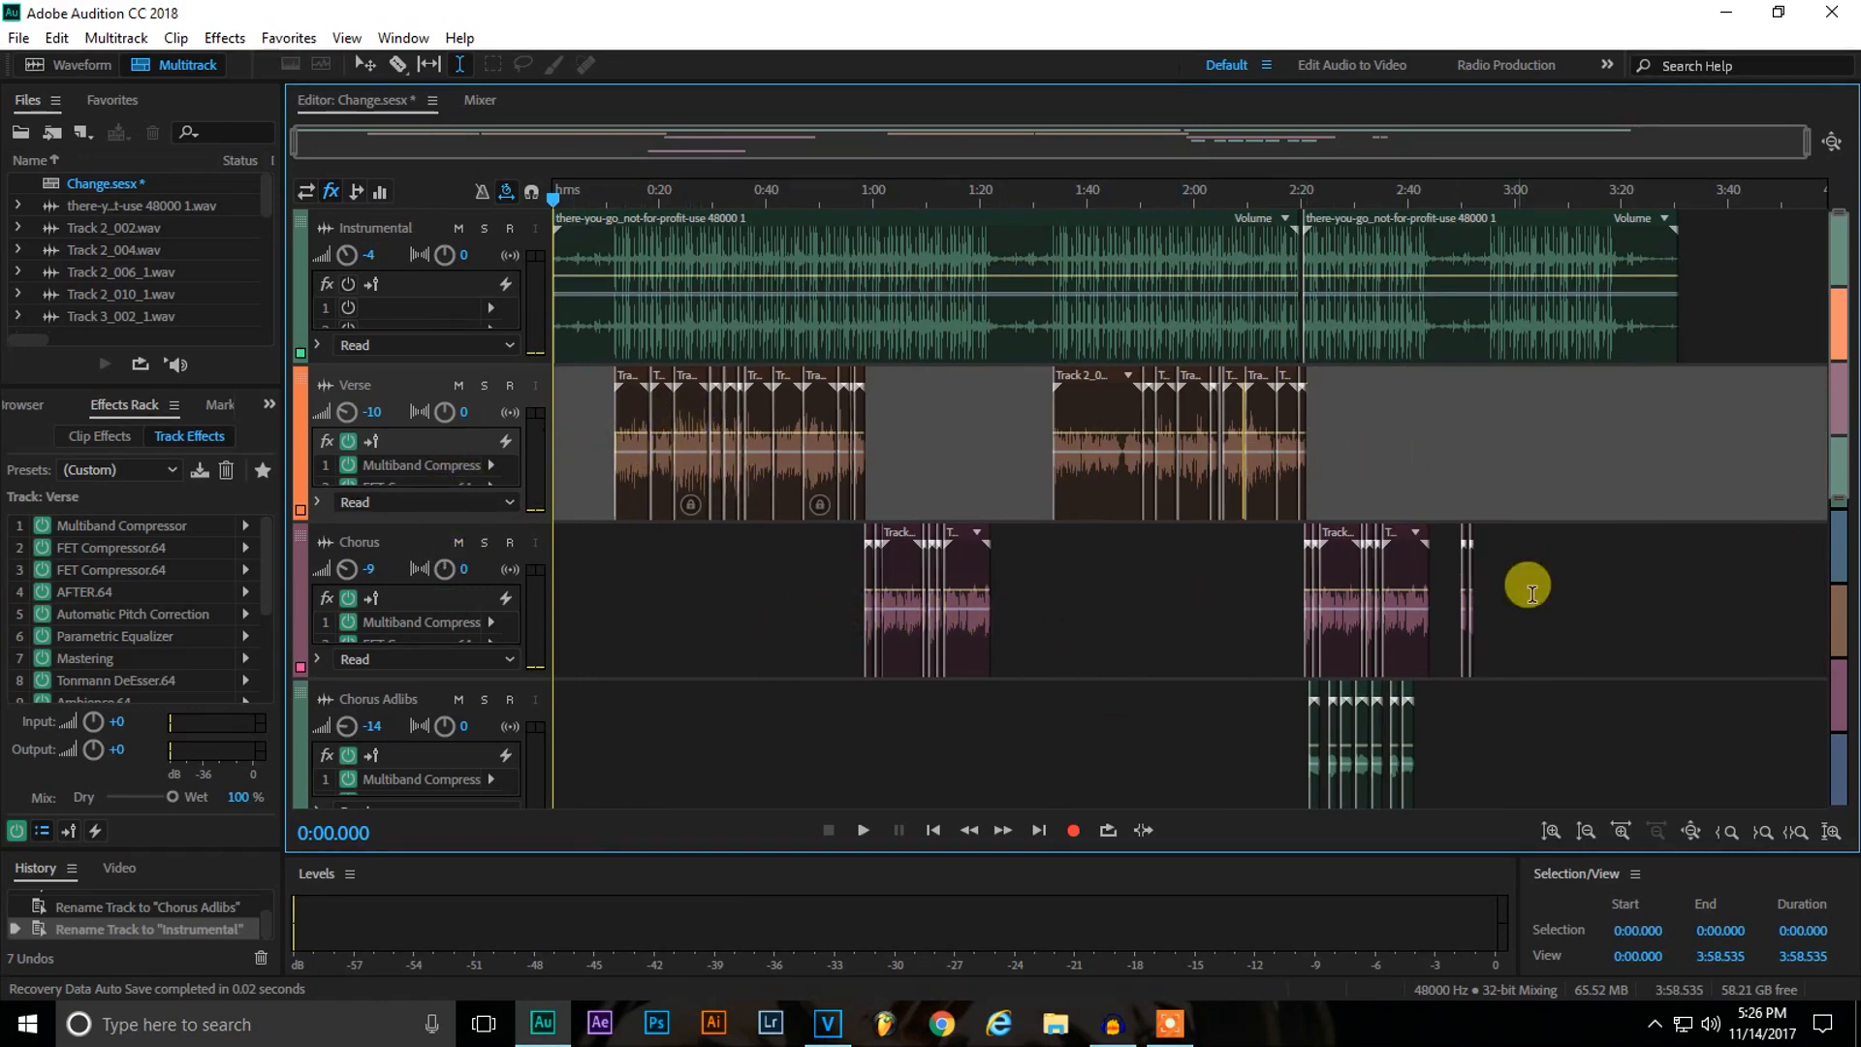
{"action": "scroll", "coordinate": [630, 572], "scroll_direction": "down", "scroll_amount": 1}
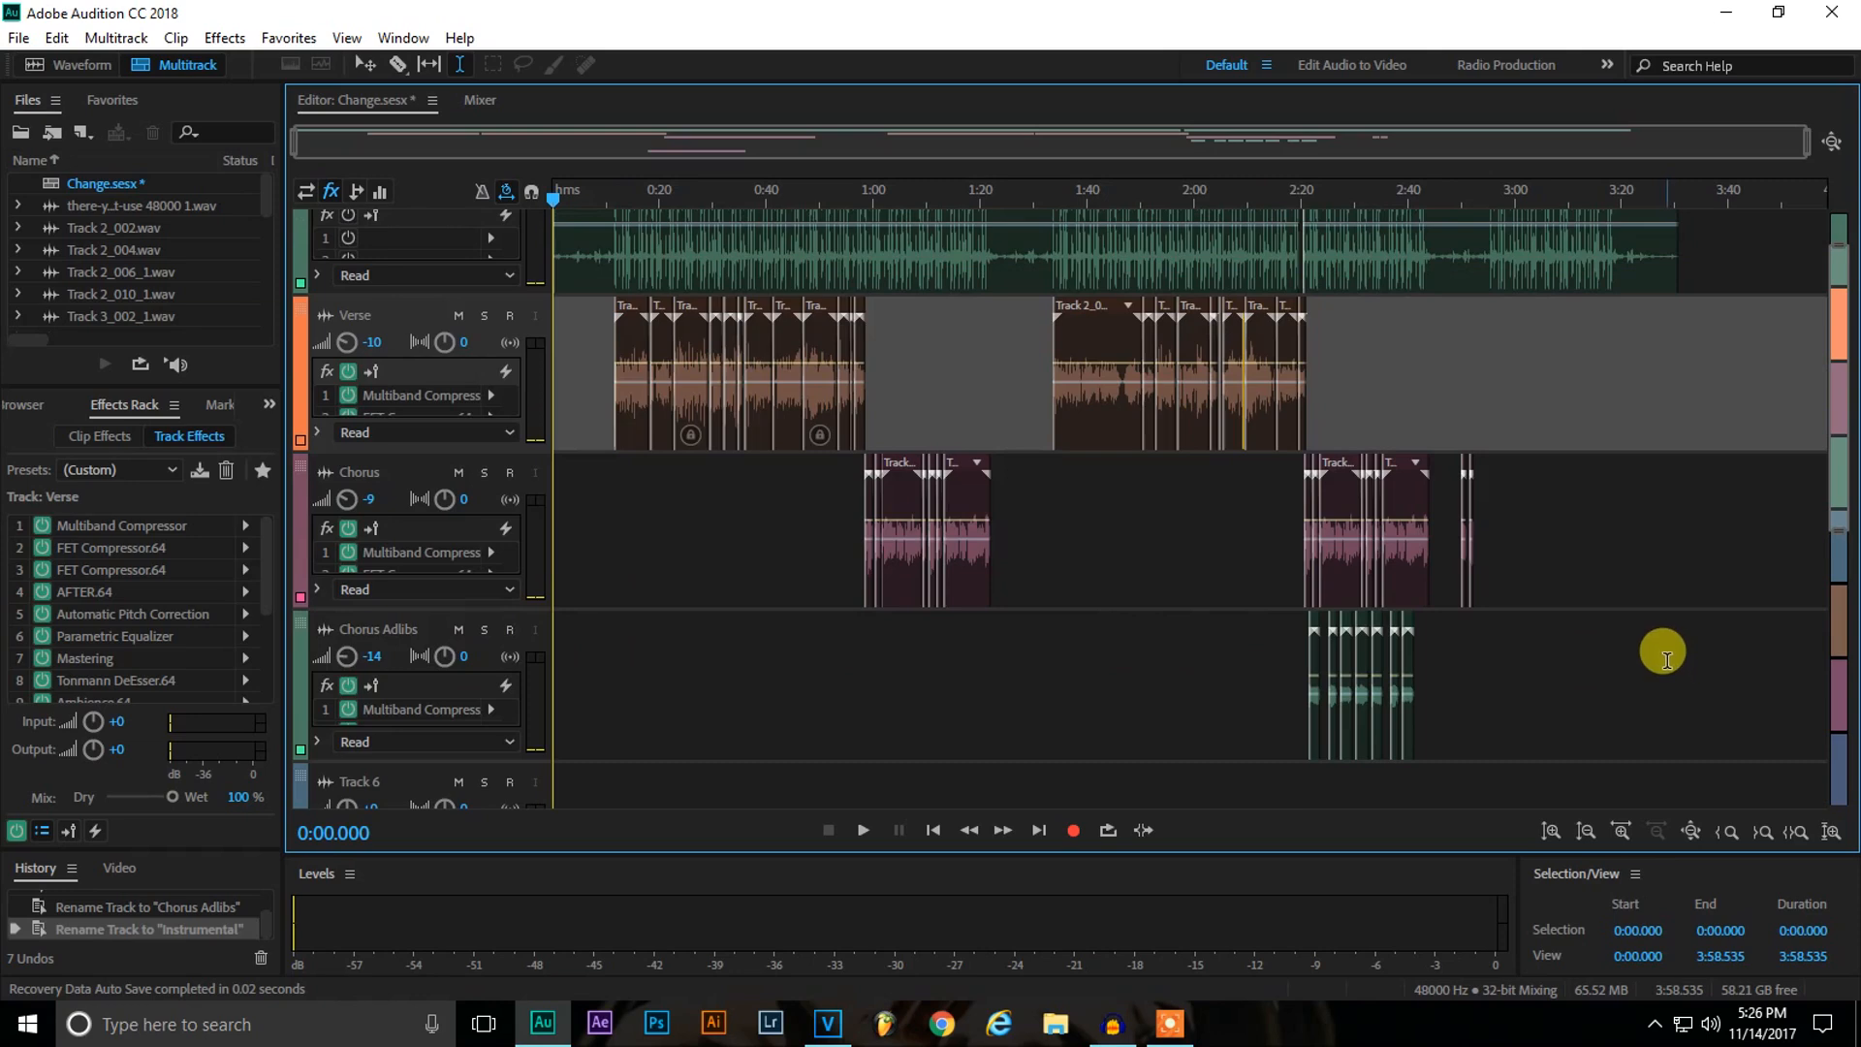
{"action": "scroll", "coordinate": [715, 630], "scroll_direction": "up", "scroll_amount": 1}
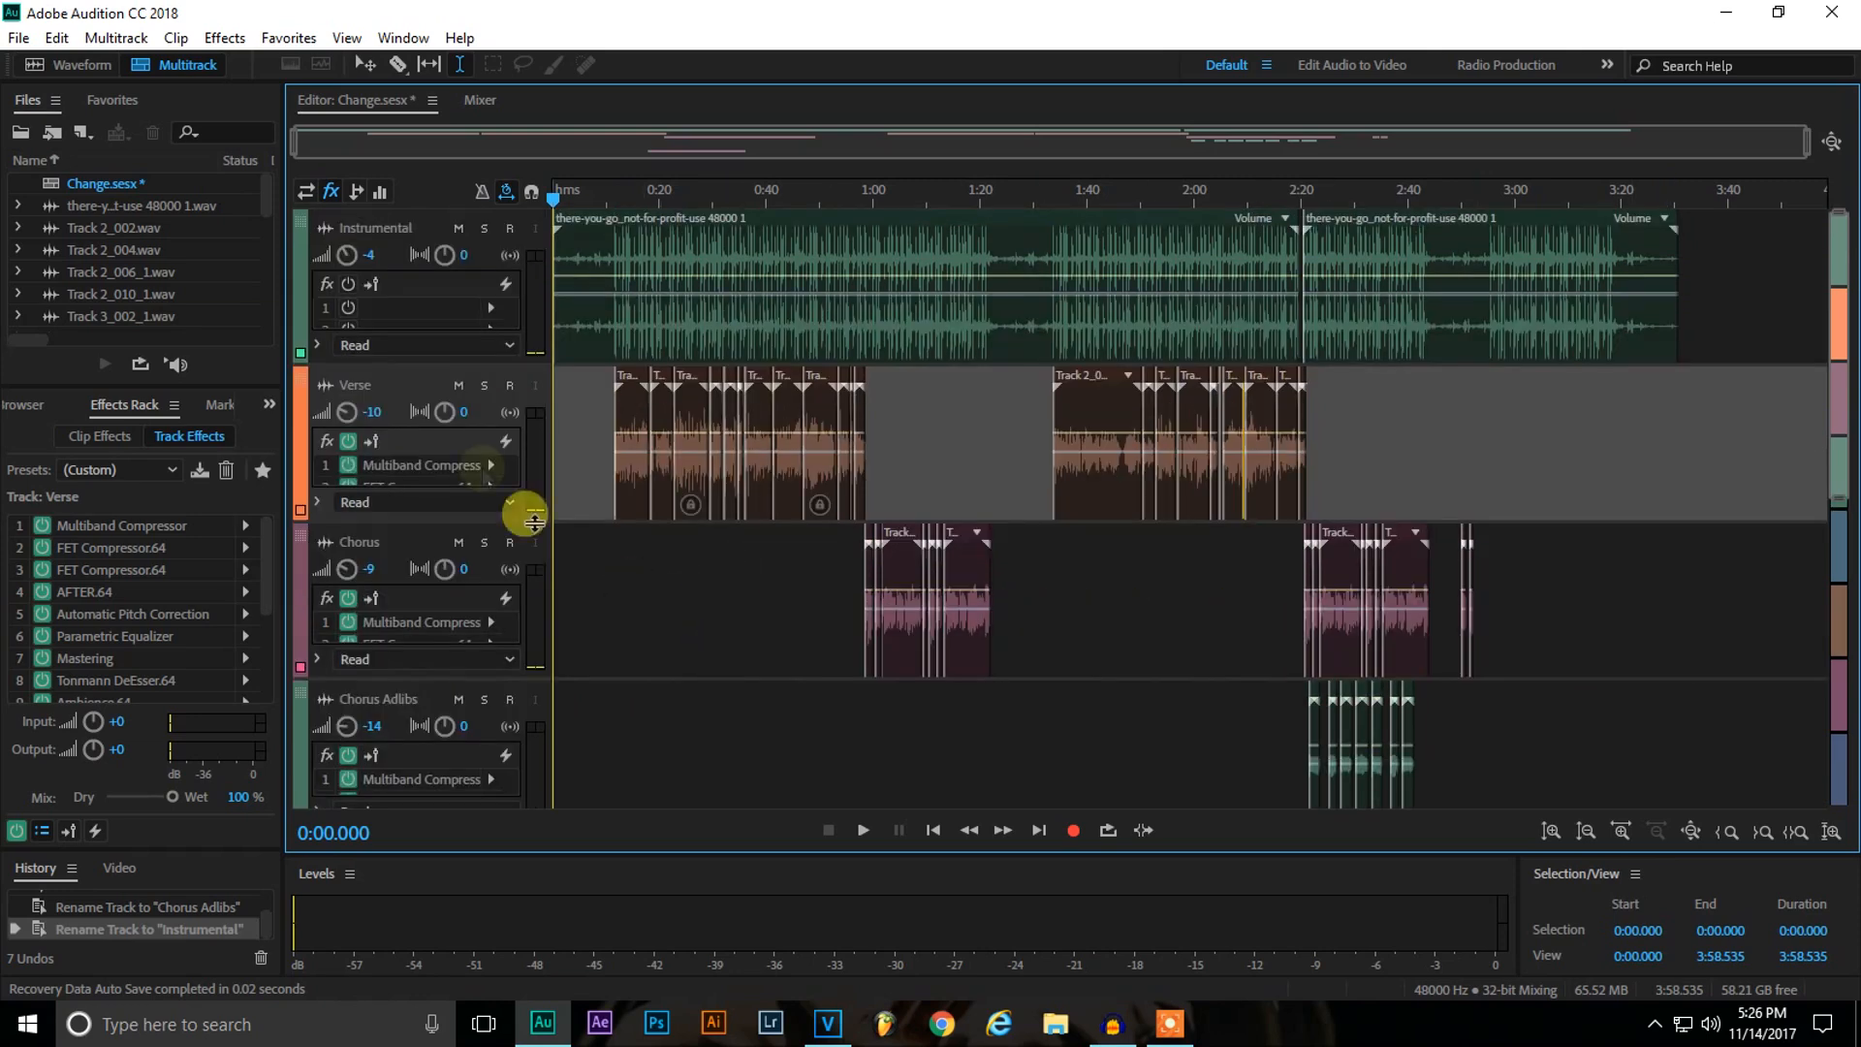
{"action": "scroll", "coordinate": [463, 451], "scroll_direction": "up", "scroll_amount": 4}
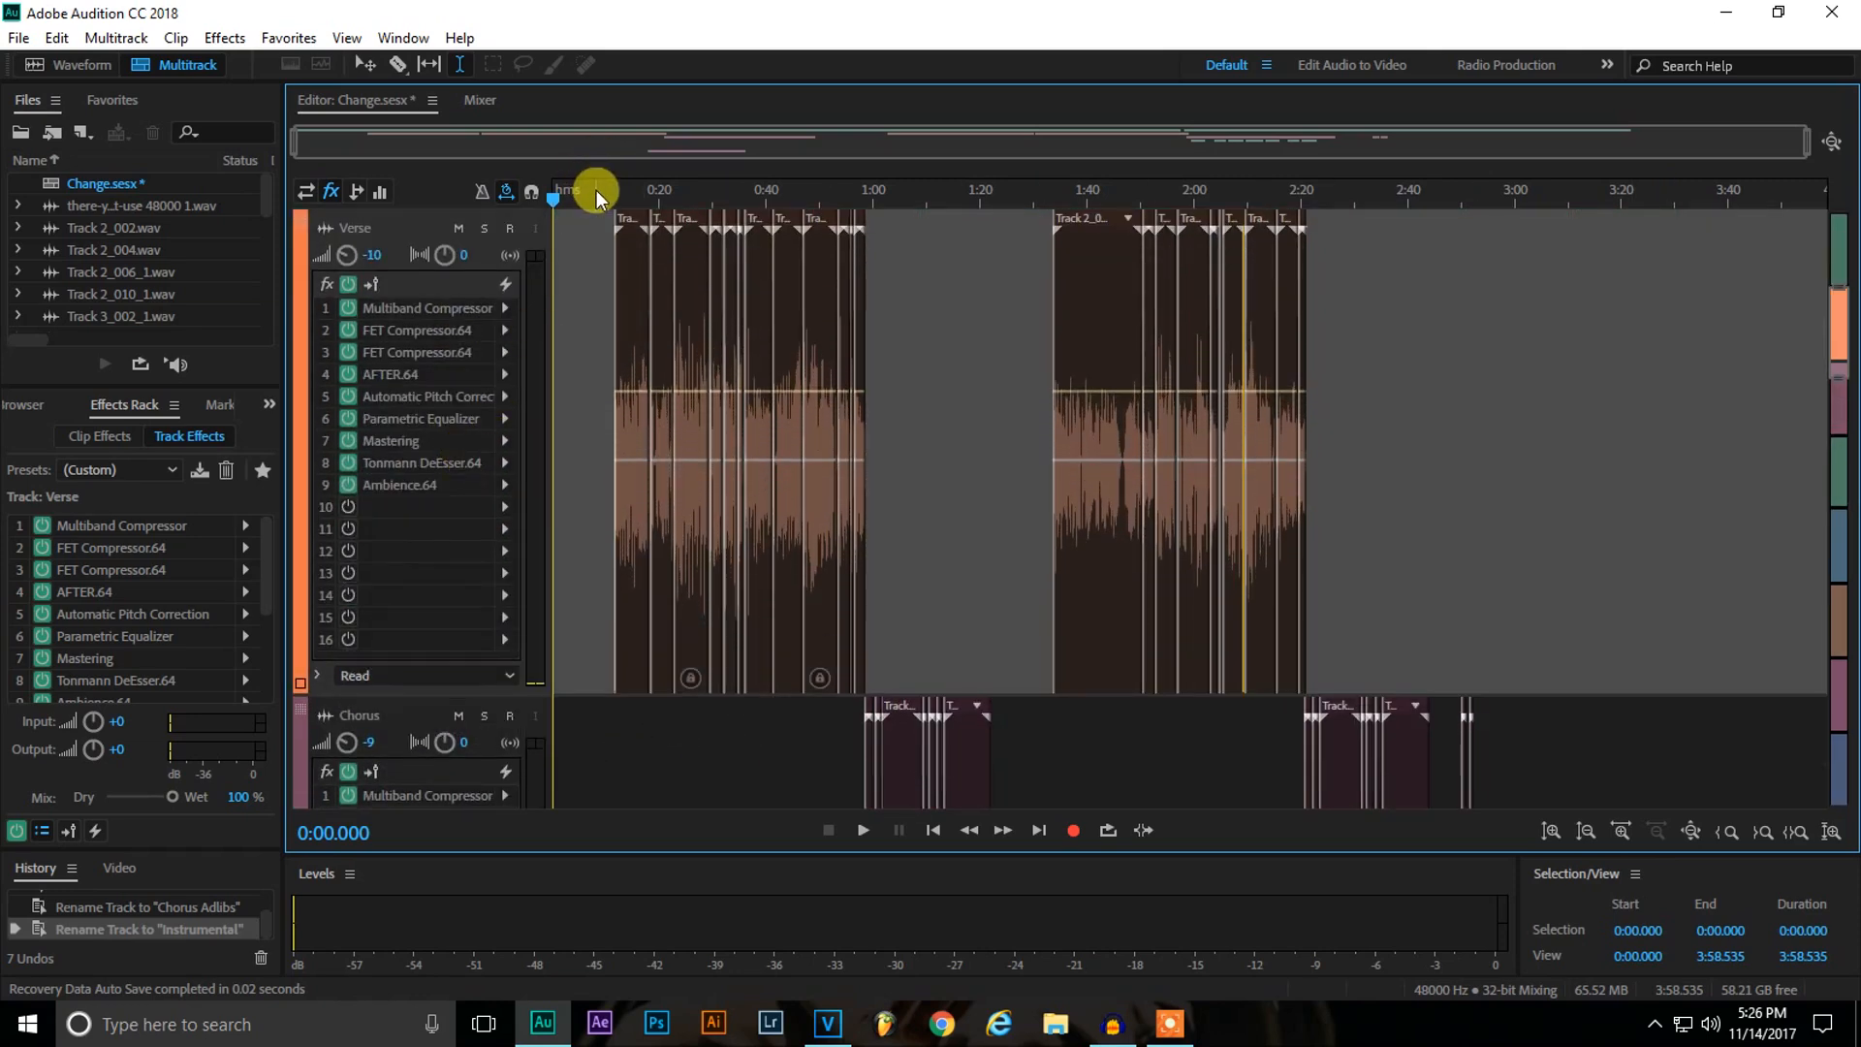
{"action": "scroll", "coordinate": [668, 300], "scroll_direction": "up", "scroll_amount": 4}
{"action": "scroll", "coordinate": [467, 467], "scroll_direction": "up", "scroll_amount": 1}
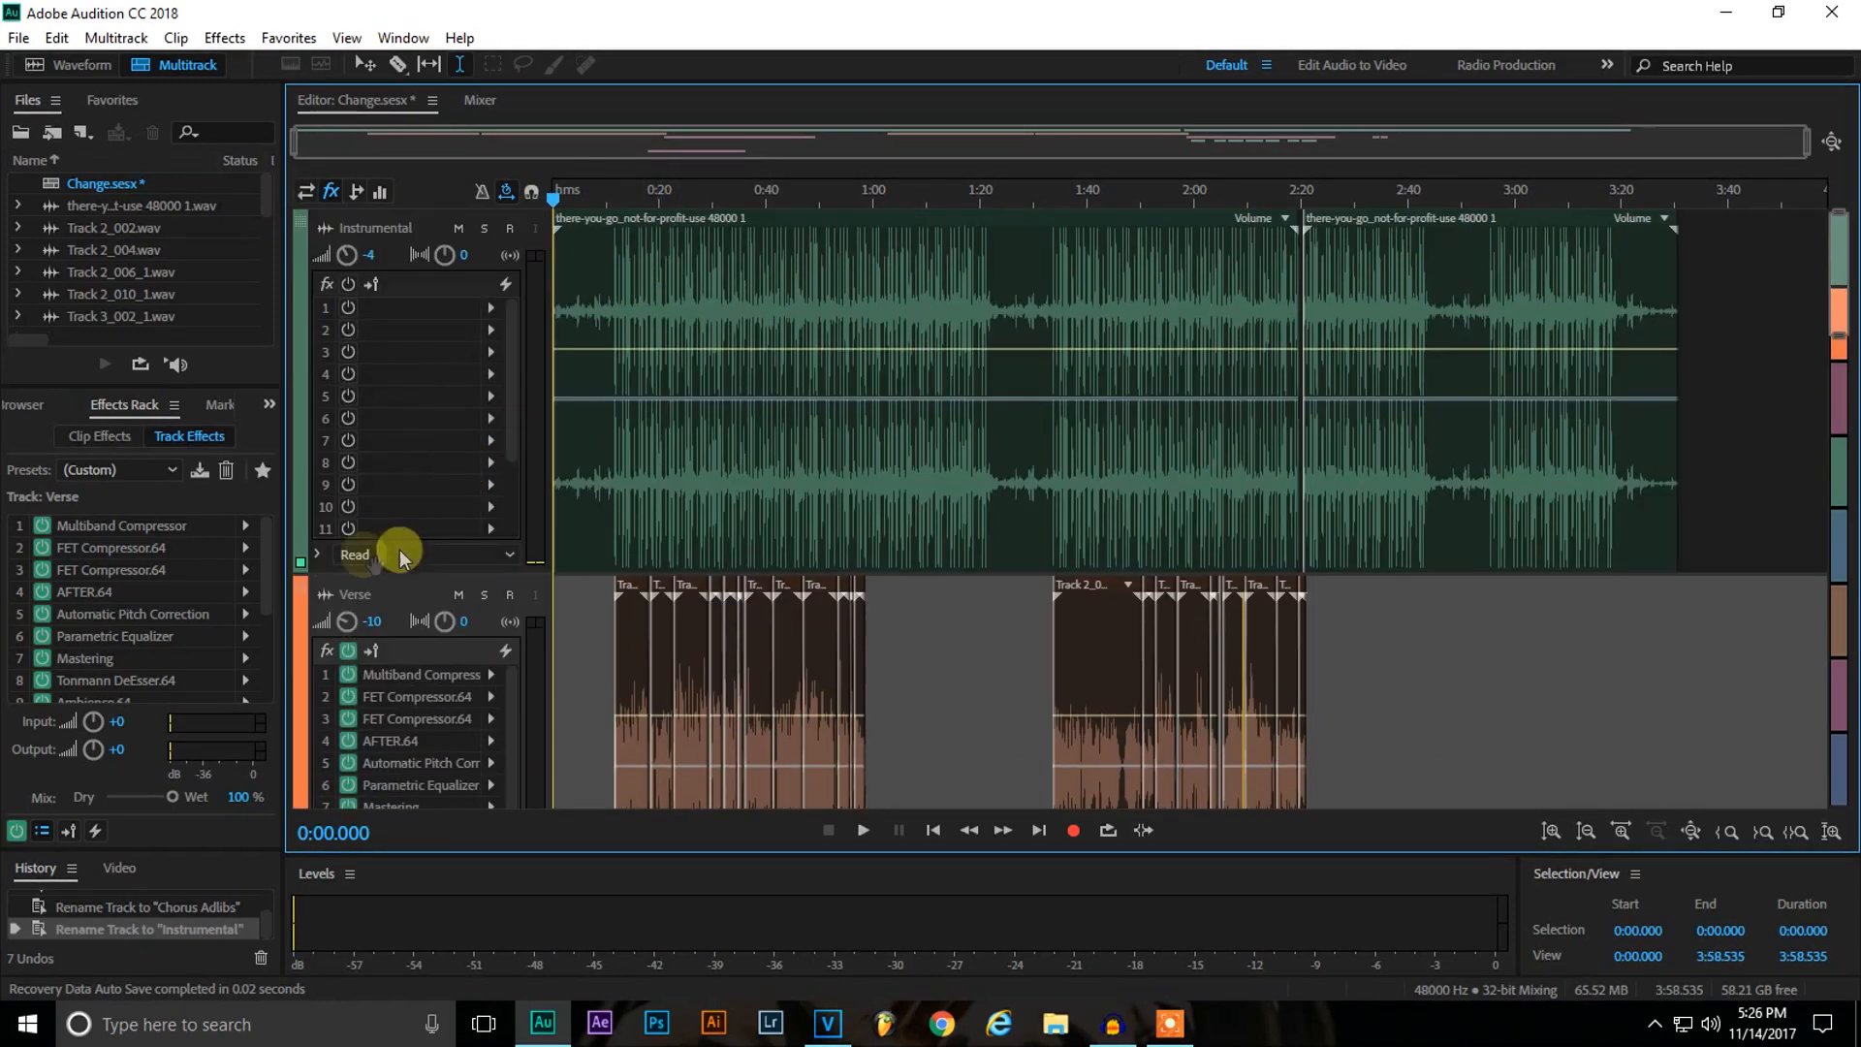
Bypass the Verse track's effects rack, solo the track, and play the dry vocal from about 0:10.
{"action": "left_click", "coordinate": [353, 651]}
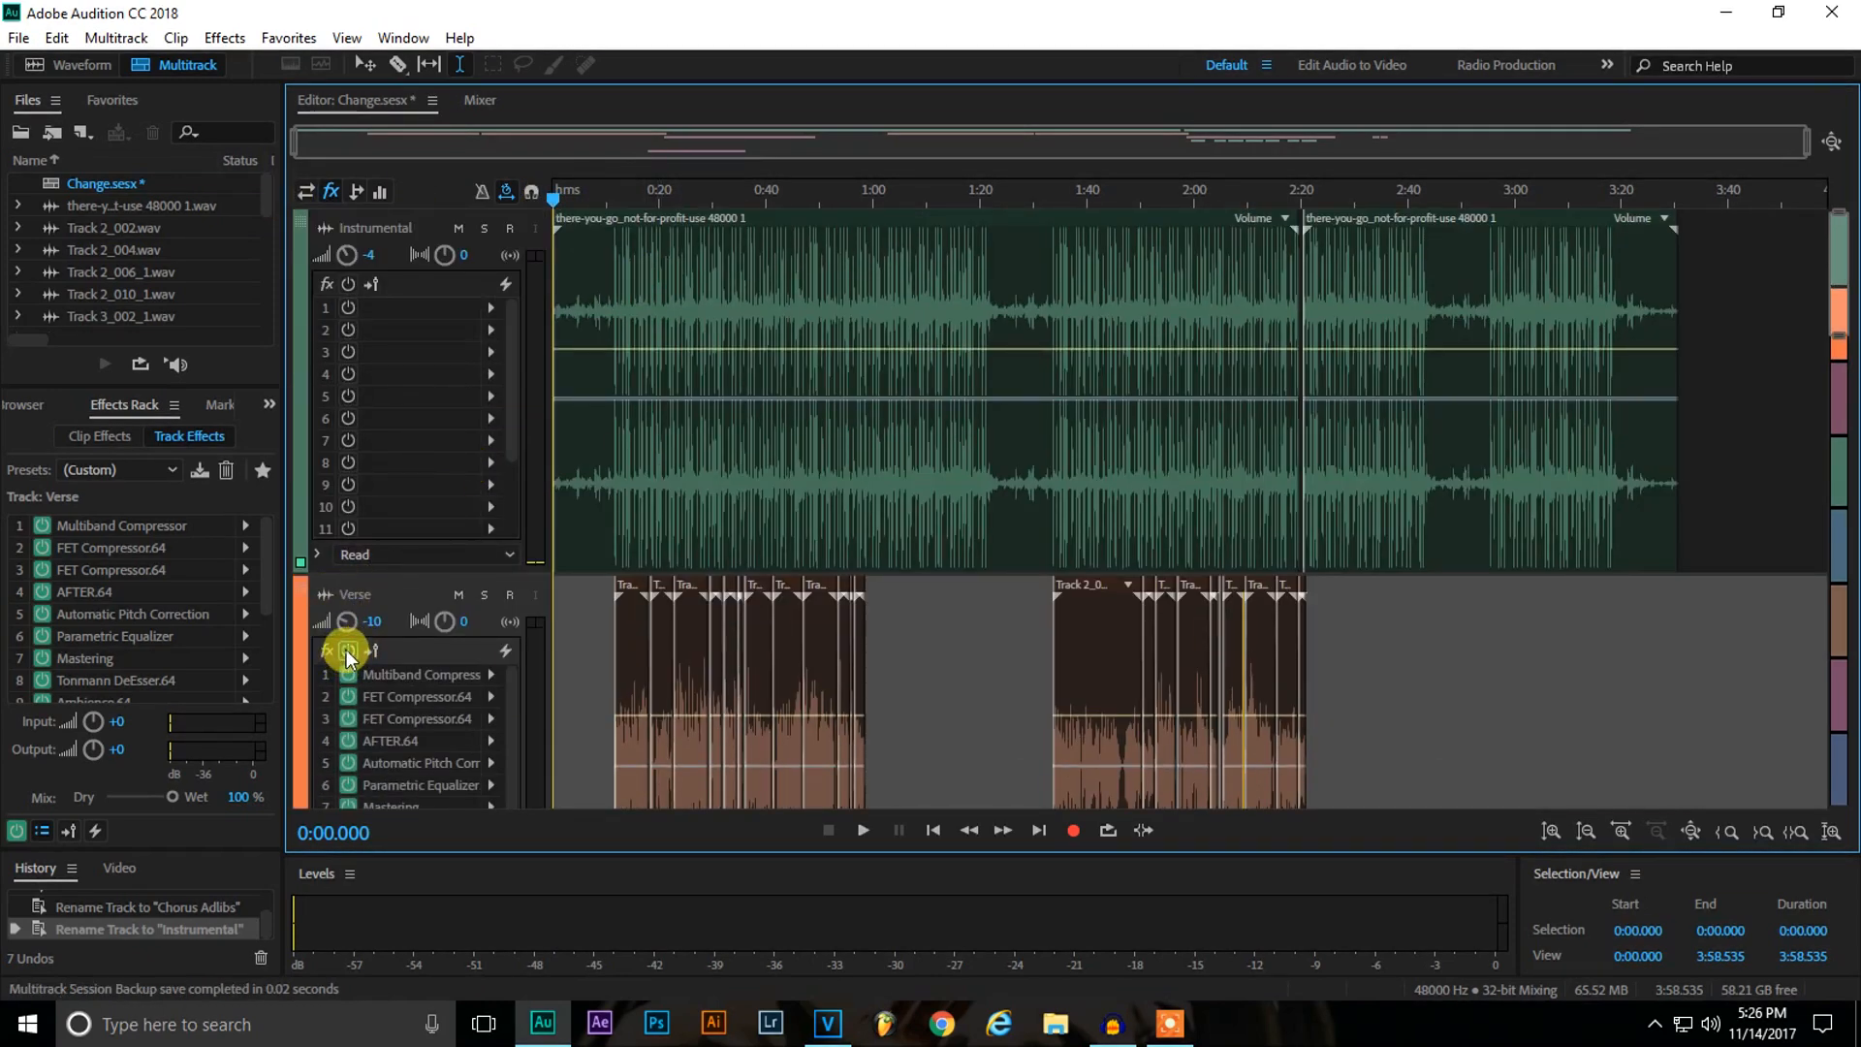
{"action": "scroll", "coordinate": [620, 194], "scroll_direction": "up", "scroll_amount": 5}
{"action": "left_click", "coordinate": [483, 594]}
{"action": "left_click", "coordinate": [571, 640]}
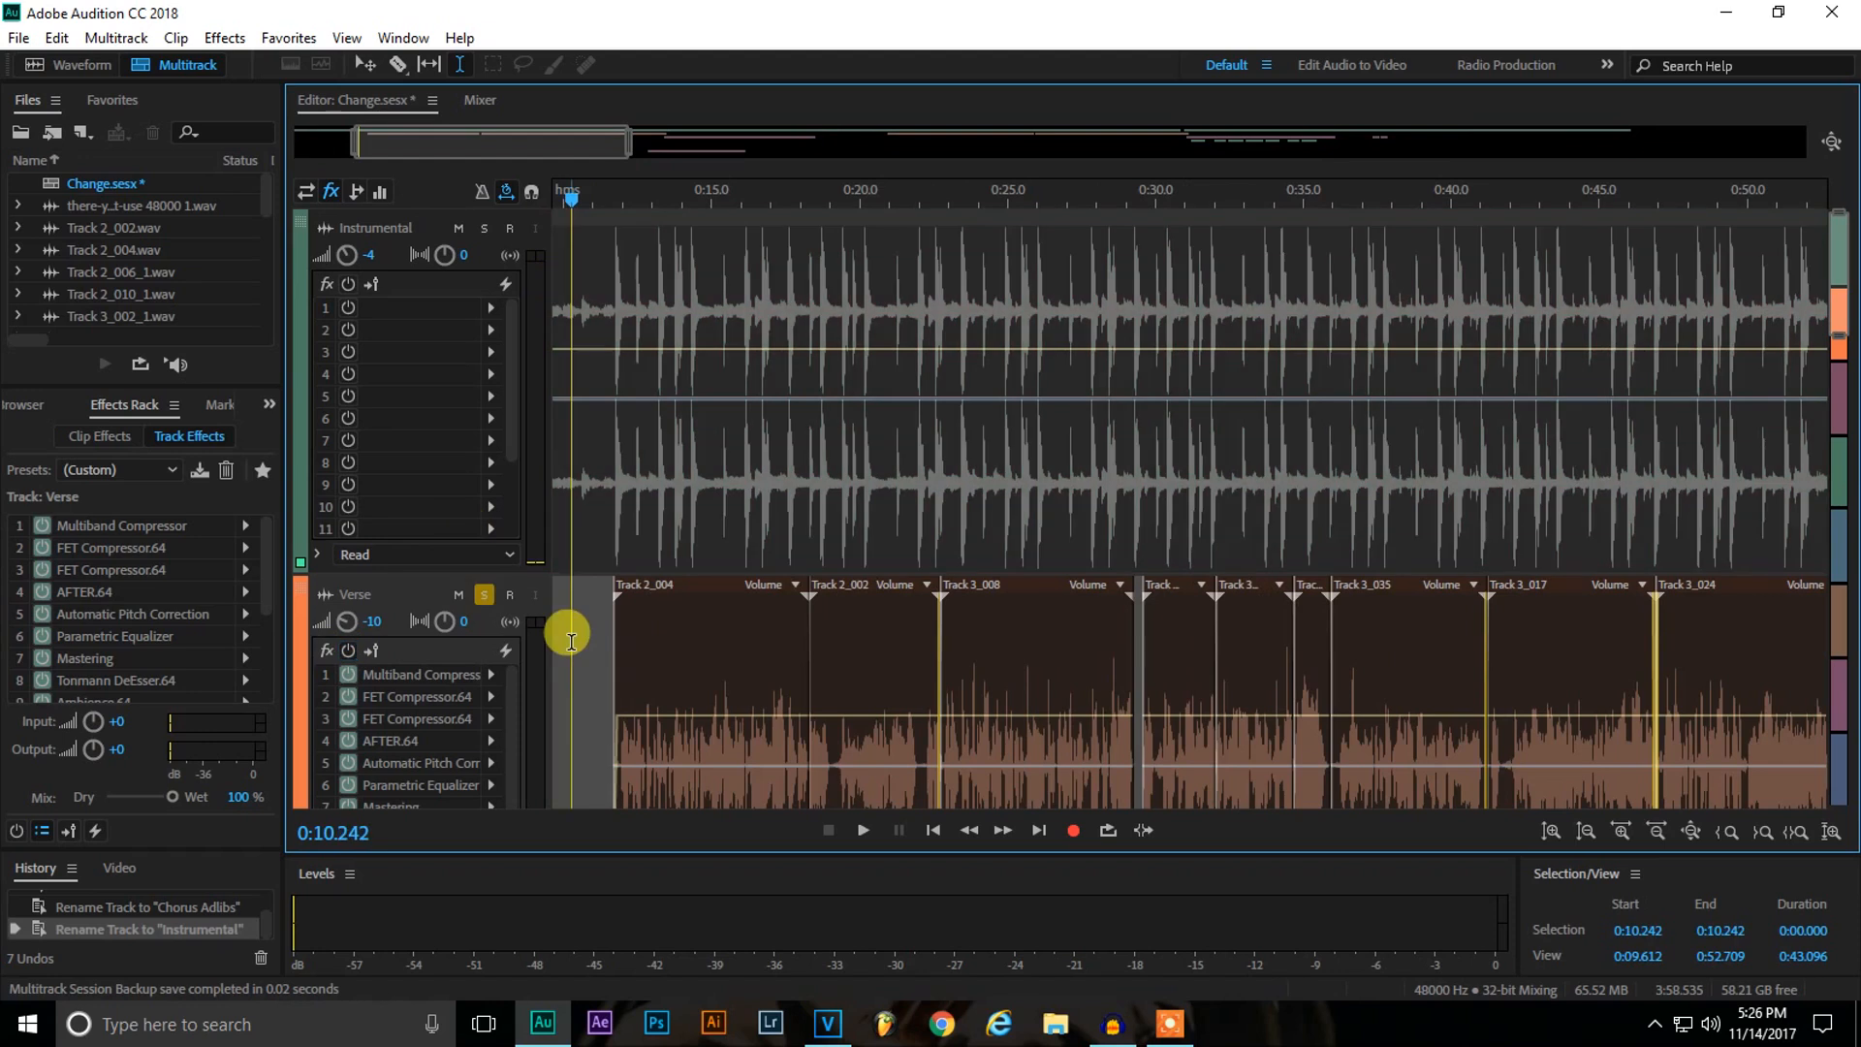
{"action": "key", "text": "space"}
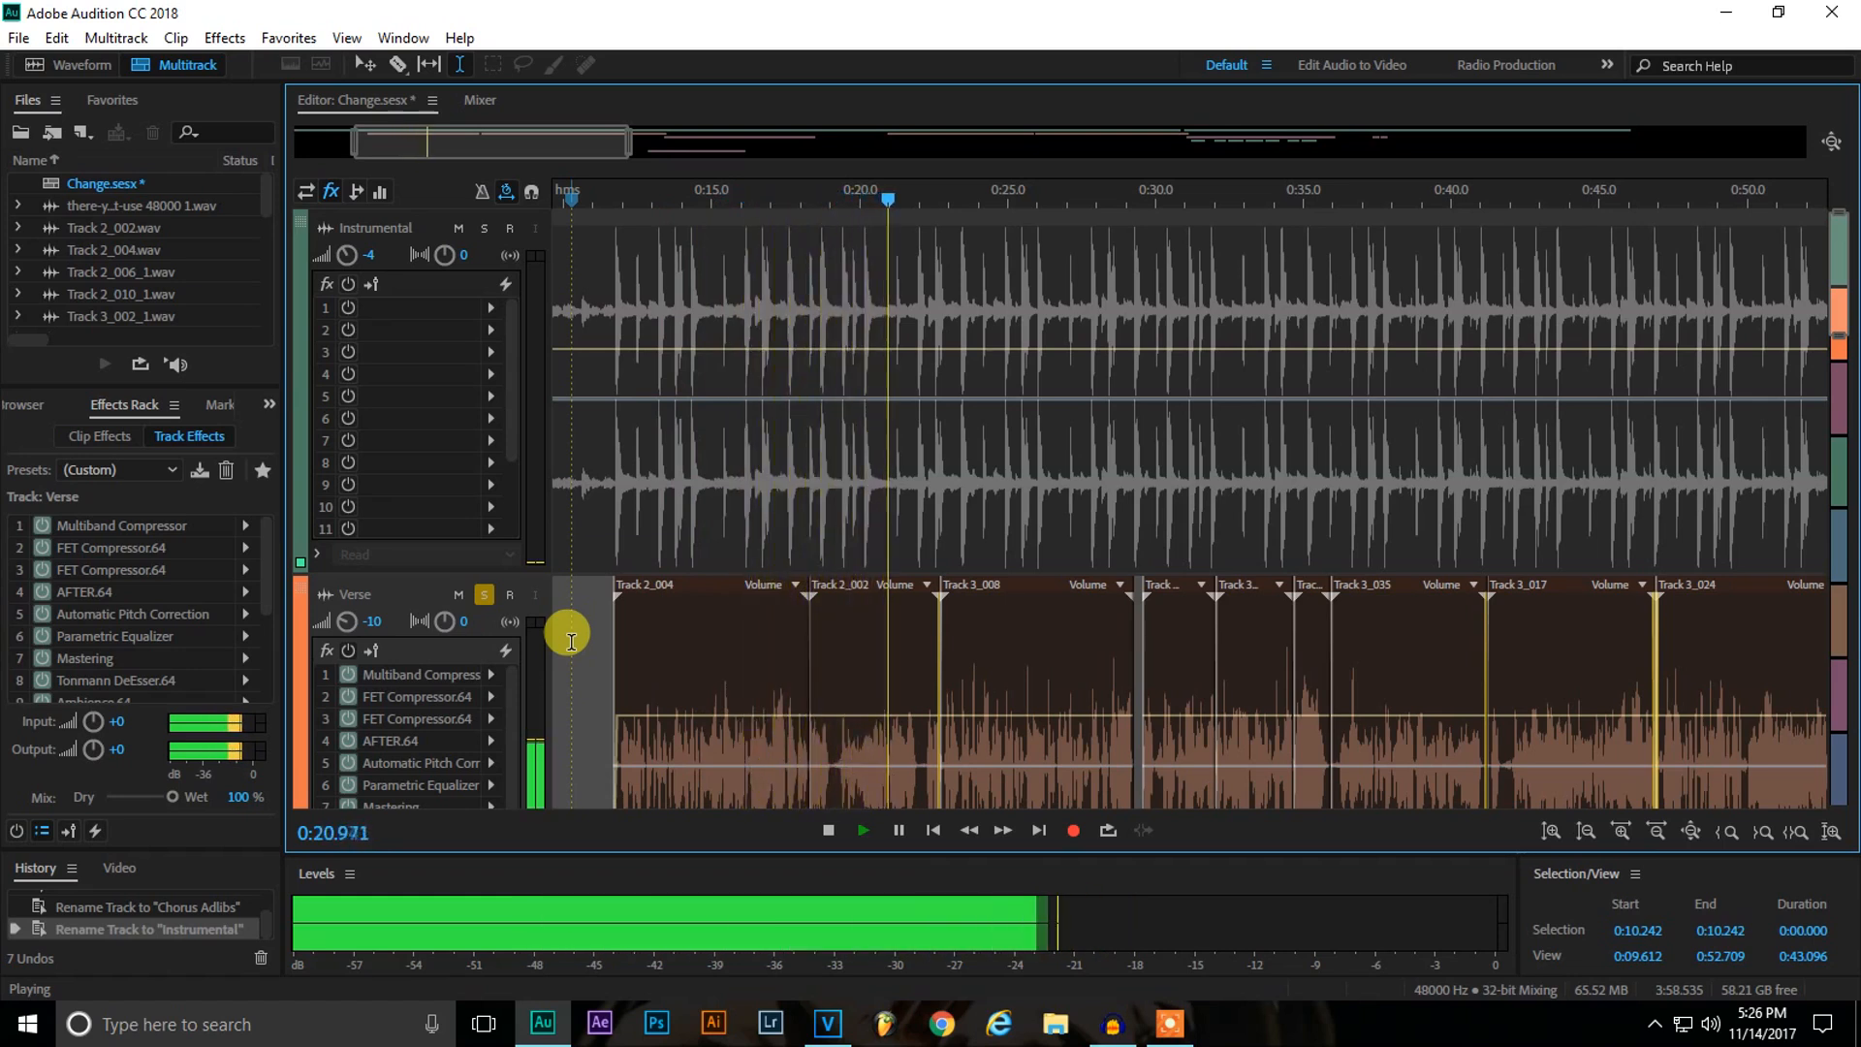
{"action": "key", "text": "space"}
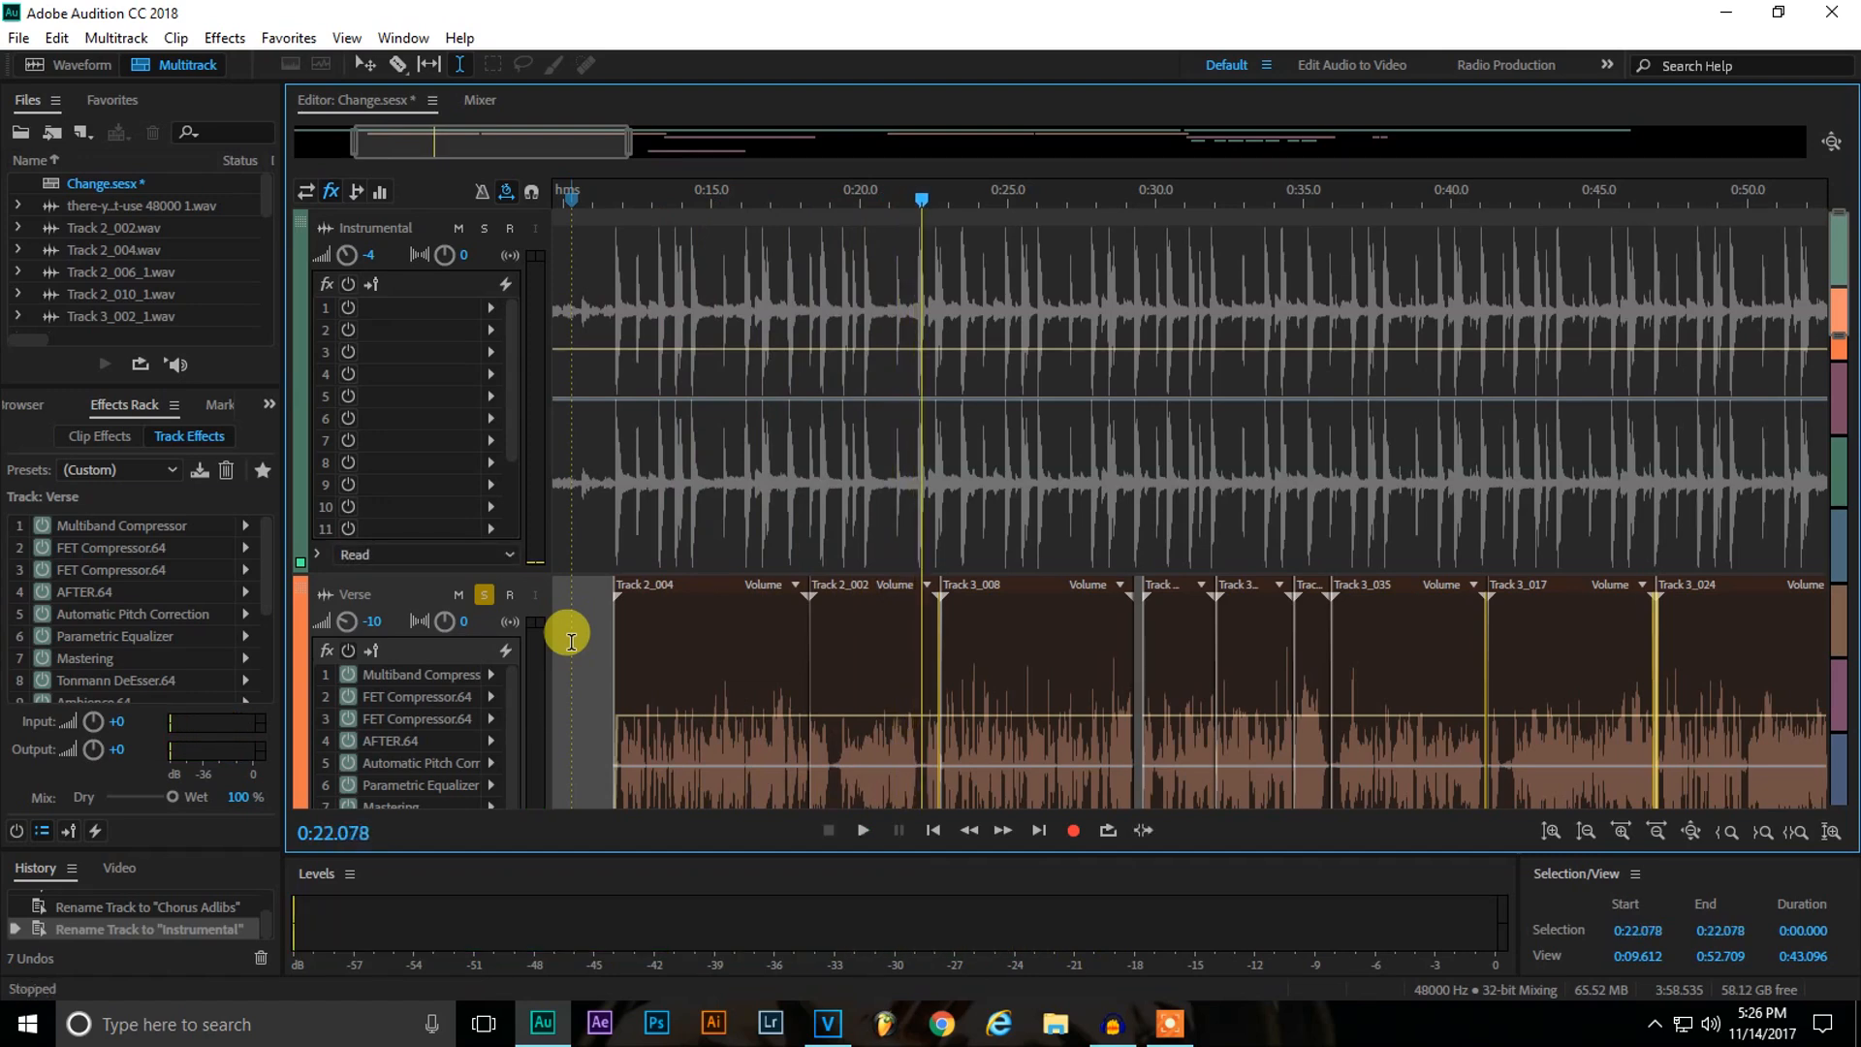
Re-enable the Verse effects rack with only the Multiband Compressor active, opening its settings and powering off the effects in slots 2 to 9.
{"action": "scroll", "coordinate": [570, 640], "scroll_direction": "down", "scroll_amount": 3}
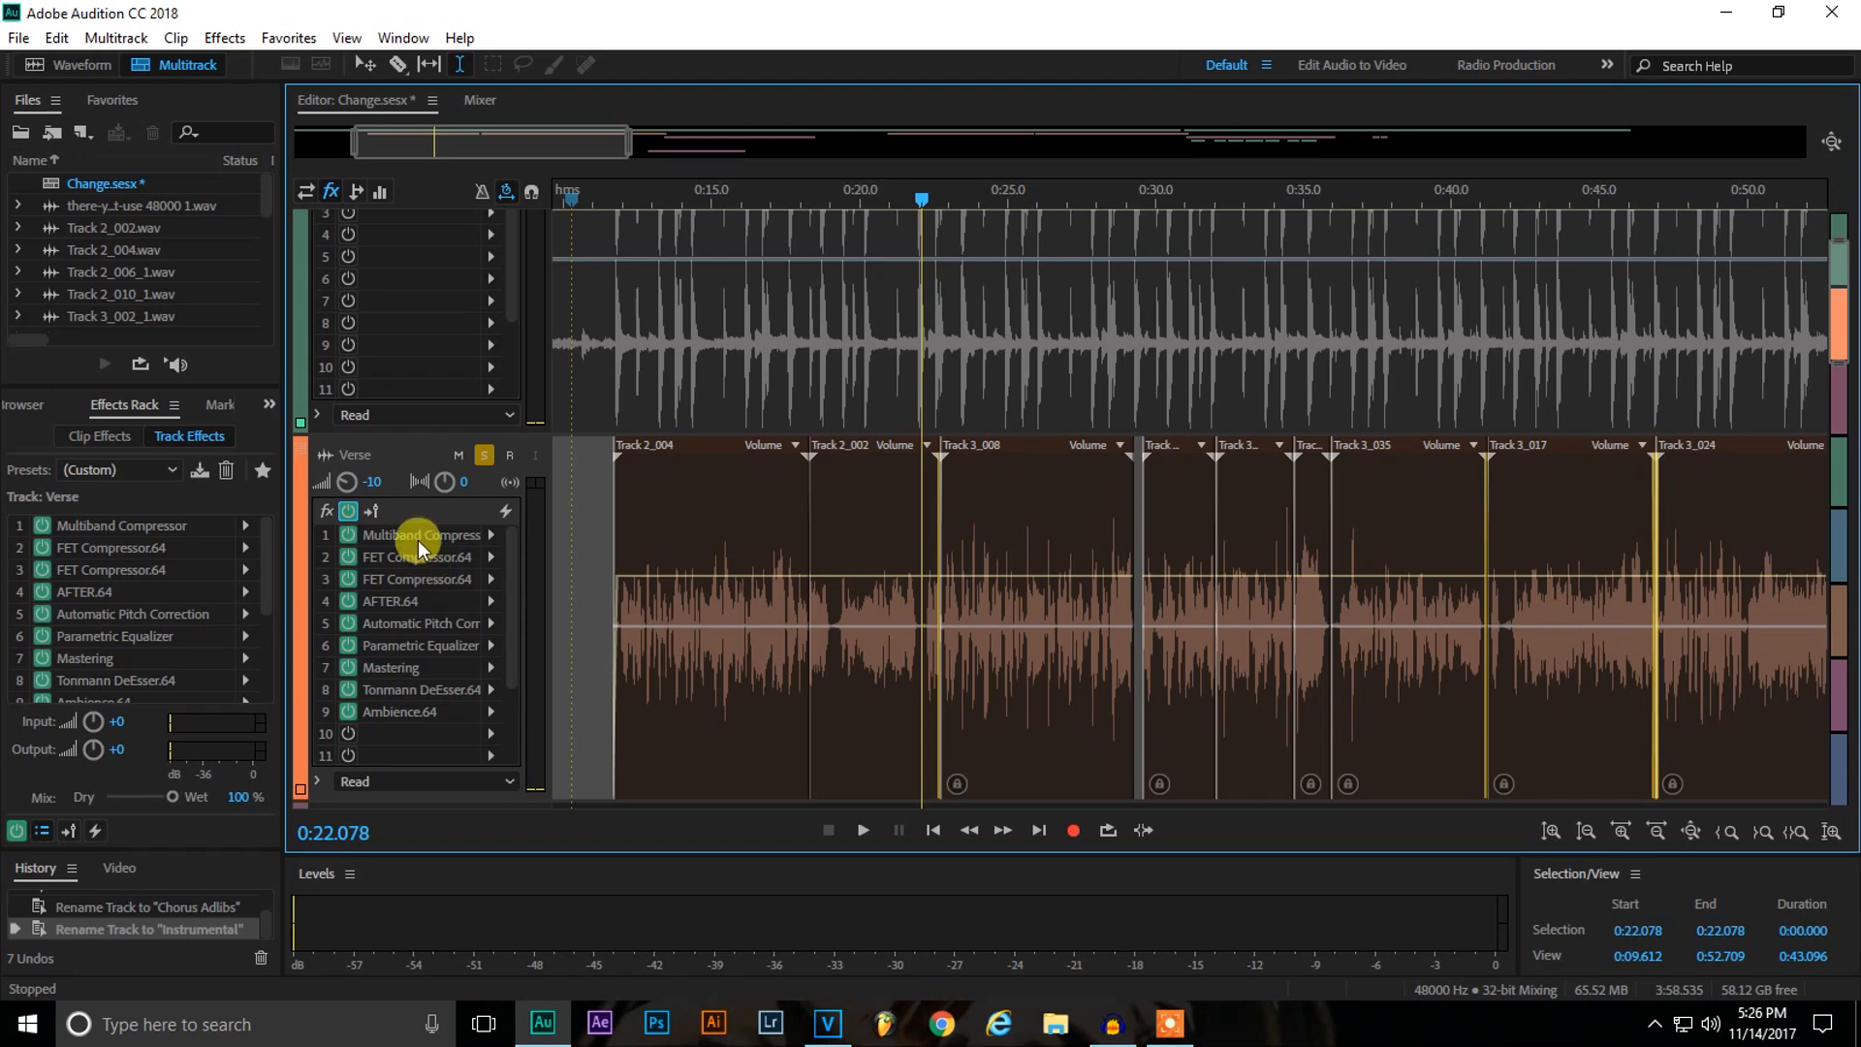
{"action": "double_click", "coordinate": [417, 538]}
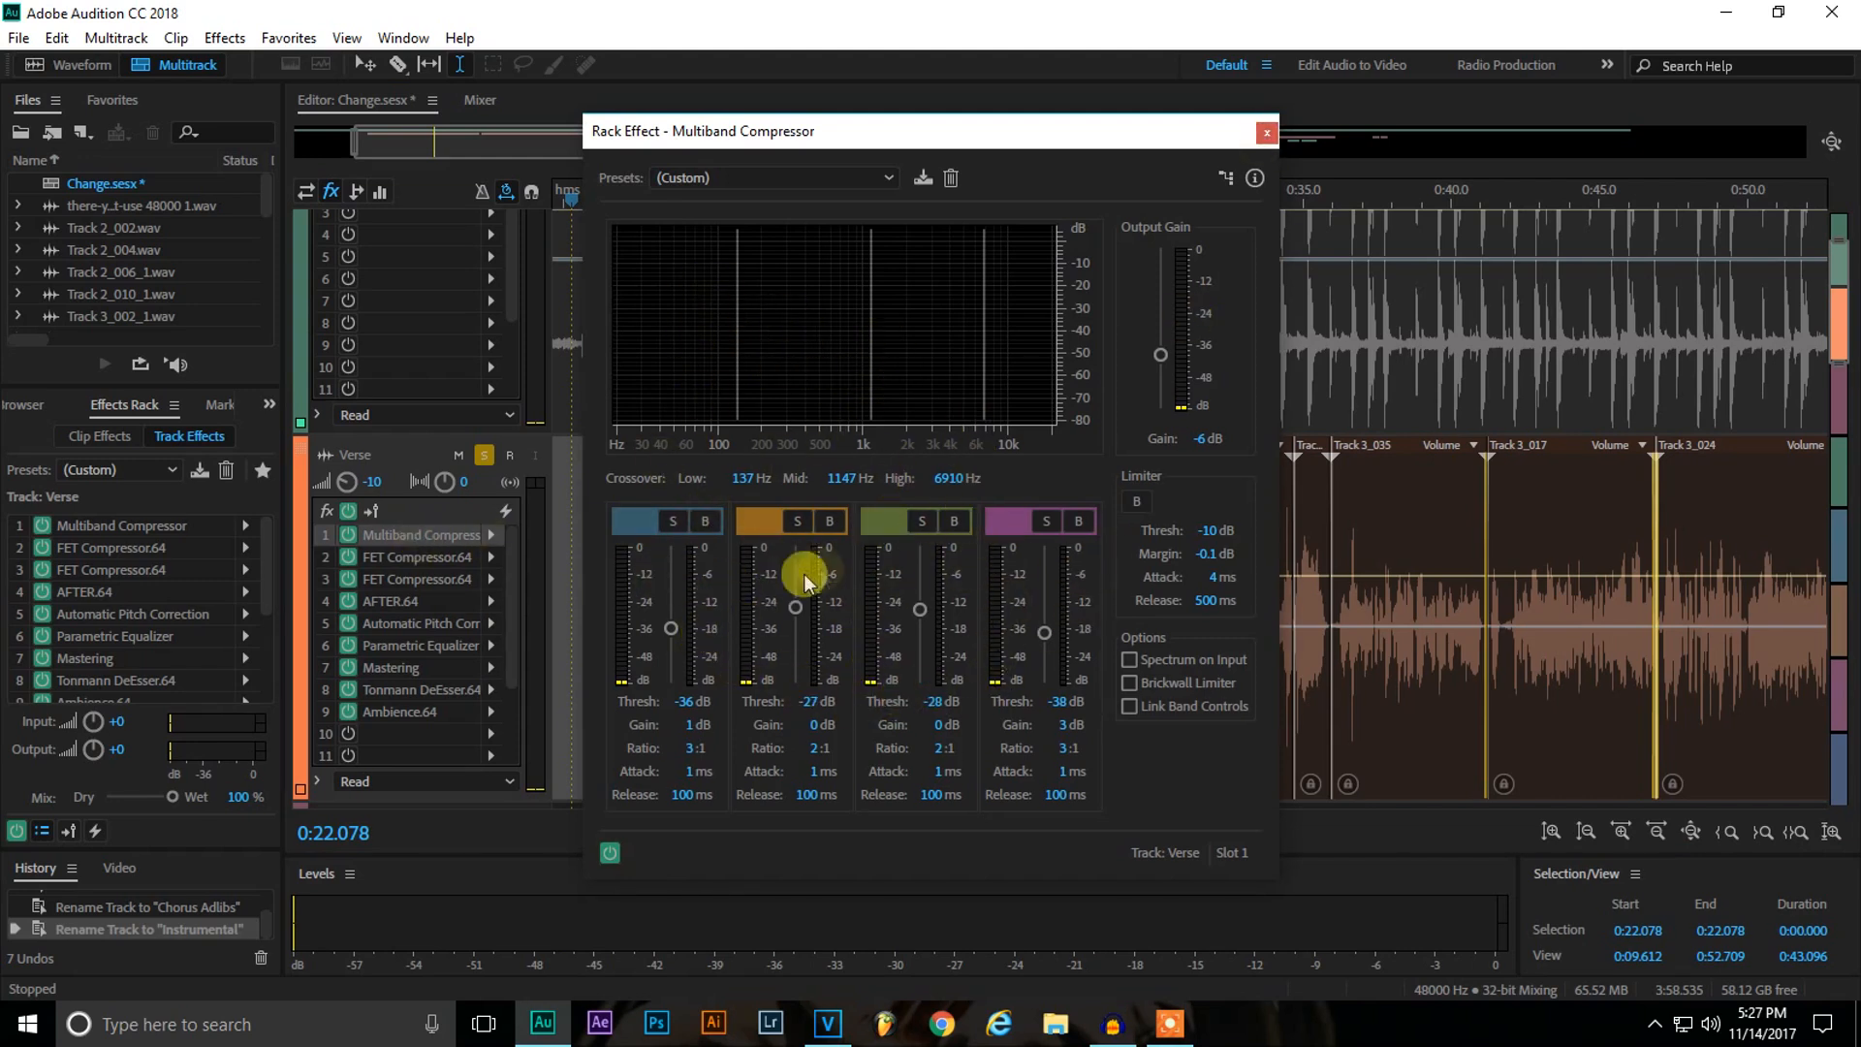
{"action": "left_click", "coordinate": [347, 557]}
{"action": "left_click", "coordinate": [347, 578]}
{"action": "left_click", "coordinate": [347, 601]}
{"action": "left_click", "coordinate": [347, 623]}
{"action": "left_click", "coordinate": [347, 645]}
{"action": "left_click", "coordinate": [347, 668]}
{"action": "left_click", "coordinate": [347, 689]}
{"action": "left_click", "coordinate": [347, 711]}
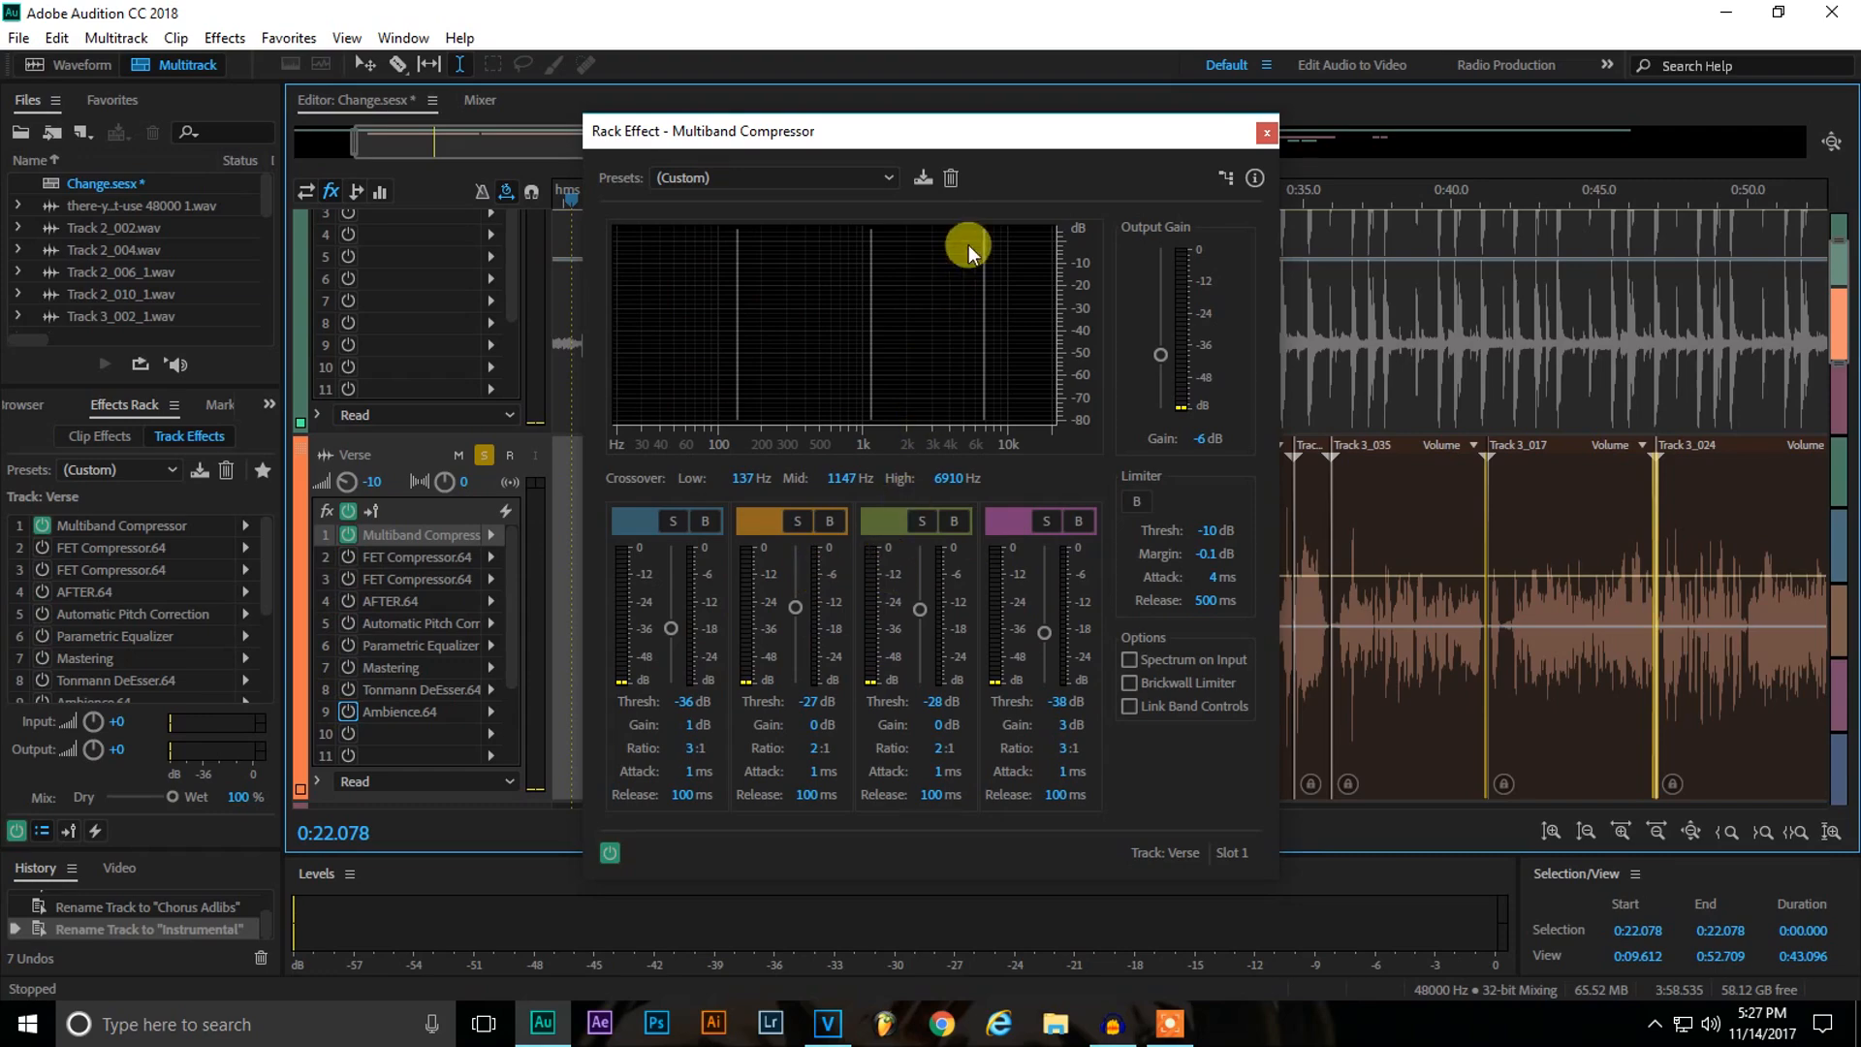
Play the soloed Verse from about 0:10, comparing the Multiband Compressor off and on, and close its settings.
{"action": "left_click_drag", "start_coordinate": [925, 143], "coordinate": [1459, 204]}
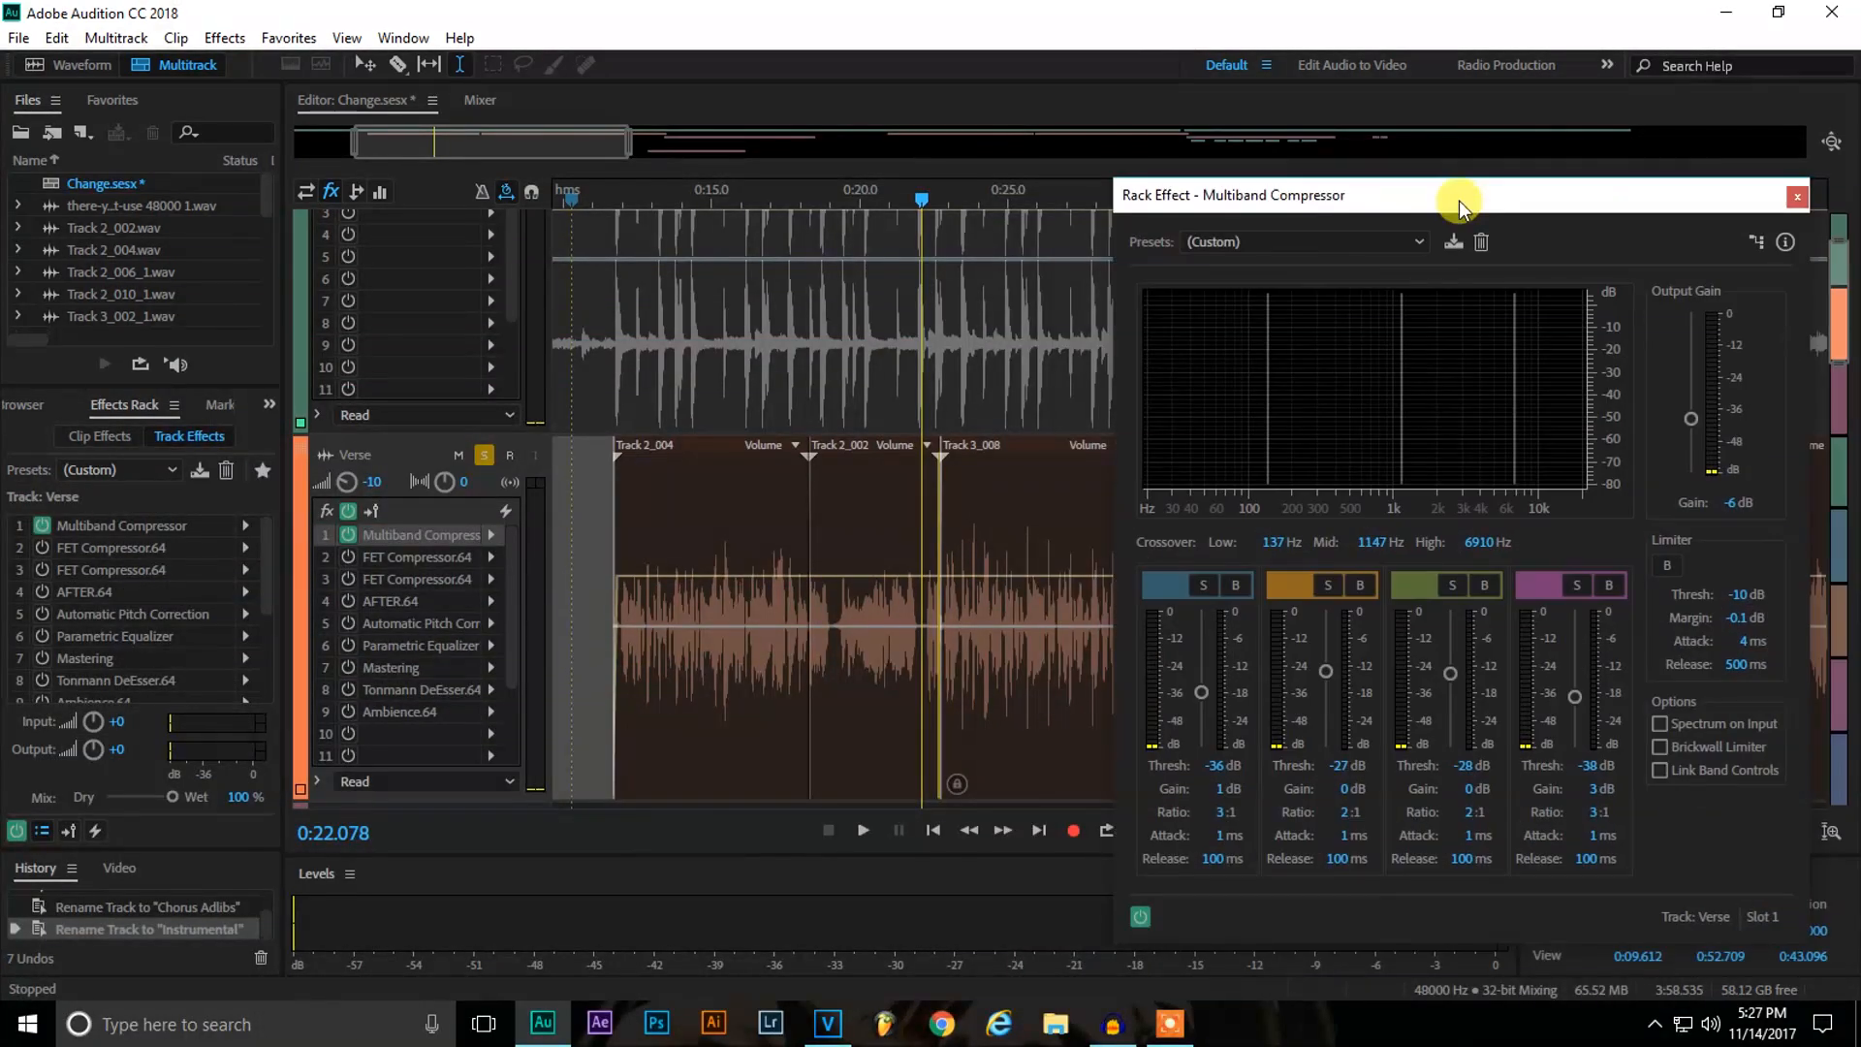
{"action": "left_click", "coordinate": [575, 199]}
{"action": "key", "text": "space"}
{"action": "left_click", "coordinate": [348, 535]}
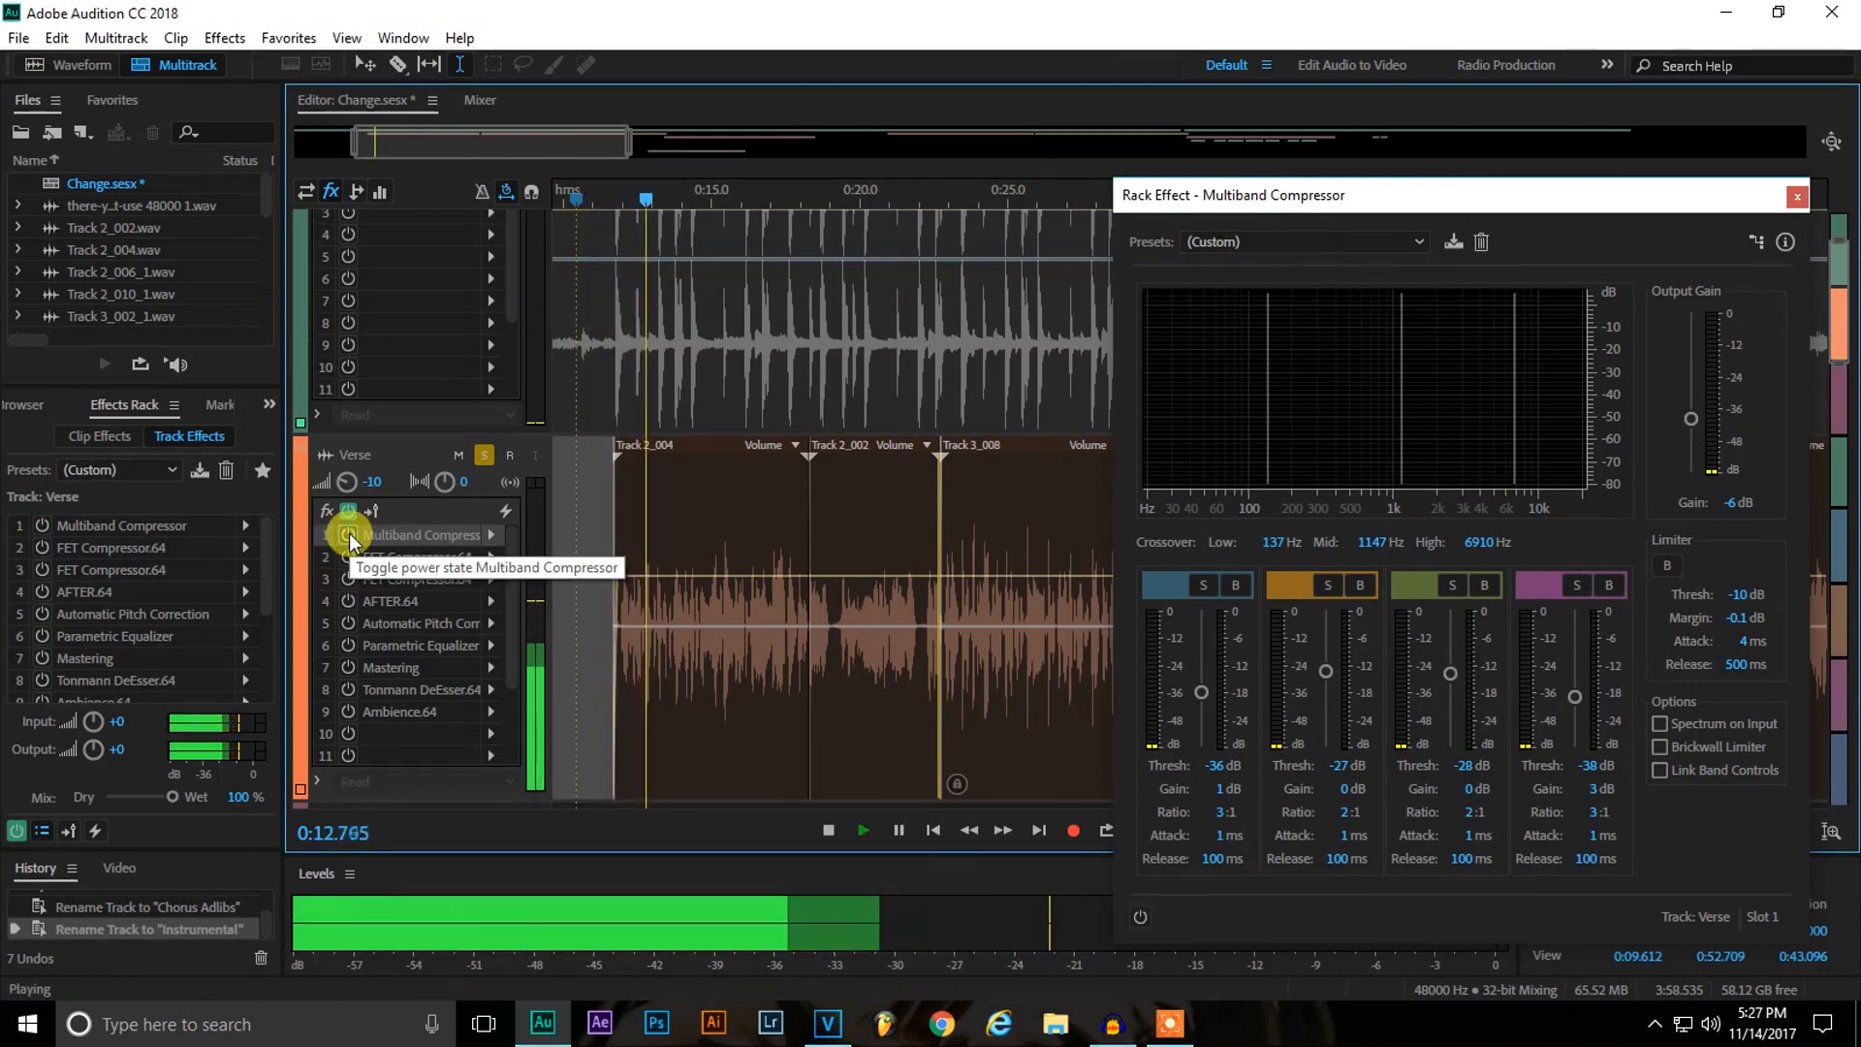
{"action": "left_click", "coordinate": [348, 535]}
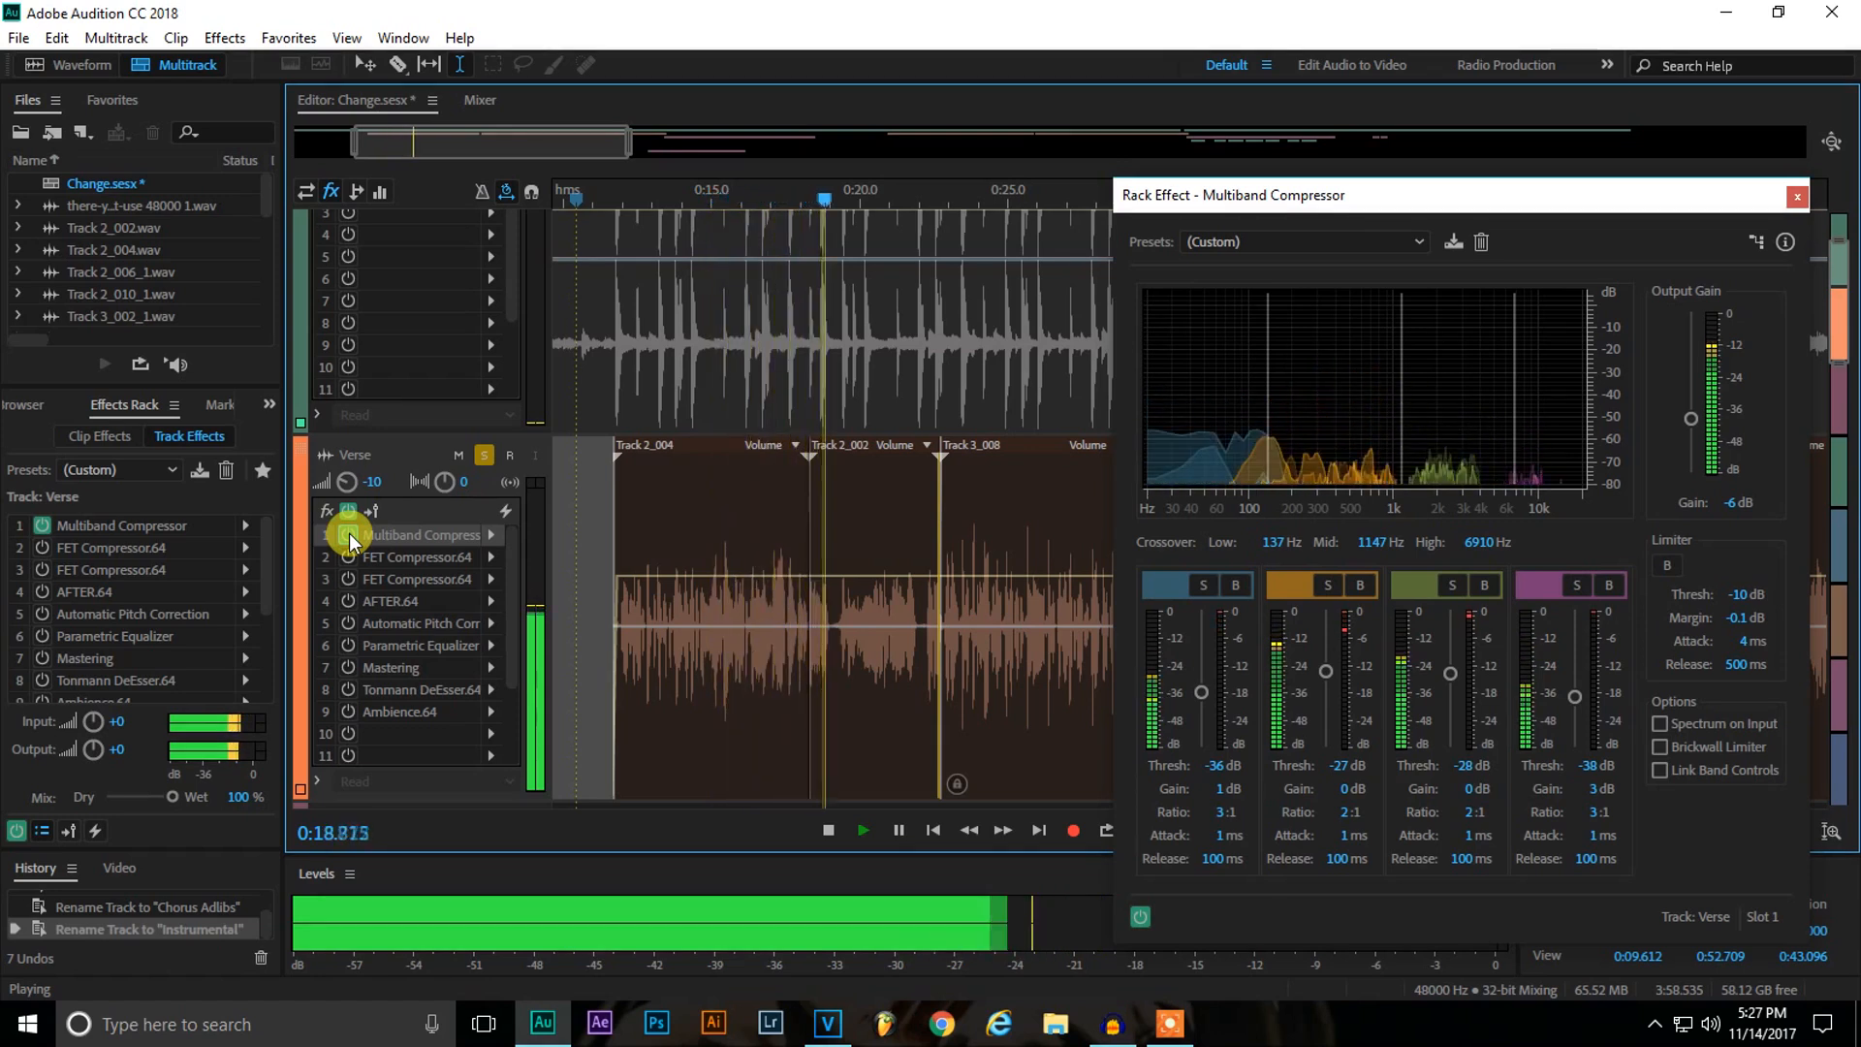
{"action": "key", "text": "space"}
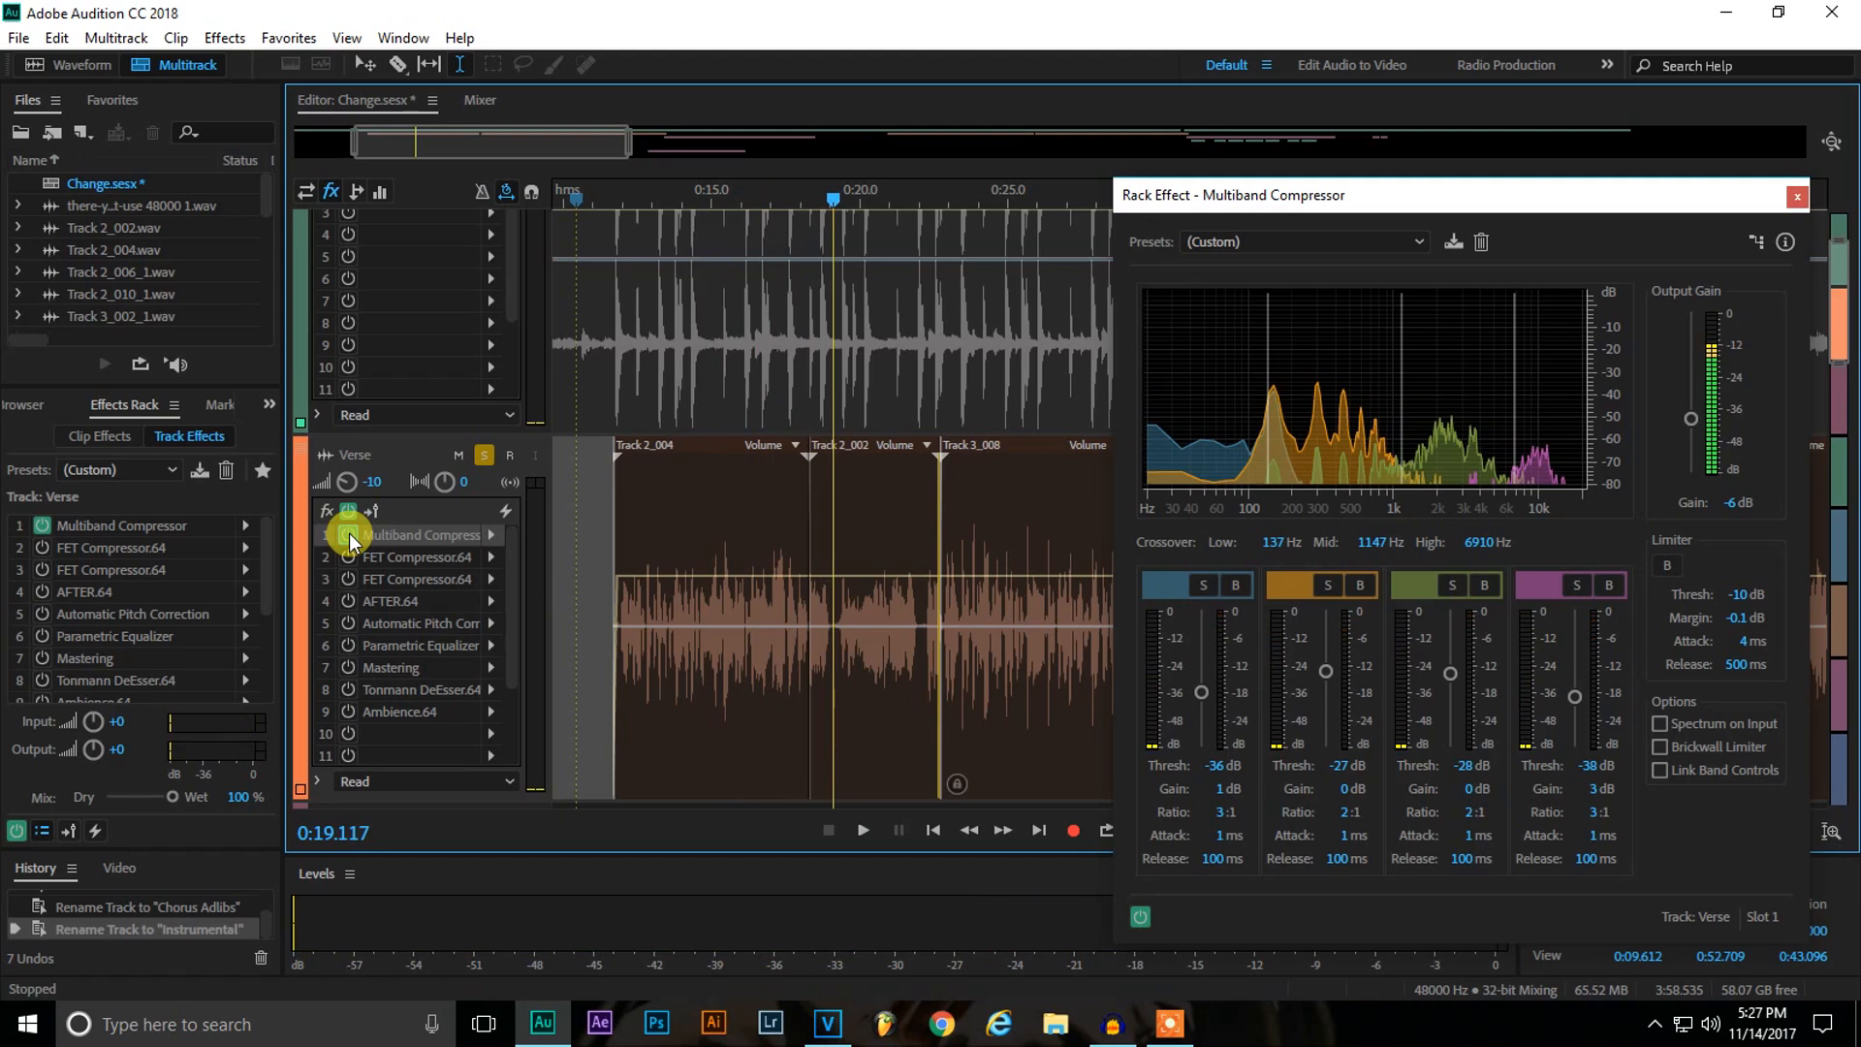
{"action": "left_click", "coordinate": [579, 503]}
{"action": "left_click", "coordinate": [1797, 196]}
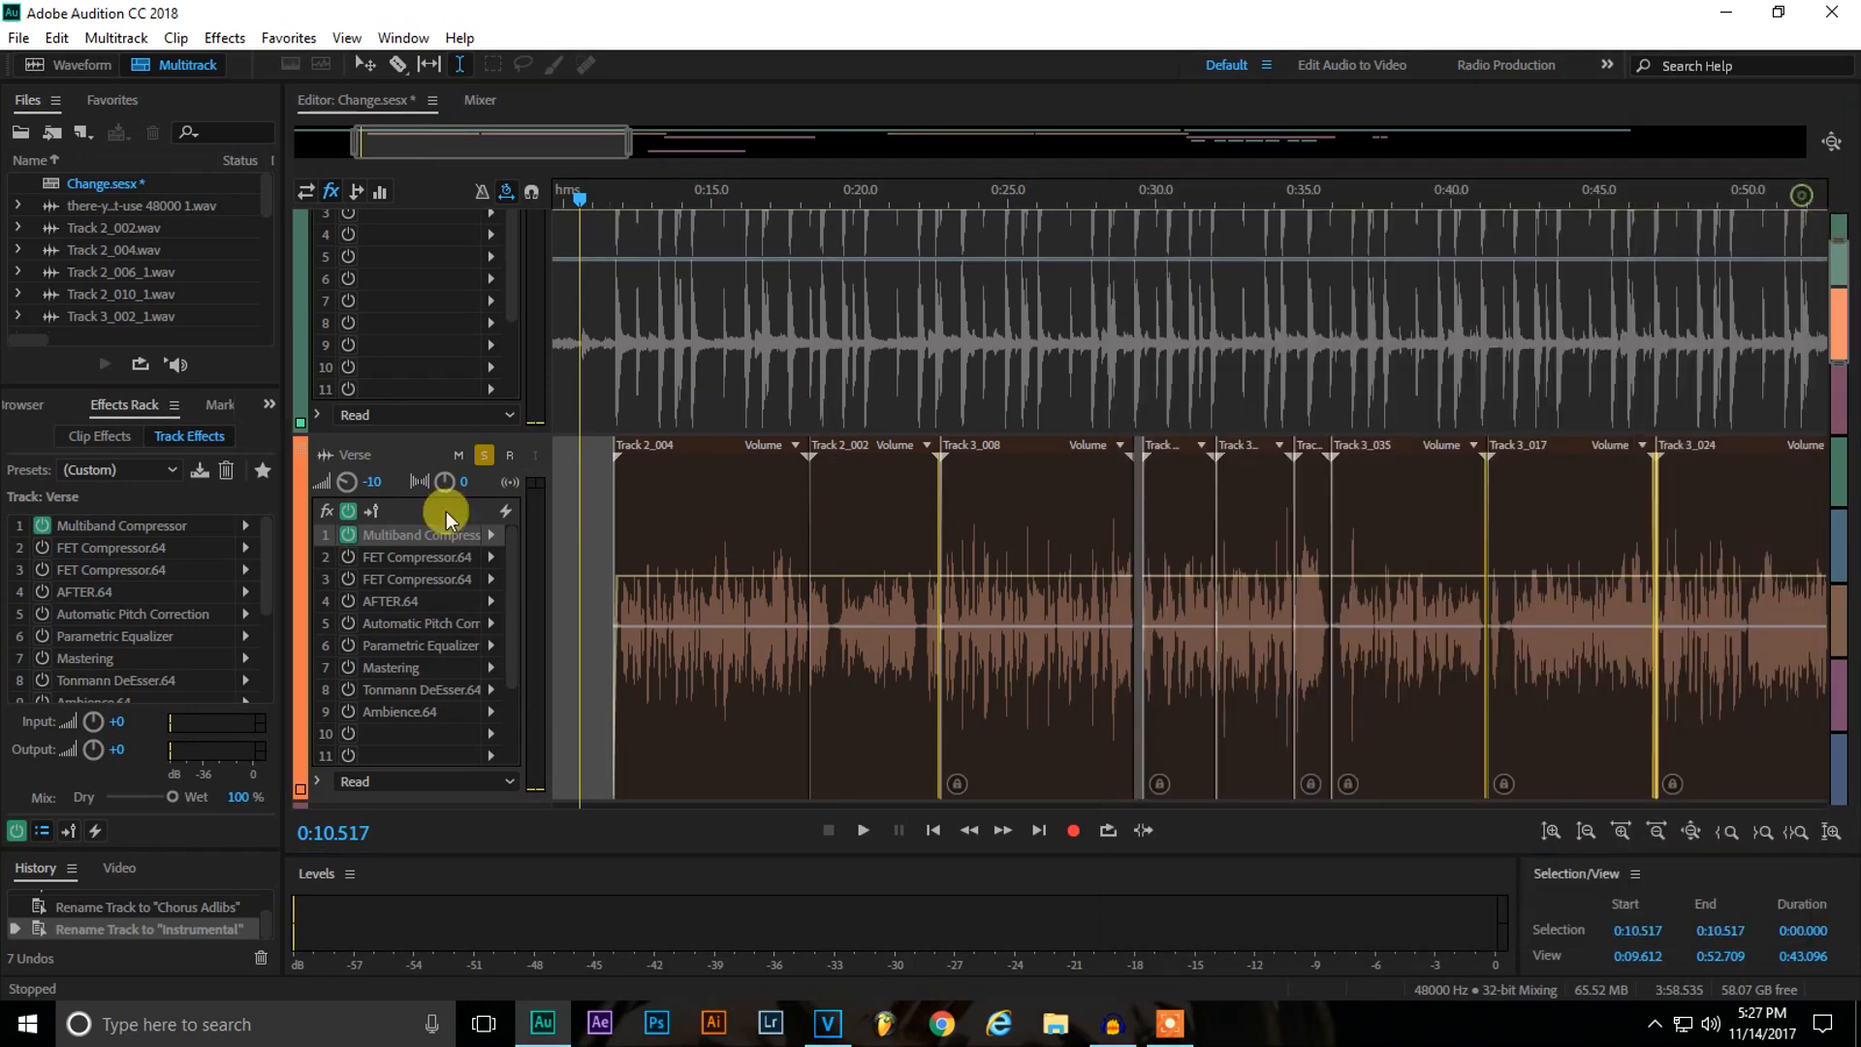
Review the slot 2 FET Compressor's settings and its vocal presets on the Verse track, keeping the custom preset.
{"action": "double_click", "coordinate": [391, 556]}
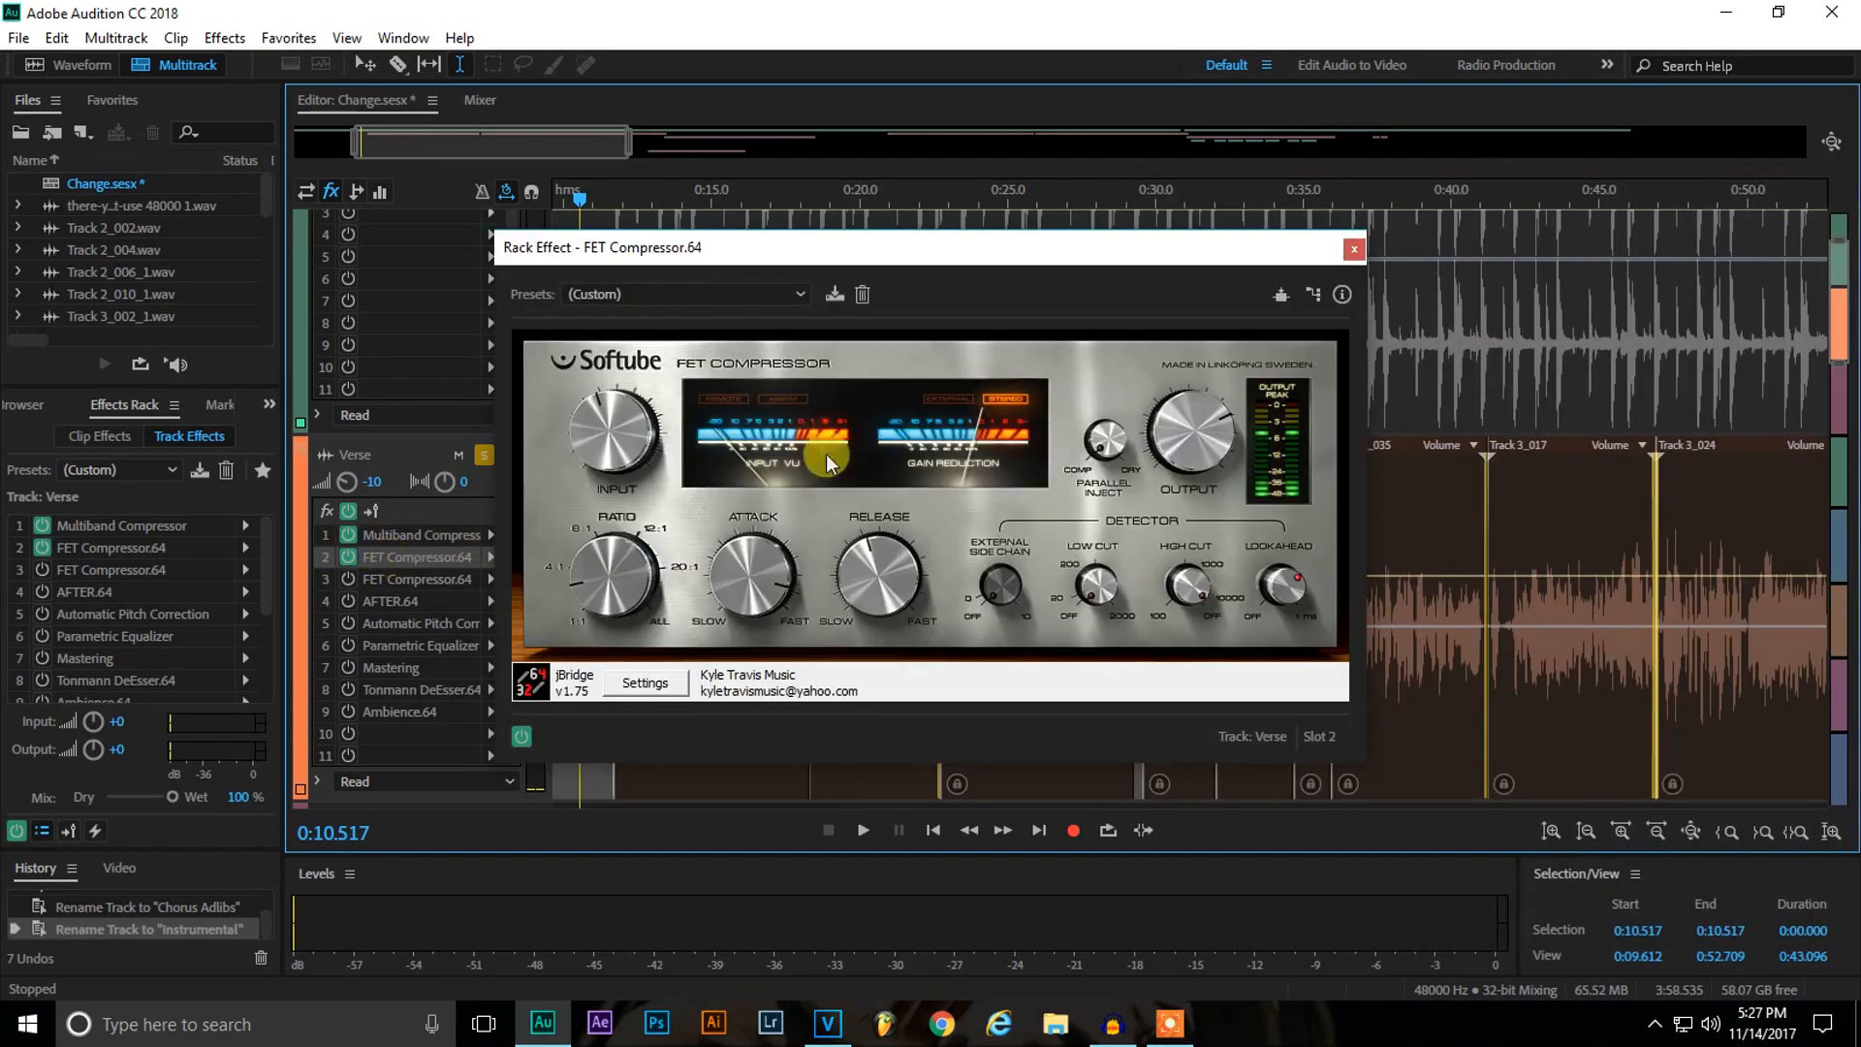
{"action": "left_click", "coordinate": [695, 289]}
{"action": "left_click", "coordinate": [695, 288]}
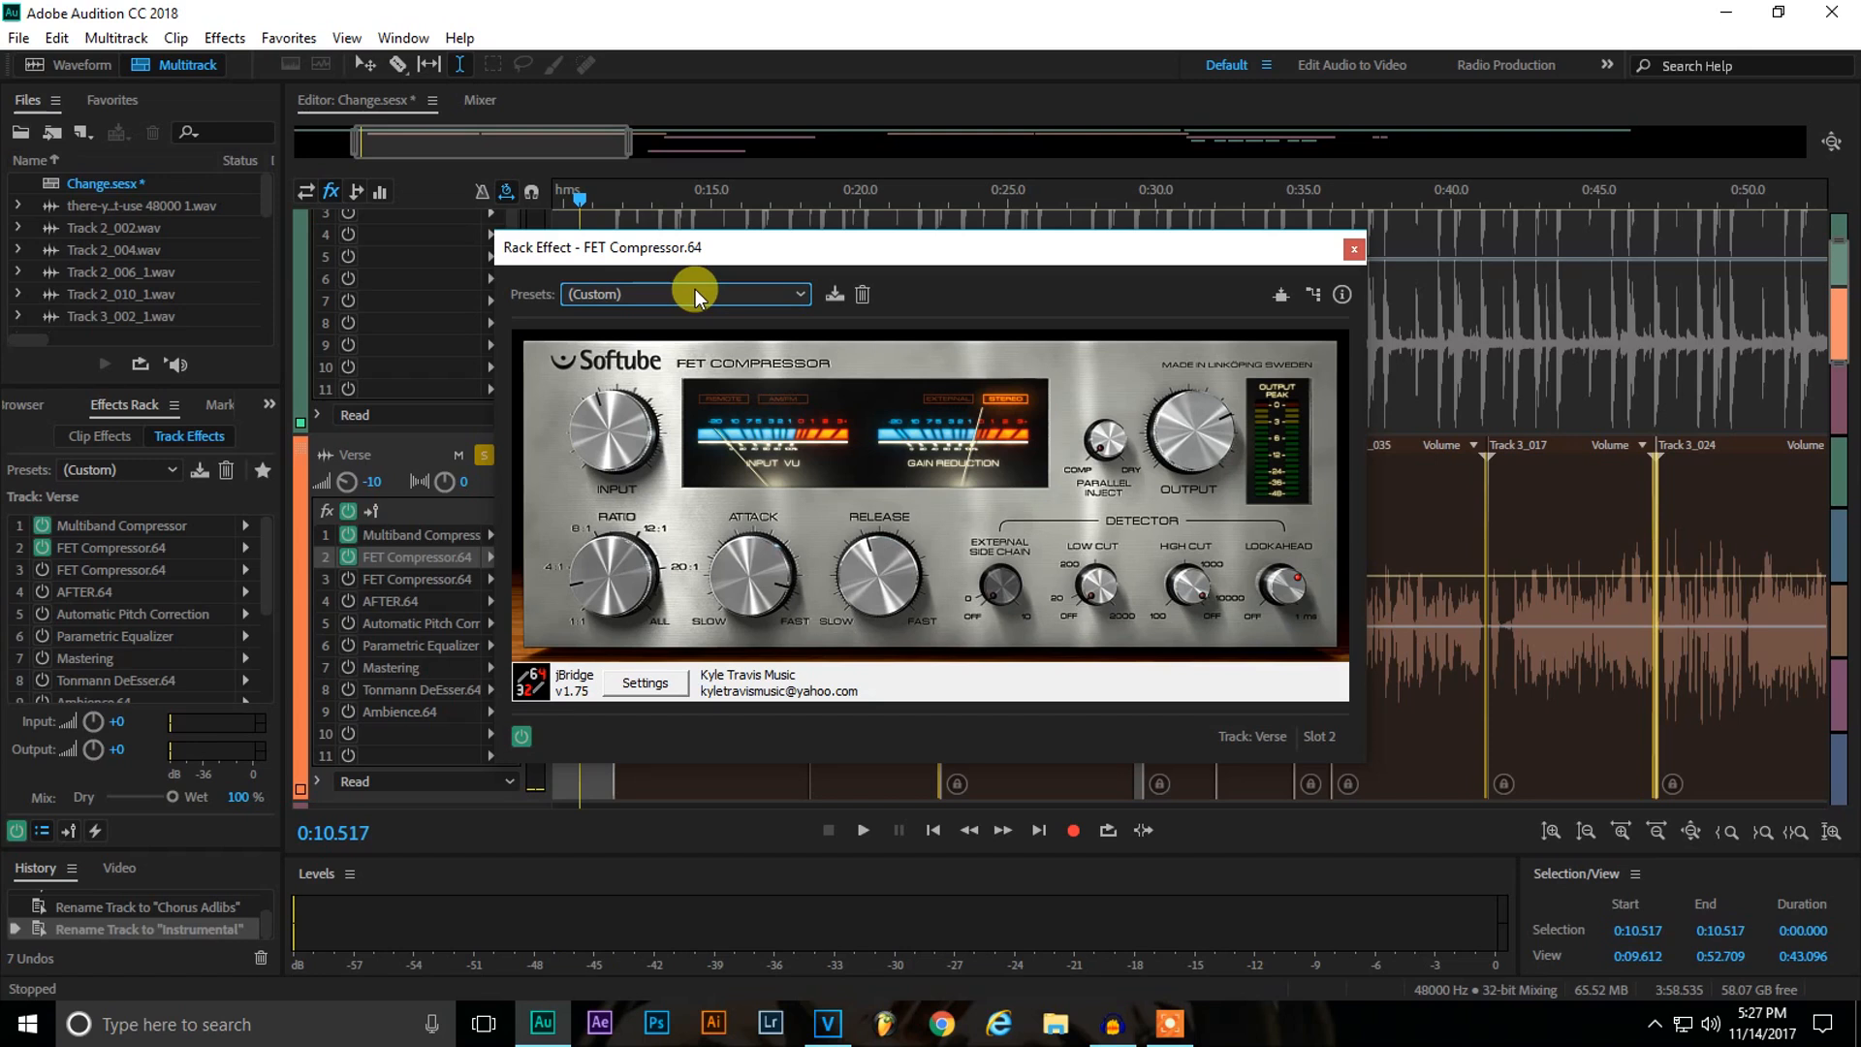
{"action": "left_click", "coordinate": [695, 288]}
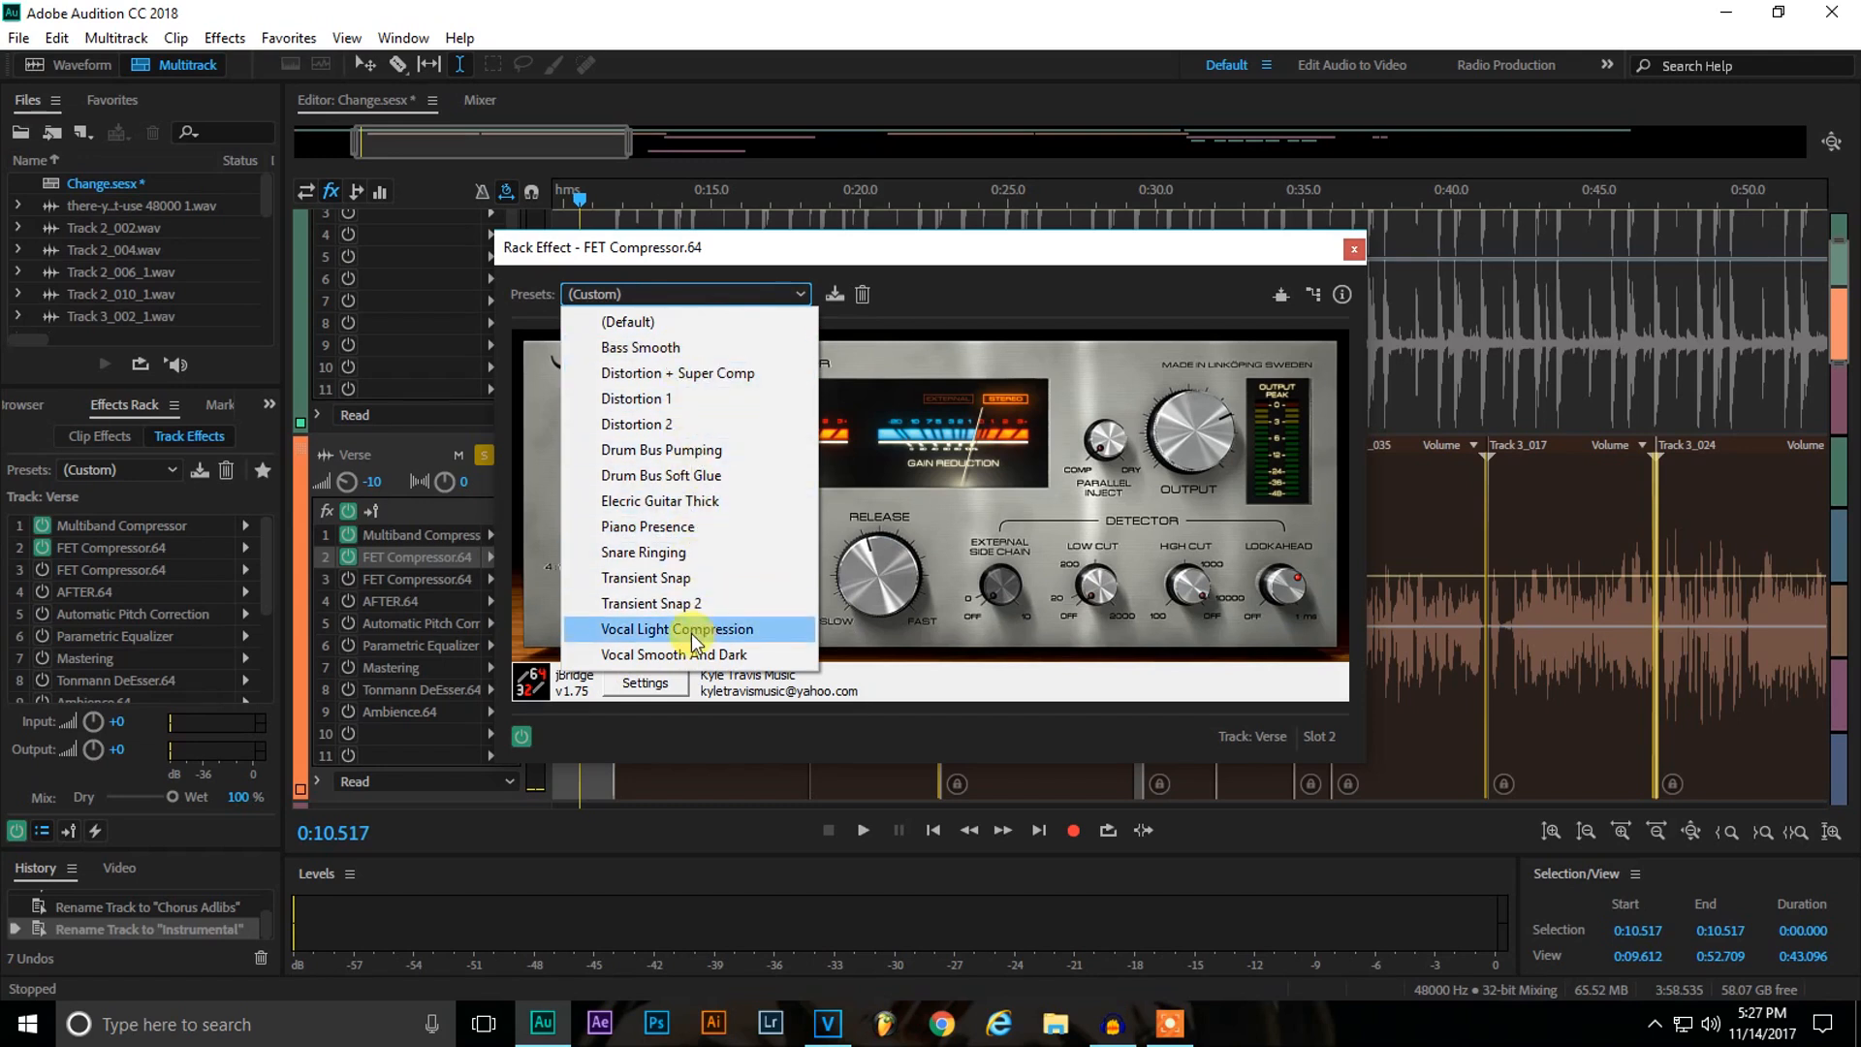
{"action": "left_click", "coordinate": [999, 276]}
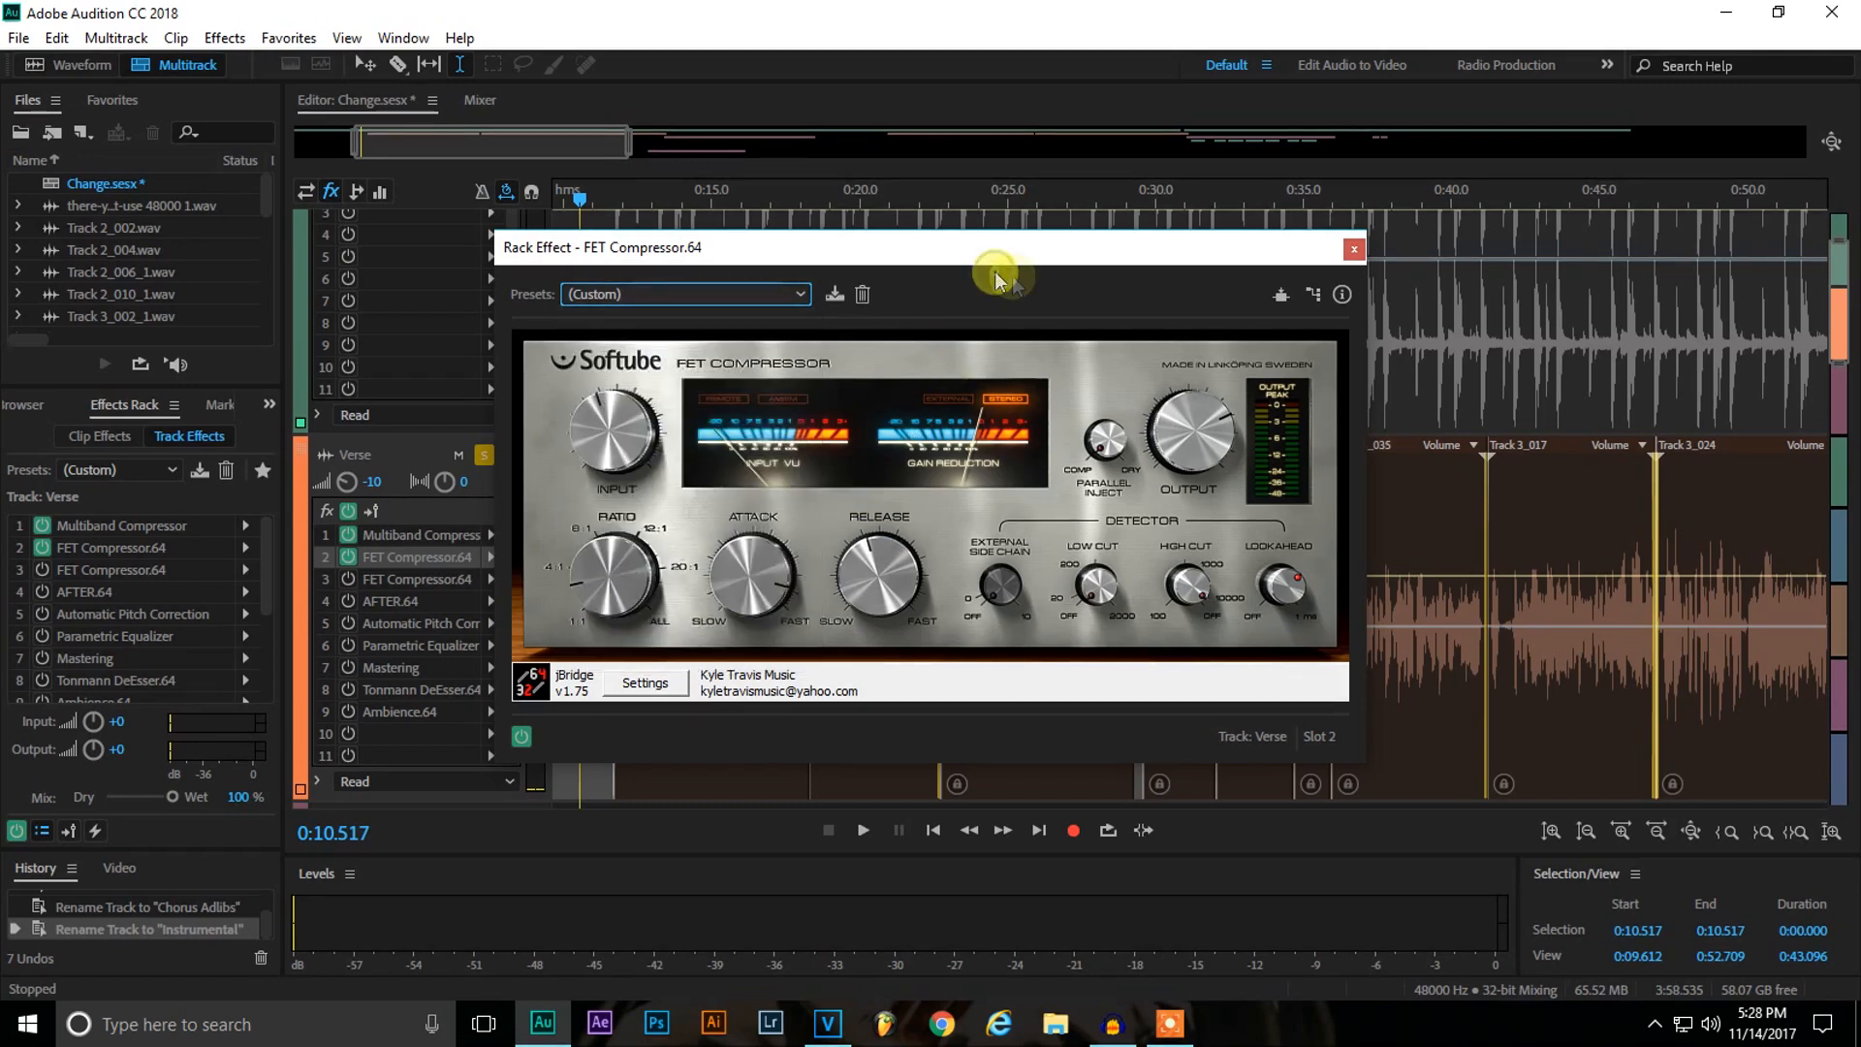
{"action": "left_click", "coordinate": [1352, 252]}
Play the Verse with the slot 2 FET Compressor off and switch it on during playback to compare.
{"action": "left_click", "coordinate": [347, 559]}
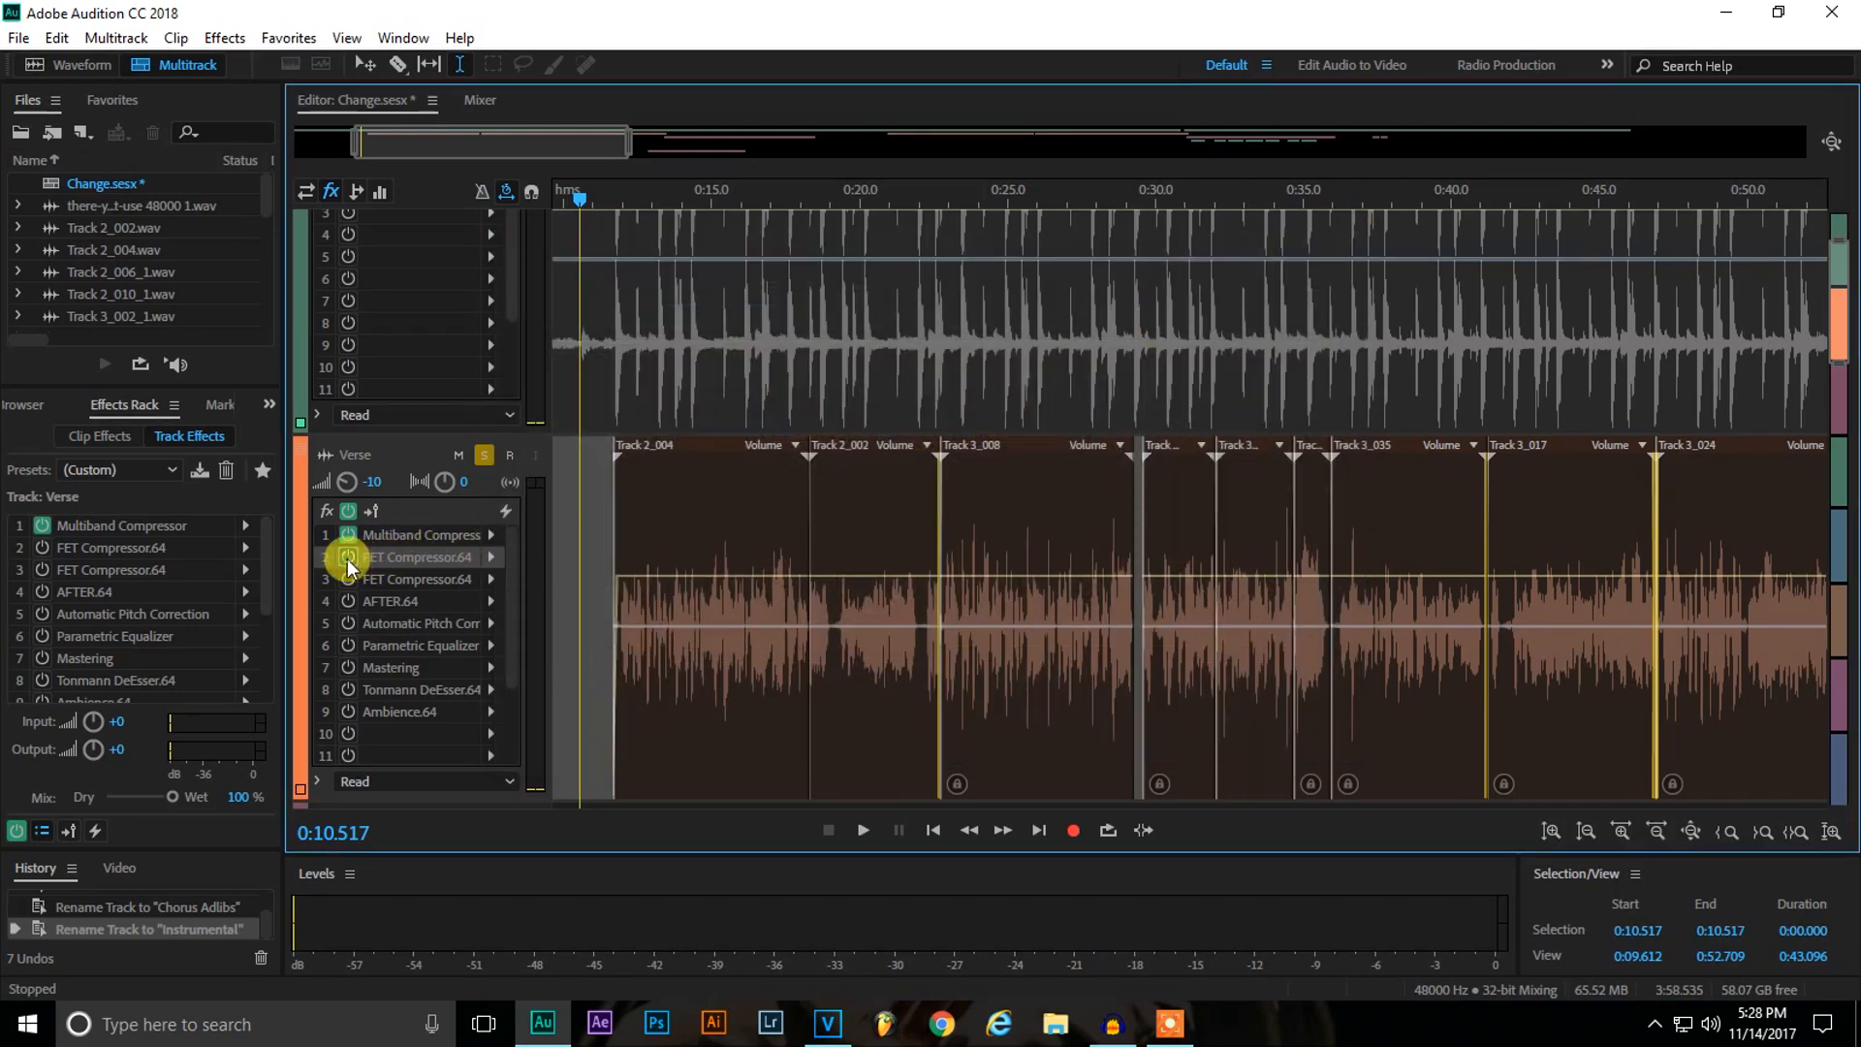
{"action": "key", "text": "space"}
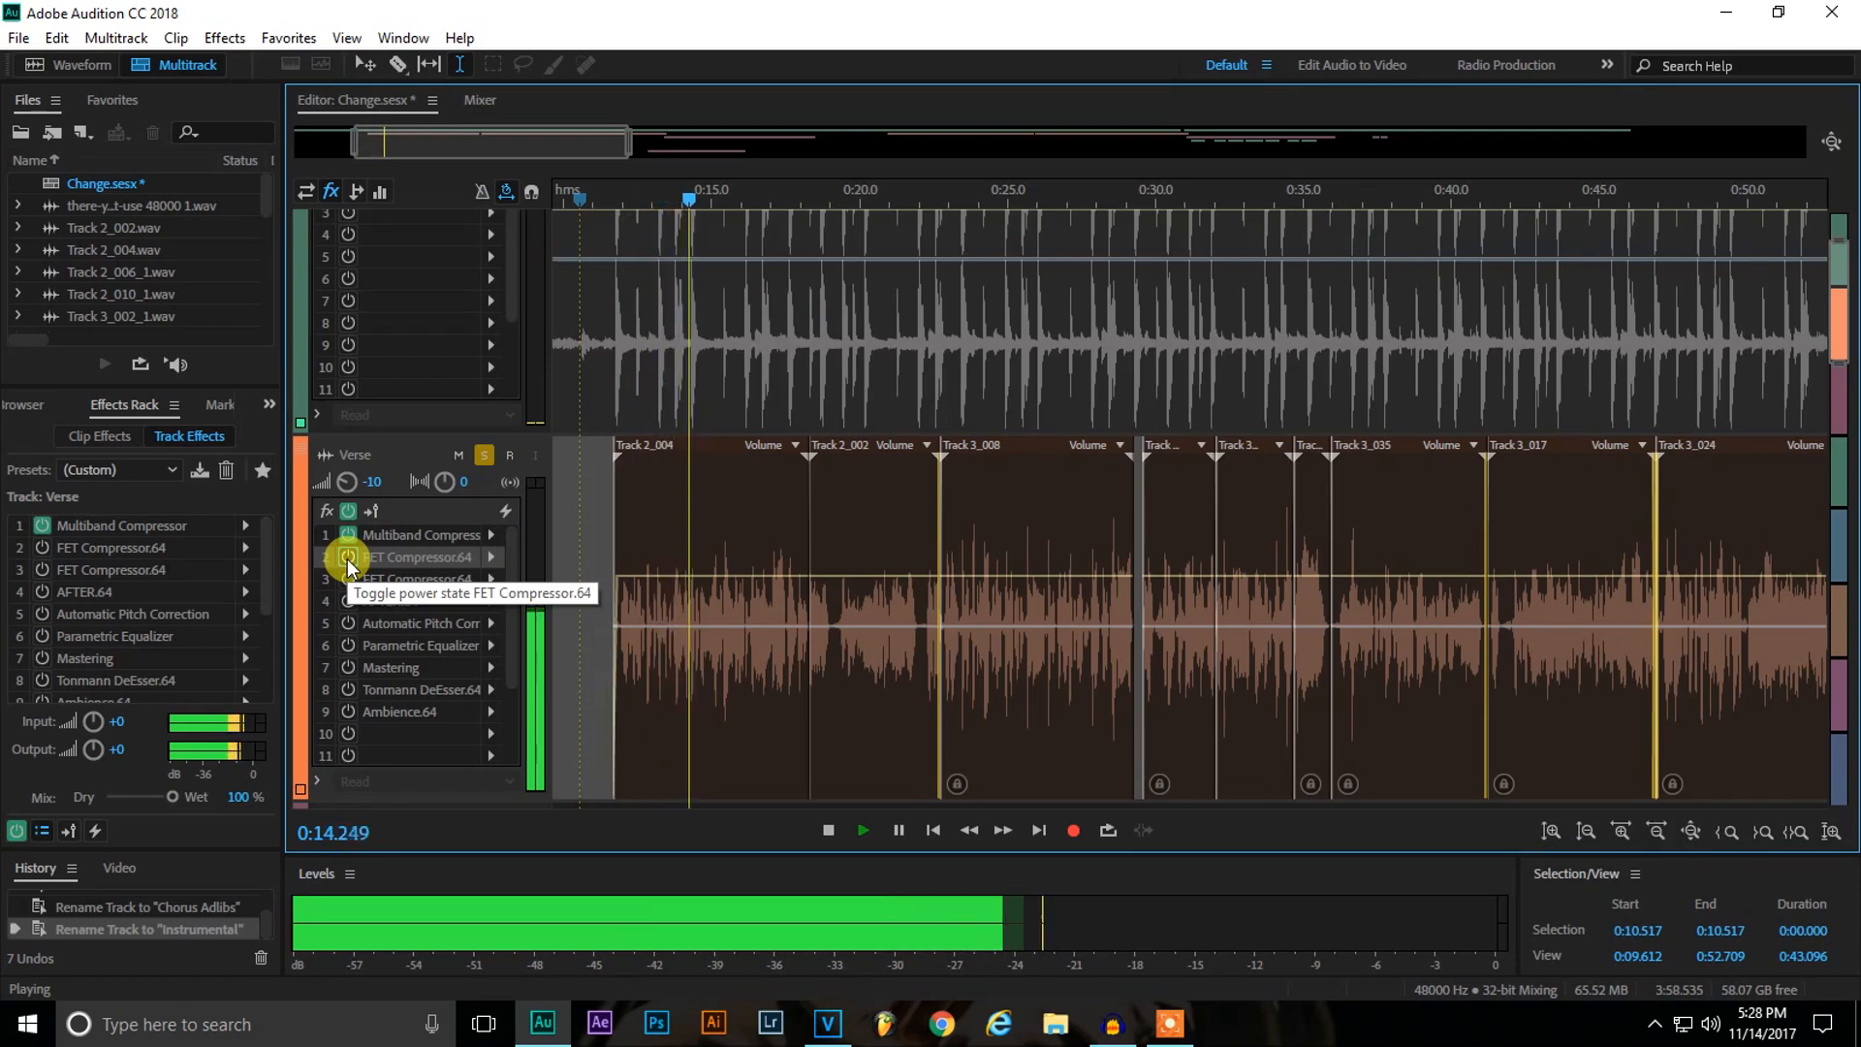
{"action": "left_click", "coordinate": [347, 559]}
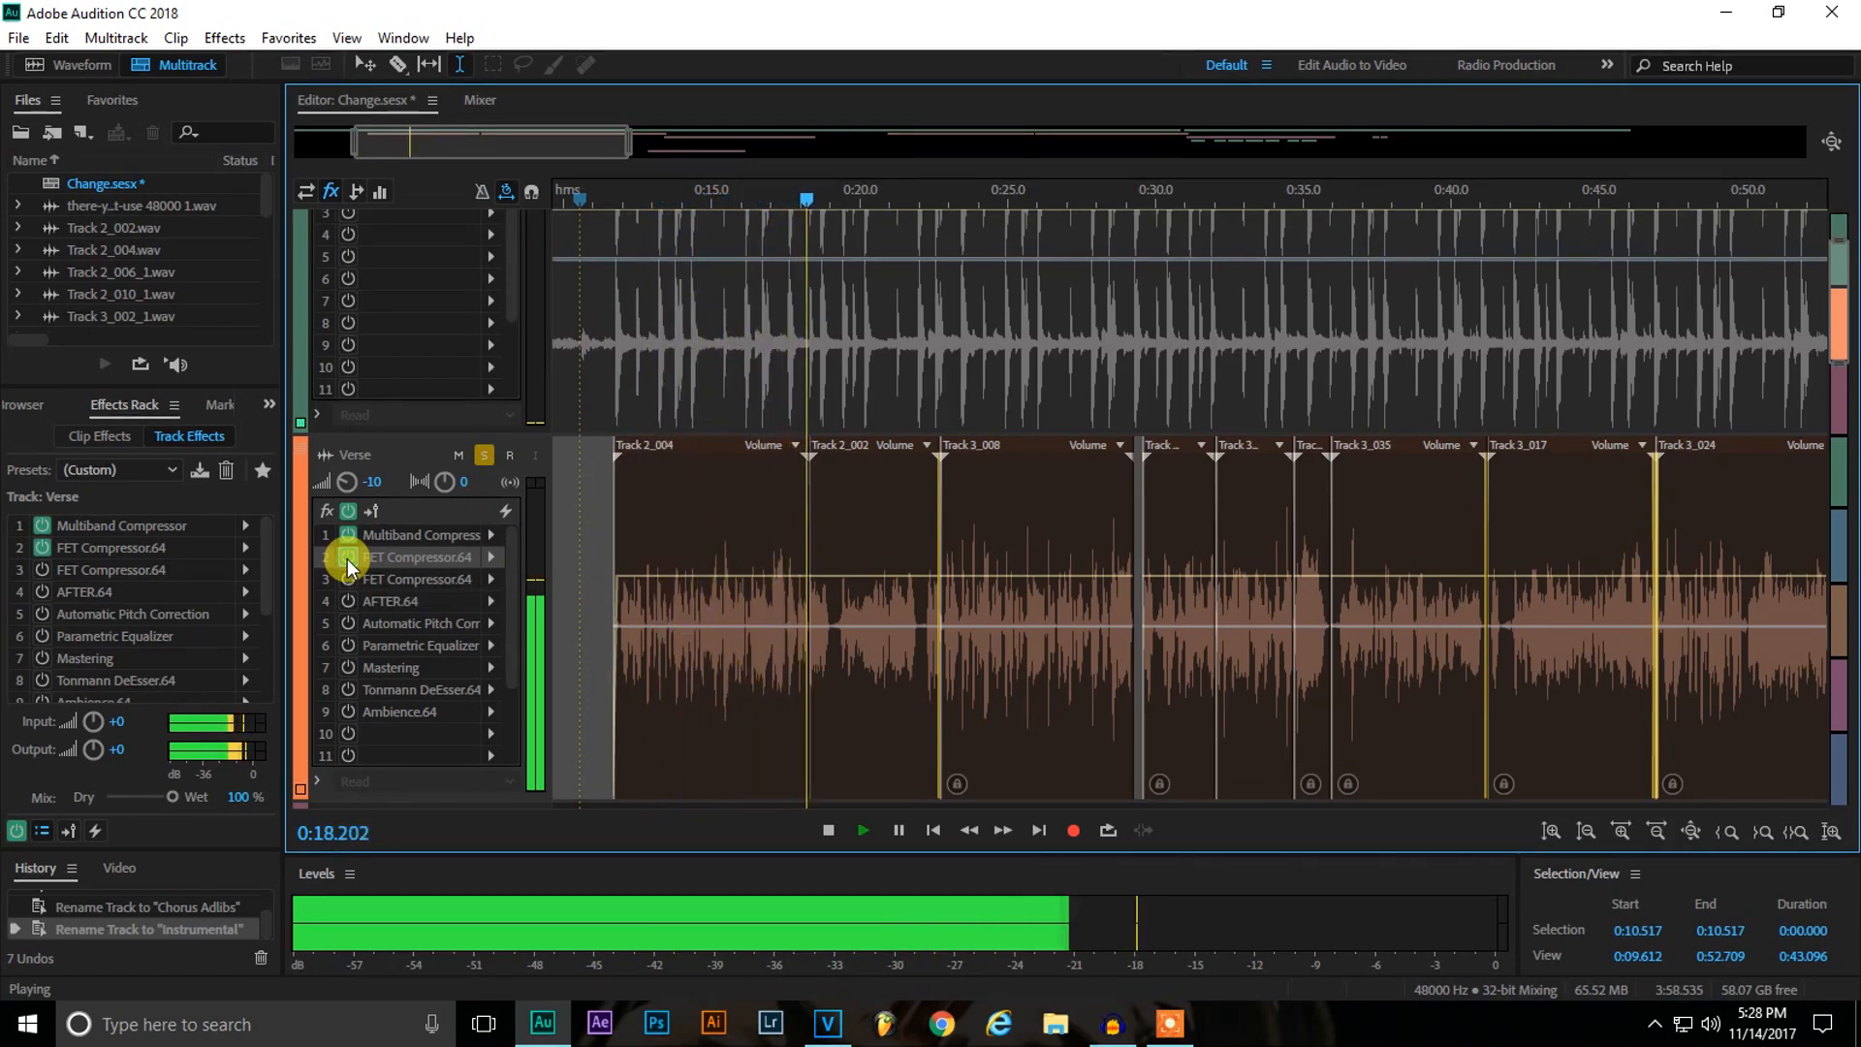
{"action": "key", "text": "space"}
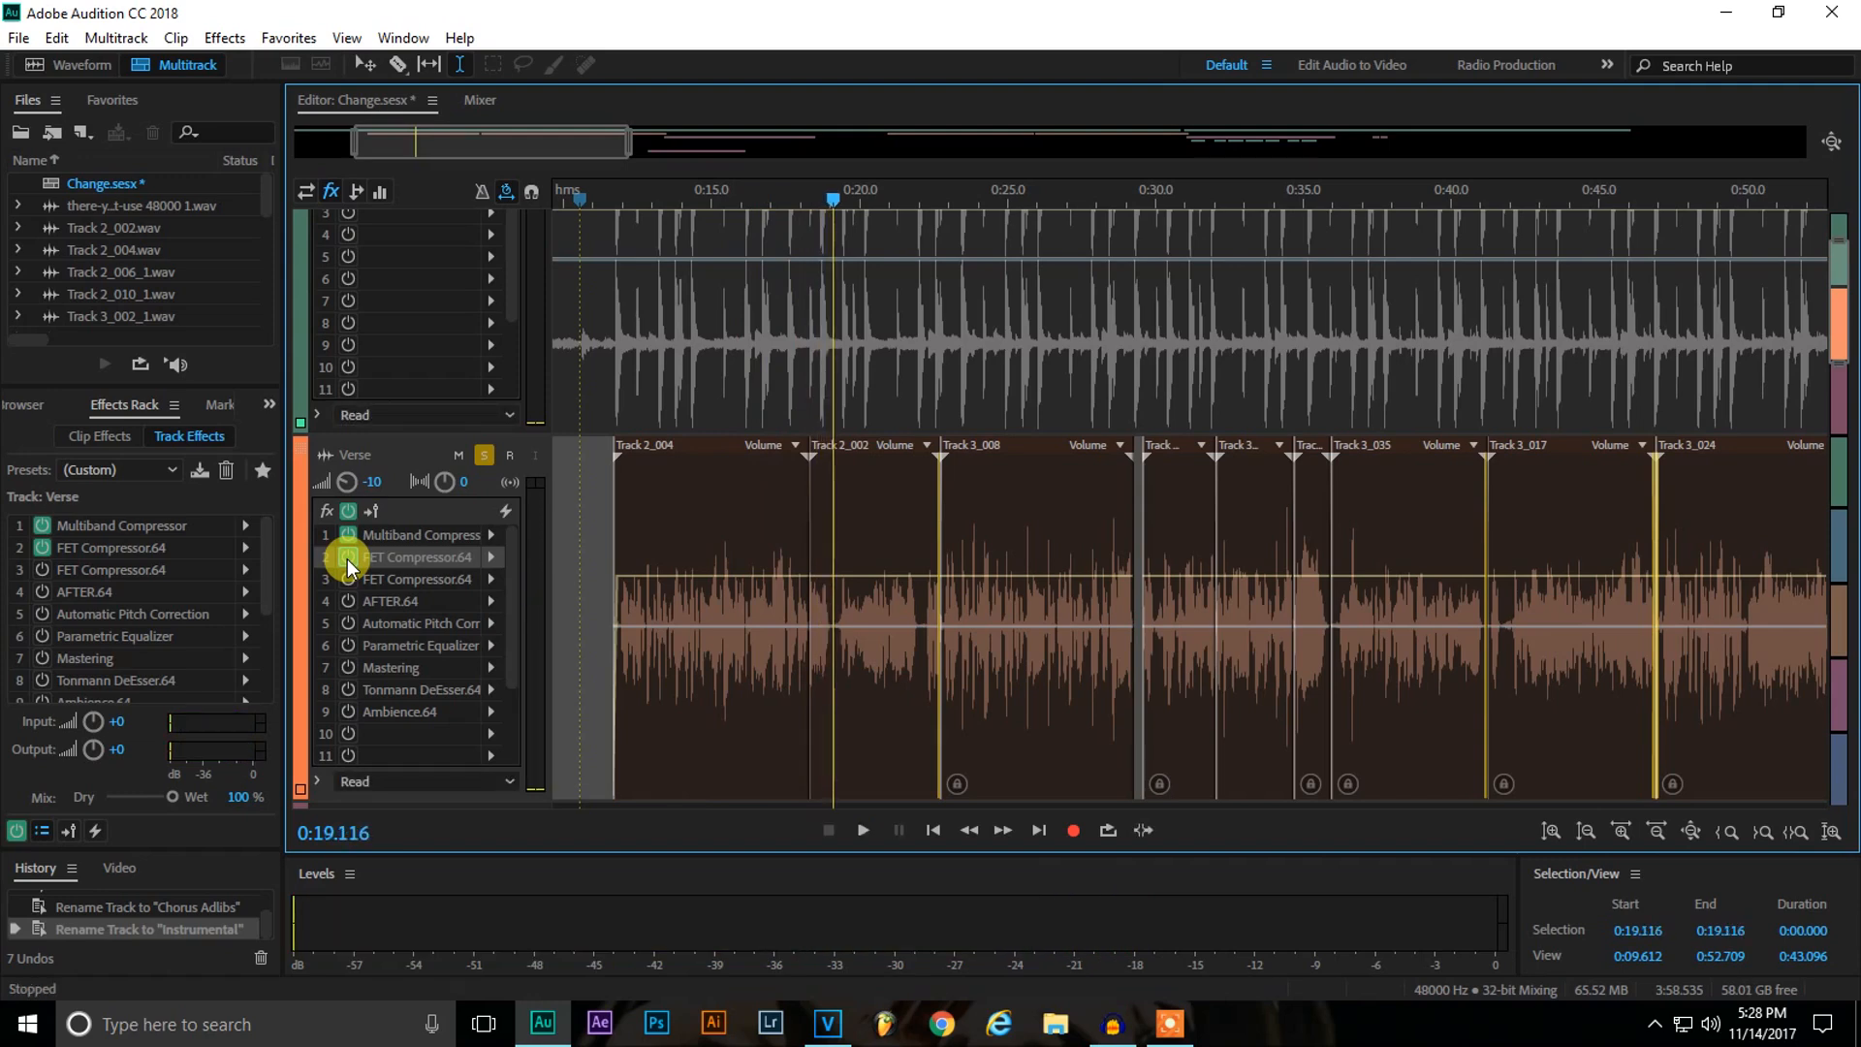
Check the slot 3 FET Compressor's settings, play the Verse from about 0:10, and switch that compressor on during playback.
{"action": "left_click", "coordinate": [588, 531]}
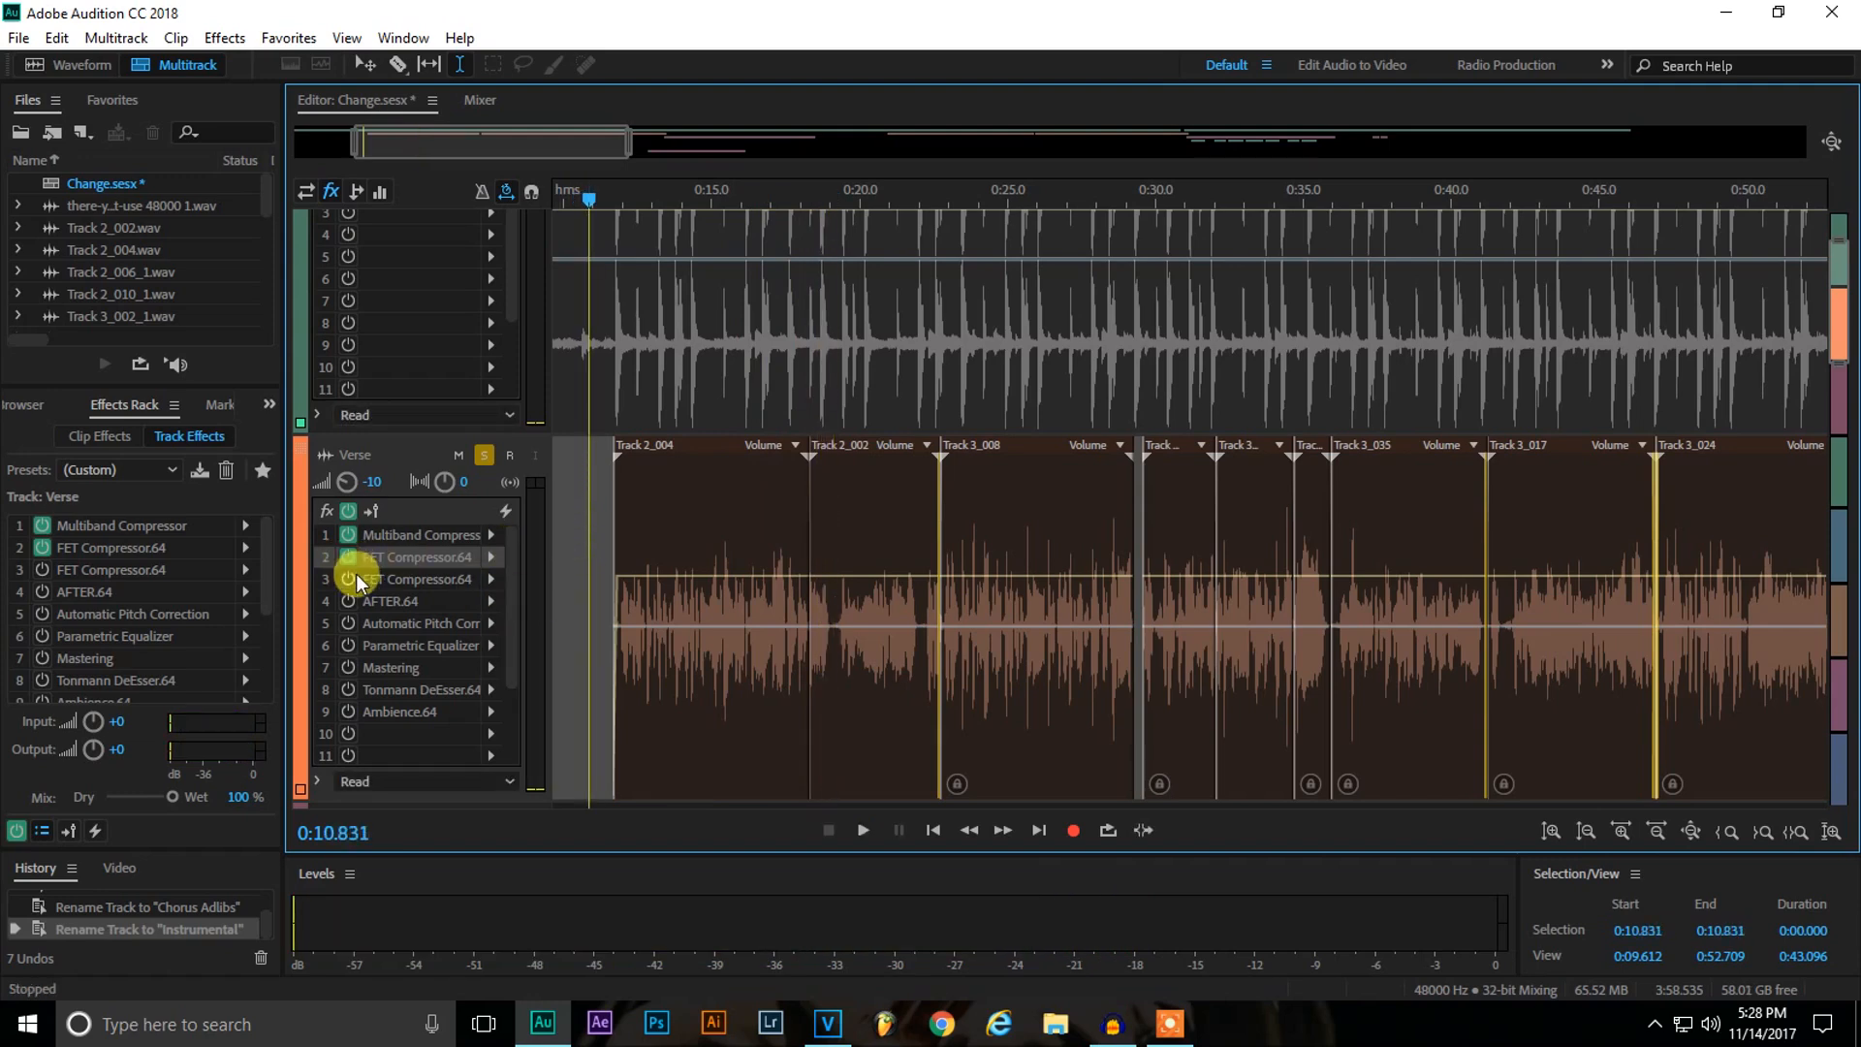
{"action": "double_click", "coordinate": [392, 580]}
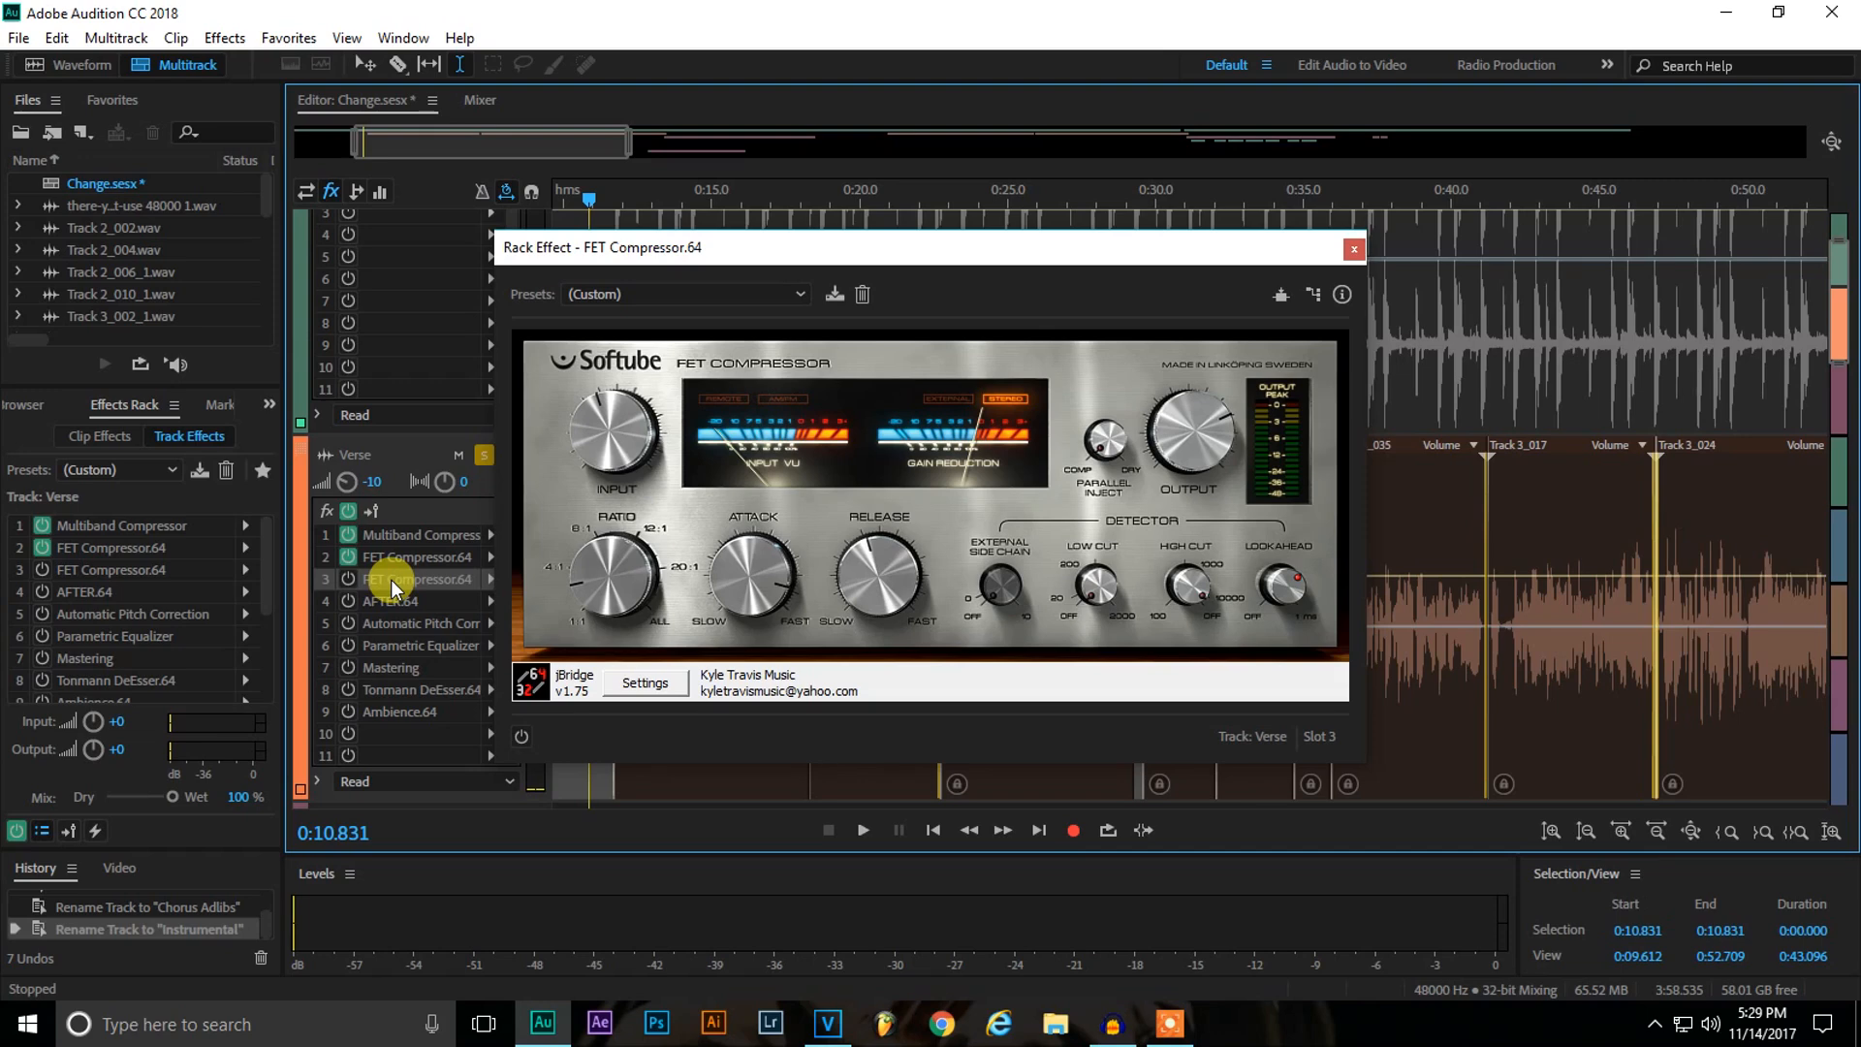
{"action": "left_click", "coordinate": [1356, 249]}
{"action": "key", "text": "space"}
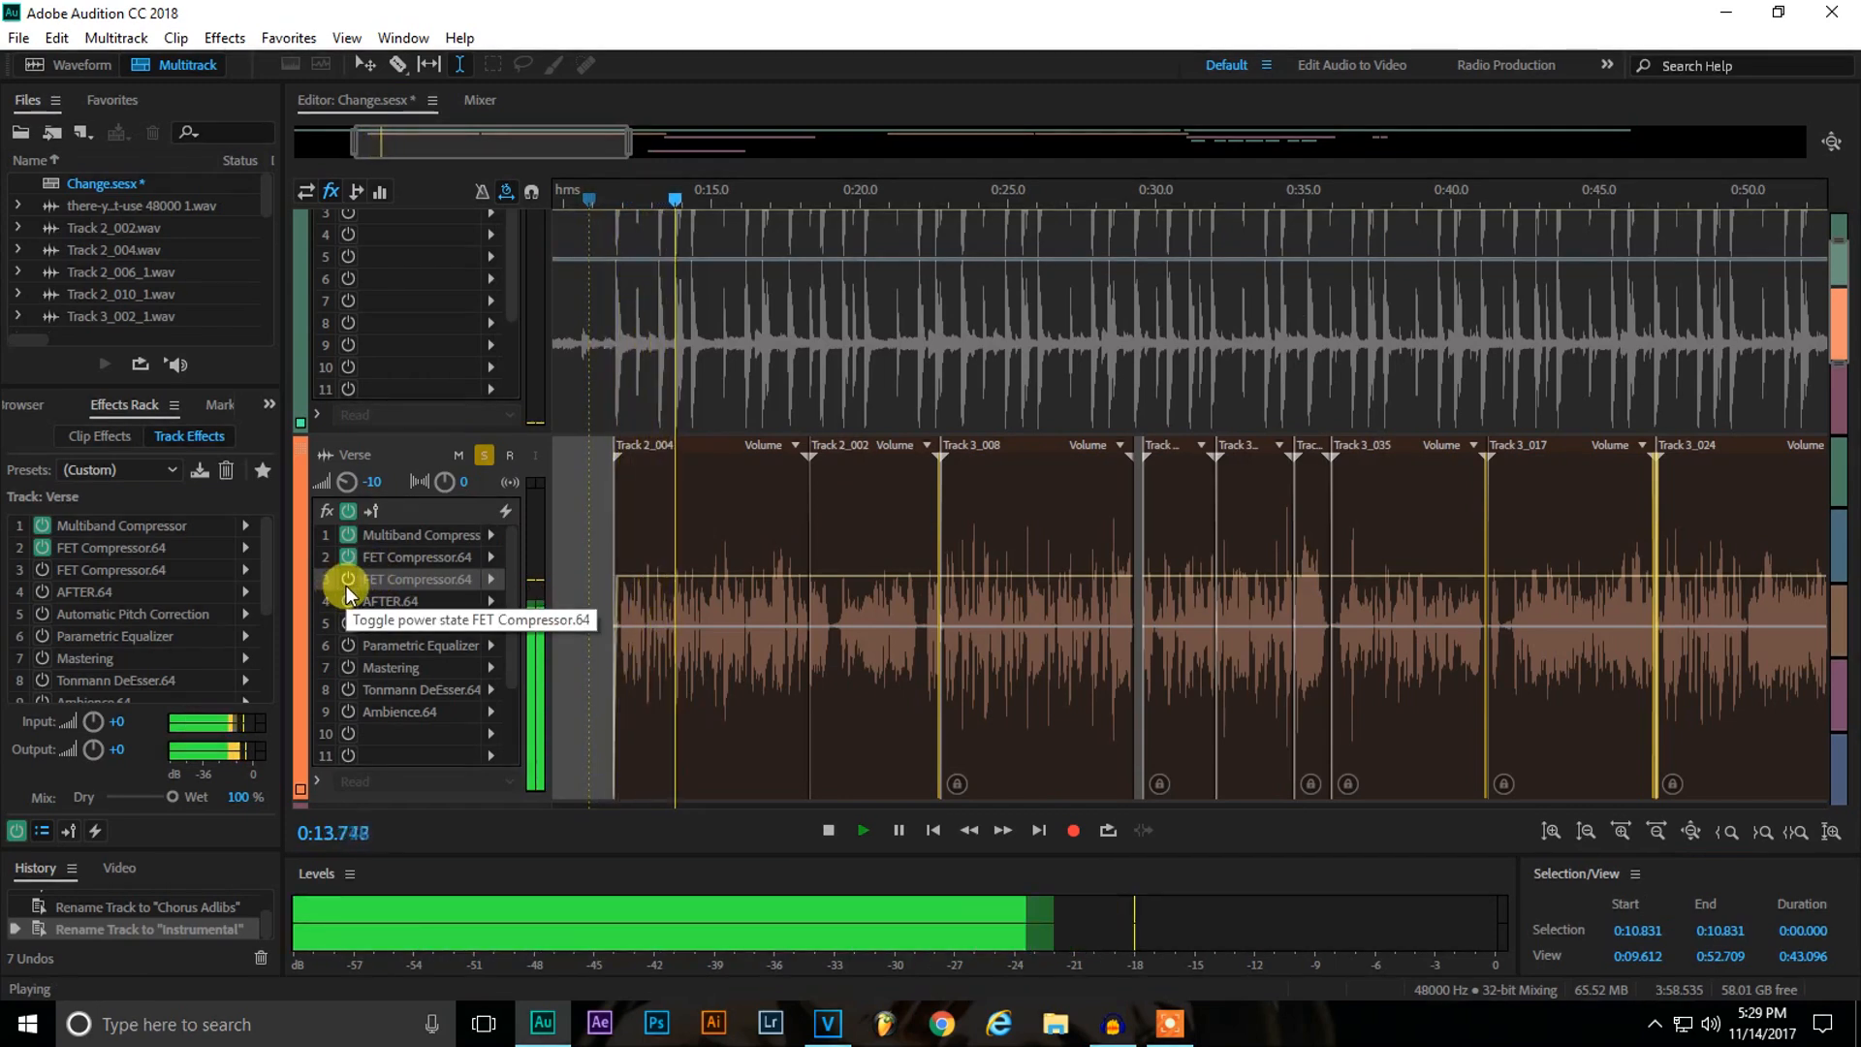
{"action": "left_click", "coordinate": [348, 585]}
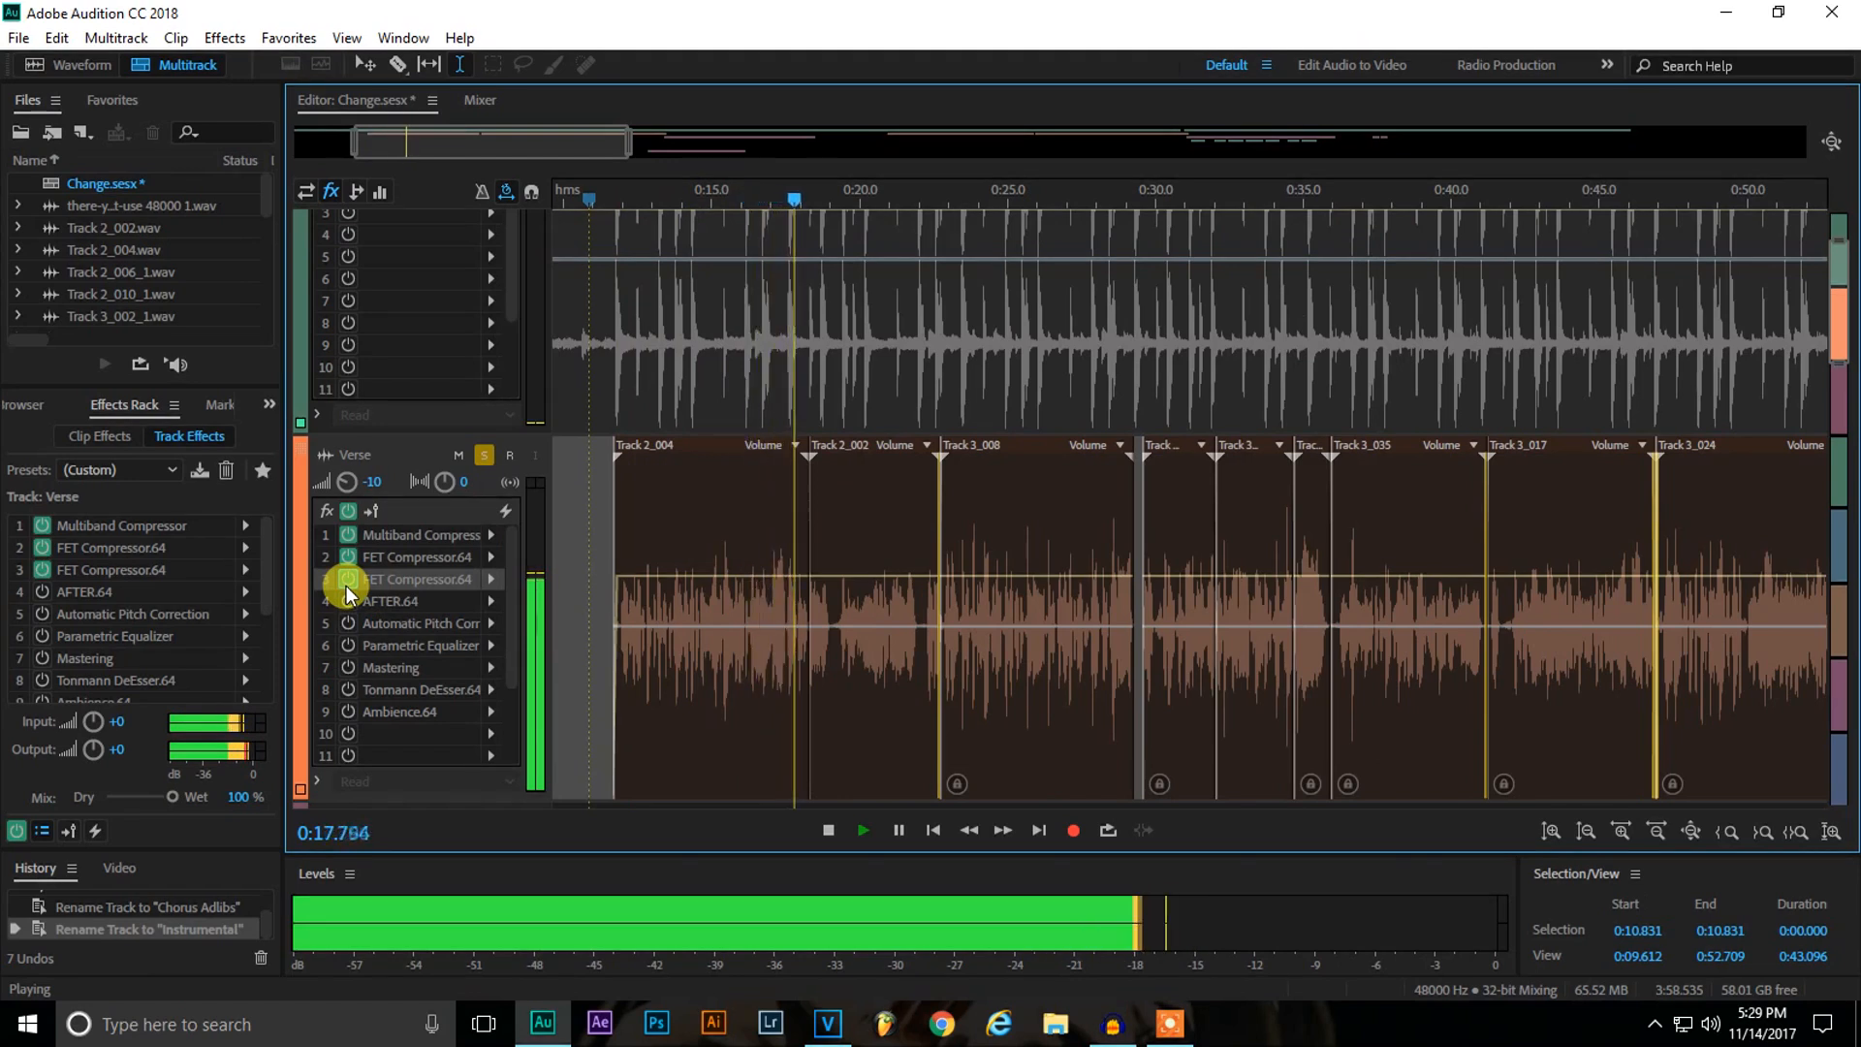
{"action": "key", "text": "space"}
Unsolo the Verse and play it with the instrumental from about 0:10, toggling the Verse effects rack to compare.
{"action": "left_click", "coordinate": [573, 521]}
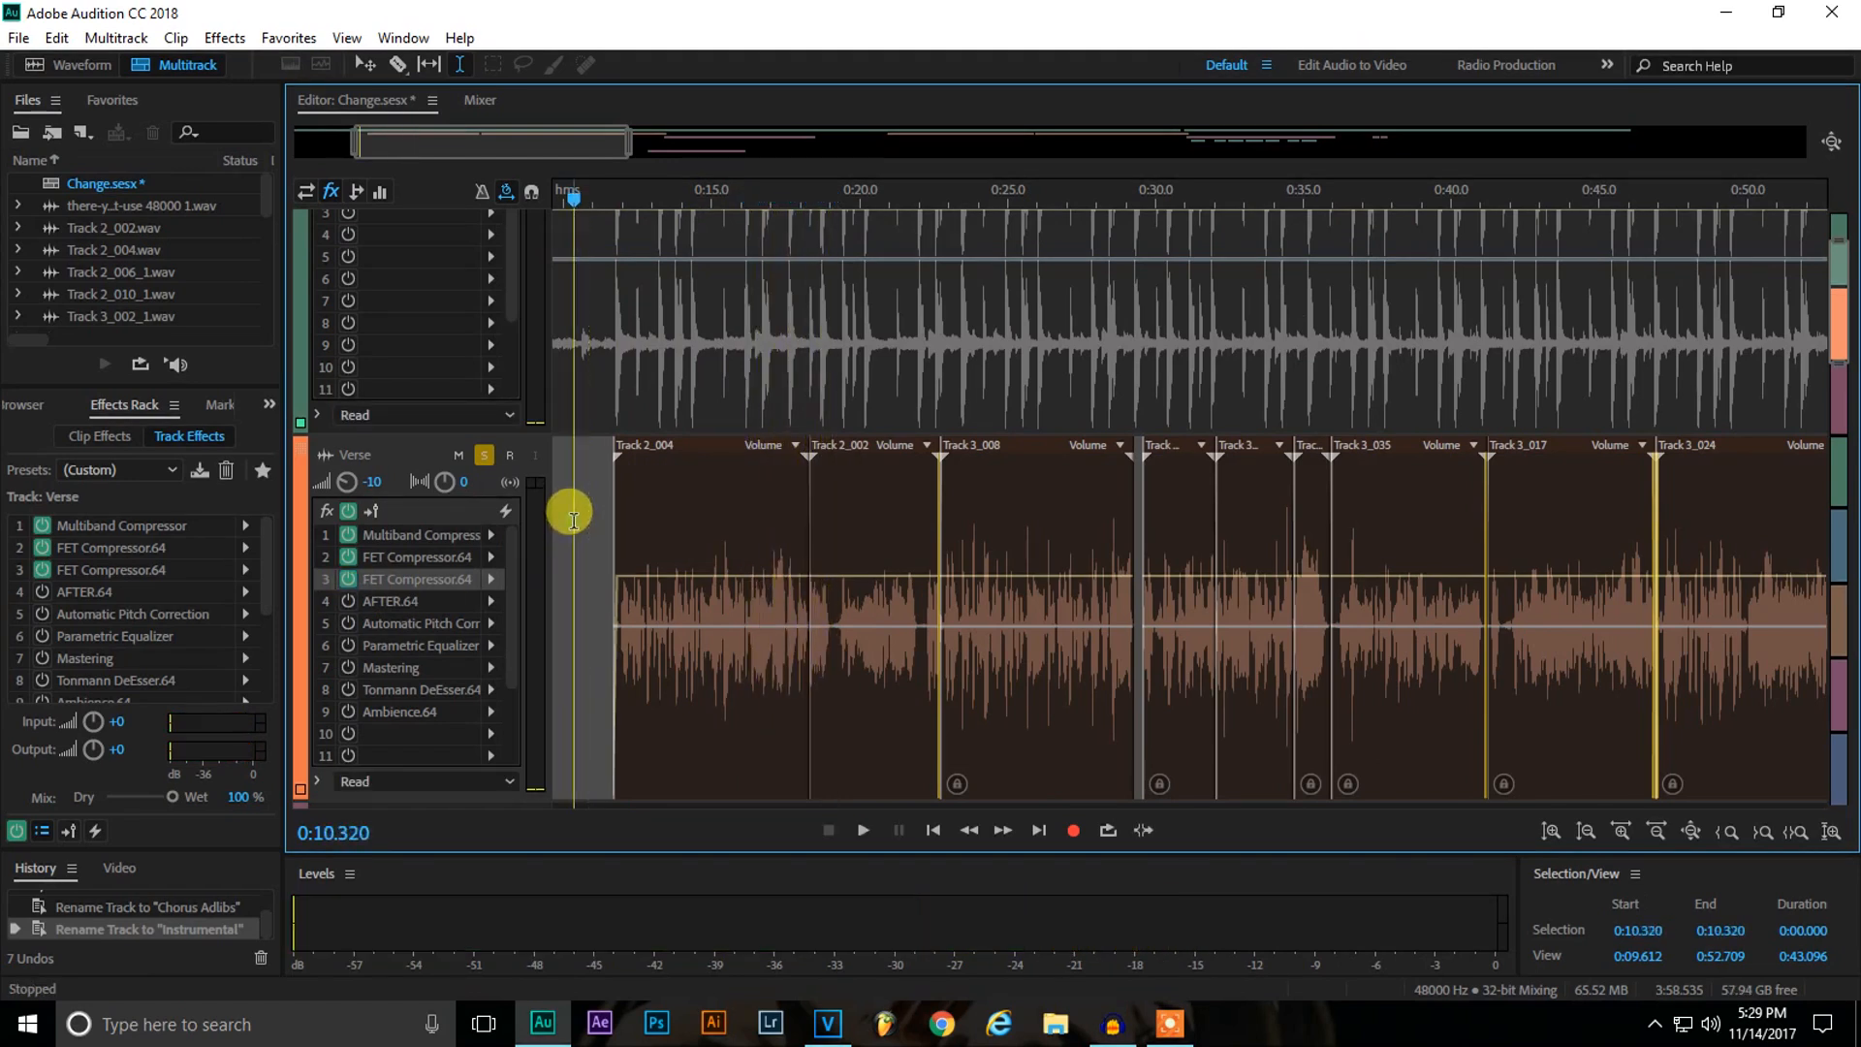
{"action": "left_click", "coordinate": [484, 456]}
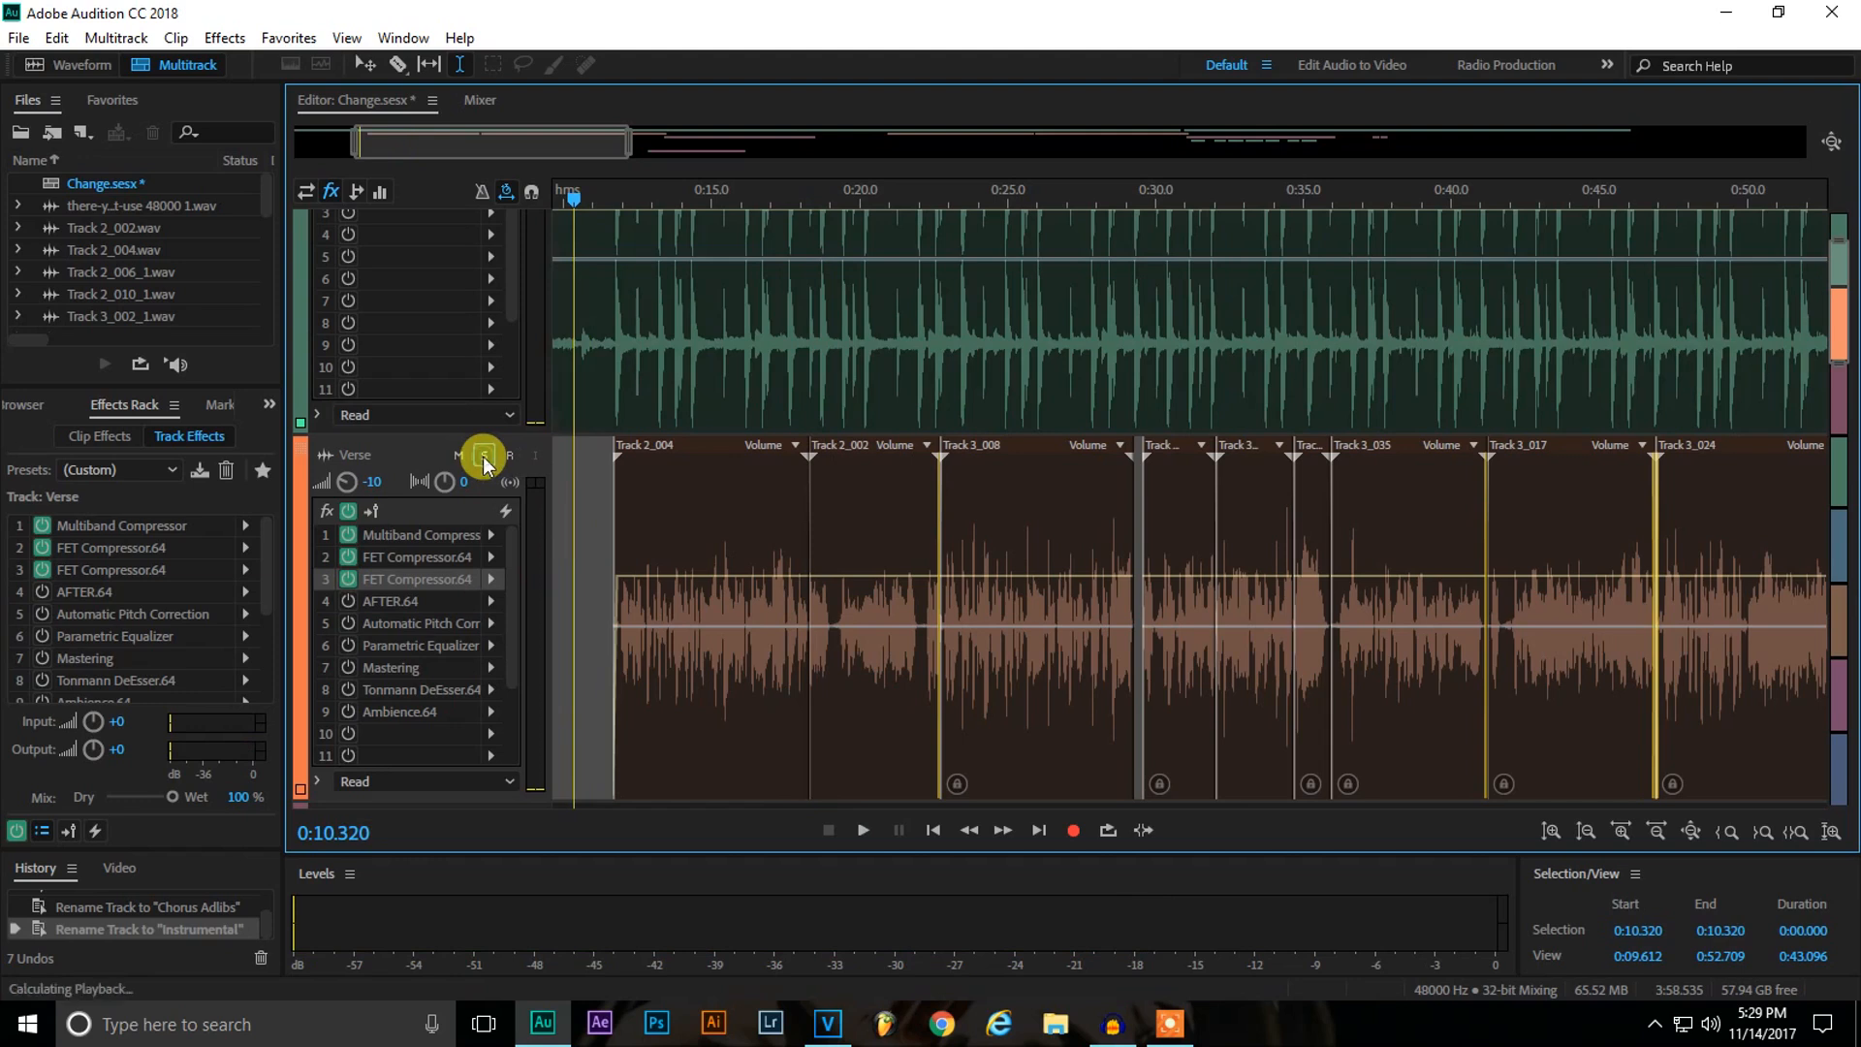
{"action": "left_click", "coordinate": [349, 510]}
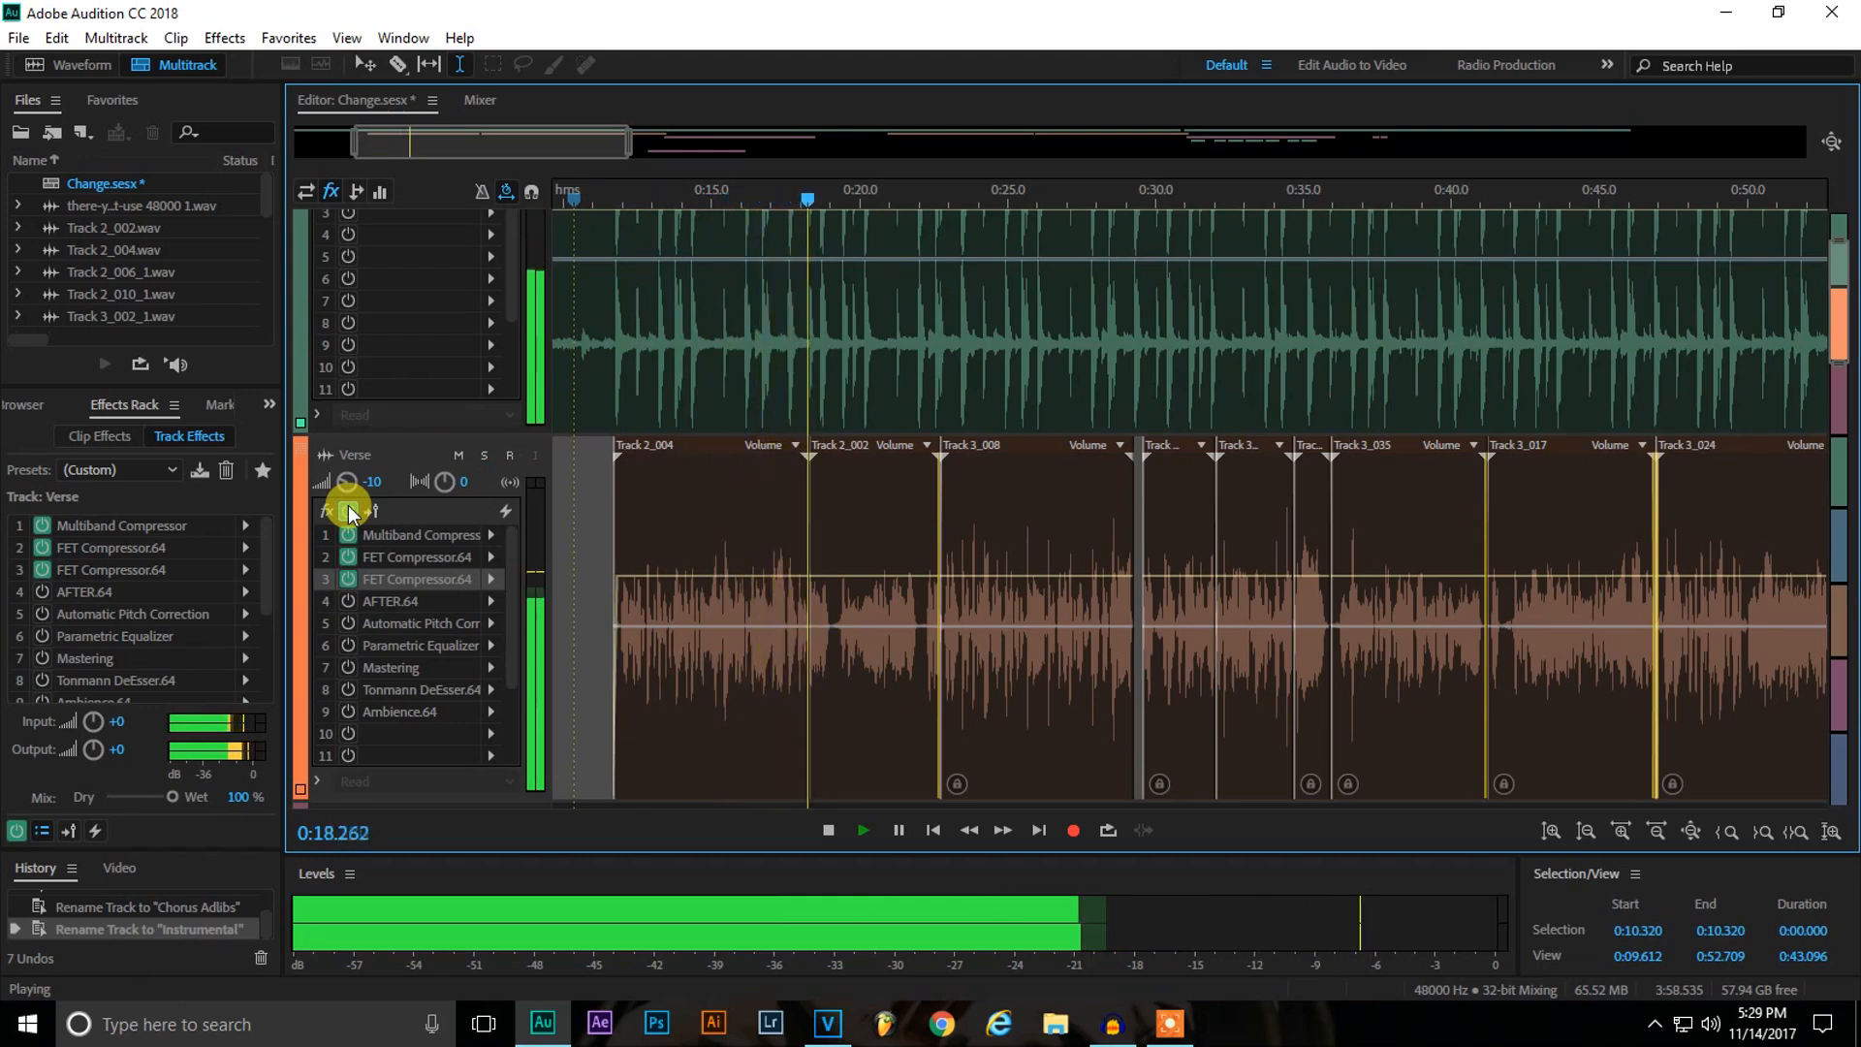
{"action": "key", "text": "space"}
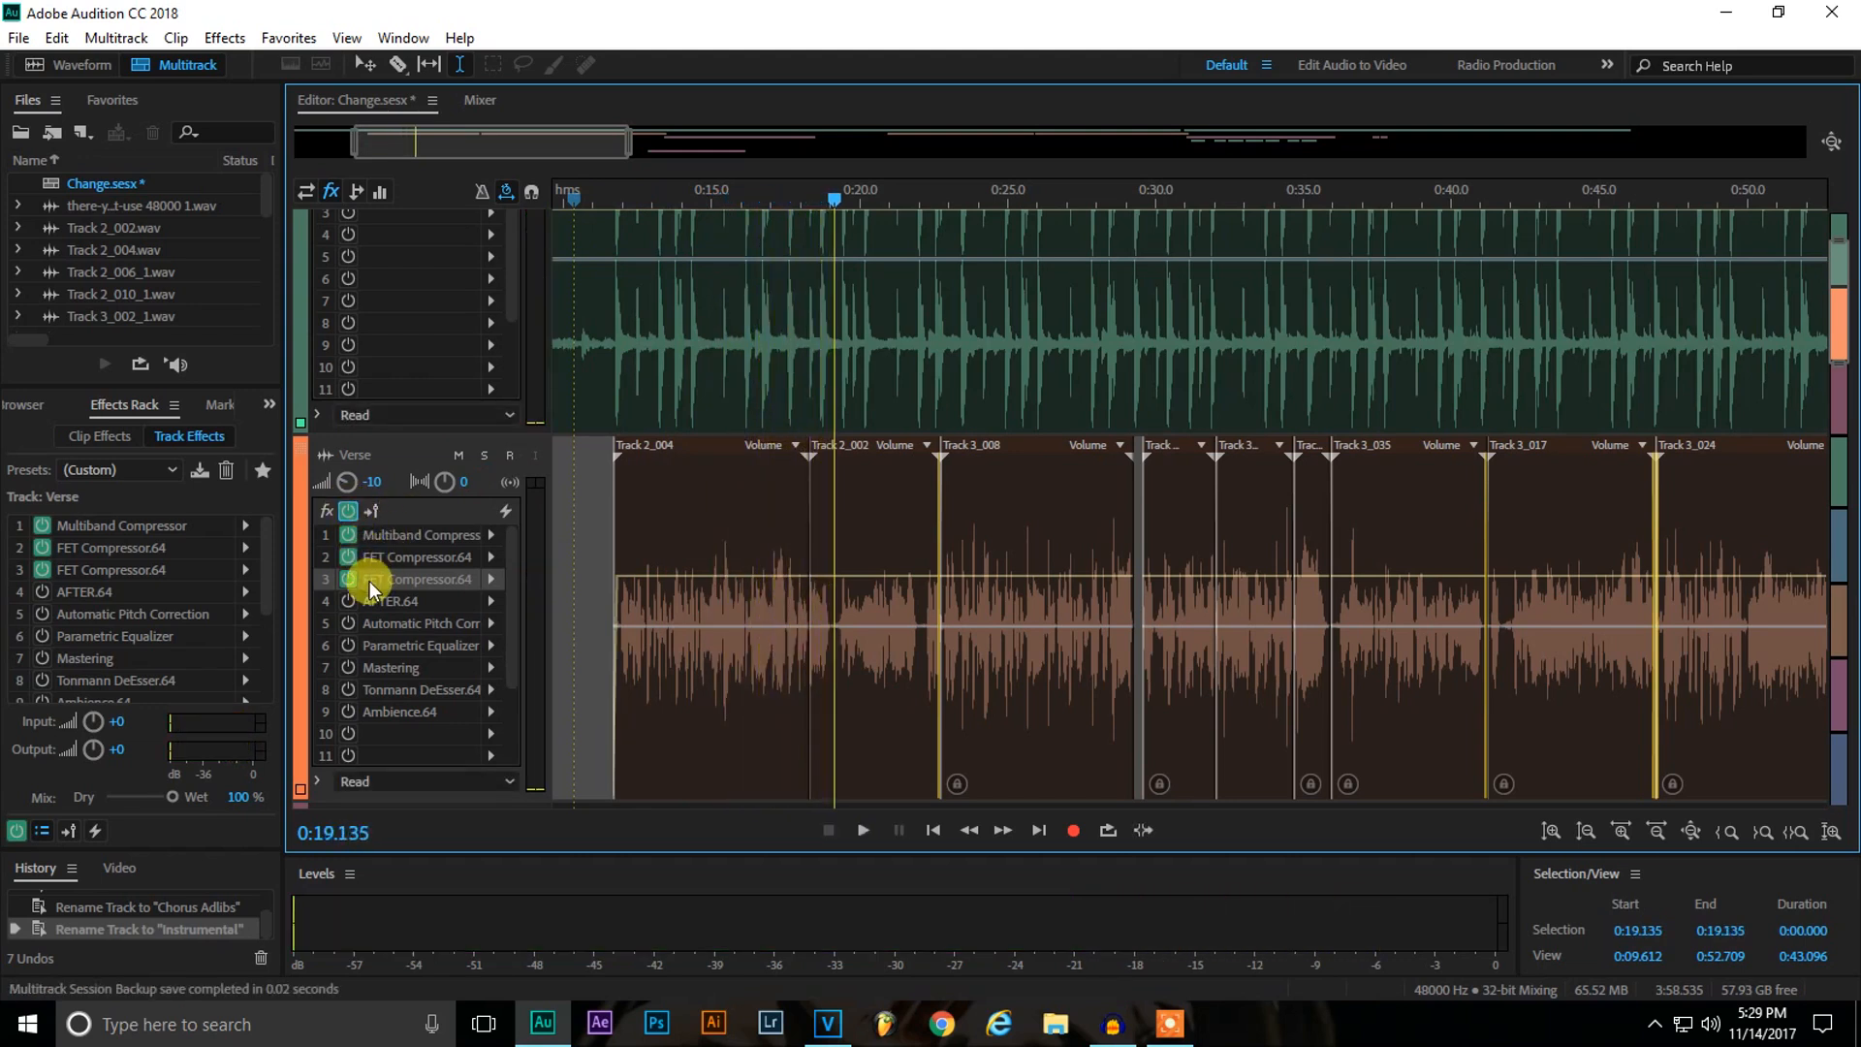
Open the AFTER.64 effect in slot 4 of the Verse rack and switch off its Punch control.
{"action": "left_click", "coordinate": [587, 533]}
{"action": "double_click", "coordinate": [392, 601]}
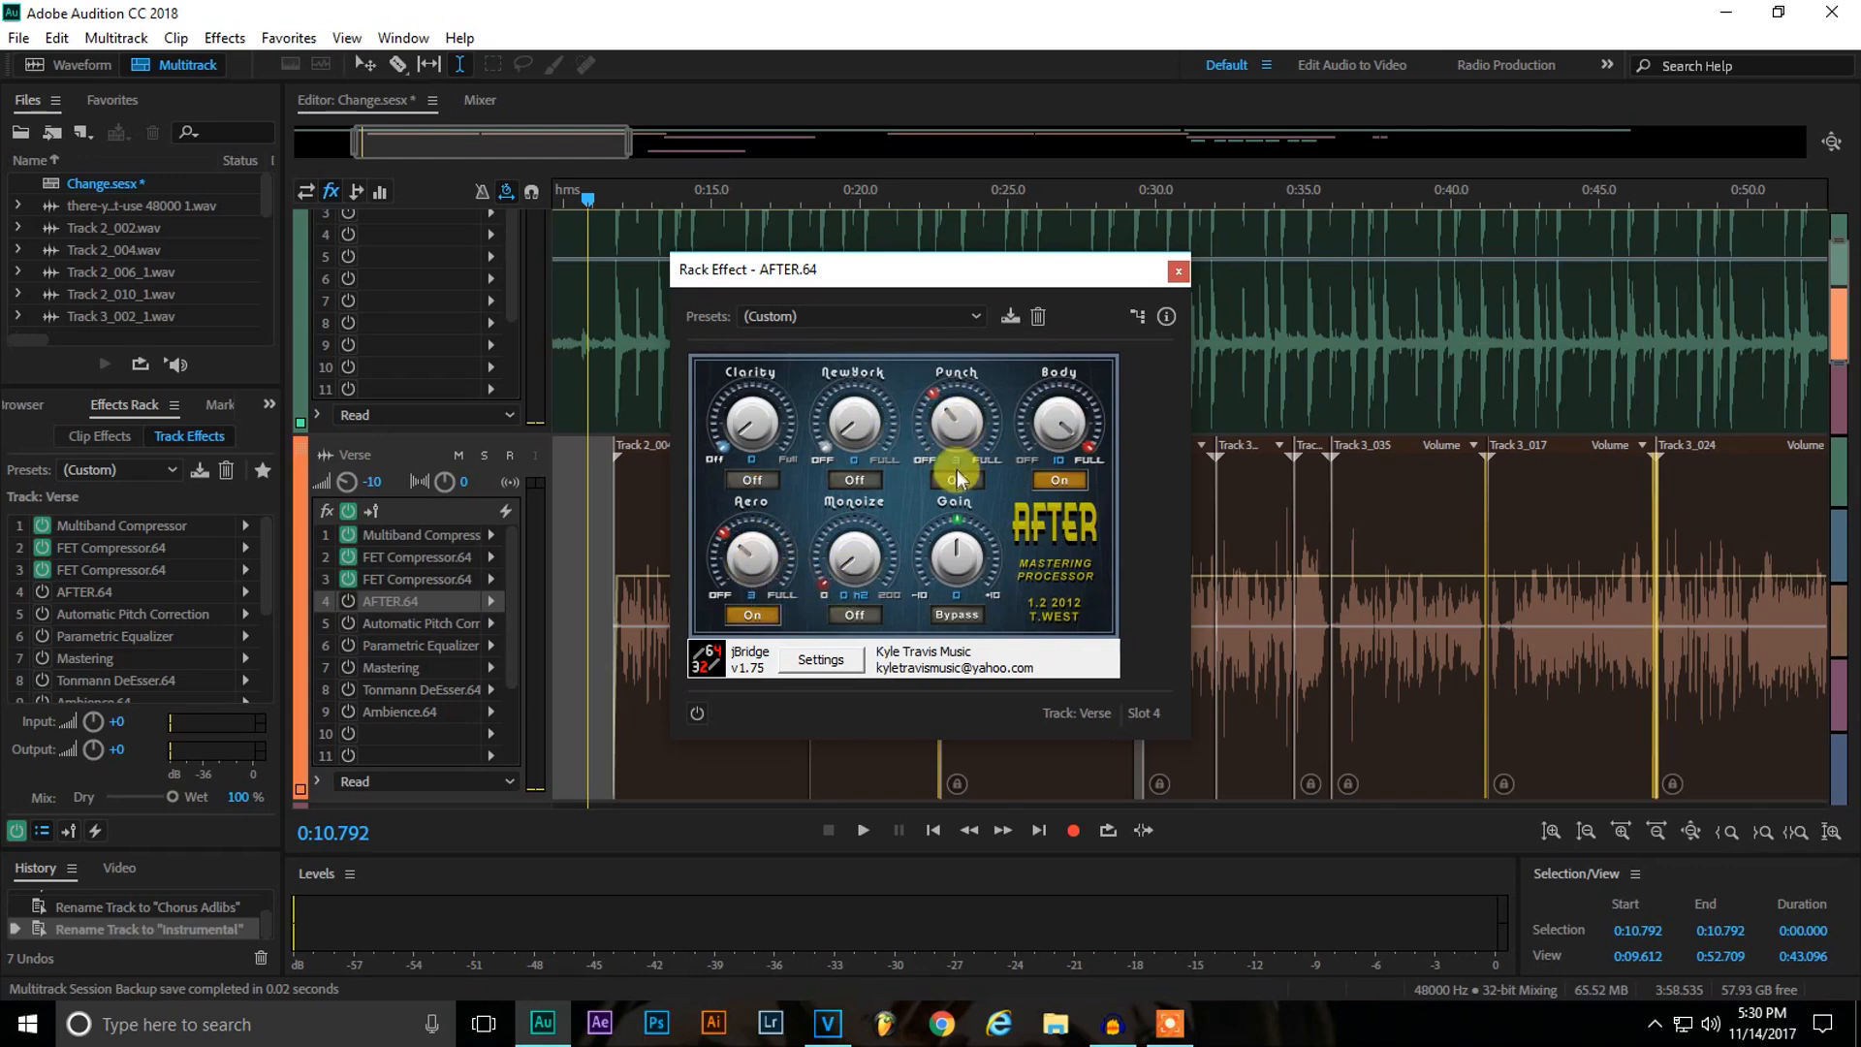
{"action": "left_click", "coordinate": [956, 479]}
{"action": "left_click_drag", "start_coordinate": [1158, 269], "coordinate": [1515, 274]}
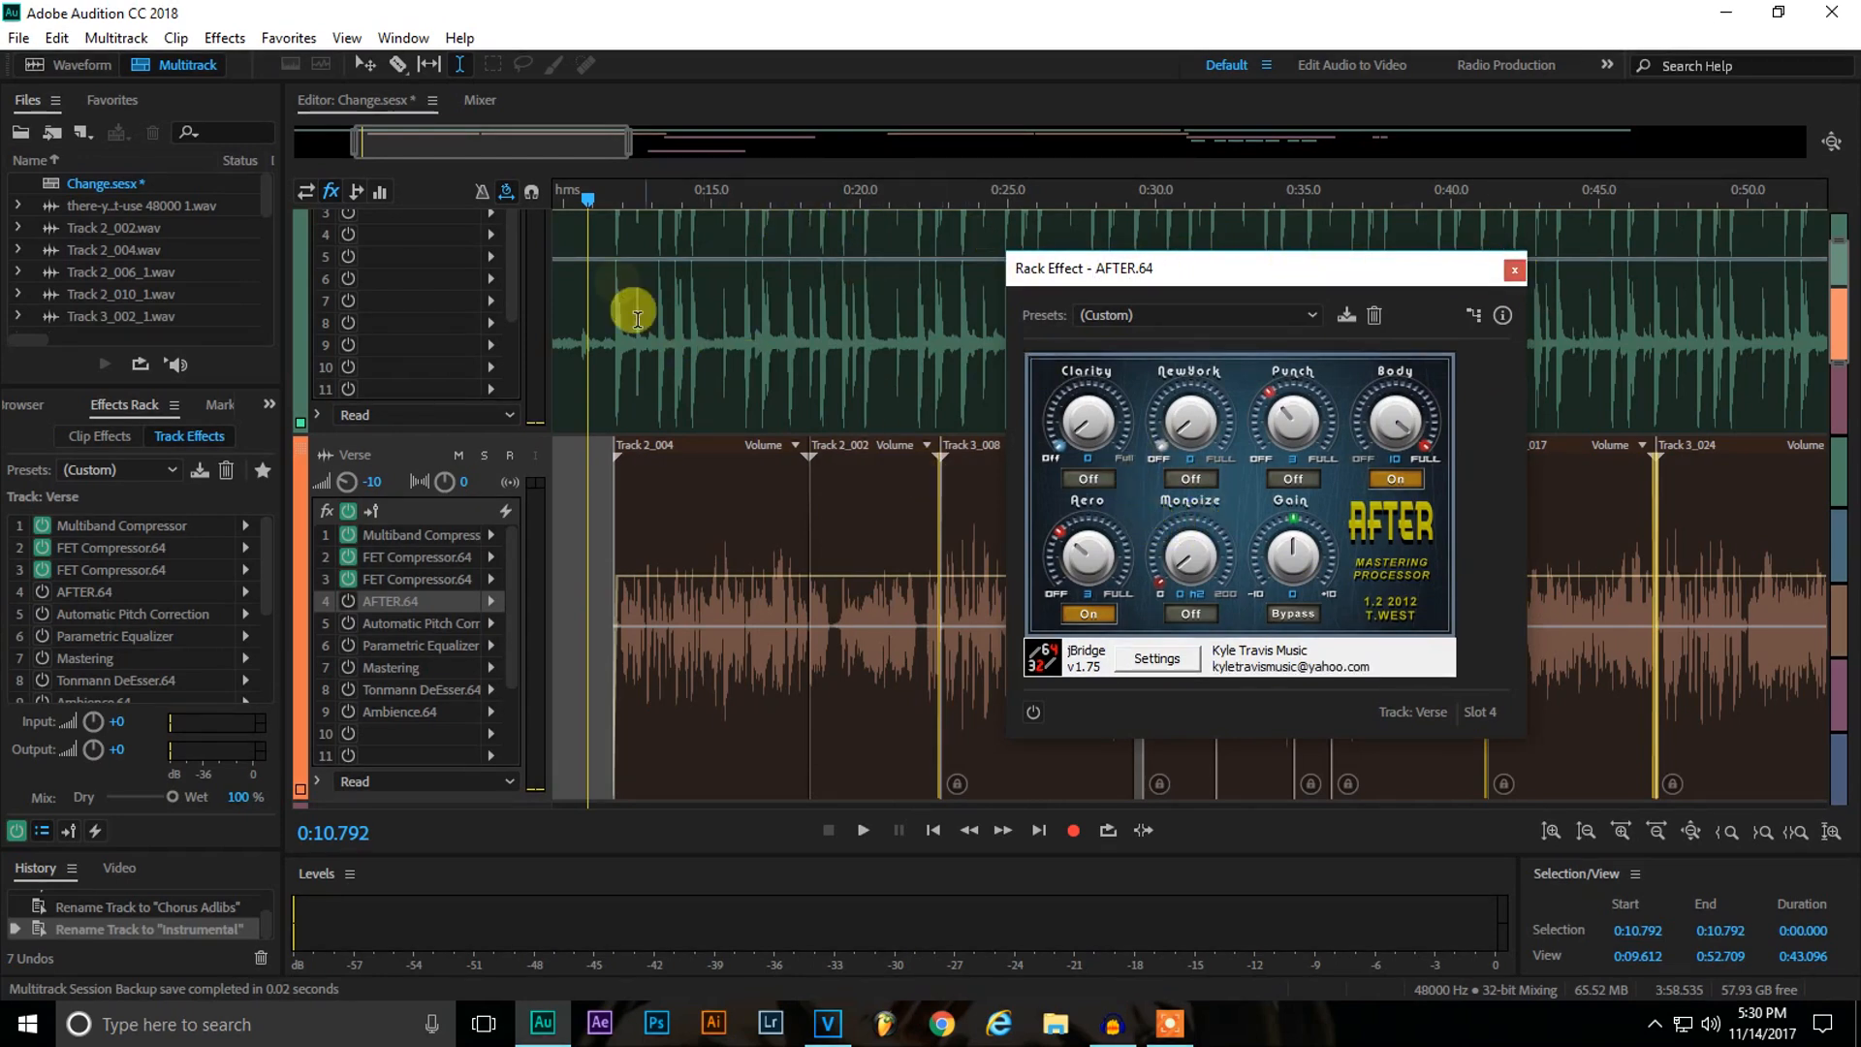
Close the AFTER.64 settings and play the Verse from about 0:10, toggling AFTER.64 to compare and leaving it on.
{"action": "left_click", "coordinate": [566, 190]}
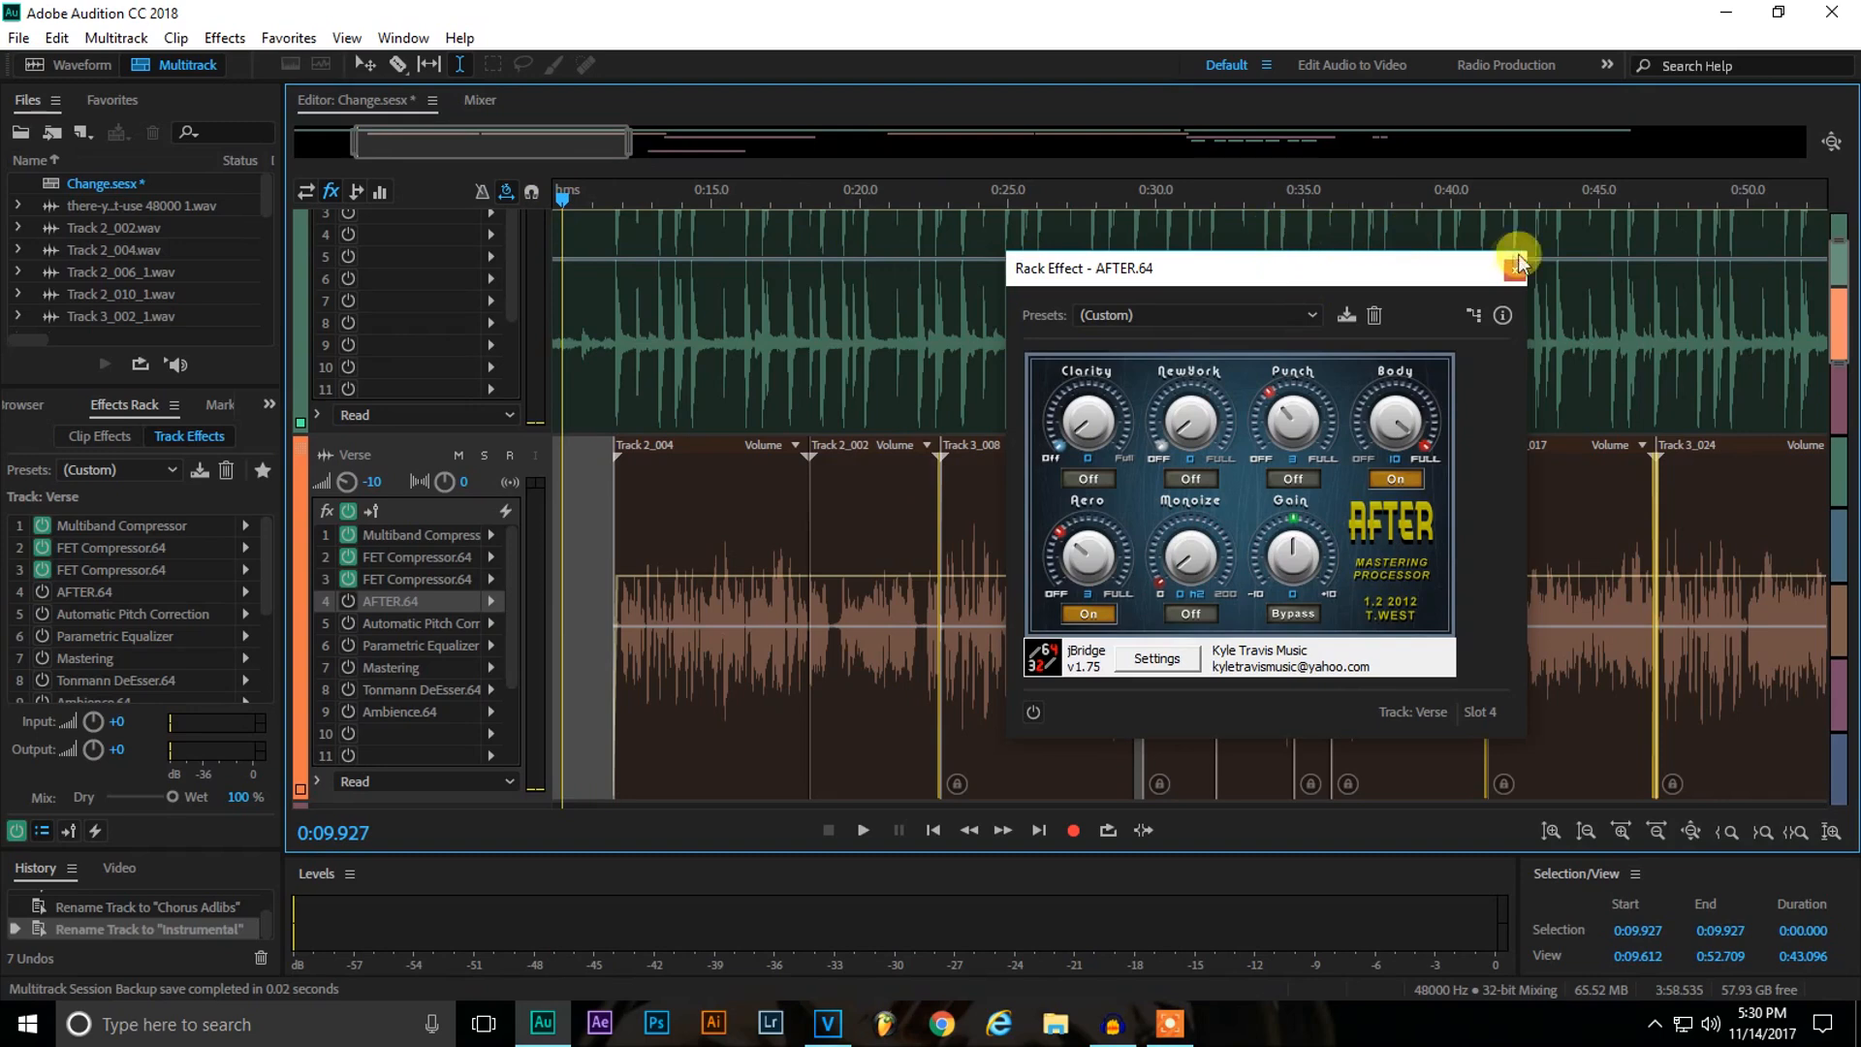
{"action": "left_click", "coordinate": [1514, 269]}
{"action": "key", "text": "space"}
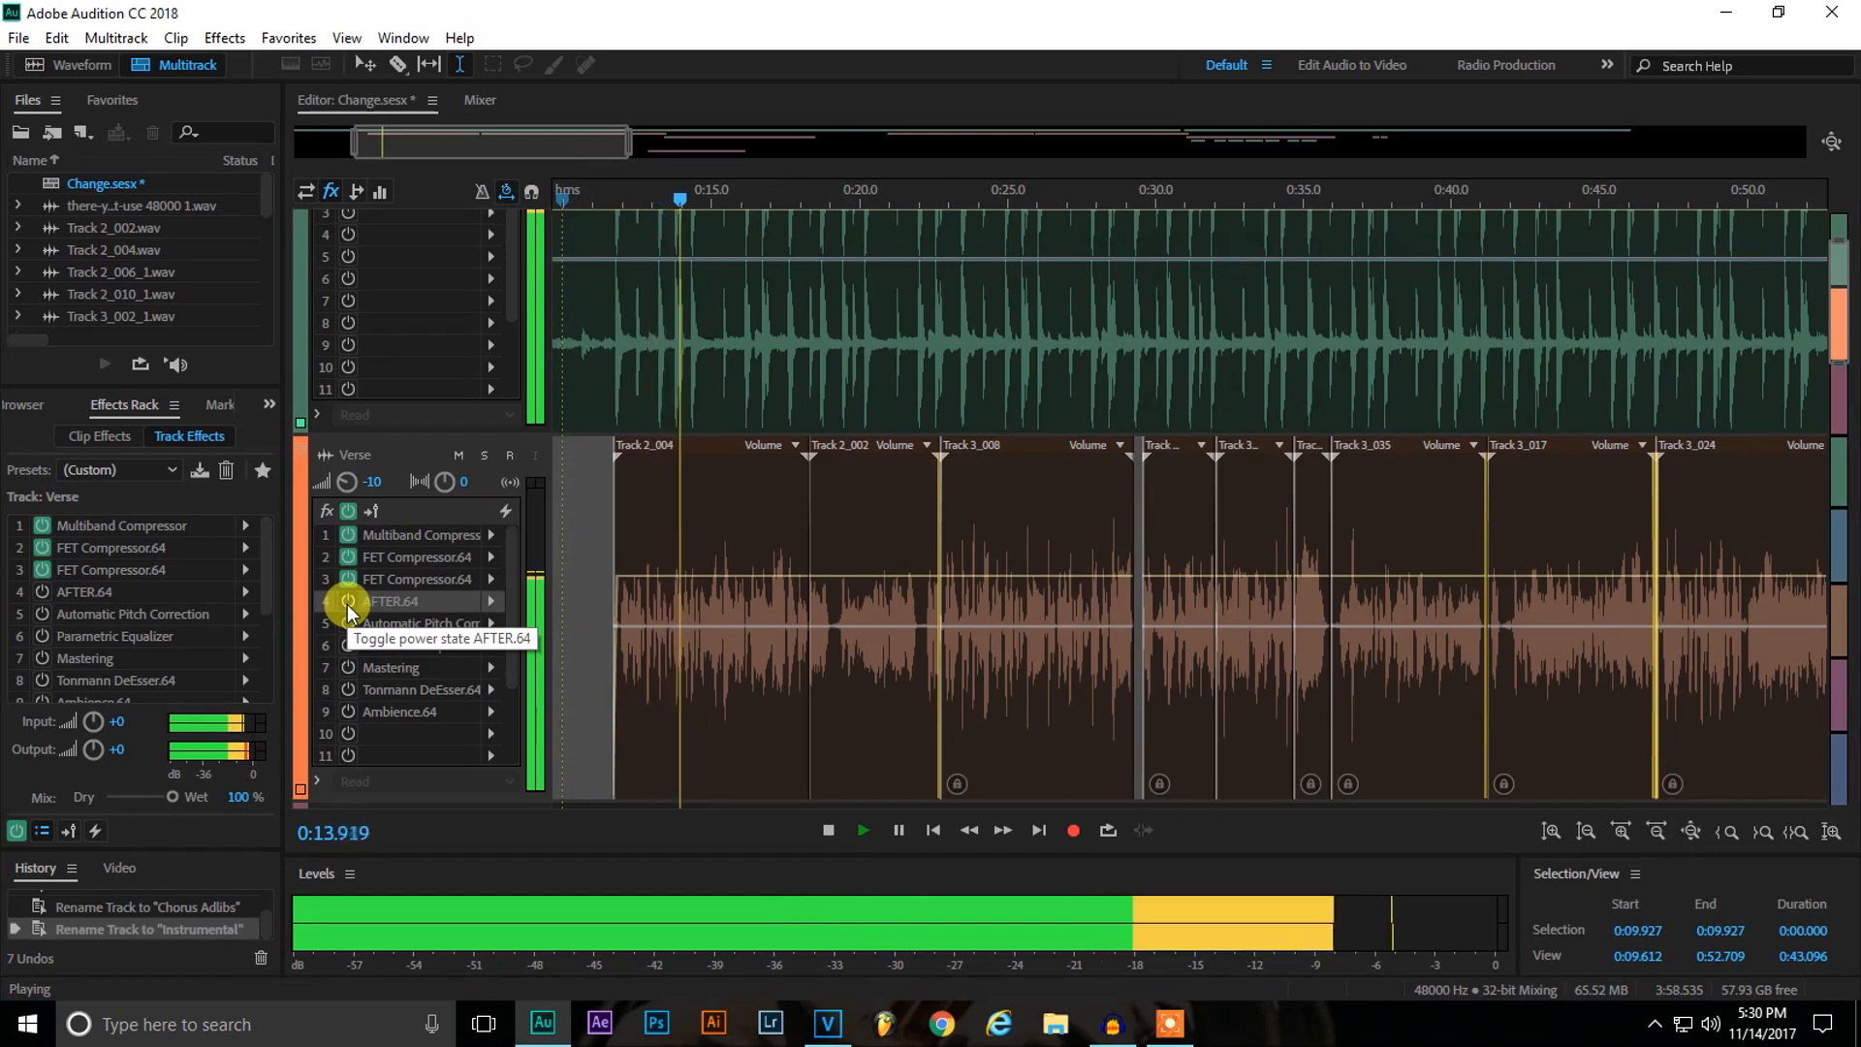
{"action": "left_click", "coordinate": [347, 601]}
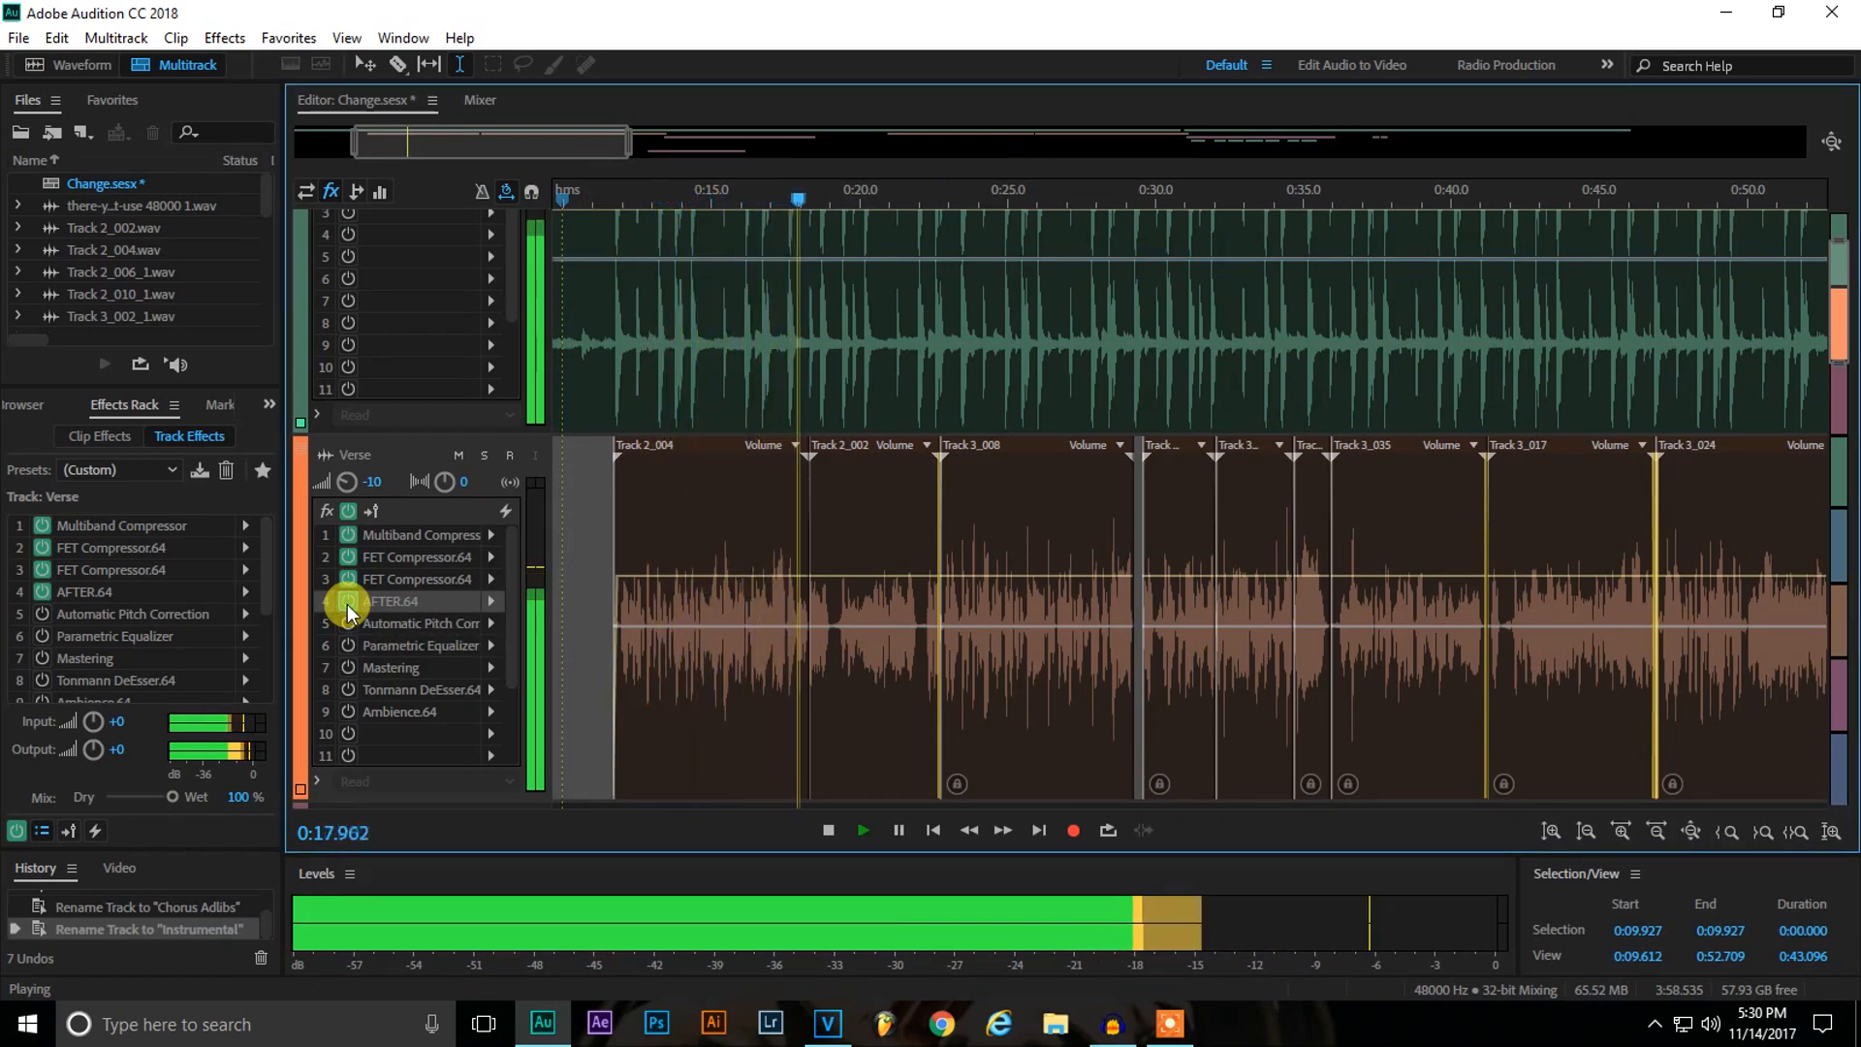
{"action": "left_click", "coordinate": [347, 601]}
{"action": "left_click", "coordinate": [347, 601]}
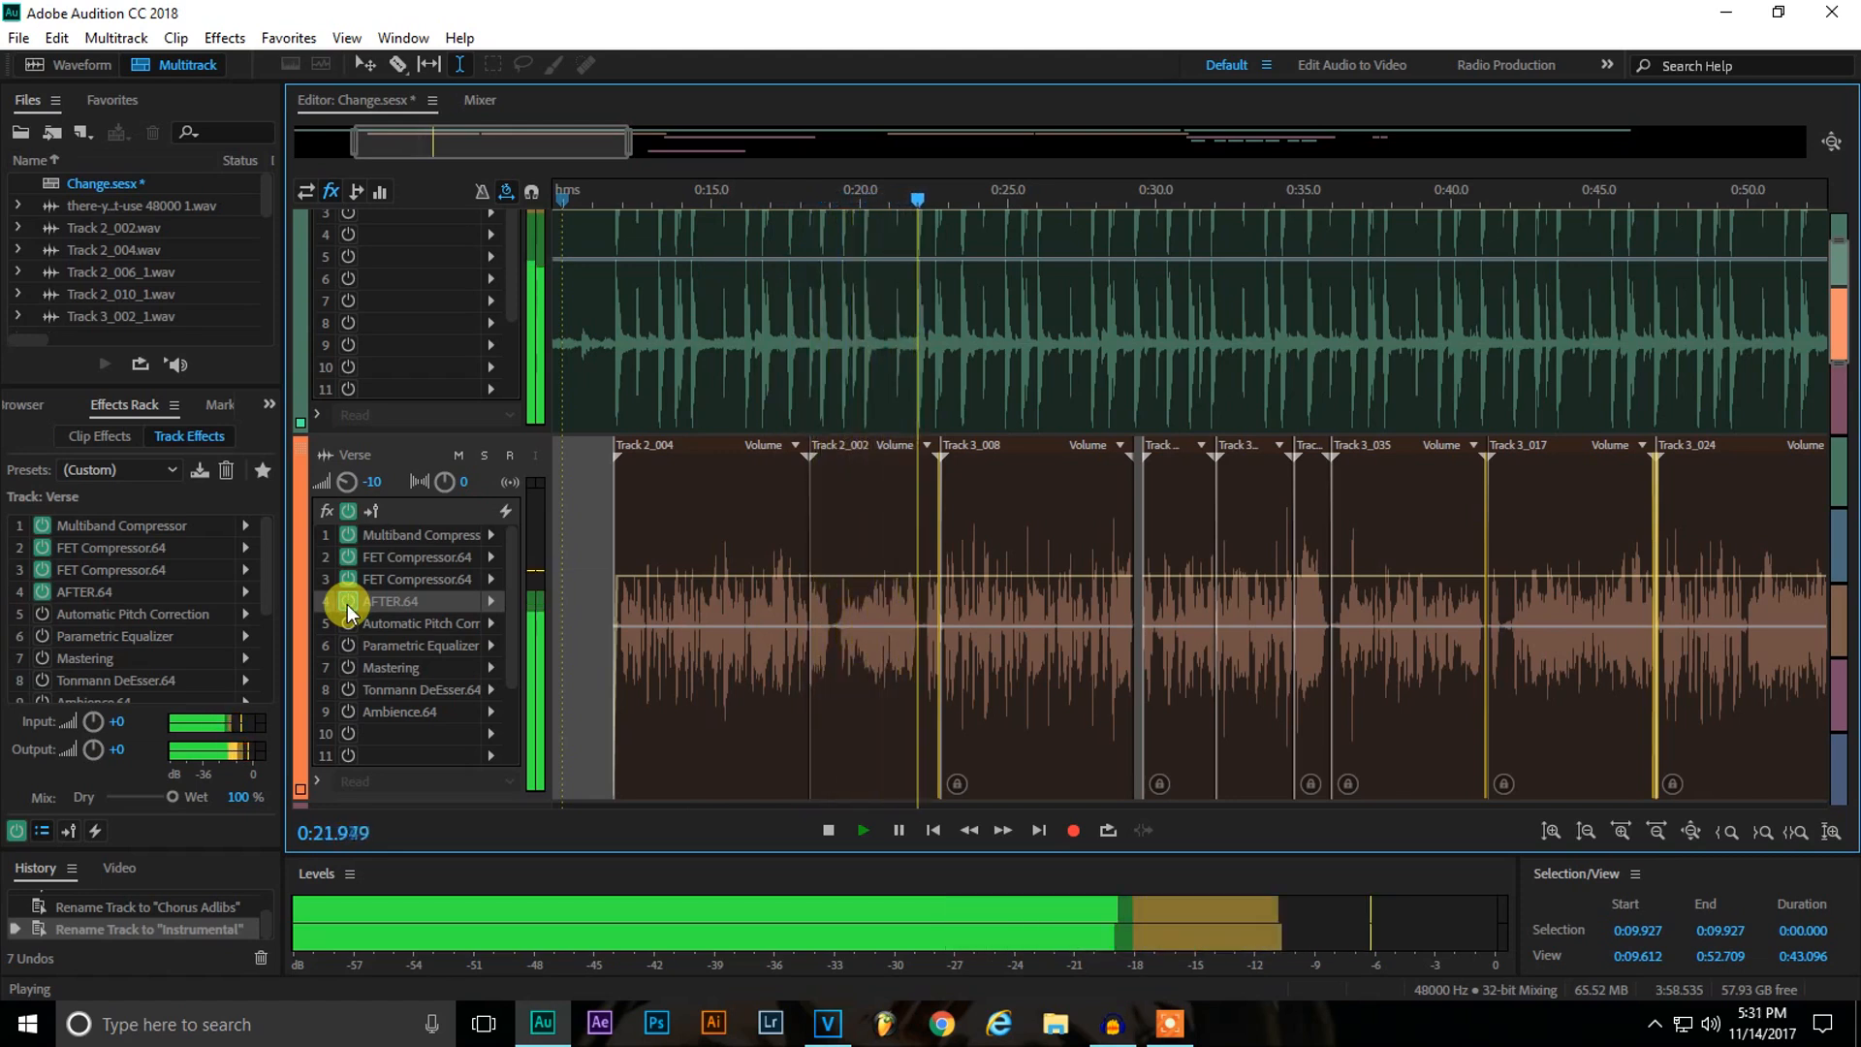
{"action": "key", "text": "space"}
{"action": "left_click", "coordinate": [347, 600]}
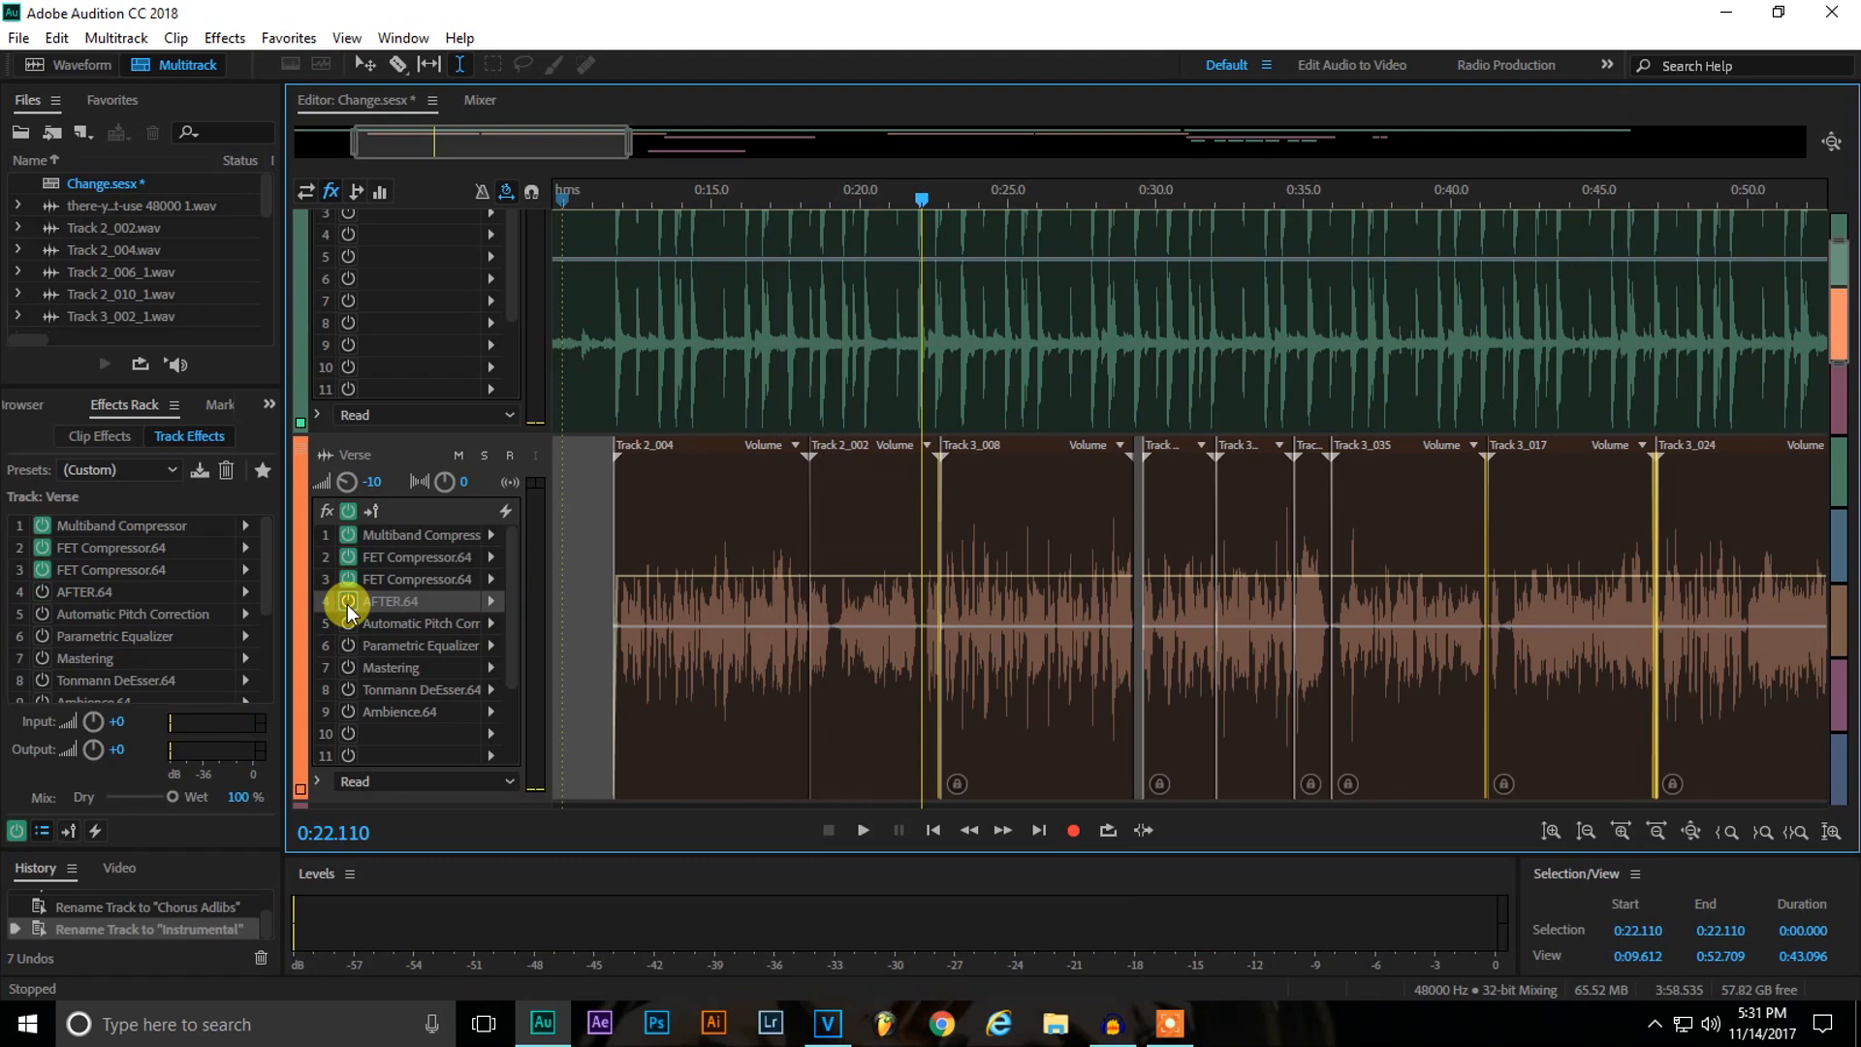
{"action": "left_click", "coordinate": [347, 601]}
Switch on Automatic Pitch Correction in slot 5, open its settings, and place the playhead at about 0:09.7.
{"action": "left_click", "coordinate": [347, 623]}
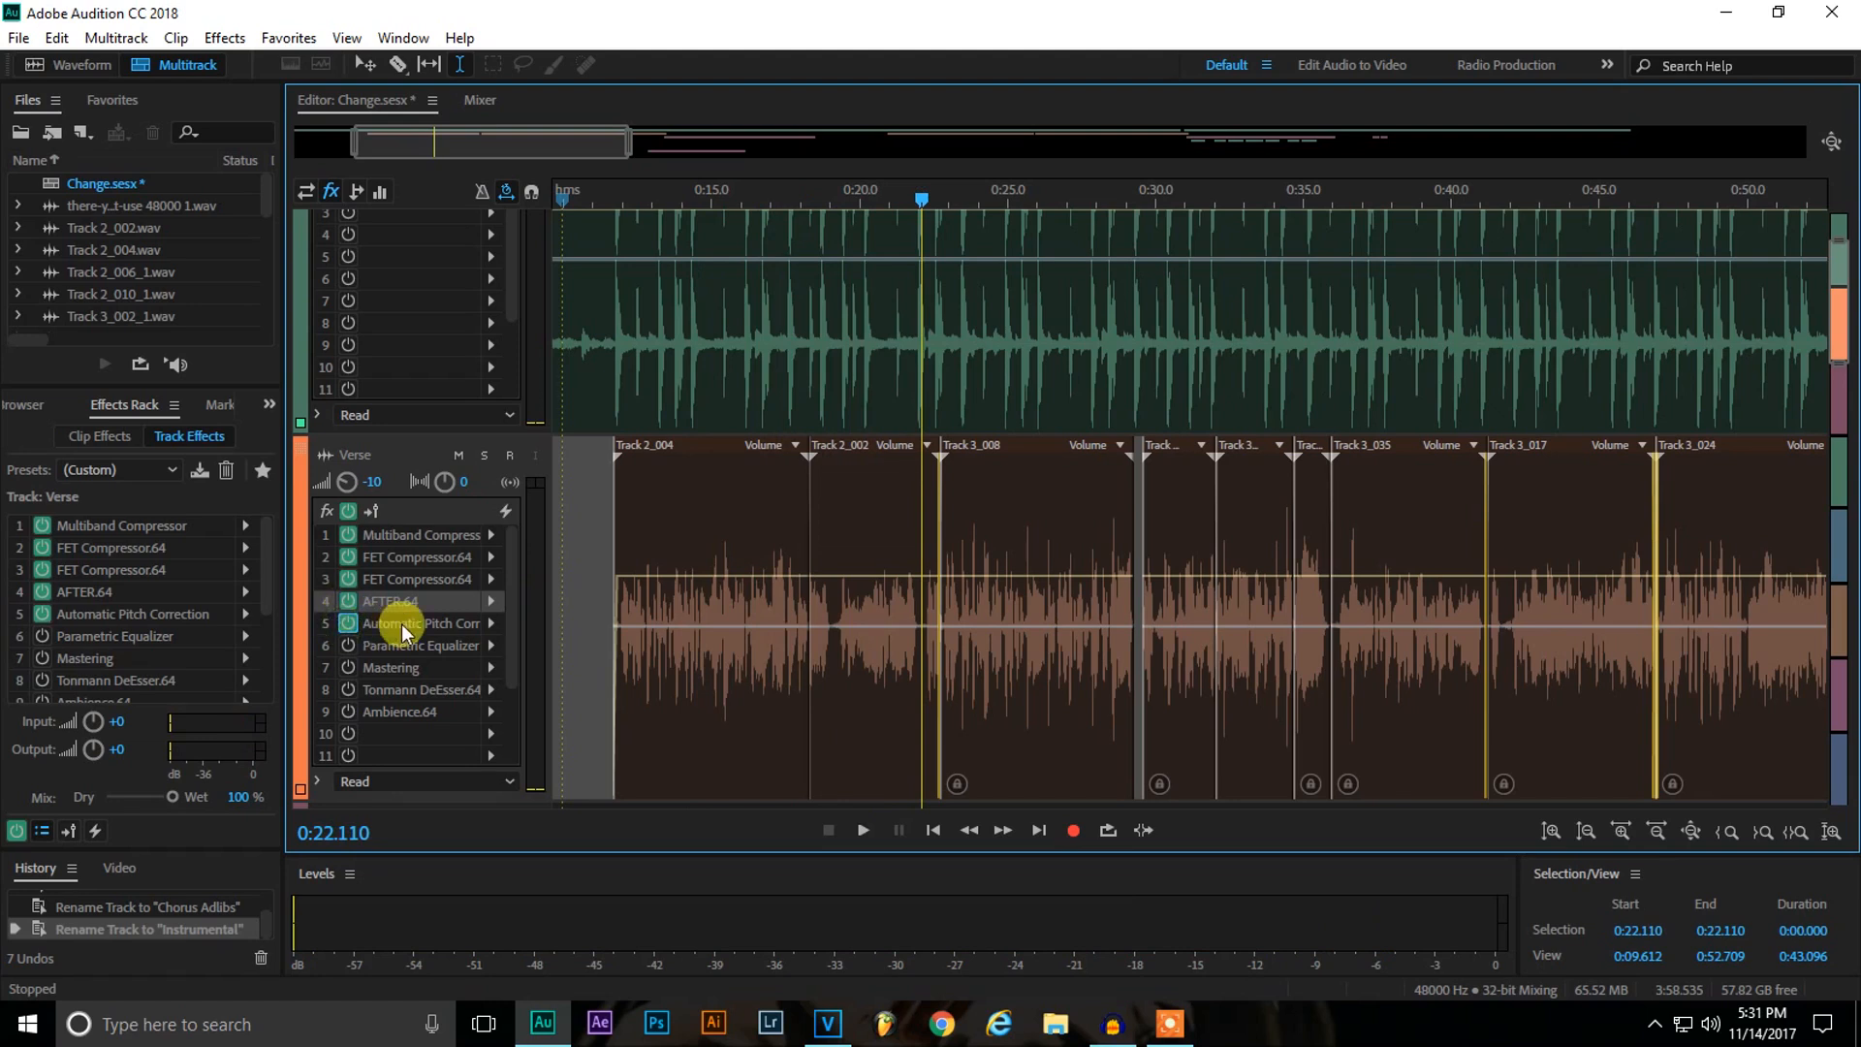
{"action": "double_click", "coordinate": [402, 623]}
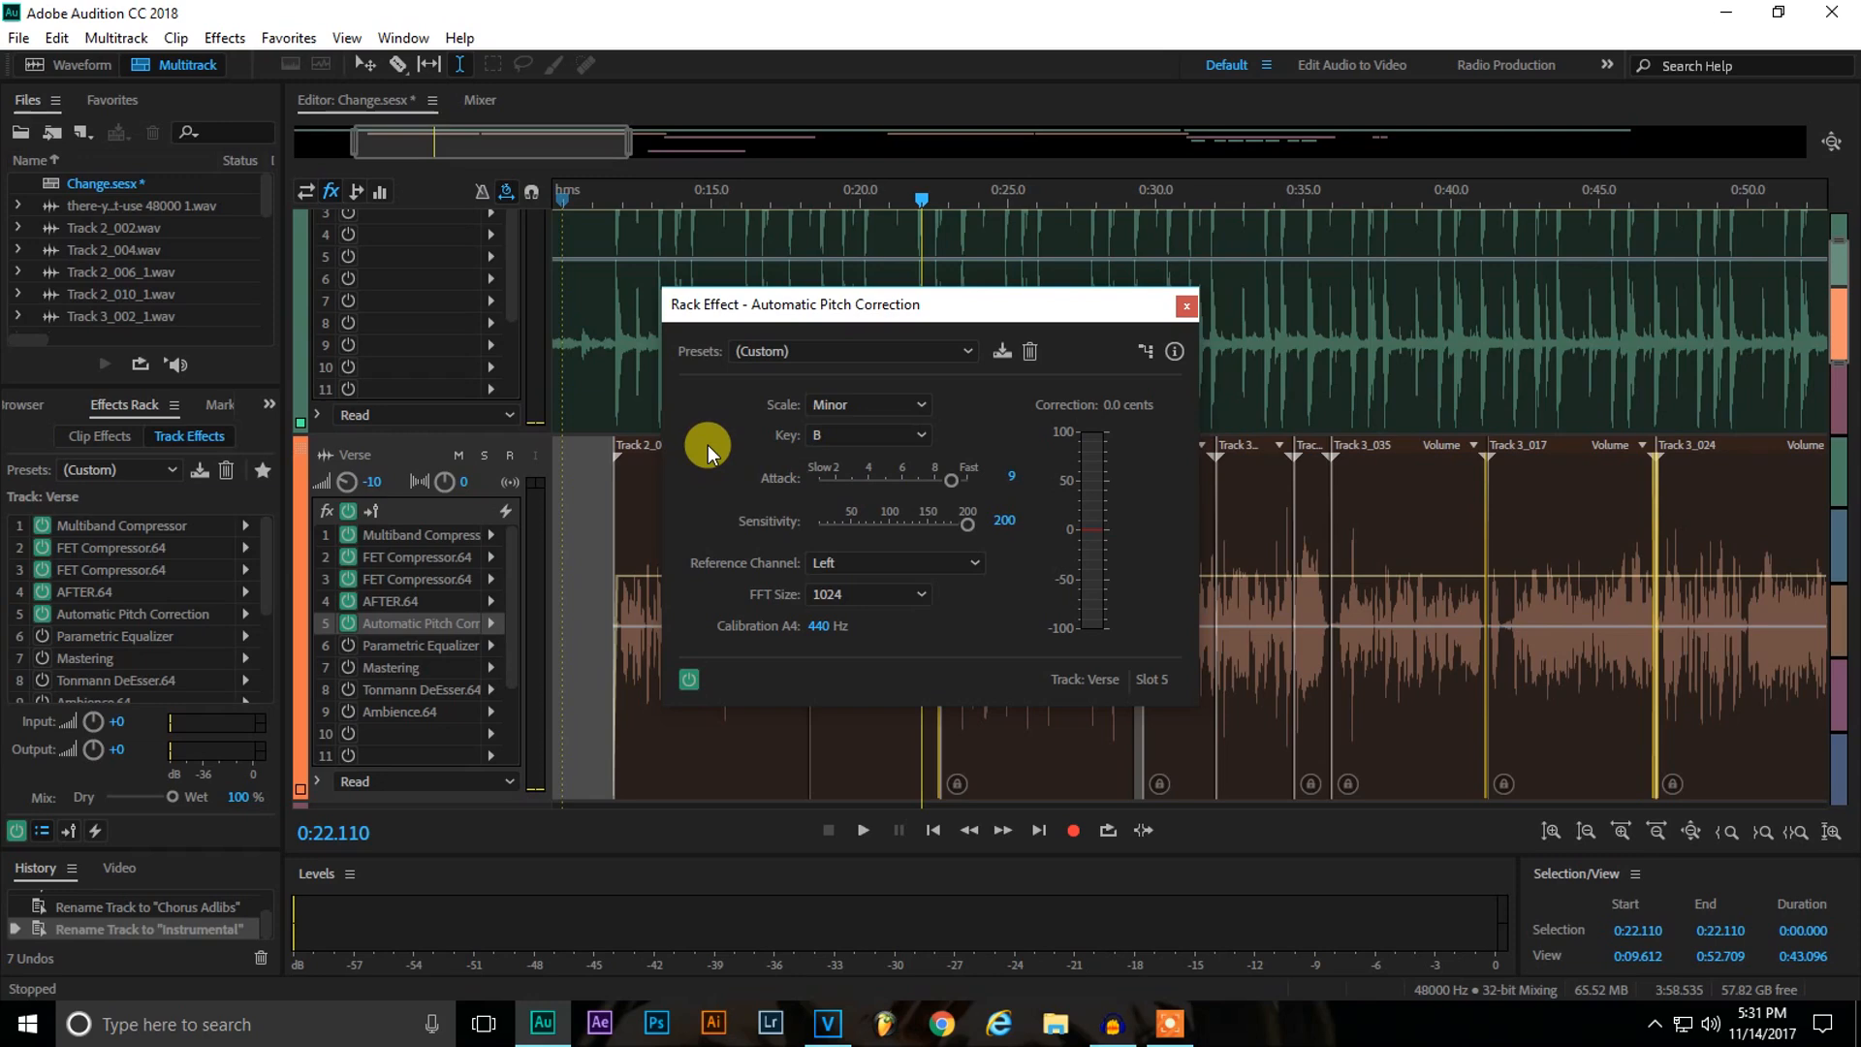
{"action": "left_click", "coordinate": [555, 482]}
{"action": "left_click_drag", "start_coordinate": [894, 304], "coordinate": [1403, 258]}
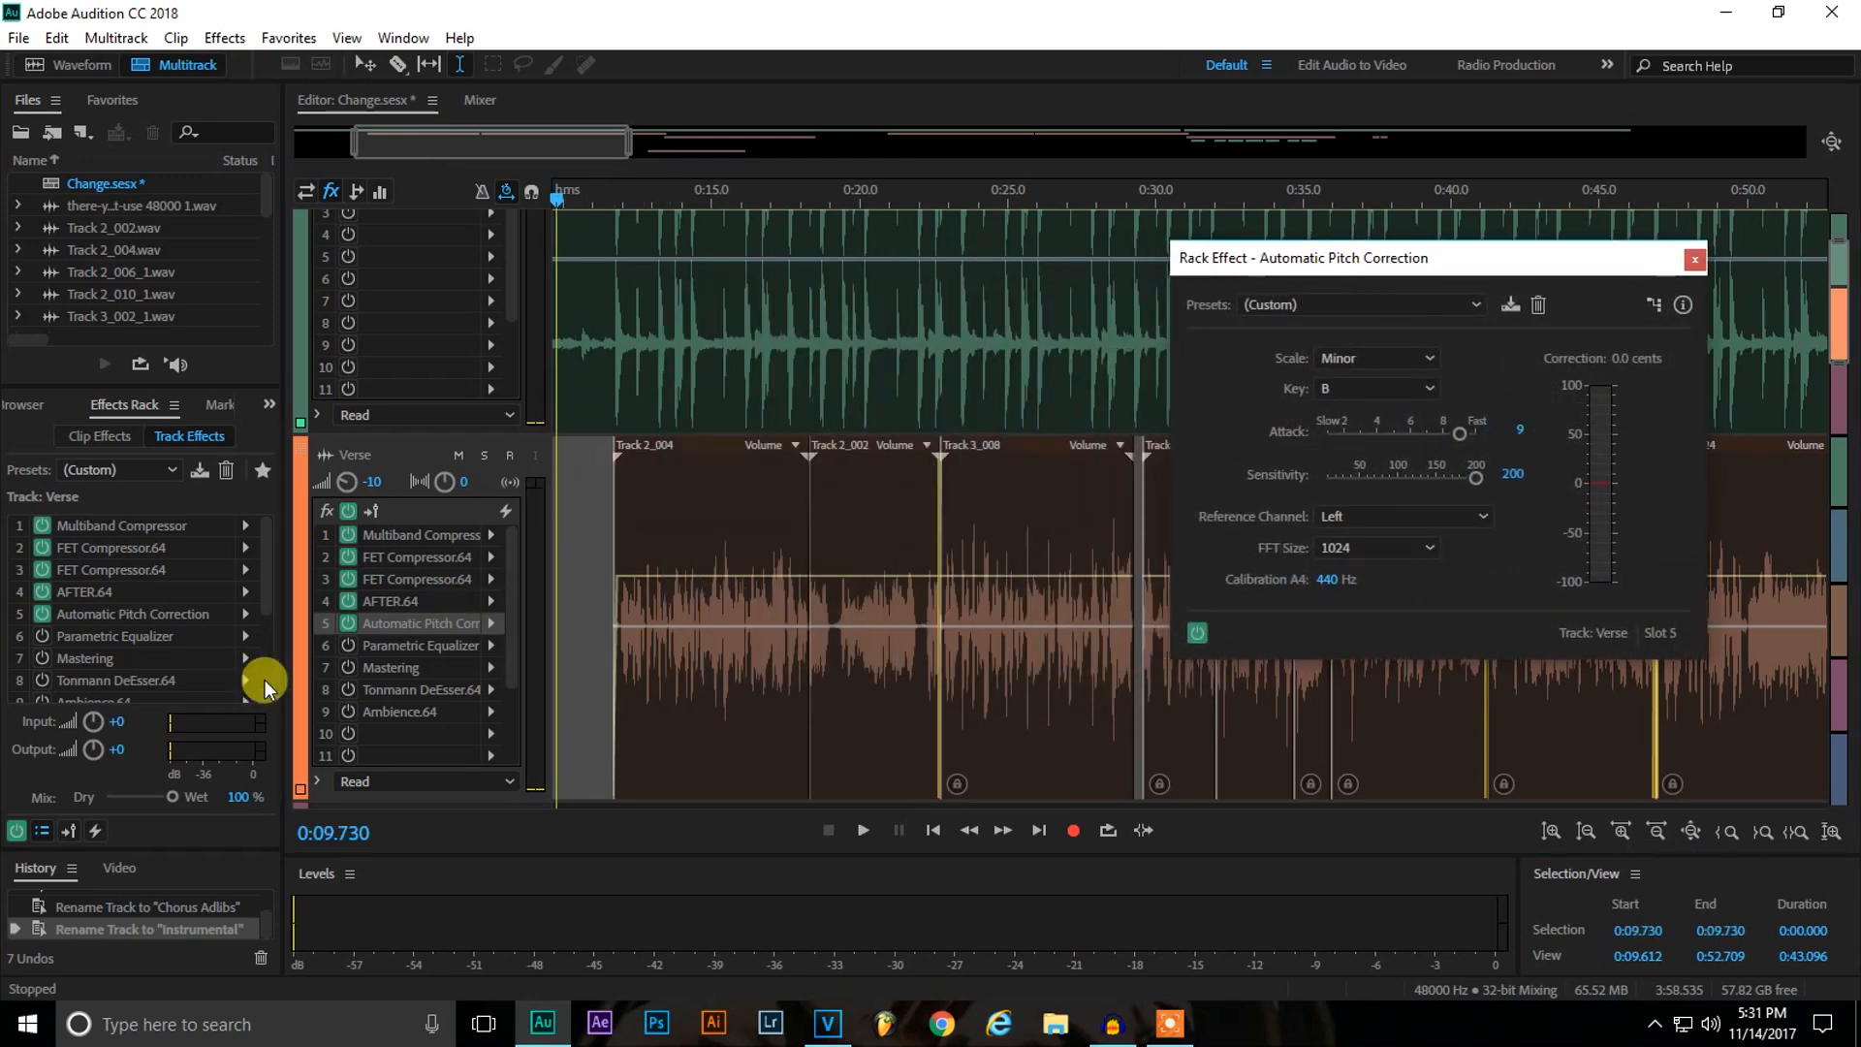
Play the Verse with the instrumental, toggling Automatic Pitch Correction off and on during playback to compare.
{"action": "key", "text": "space"}
{"action": "left_click", "coordinate": [351, 626]}
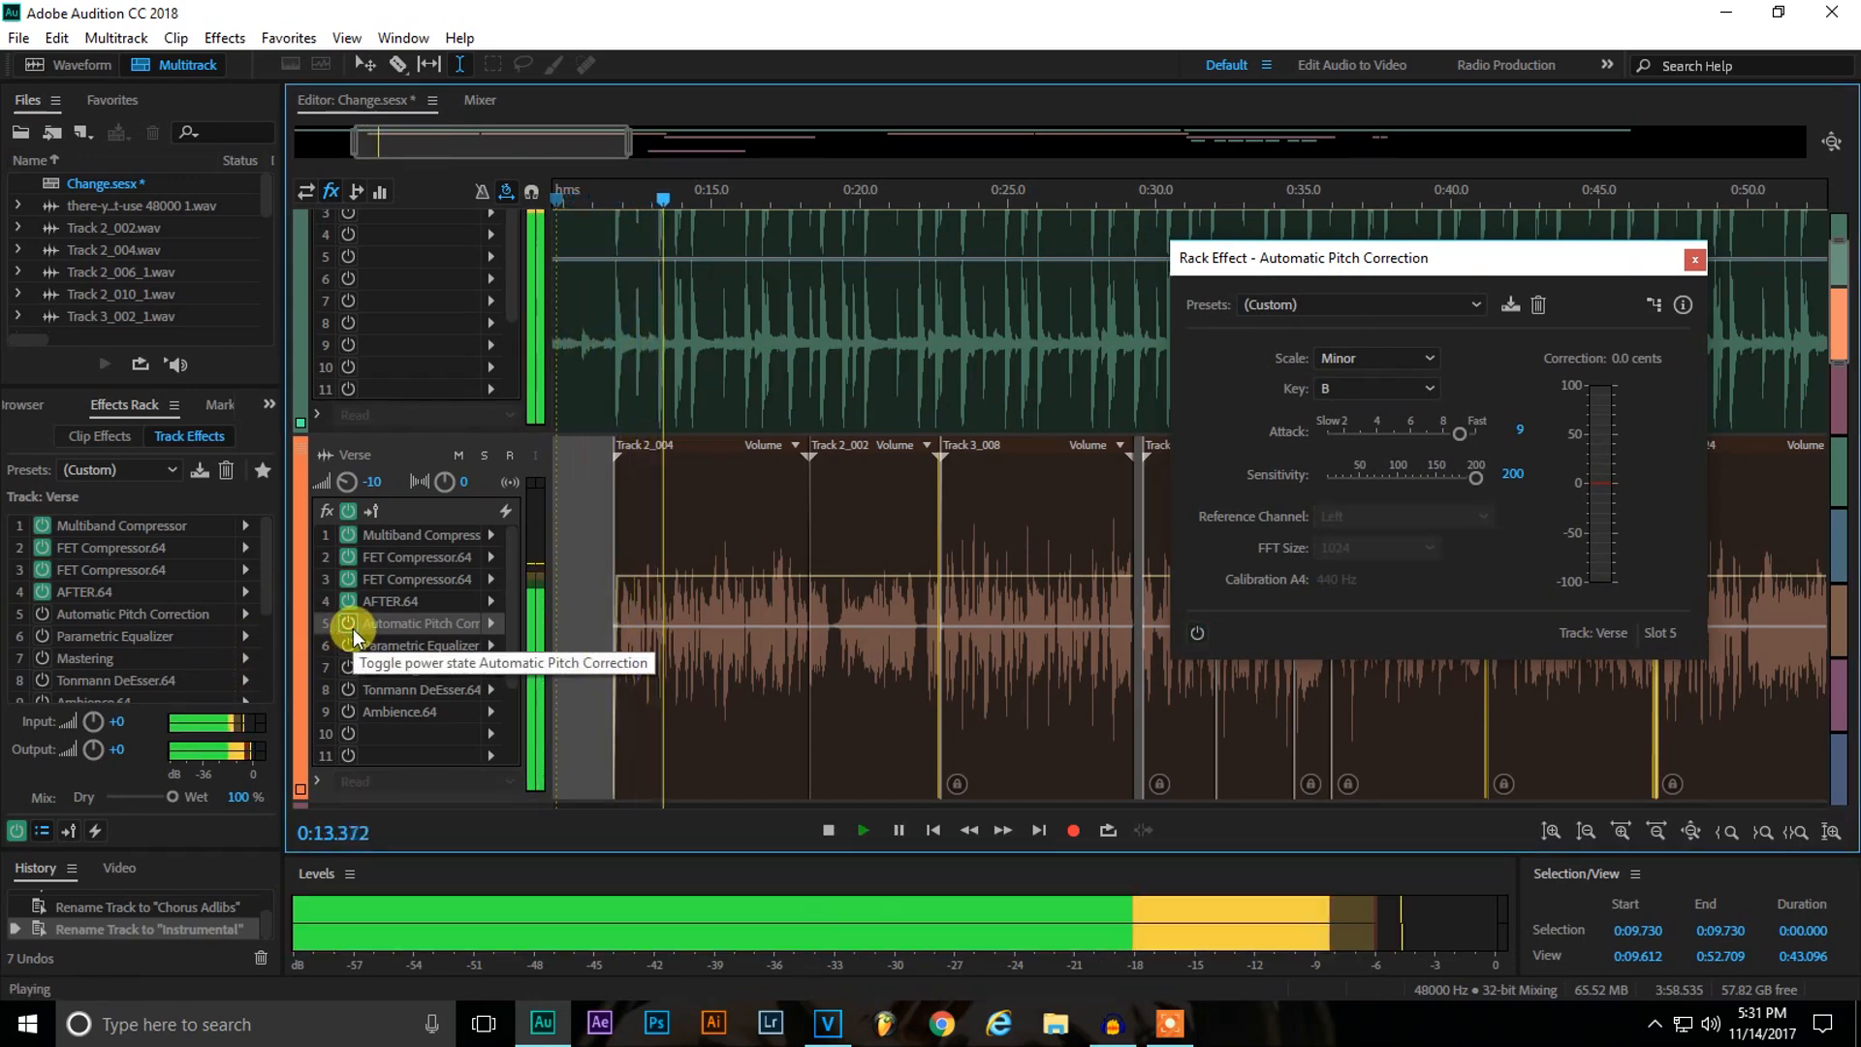
{"action": "left_click", "coordinate": [352, 628]}
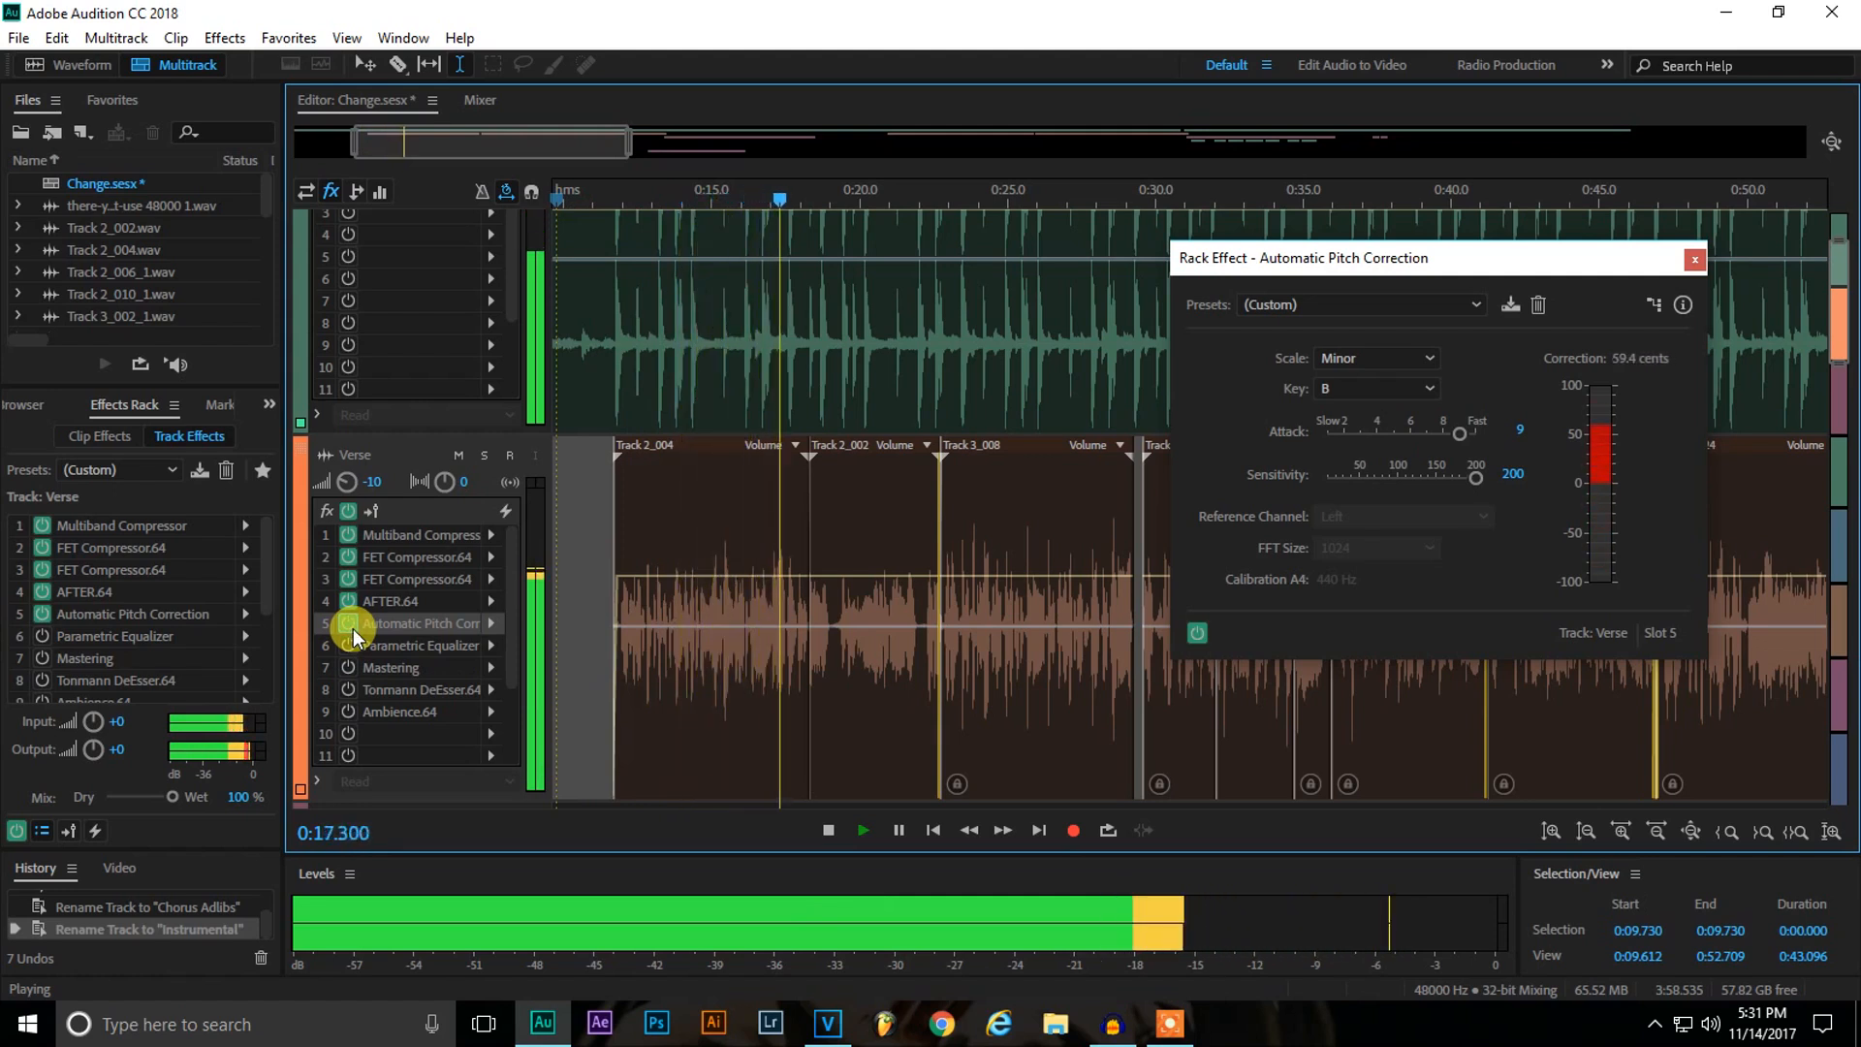
{"action": "left_click", "coordinate": [349, 624]}
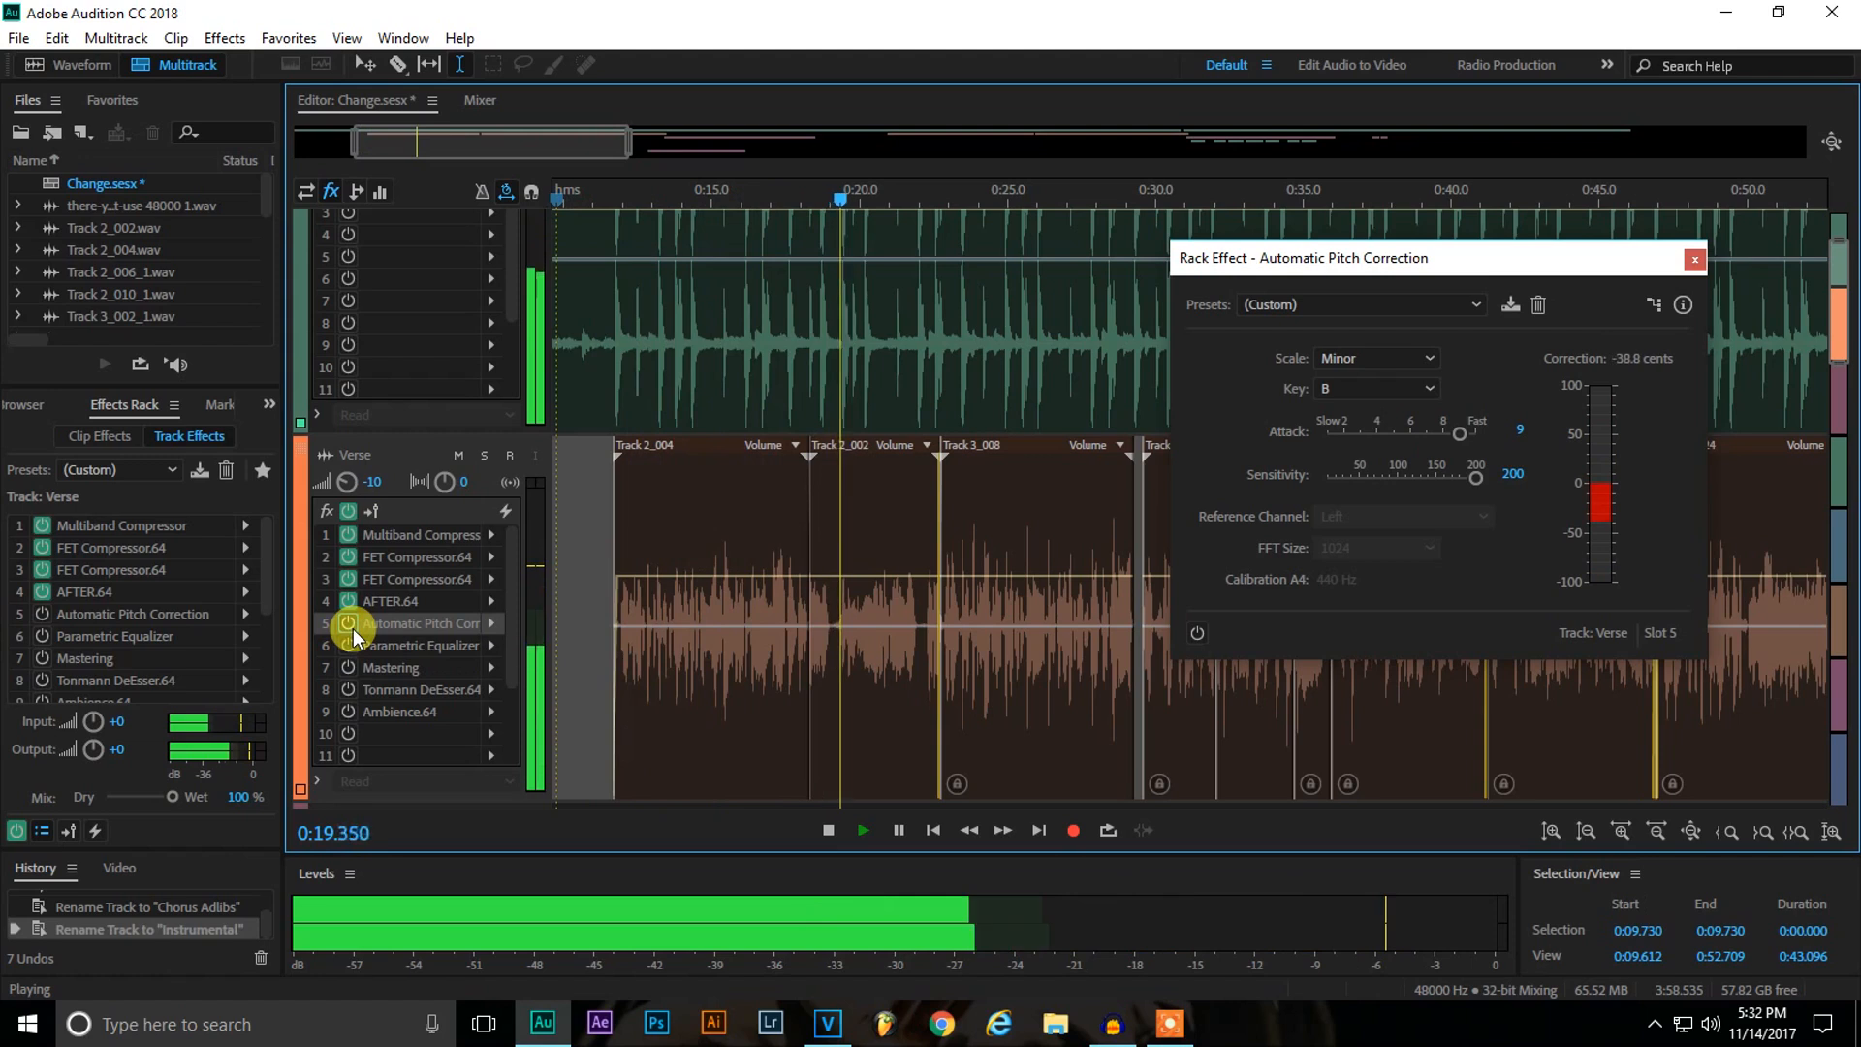
{"action": "left_click", "coordinate": [349, 624]}
{"action": "key", "text": "space"}
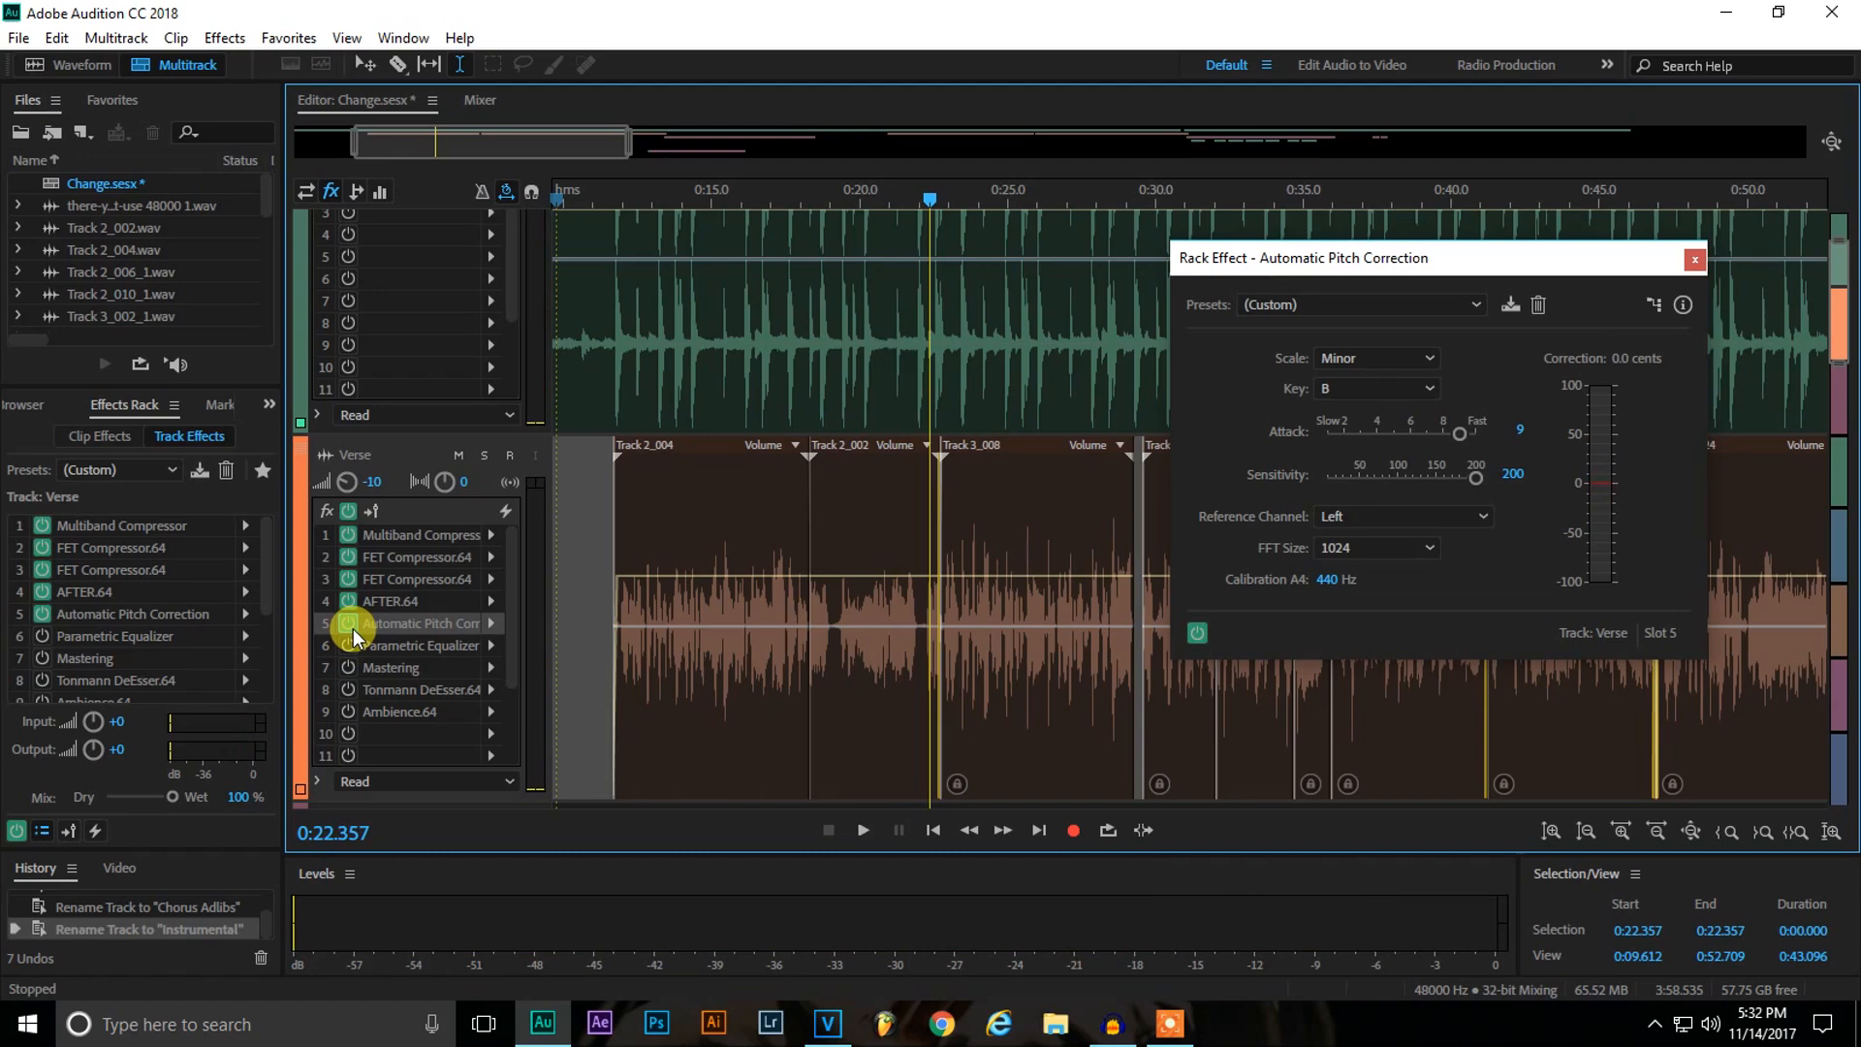
Open the slot 6 Parametric Equalizer to examine its bands and close the Automatic Pitch Correction settings.
{"action": "double_click", "coordinate": [410, 644]}
{"action": "left_click_drag", "start_coordinate": [596, 609], "coordinate": [668, 359]}
{"action": "left_click", "coordinate": [1694, 258]}
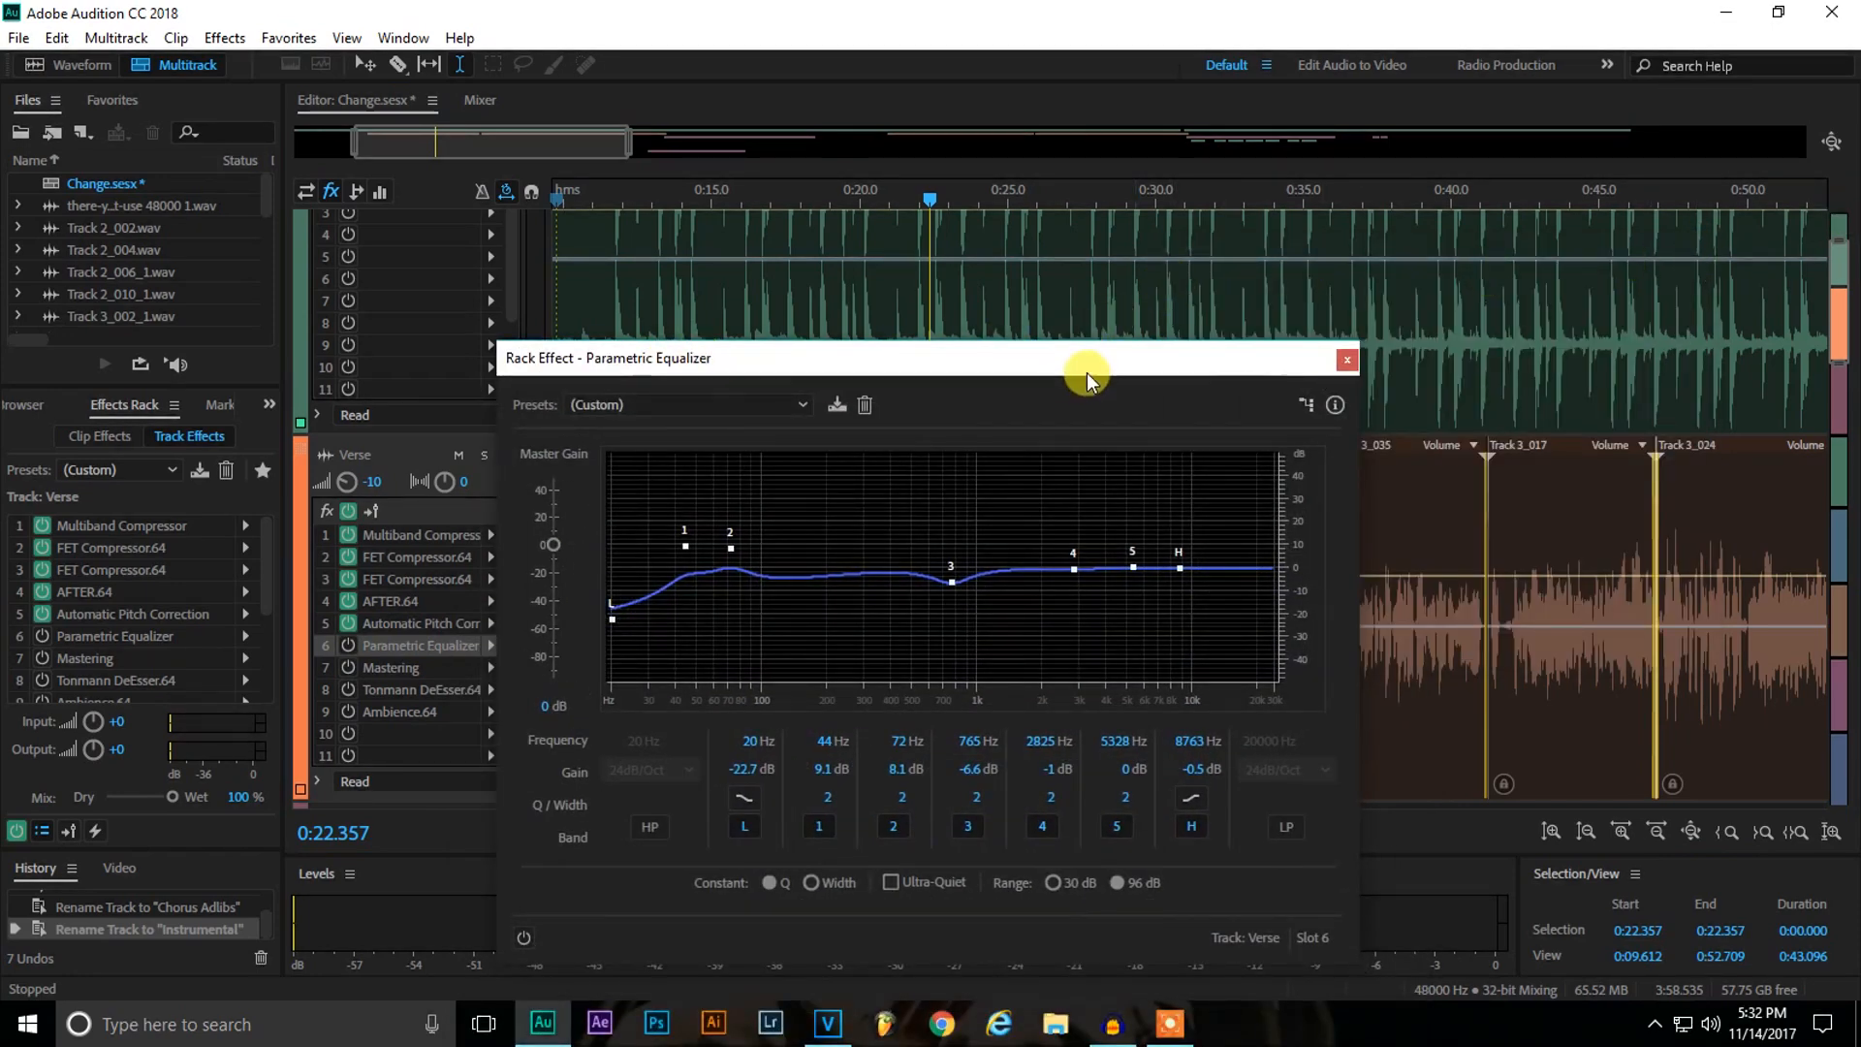
{"action": "left_click_drag", "start_coordinate": [1085, 372], "coordinate": [1440, 200]}
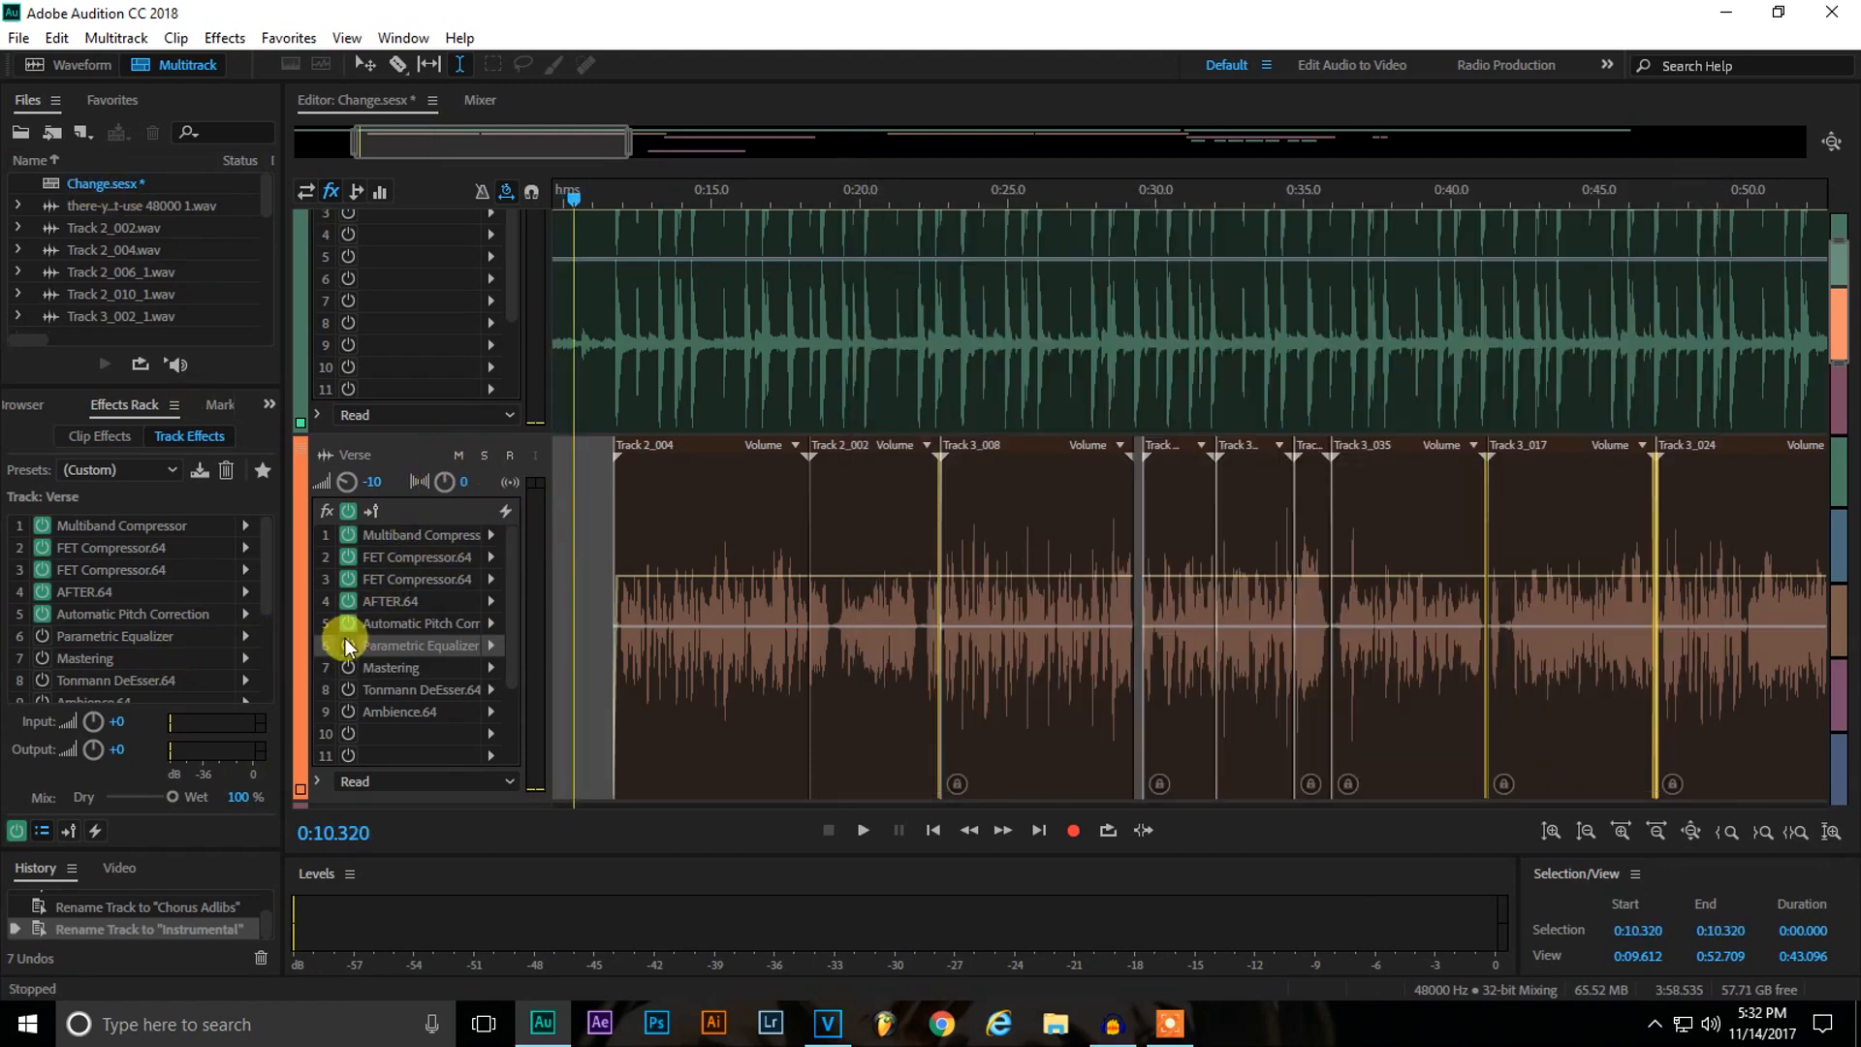
Play the Verse from about 0:10, toggling the Parametric Equalizer during playback to compare and leaving it on.
{"action": "key", "text": "space"}
{"action": "left_click", "coordinate": [348, 643]}
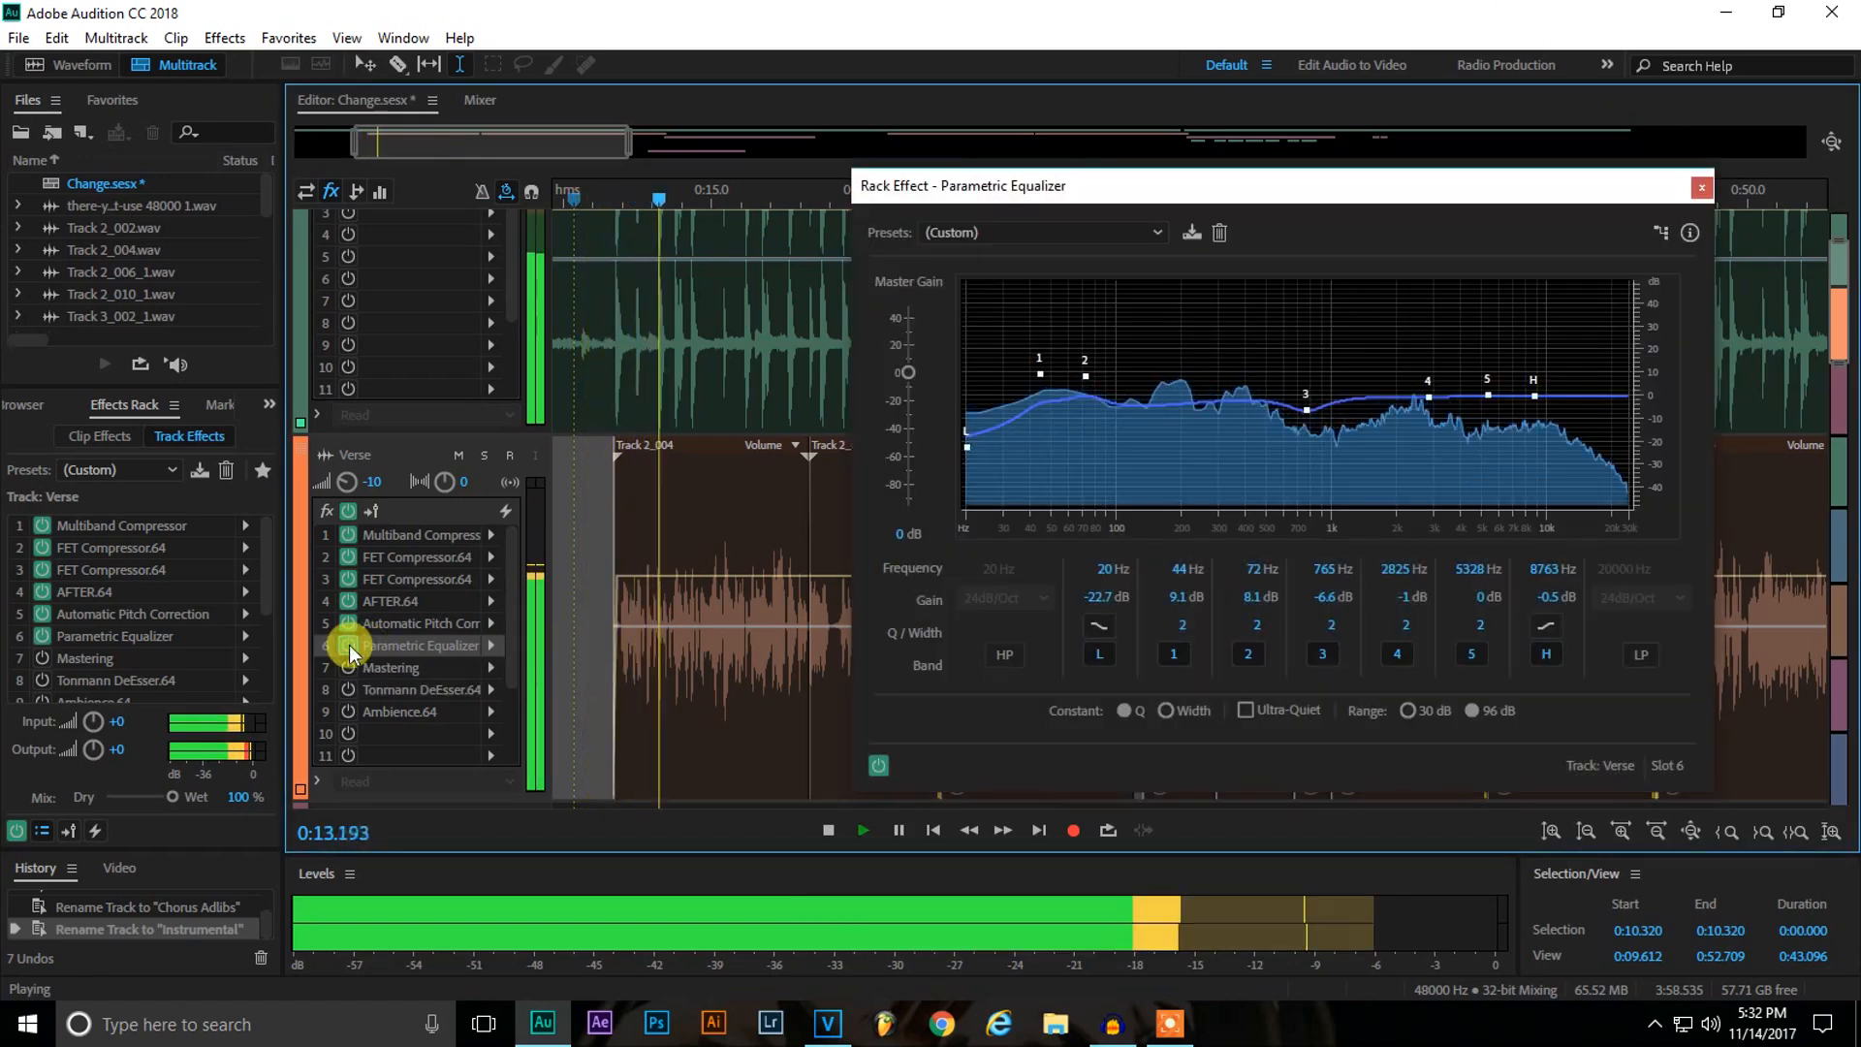
{"action": "left_click", "coordinate": [349, 643]}
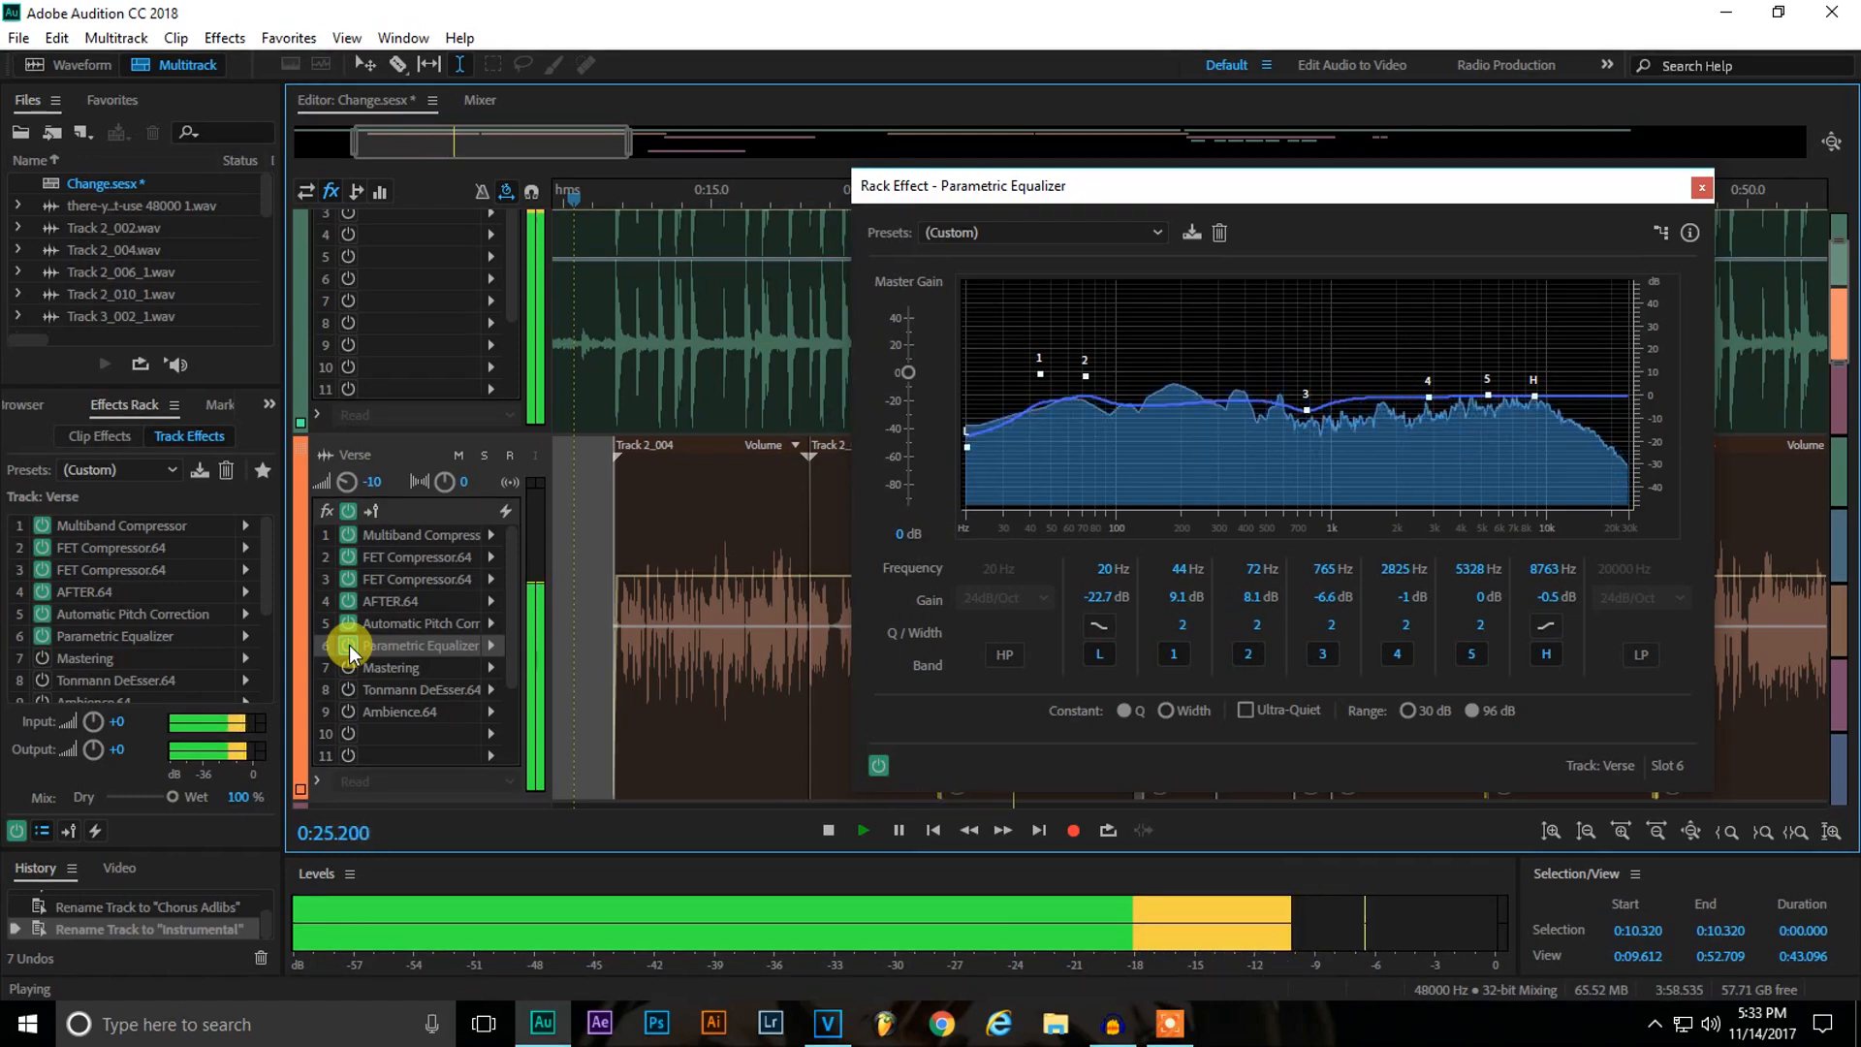
{"action": "key", "text": "space"}
Check the slot 7 Mastering effect's settings, play the Verse from about 0:11, and switch Mastering on during playback.
{"action": "left_click", "coordinate": [587, 504]}
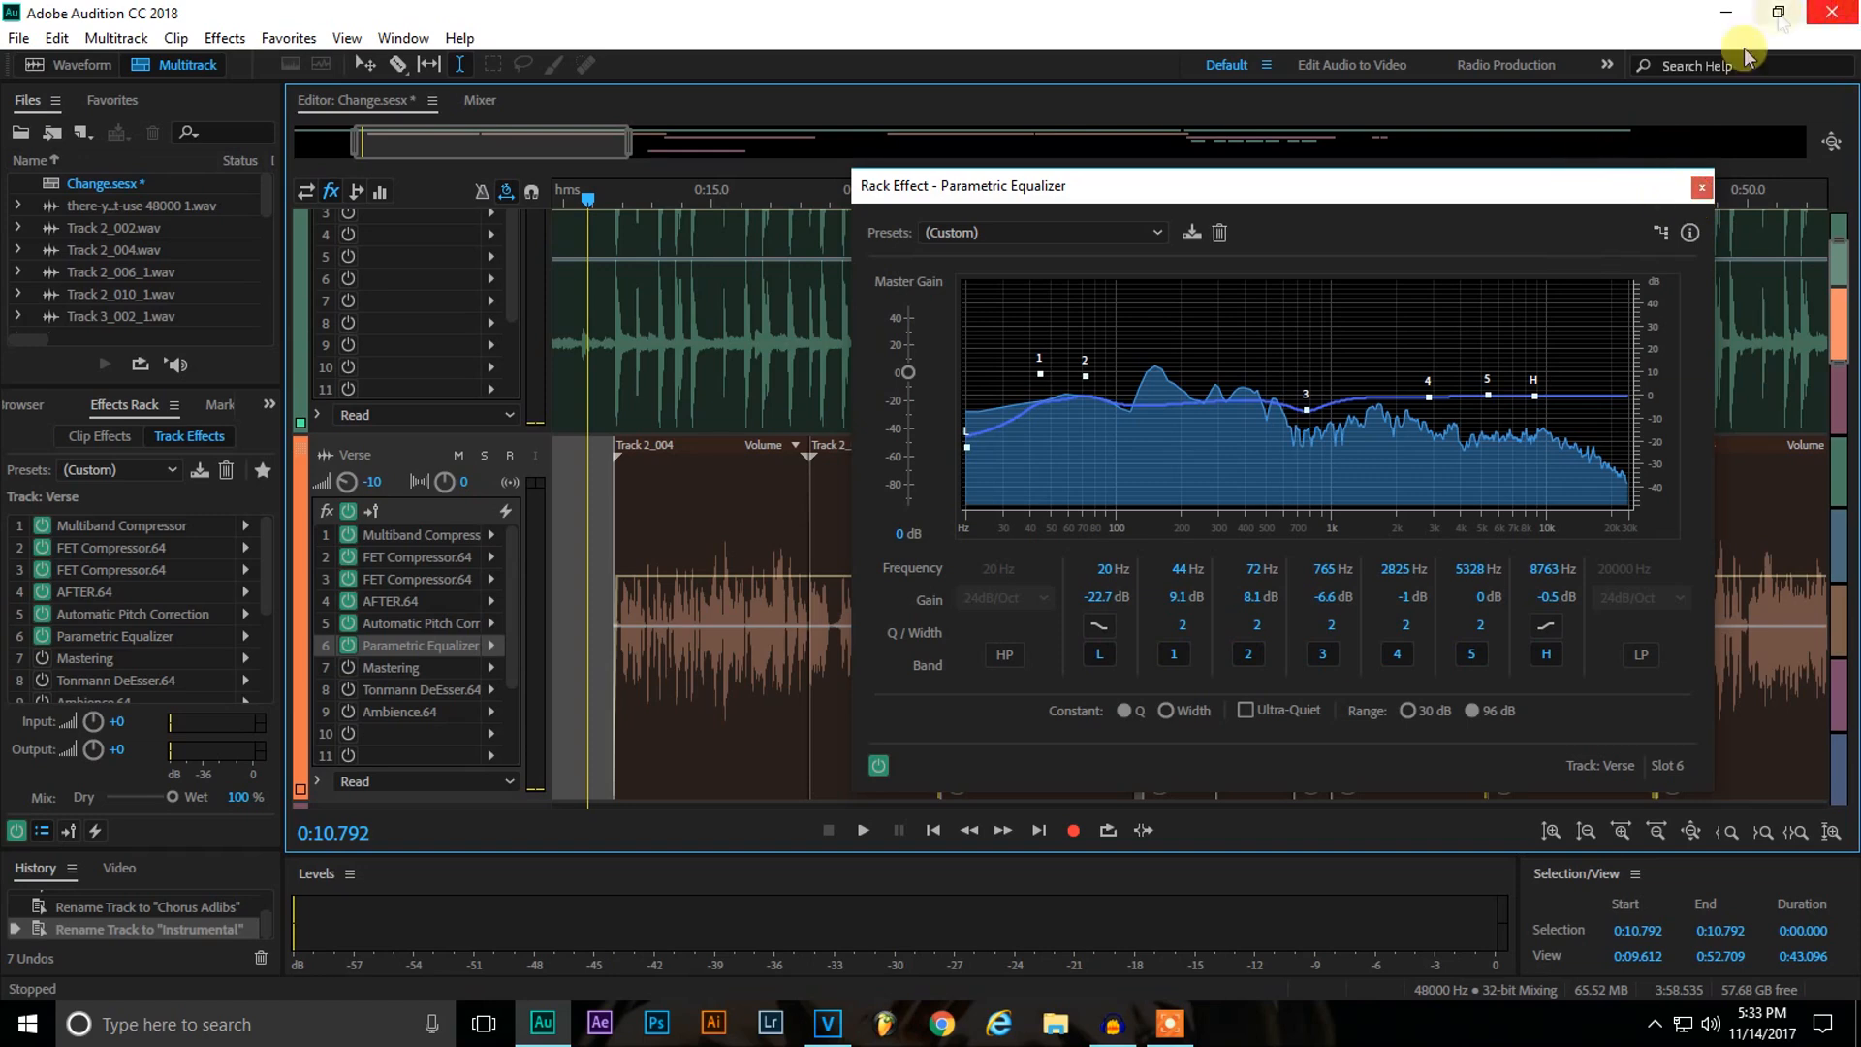
{"action": "left_click", "coordinate": [1694, 195]}
{"action": "double_click", "coordinate": [429, 667]}
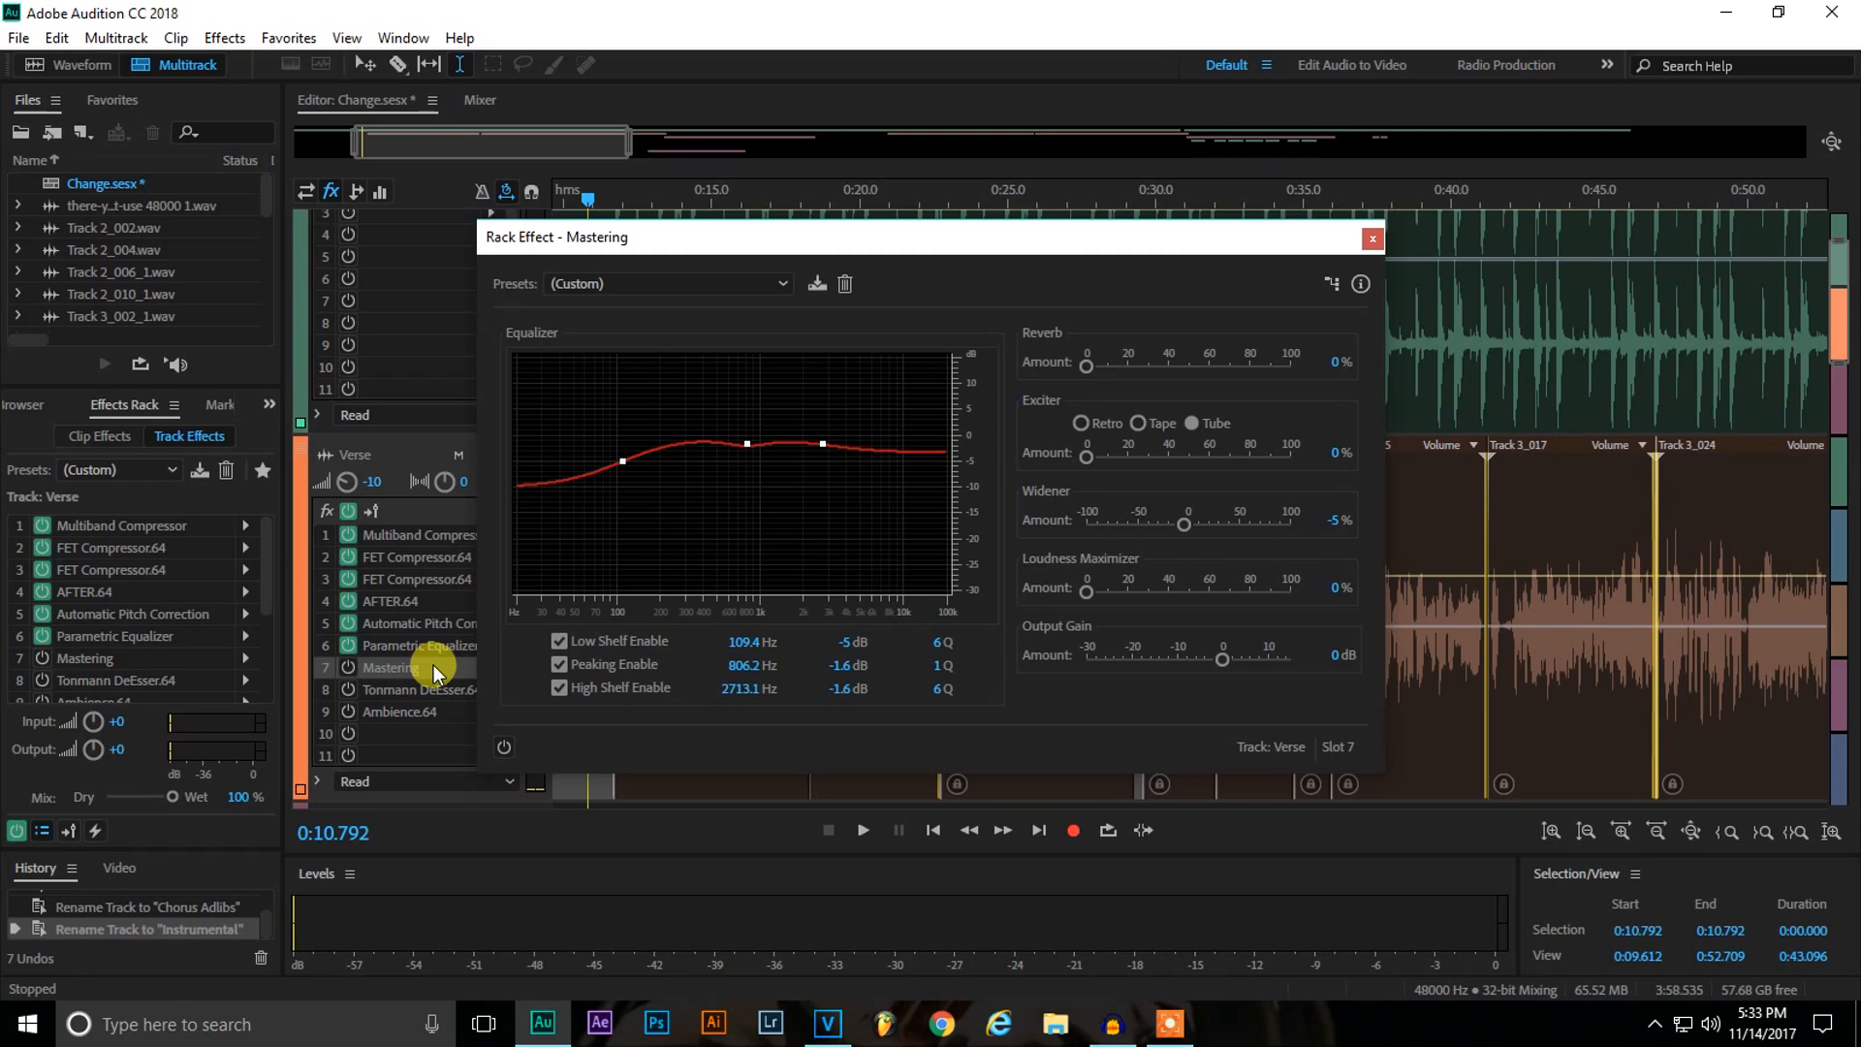
{"action": "left_click_drag", "start_coordinate": [865, 237], "coordinate": [1508, 154]}
{"action": "left_click", "coordinate": [1644, 157]}
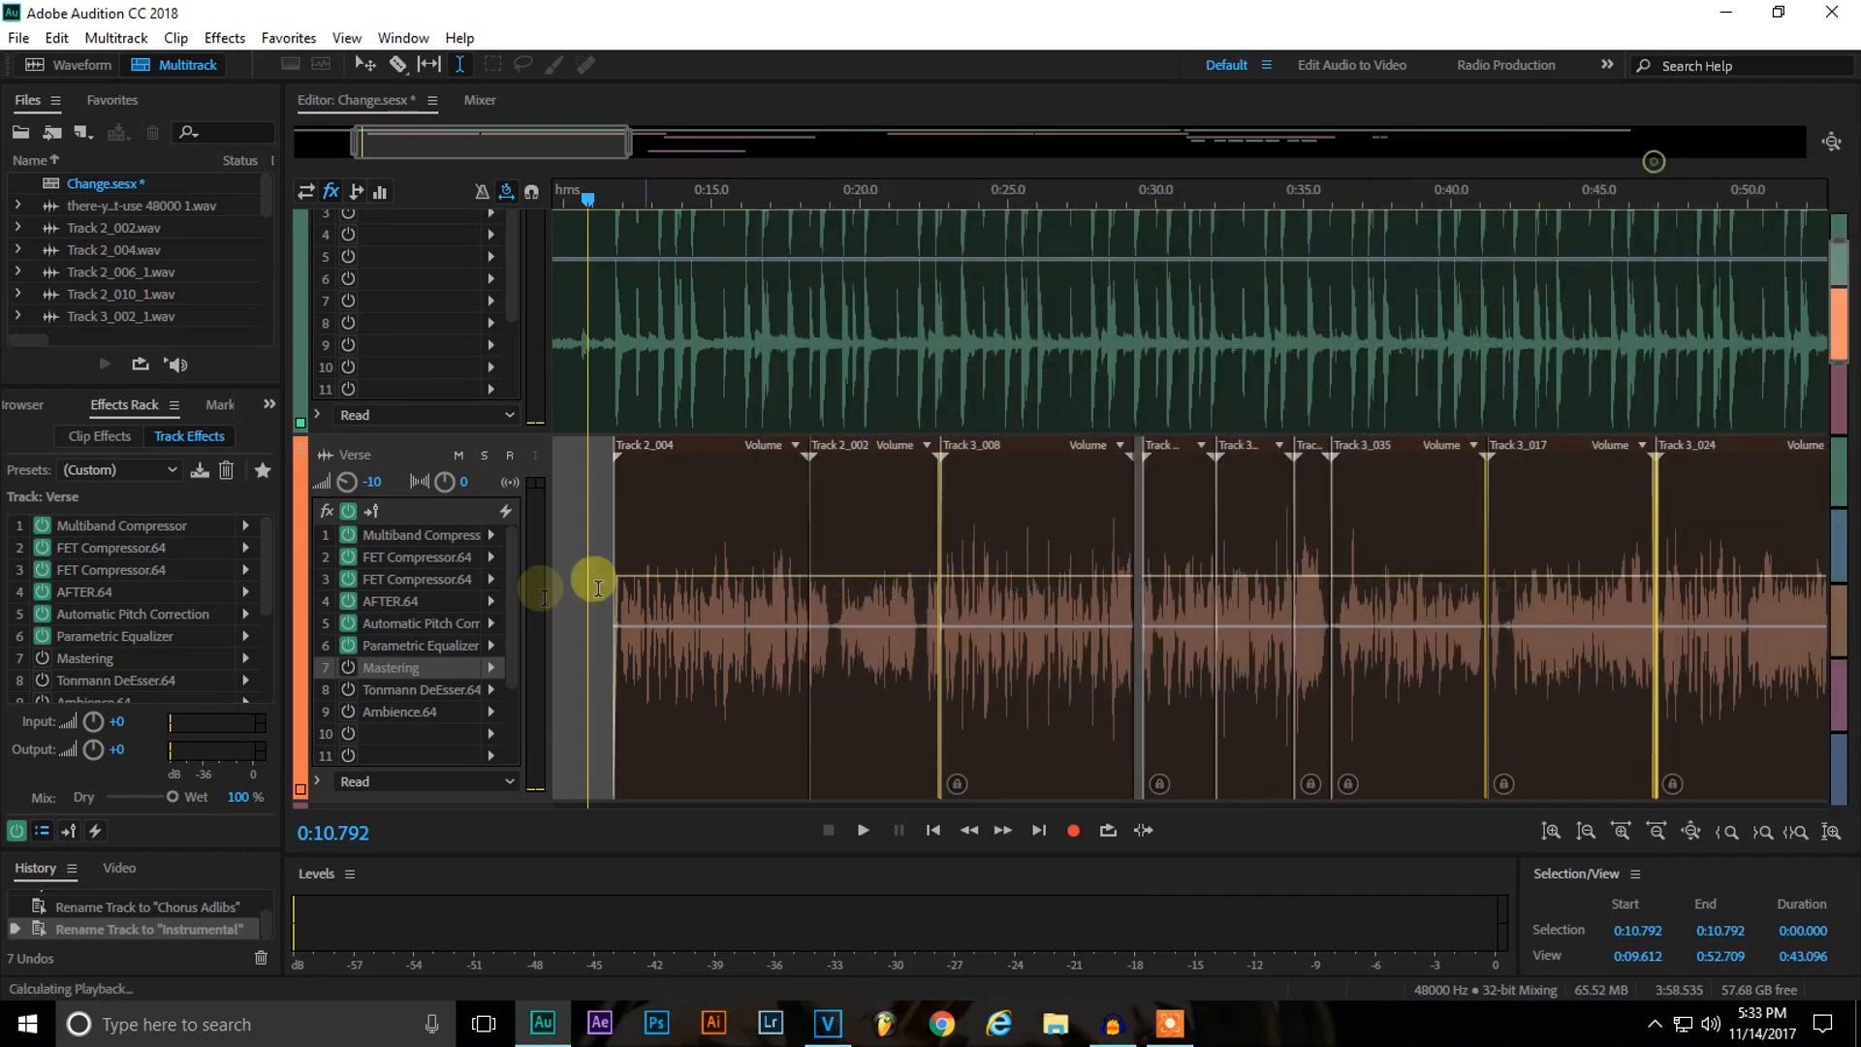
{"action": "left_click", "coordinate": [349, 670]}
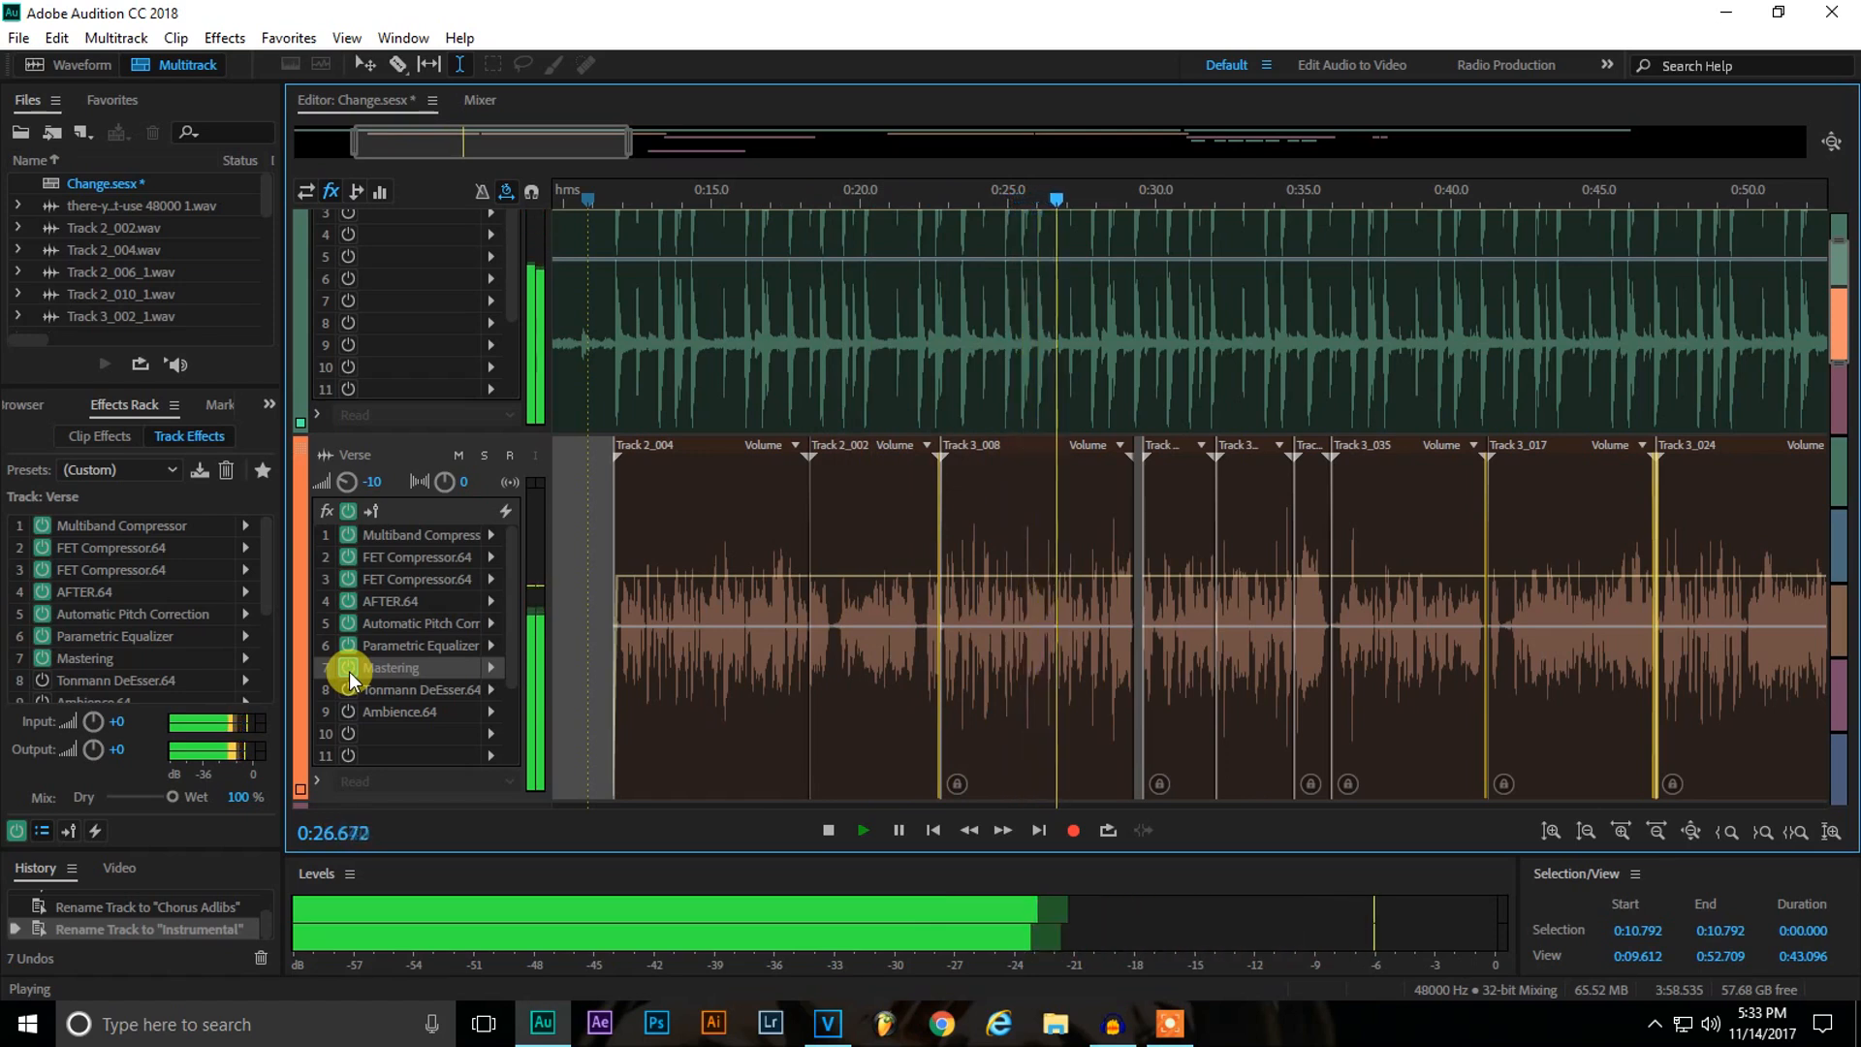
{"action": "key", "text": "space"}
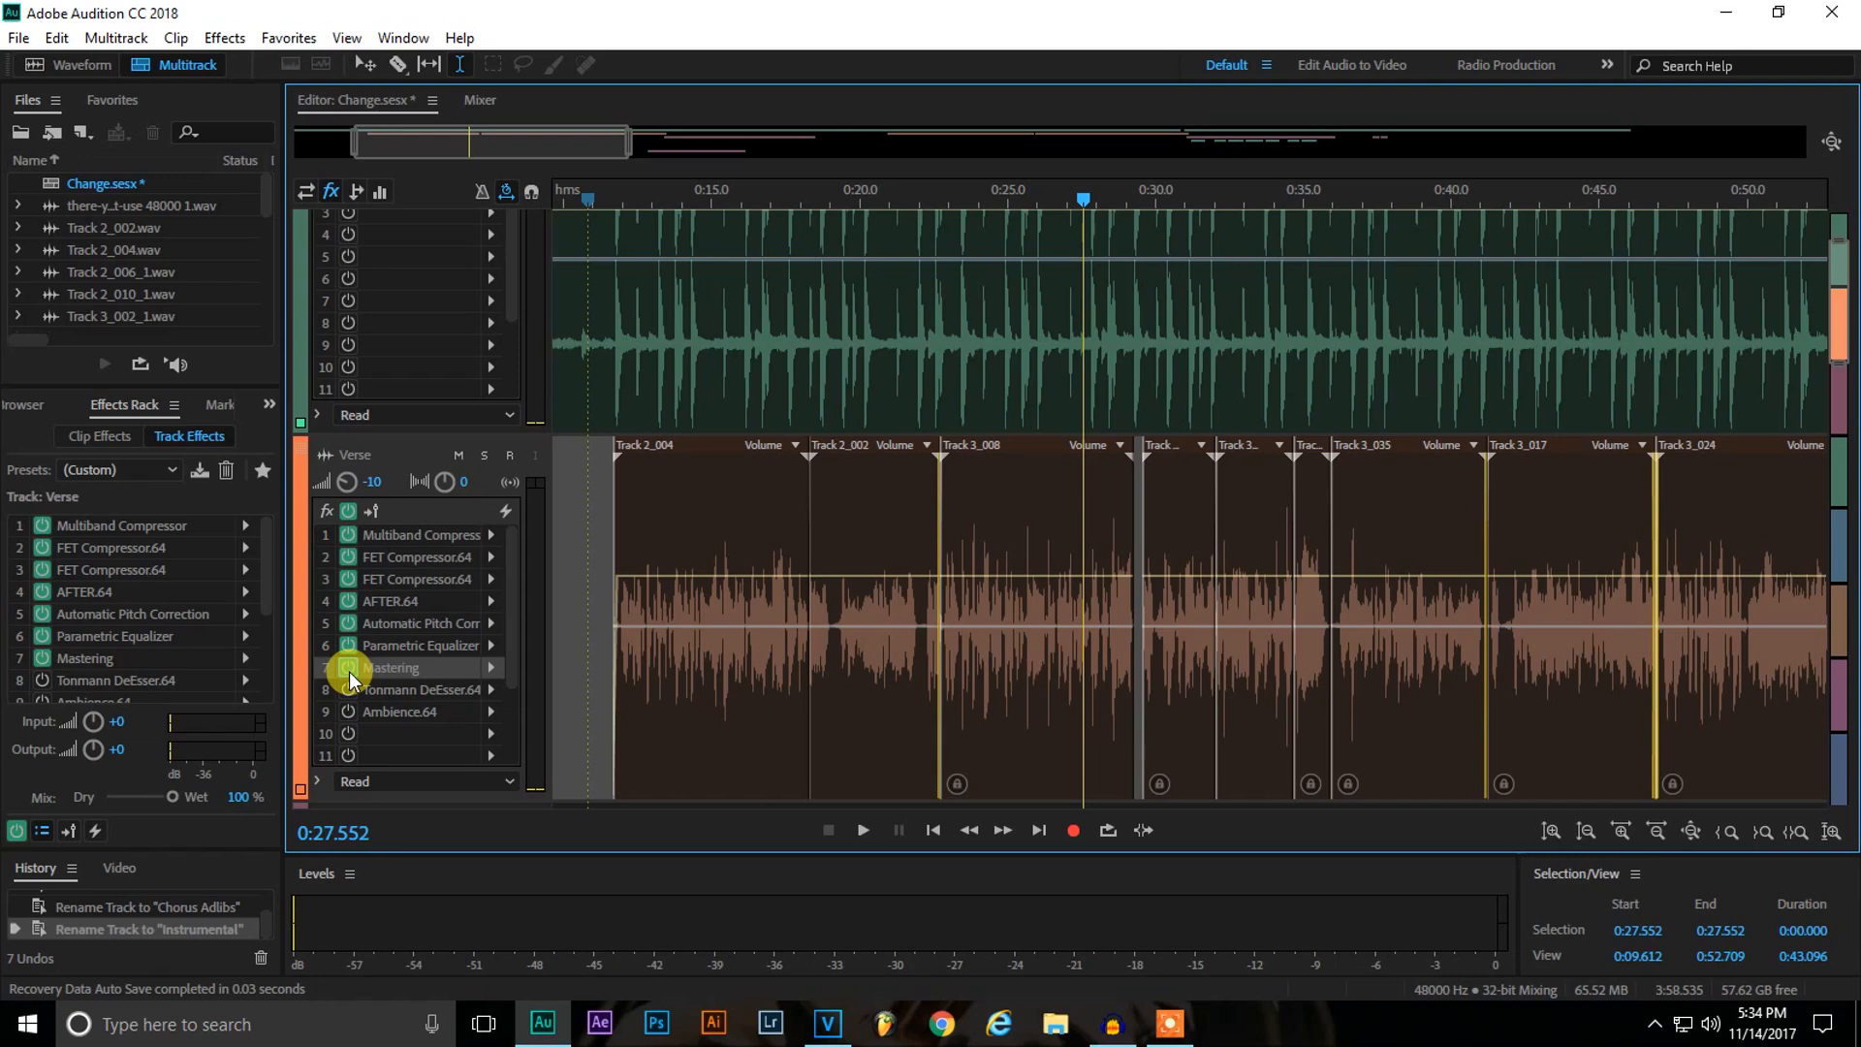
Play the Verse from about 0:11, toggling the slot 8 Tonmann DeEsser to compare and leaving it on.
{"action": "left_click", "coordinate": [595, 591]}
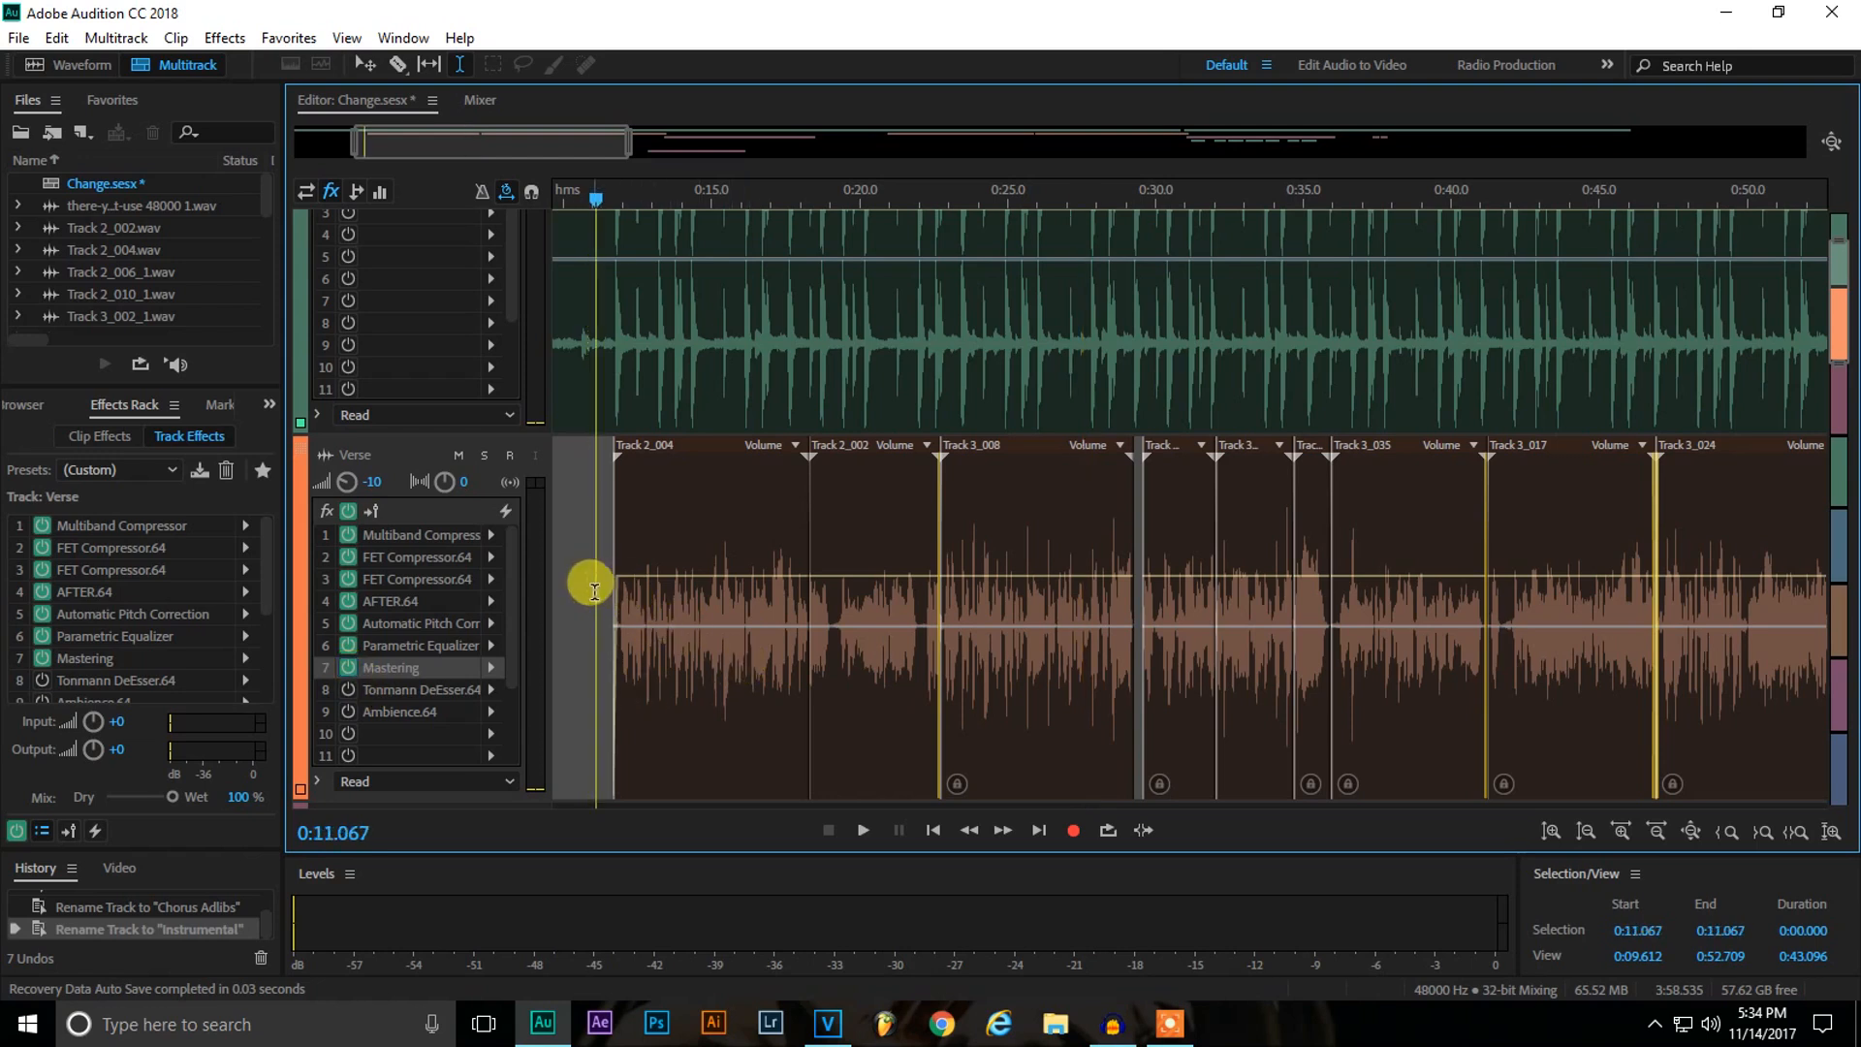
{"action": "left_click", "coordinate": [352, 690]}
{"action": "key", "text": "space"}
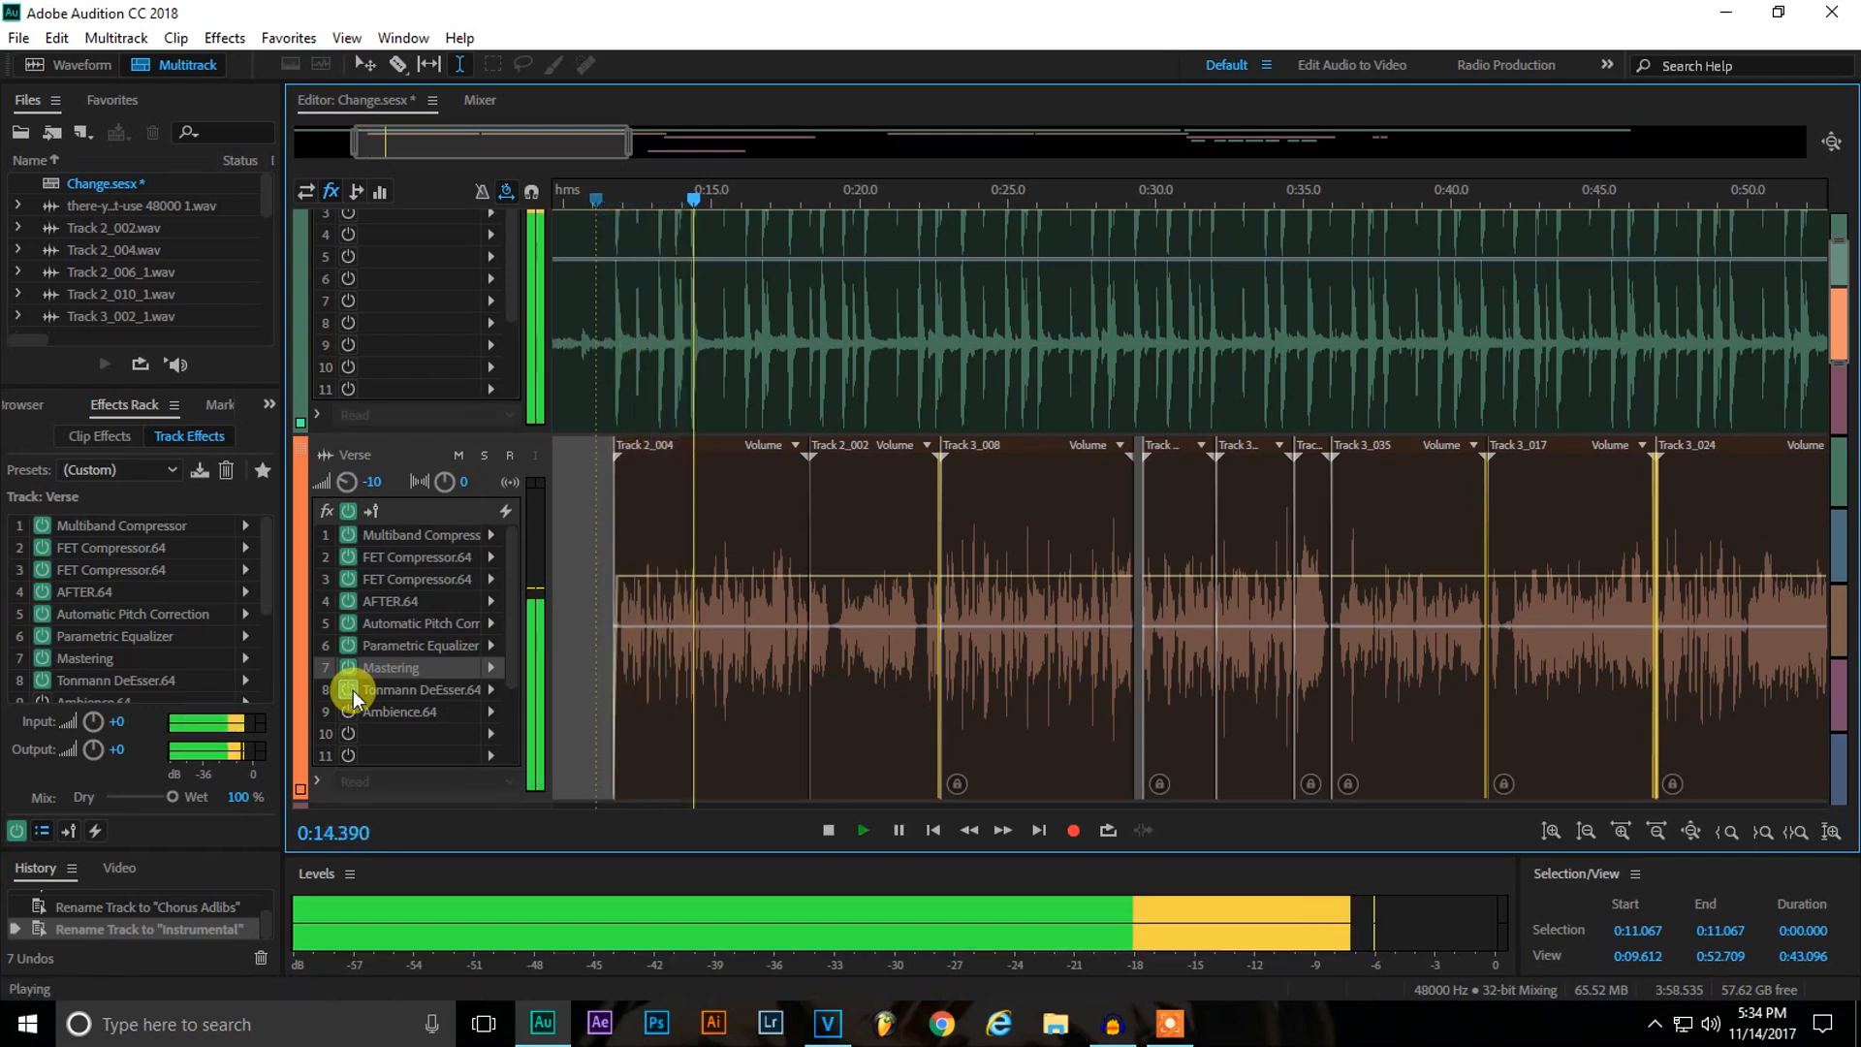
{"action": "left_click", "coordinate": [352, 690]}
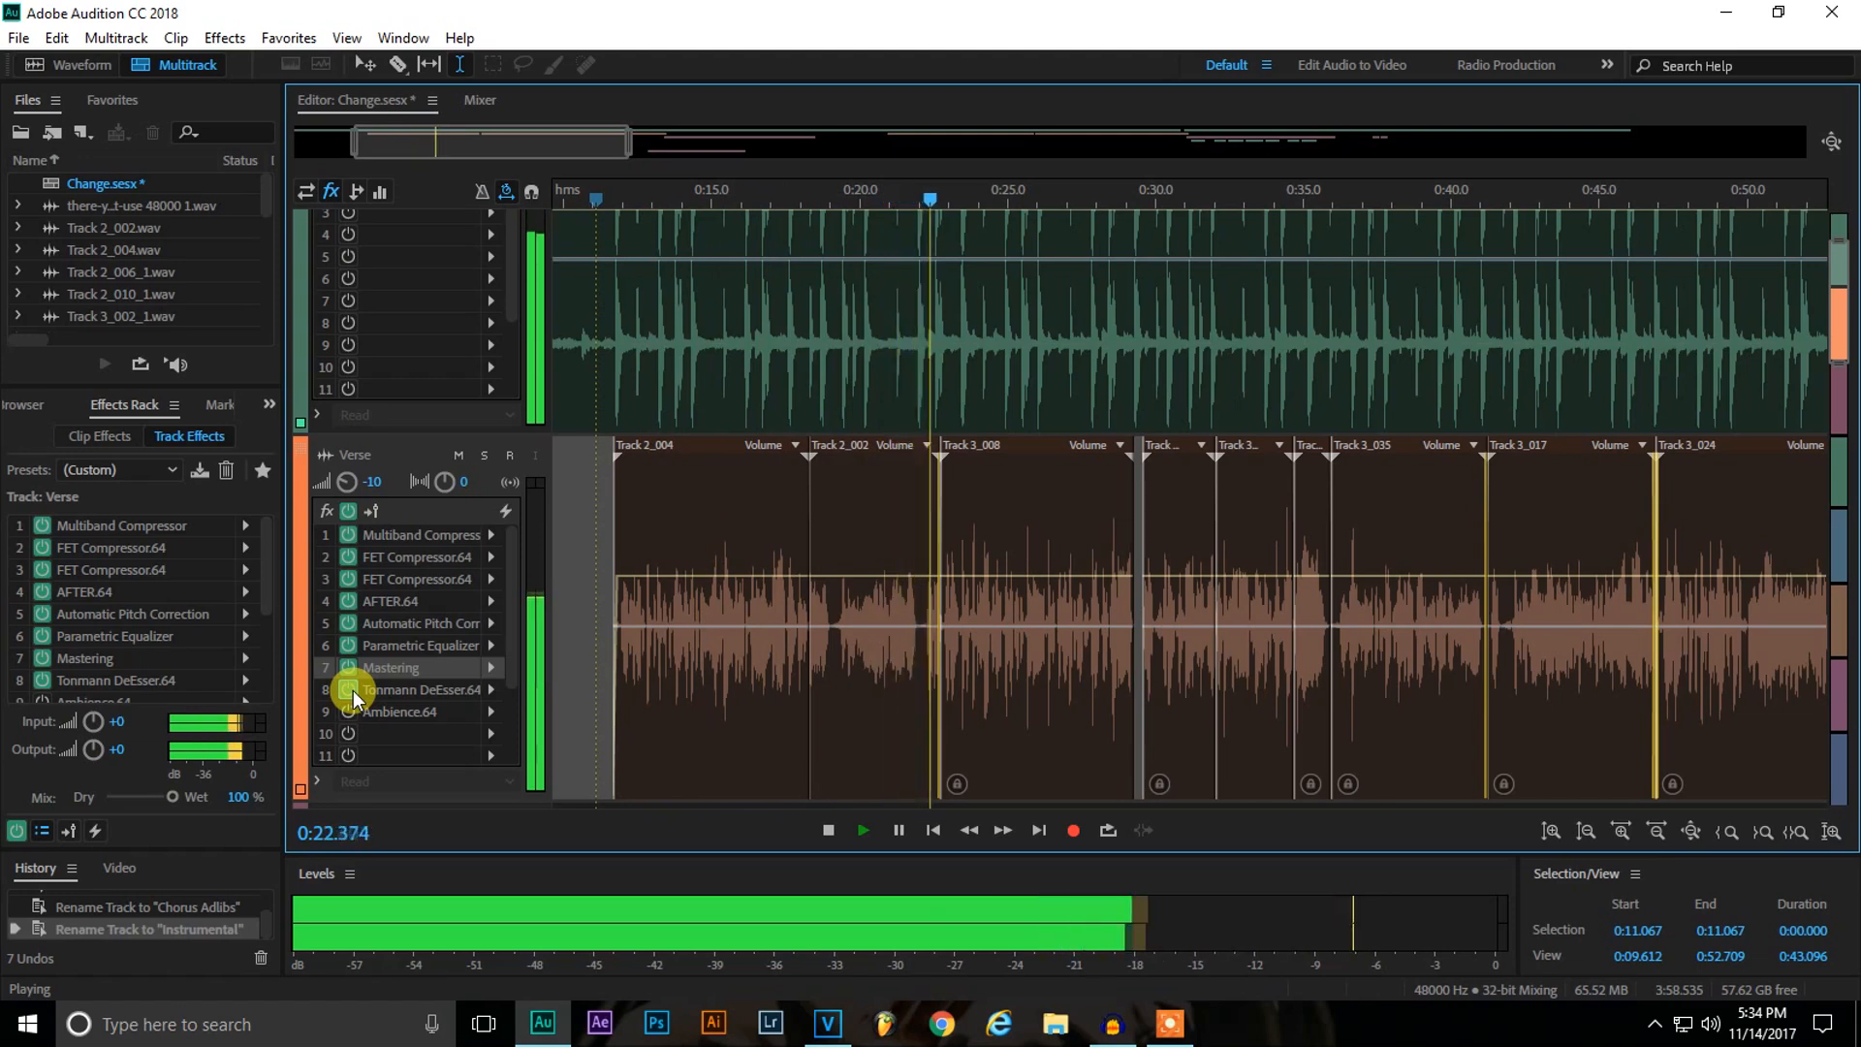
{"action": "key", "text": "space"}
Return the playhead to about 0:09.7 and examine the slot 9 Ambience.64 reverb settings, dismissing the demo notice.
{"action": "left_click", "coordinate": [556, 591]}
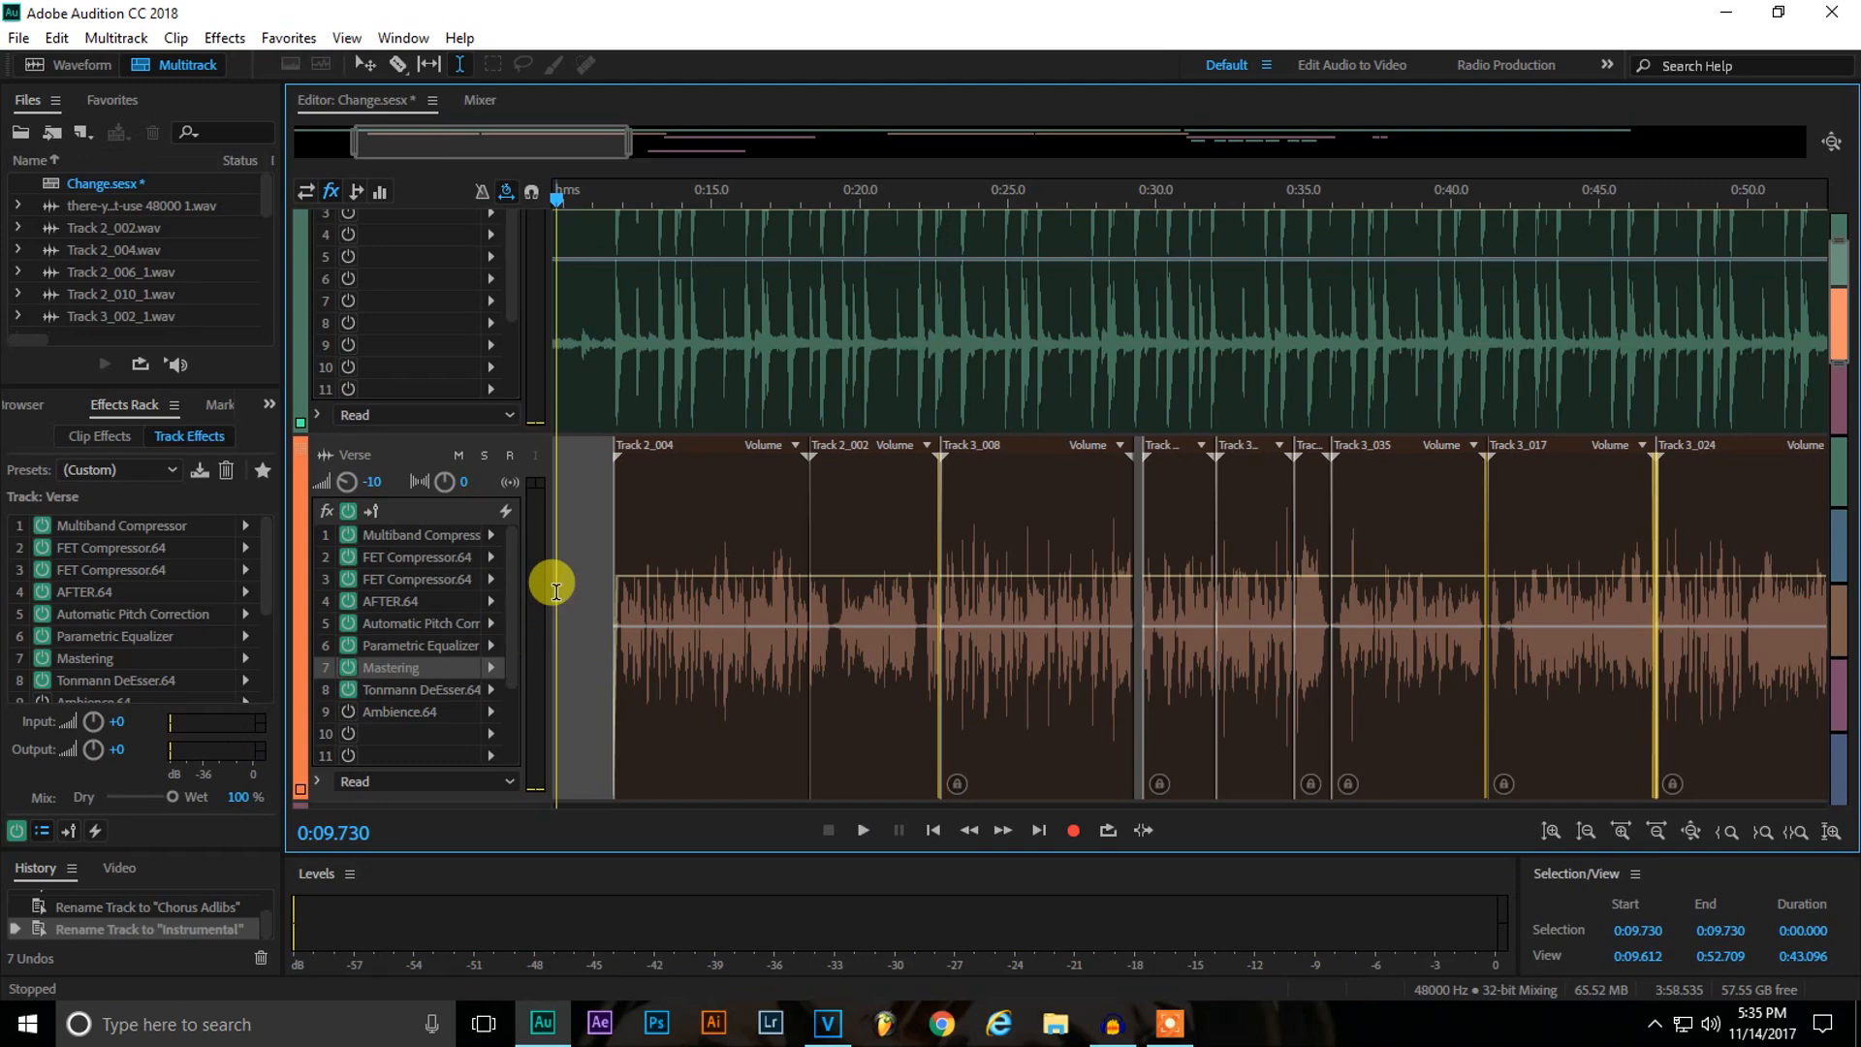
{"action": "double_click", "coordinate": [431, 712]}
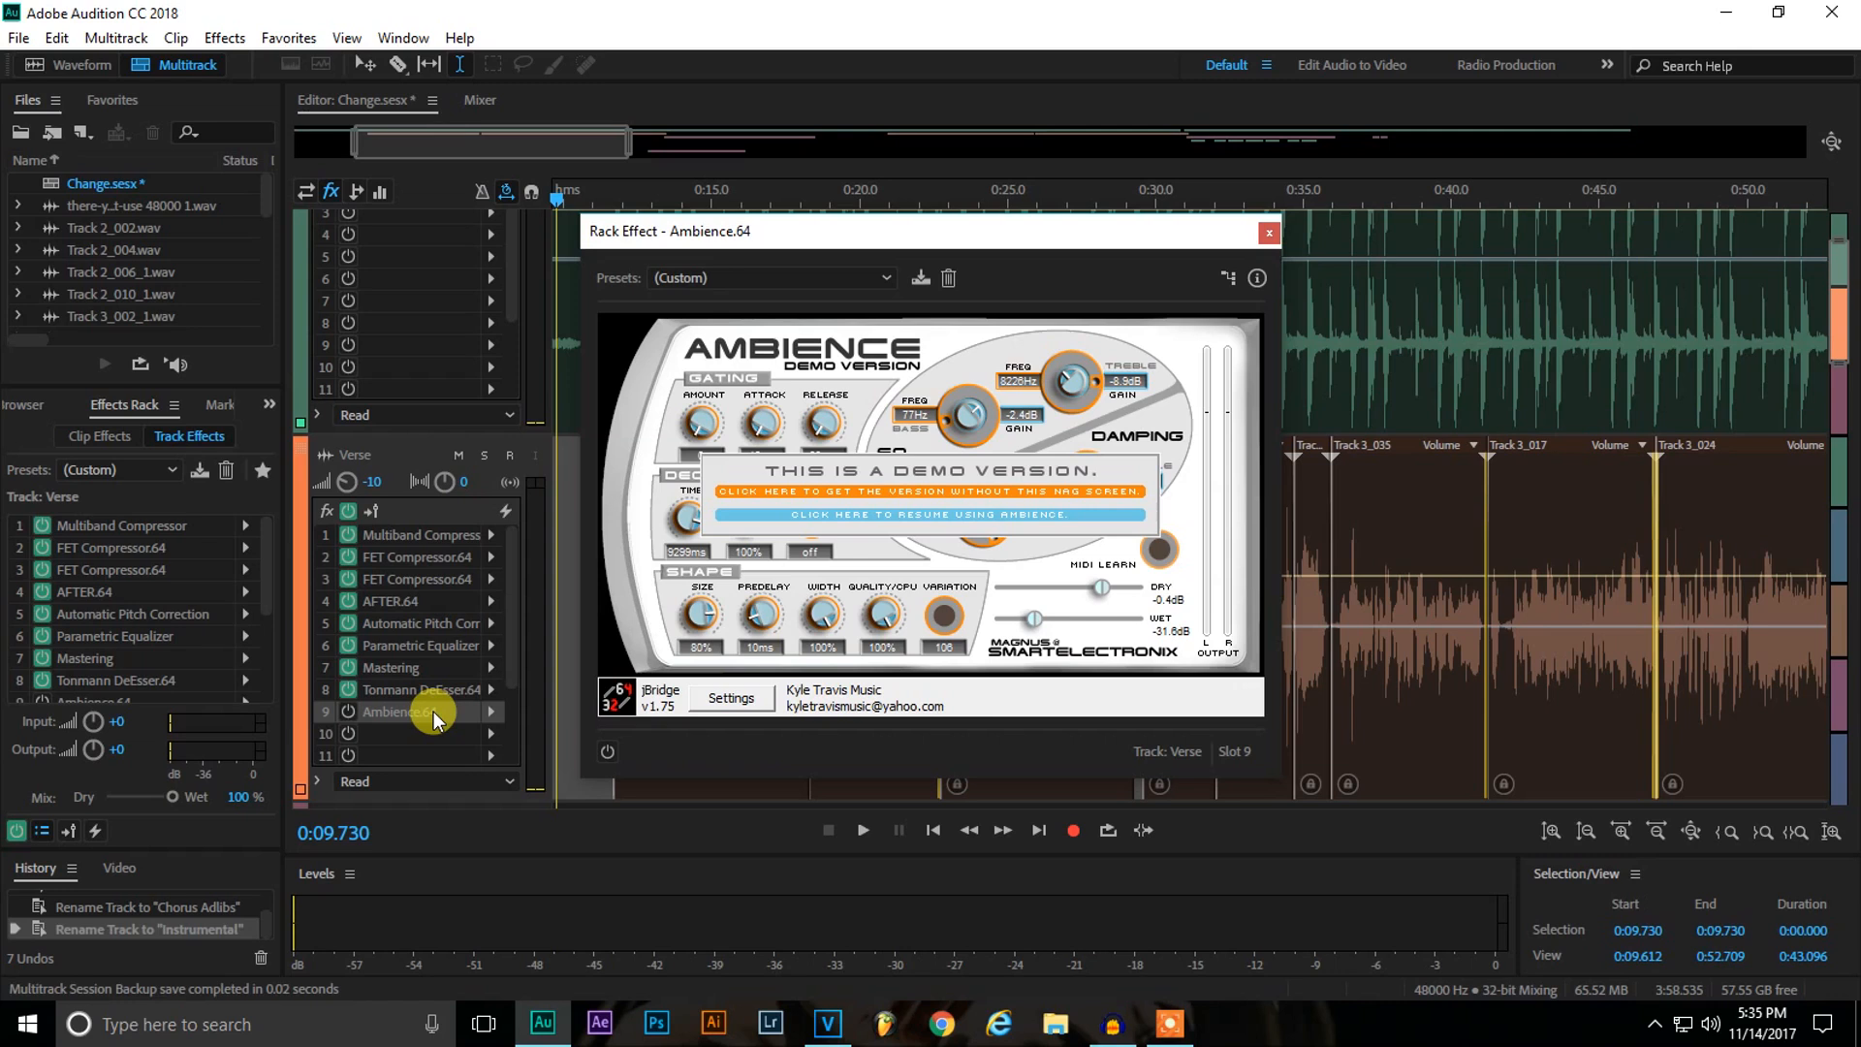
{"action": "left_click", "coordinate": [860, 513]}
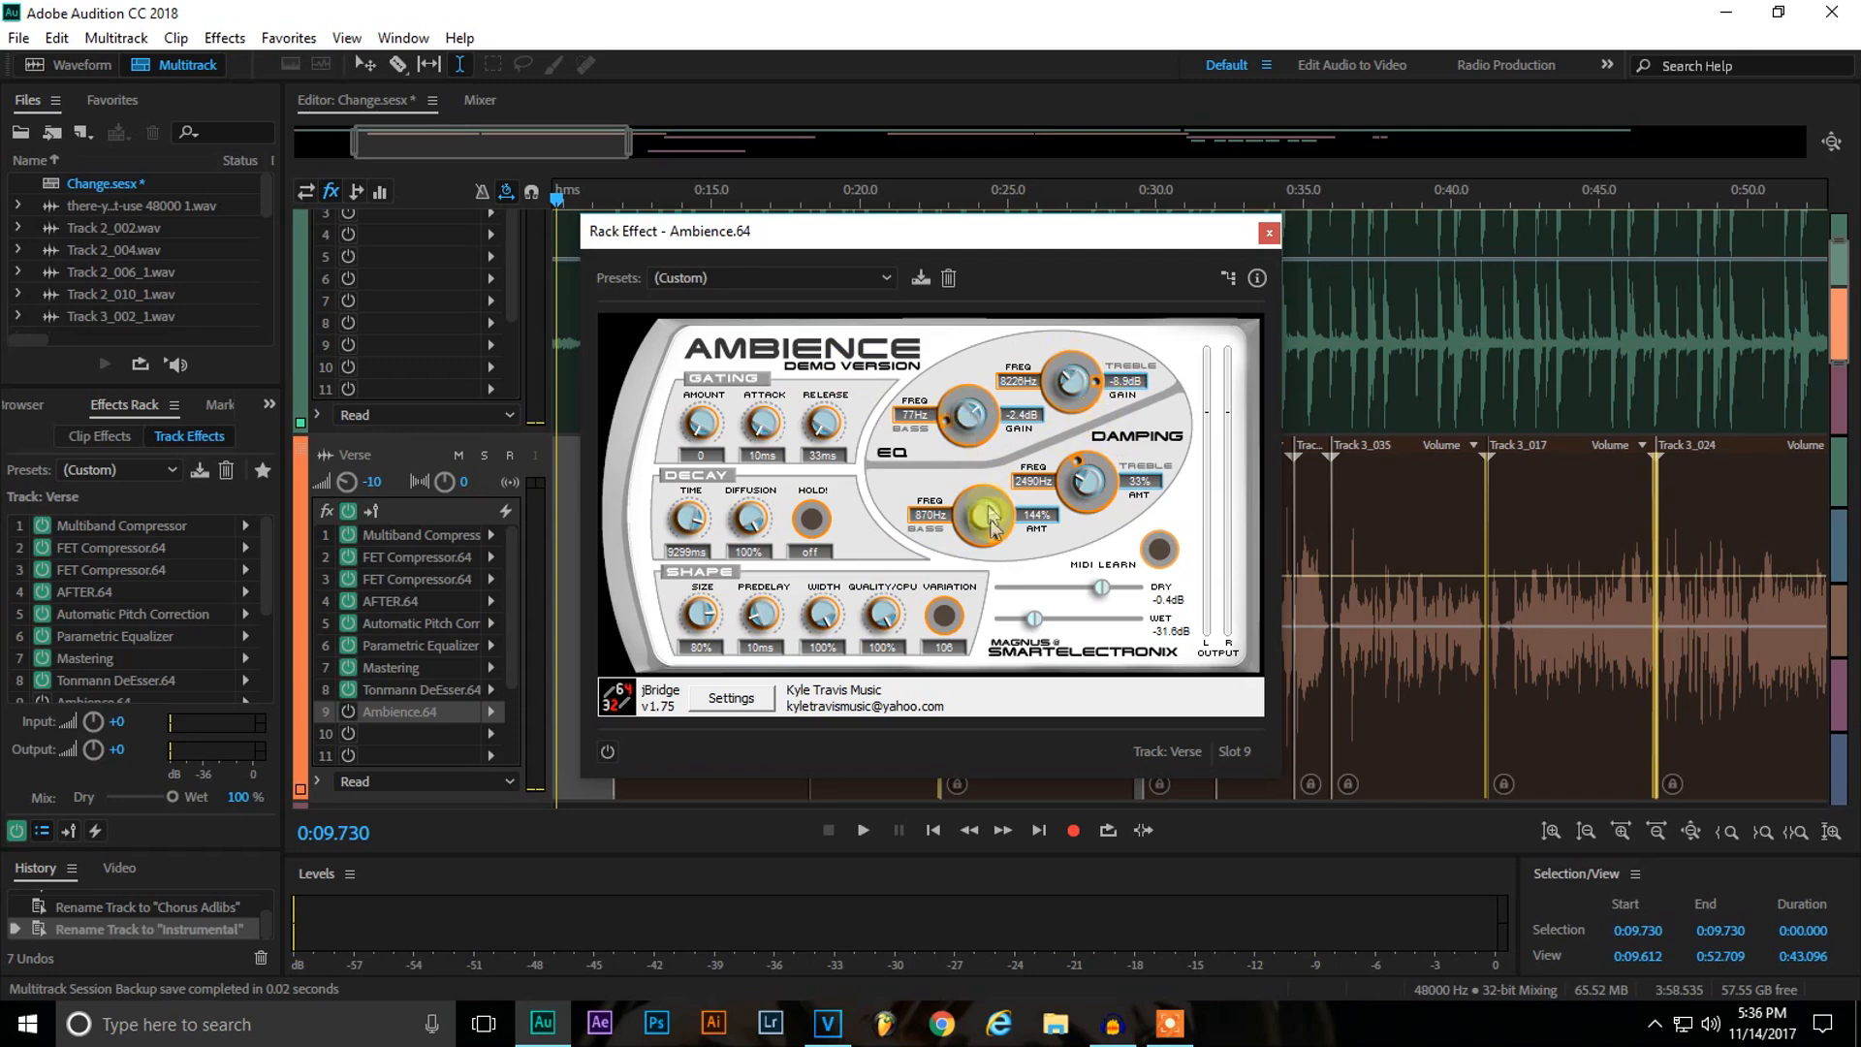
{"action": "left_click", "coordinate": [1267, 229]}
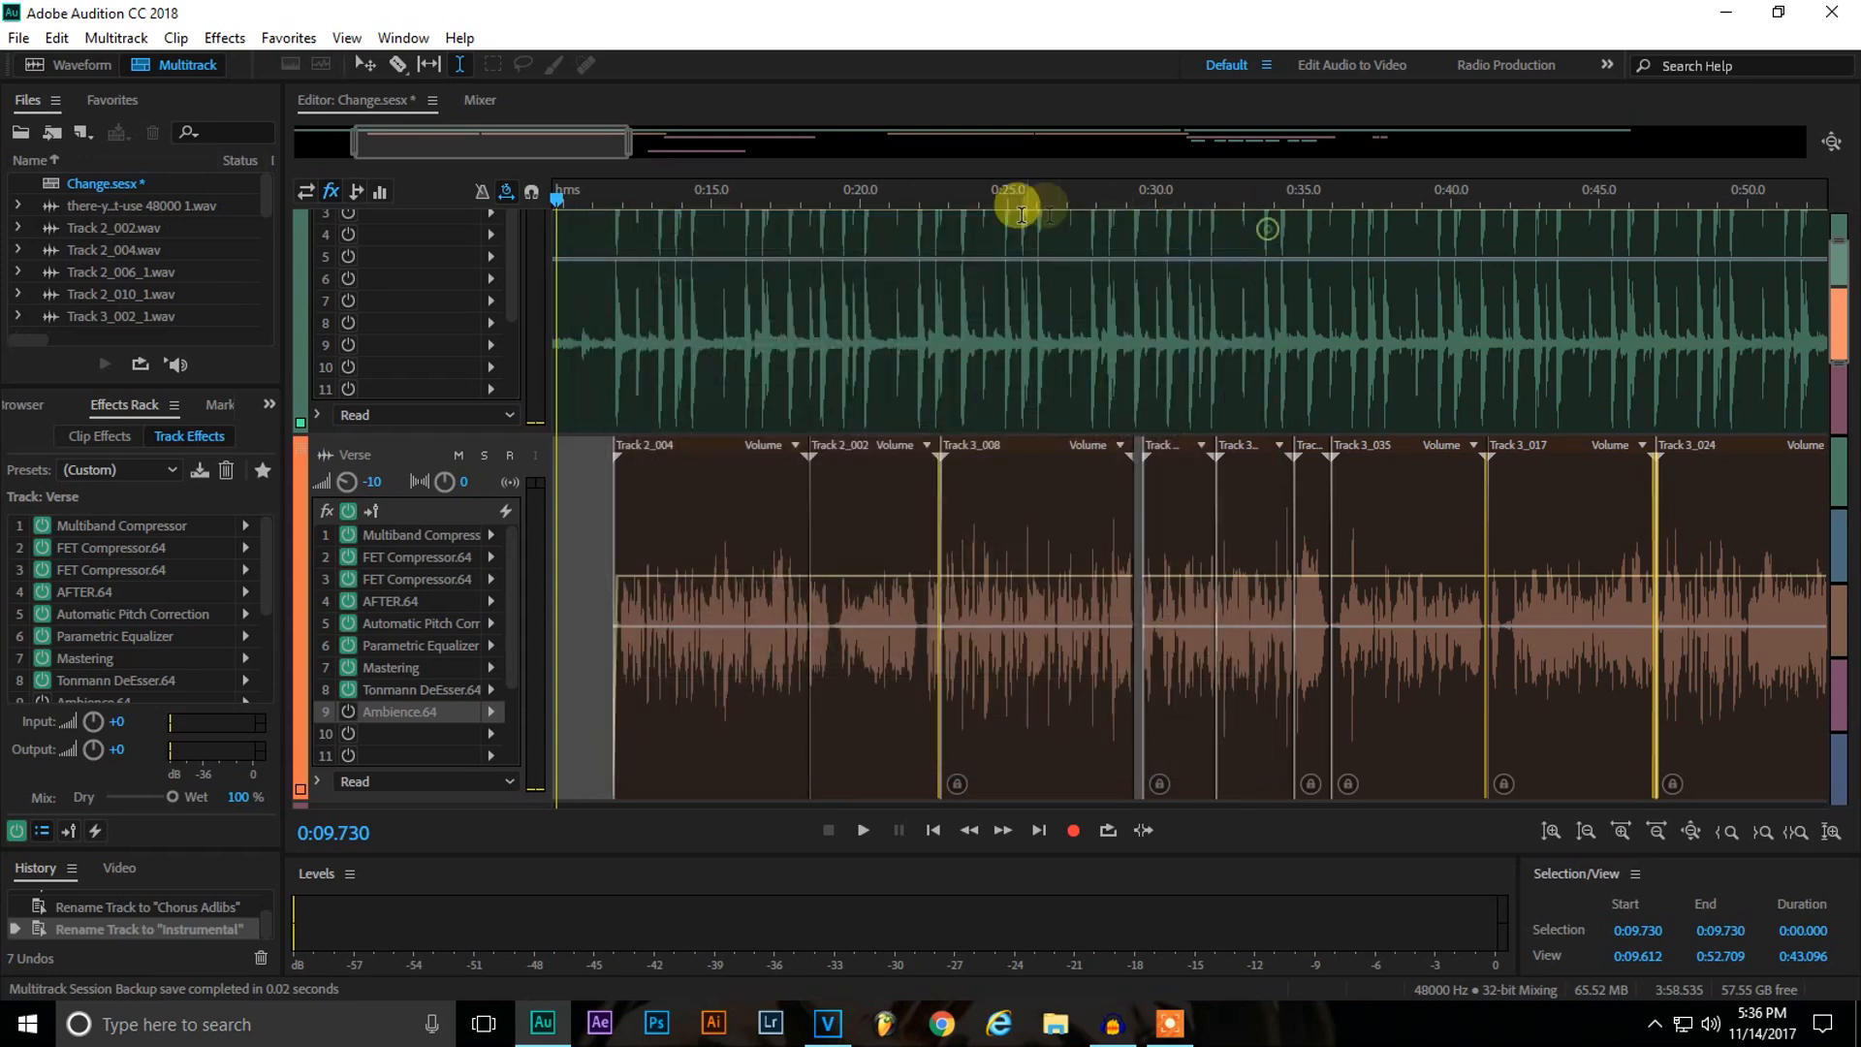
Play the Verse from about 0:10, switch Ambience.64 on during playback to compare, and switch it off after stopping.
{"action": "scroll", "coordinate": [909, 199], "scroll_direction": "down", "scroll_amount": 3}
{"action": "scroll", "coordinate": [435, 554], "scroll_direction": "down", "scroll_amount": 1}
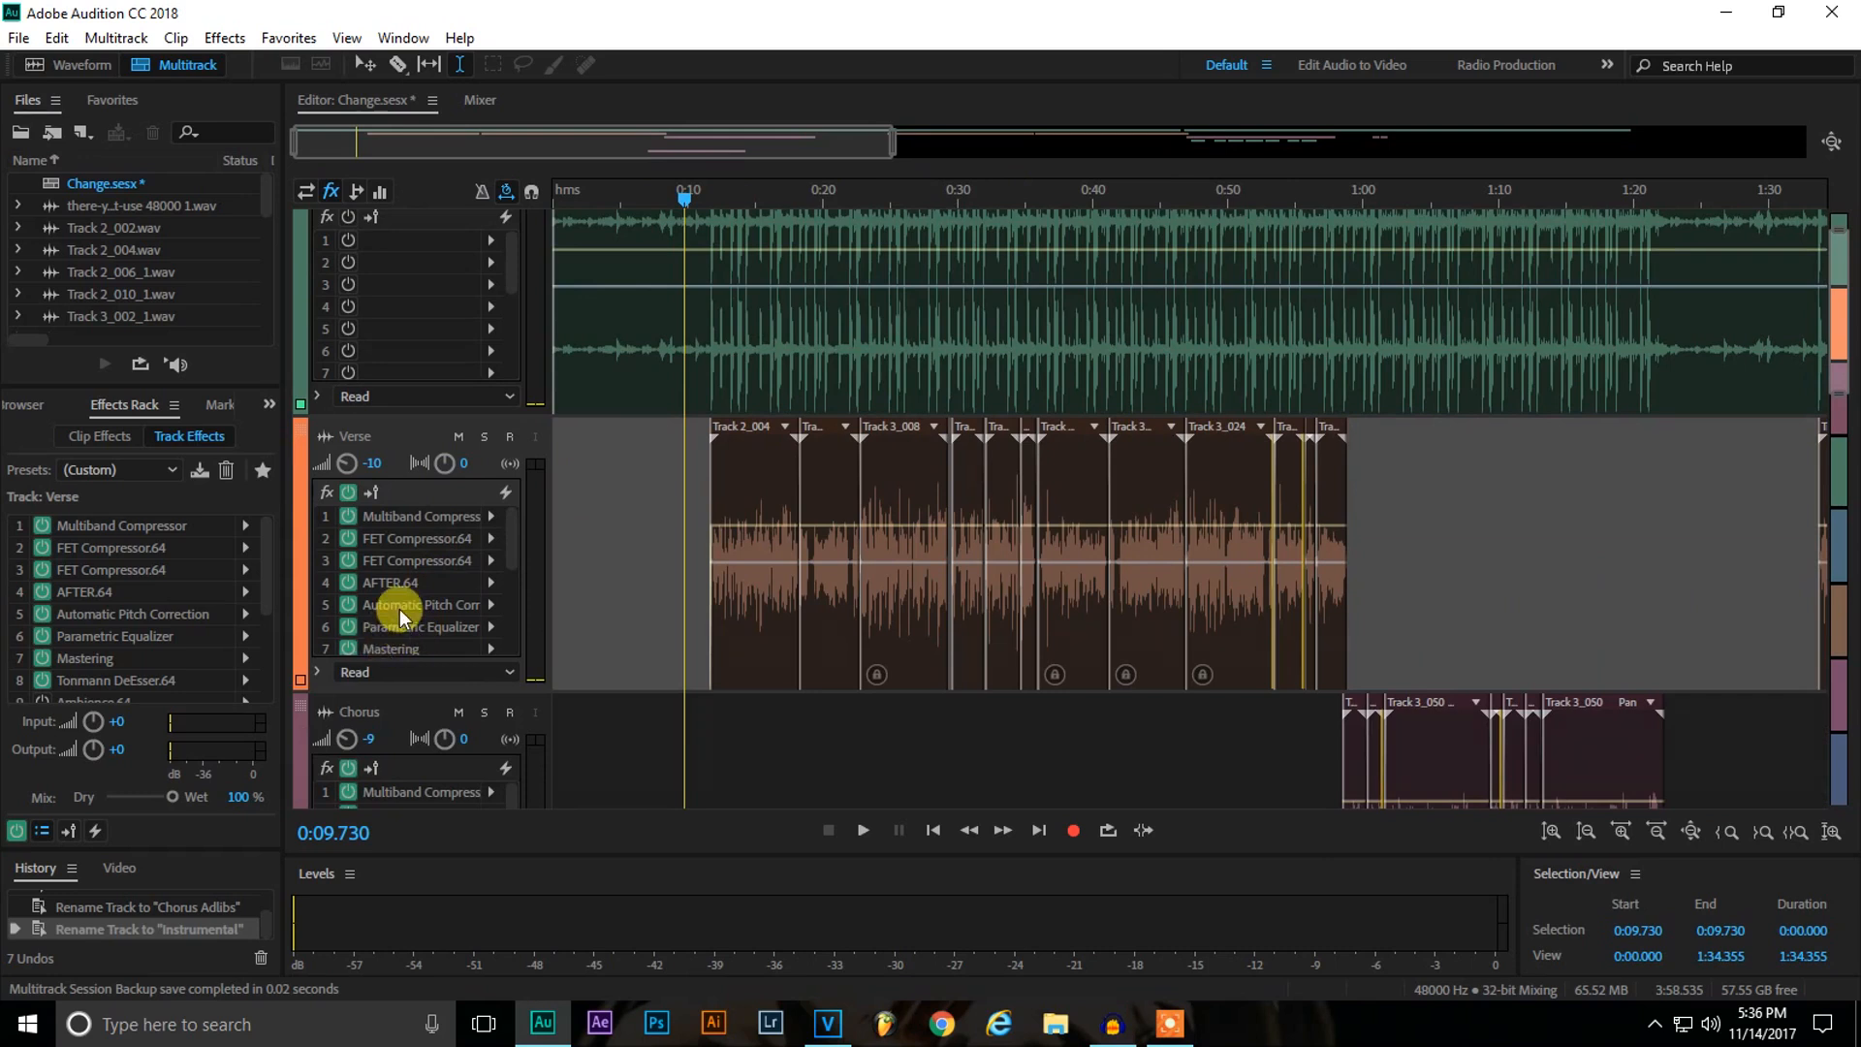
{"action": "scroll", "coordinate": [399, 609], "scroll_direction": "up", "scroll_amount": 1}
{"action": "key", "text": "space"}
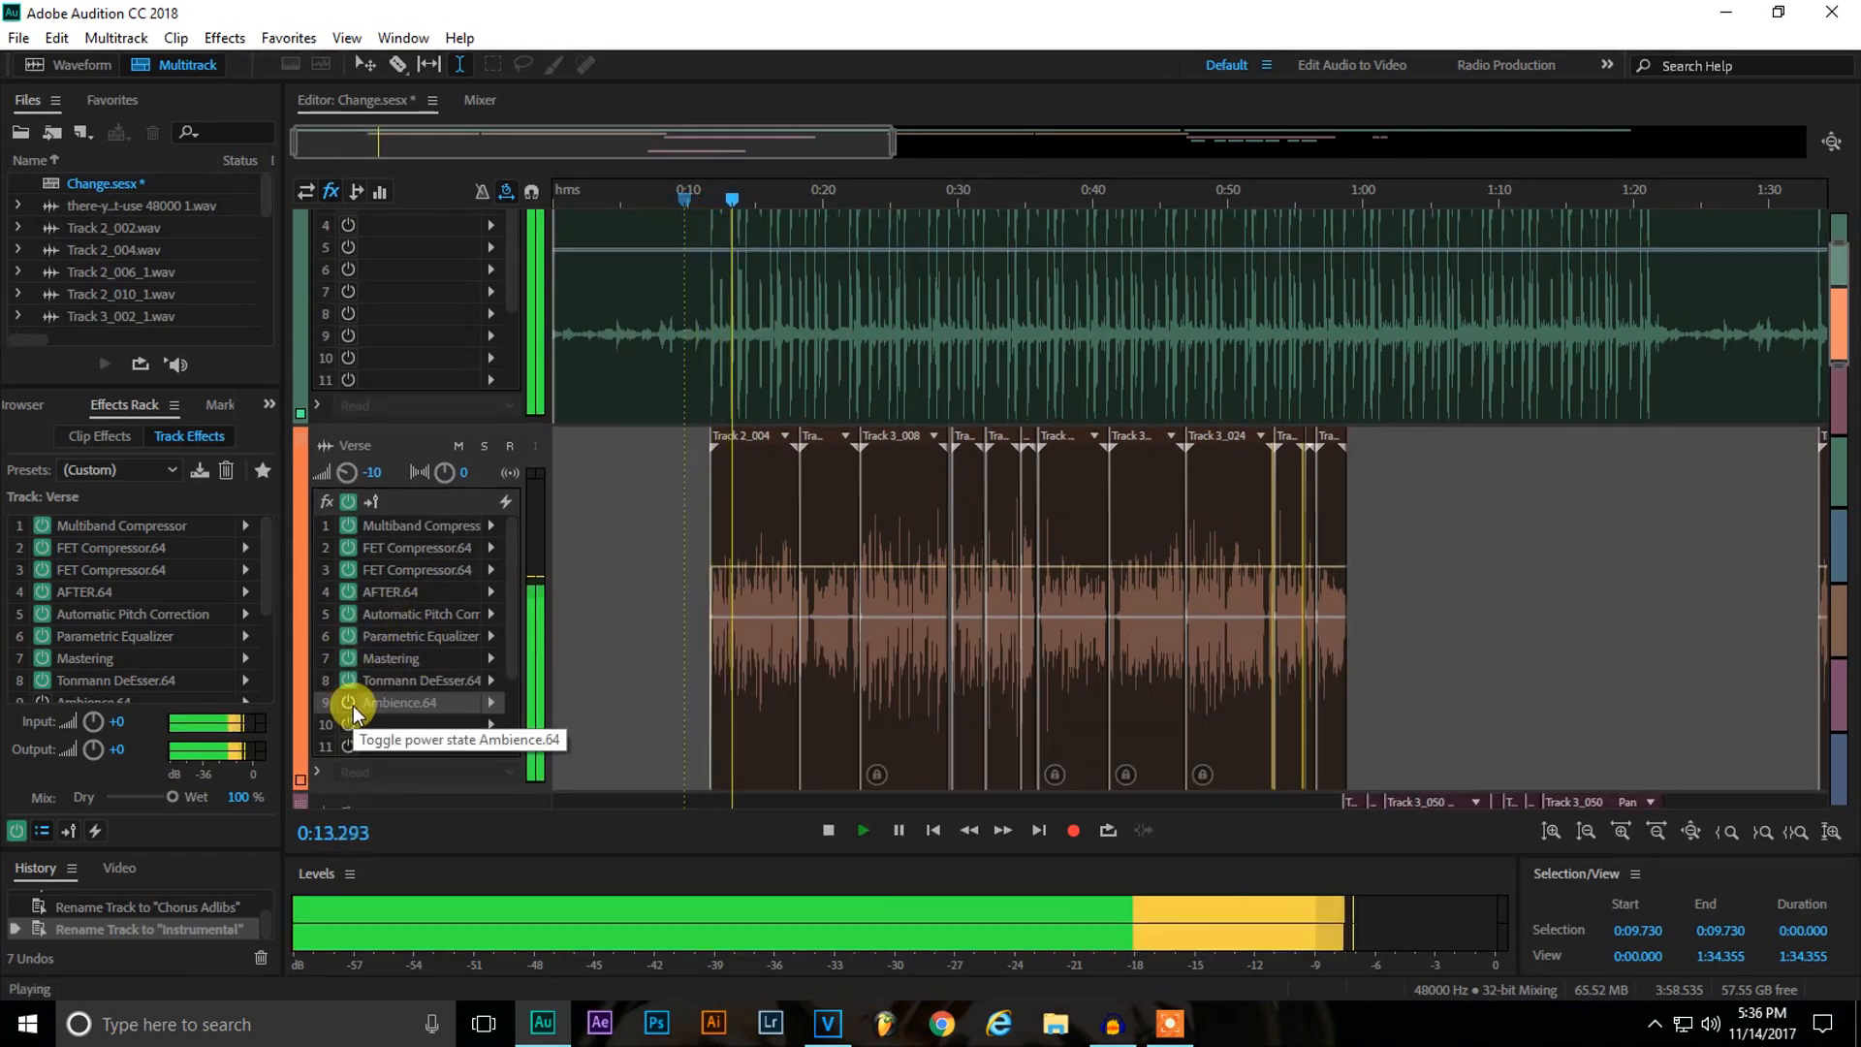
{"action": "left_click", "coordinate": [353, 705]}
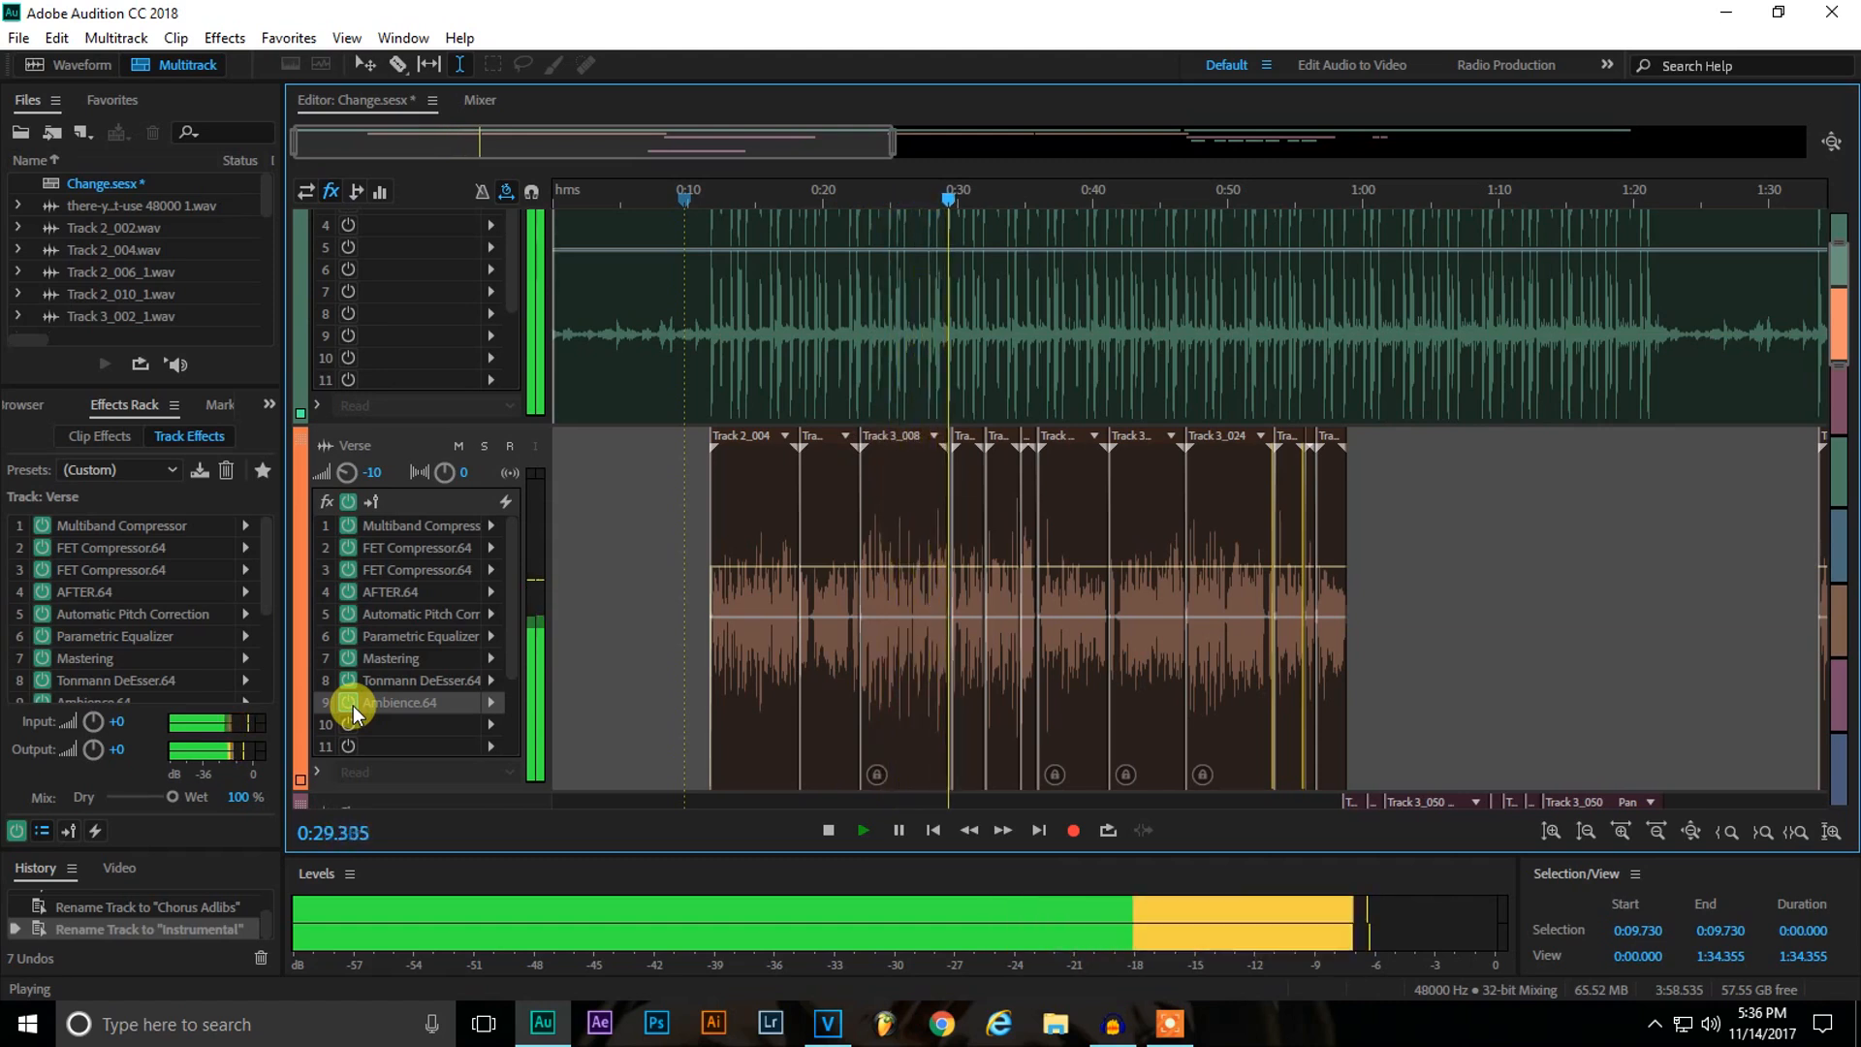
{"action": "key", "text": "space"}
{"action": "left_click", "coordinate": [353, 705]}
Bring the Chorus track's clips and its full effects rack into view to examine the effects used there.
{"action": "scroll", "coordinate": [469, 511], "scroll_direction": "down", "scroll_amount": 2}
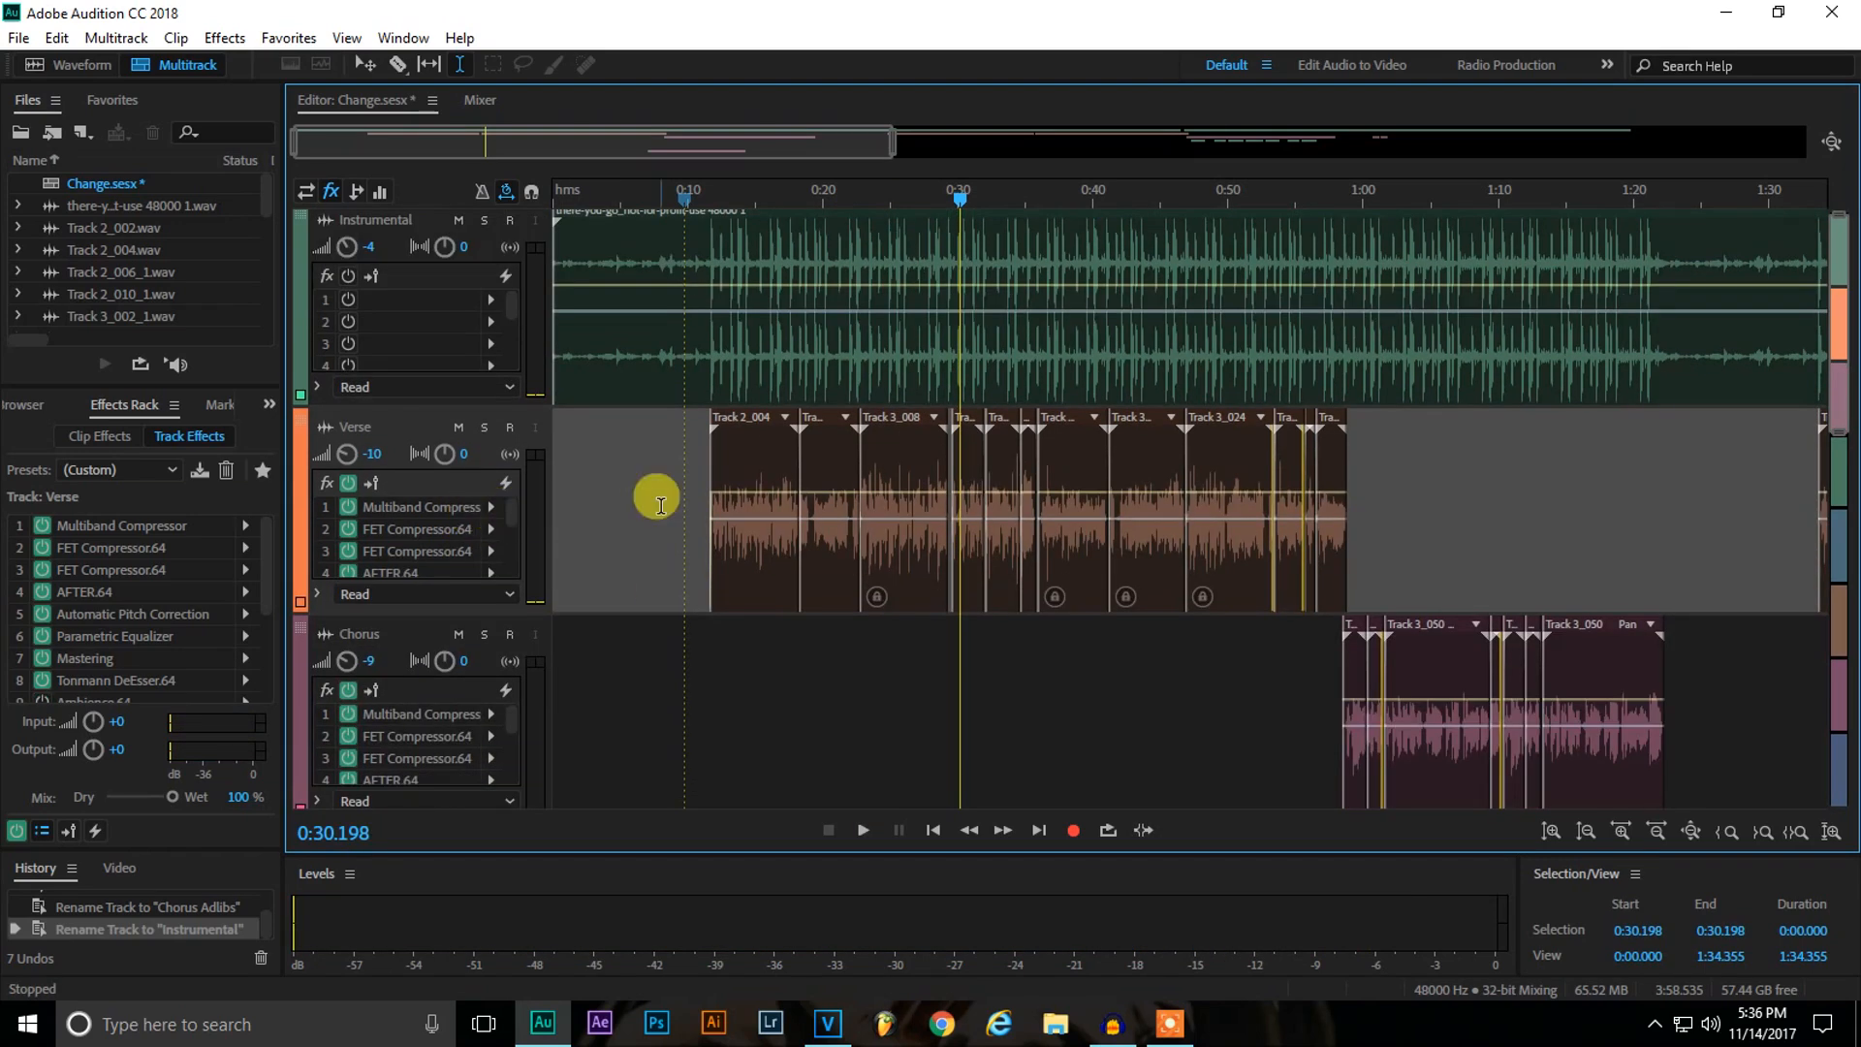
{"action": "scroll", "coordinate": [659, 504], "scroll_direction": "down", "scroll_amount": 1}
{"action": "scroll", "coordinate": [747, 202], "scroll_direction": "down", "scroll_amount": 1}
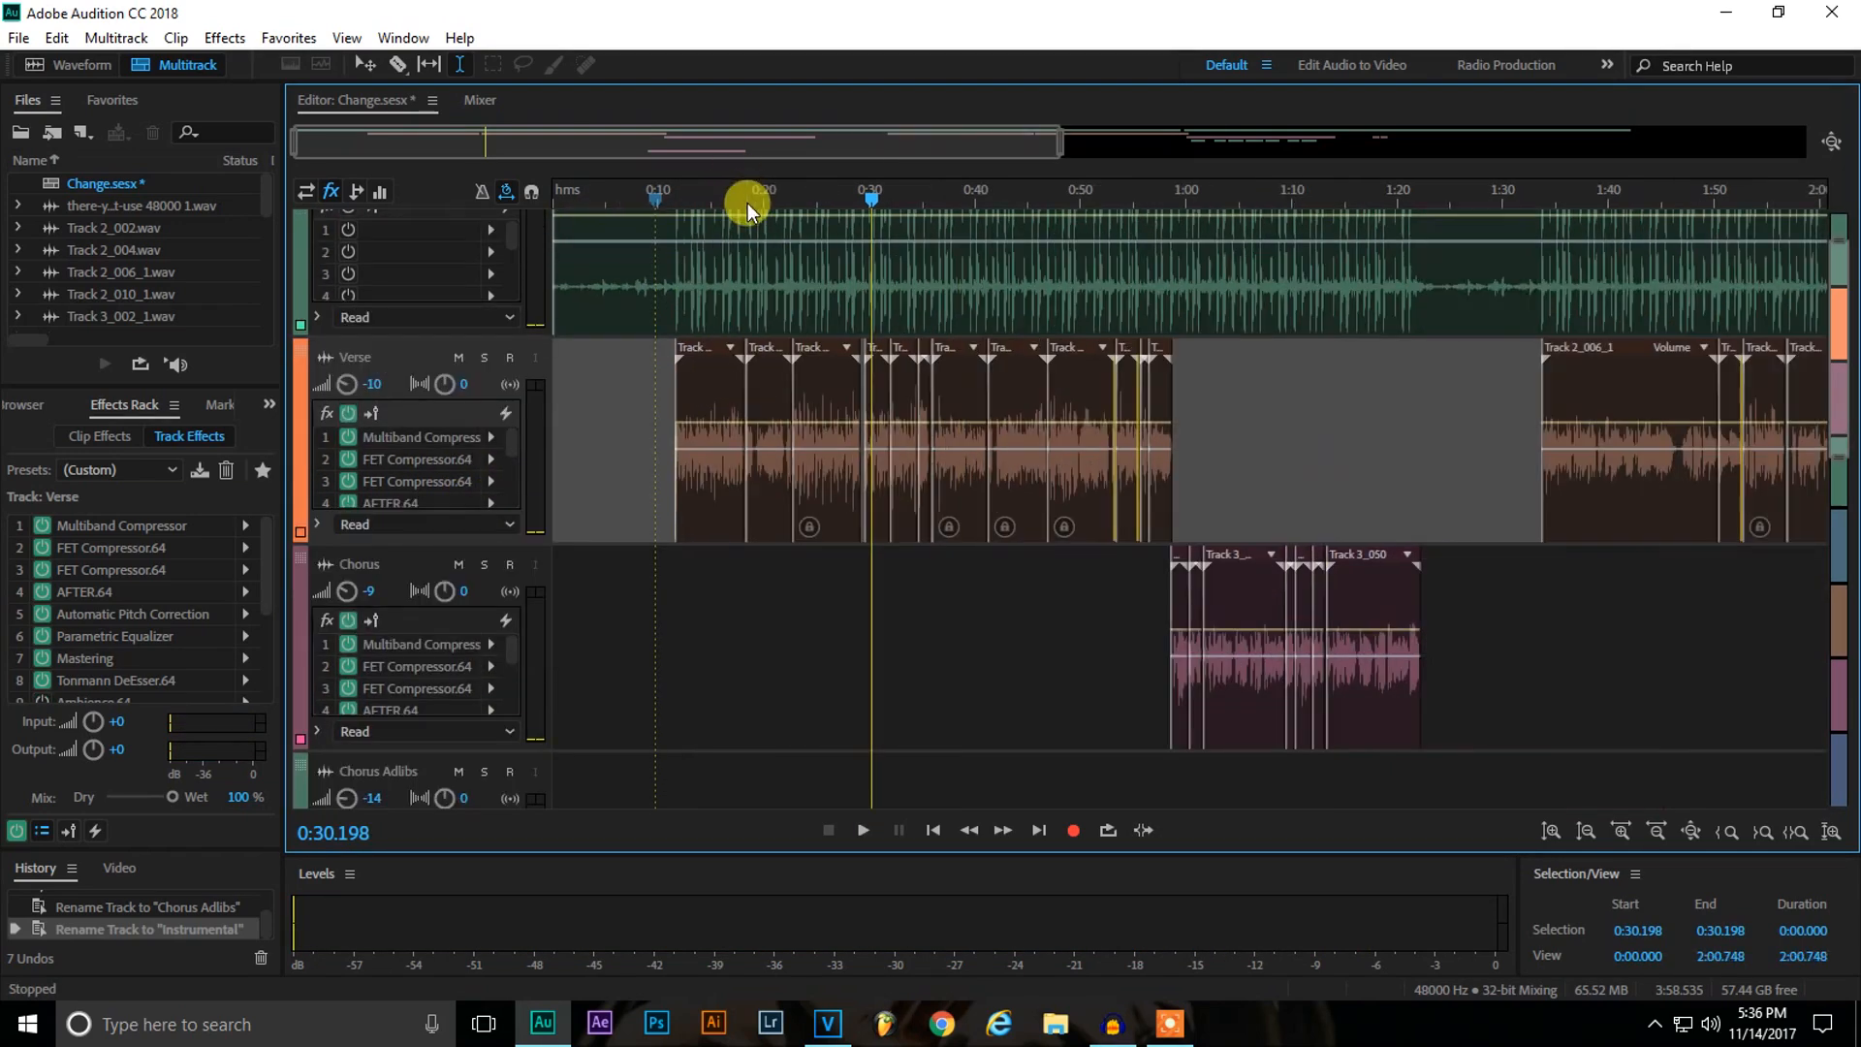
{"action": "scroll", "coordinate": [1342, 195], "scroll_direction": "up", "scroll_amount": 3}
{"action": "scroll", "coordinate": [698, 403], "scroll_direction": "down", "scroll_amount": 2}
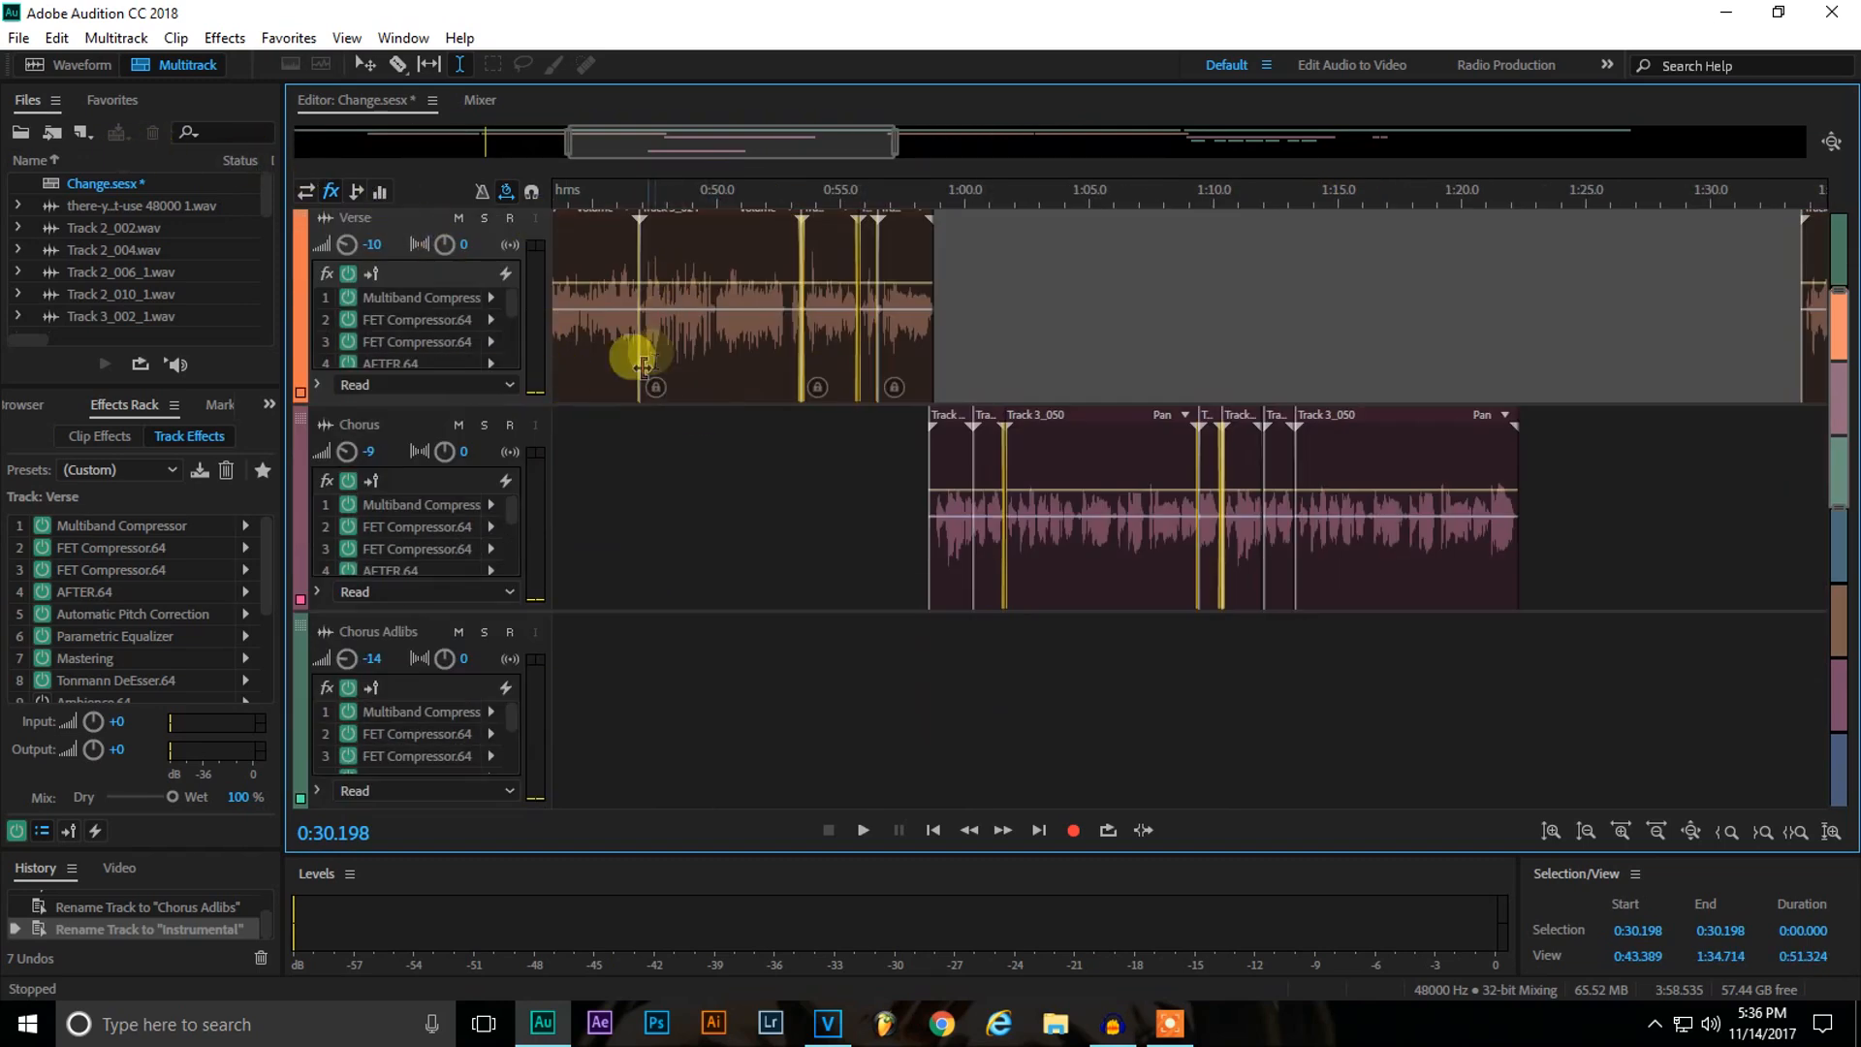
{"action": "scroll", "coordinate": [326, 511], "scroll_direction": "up", "scroll_amount": 2}
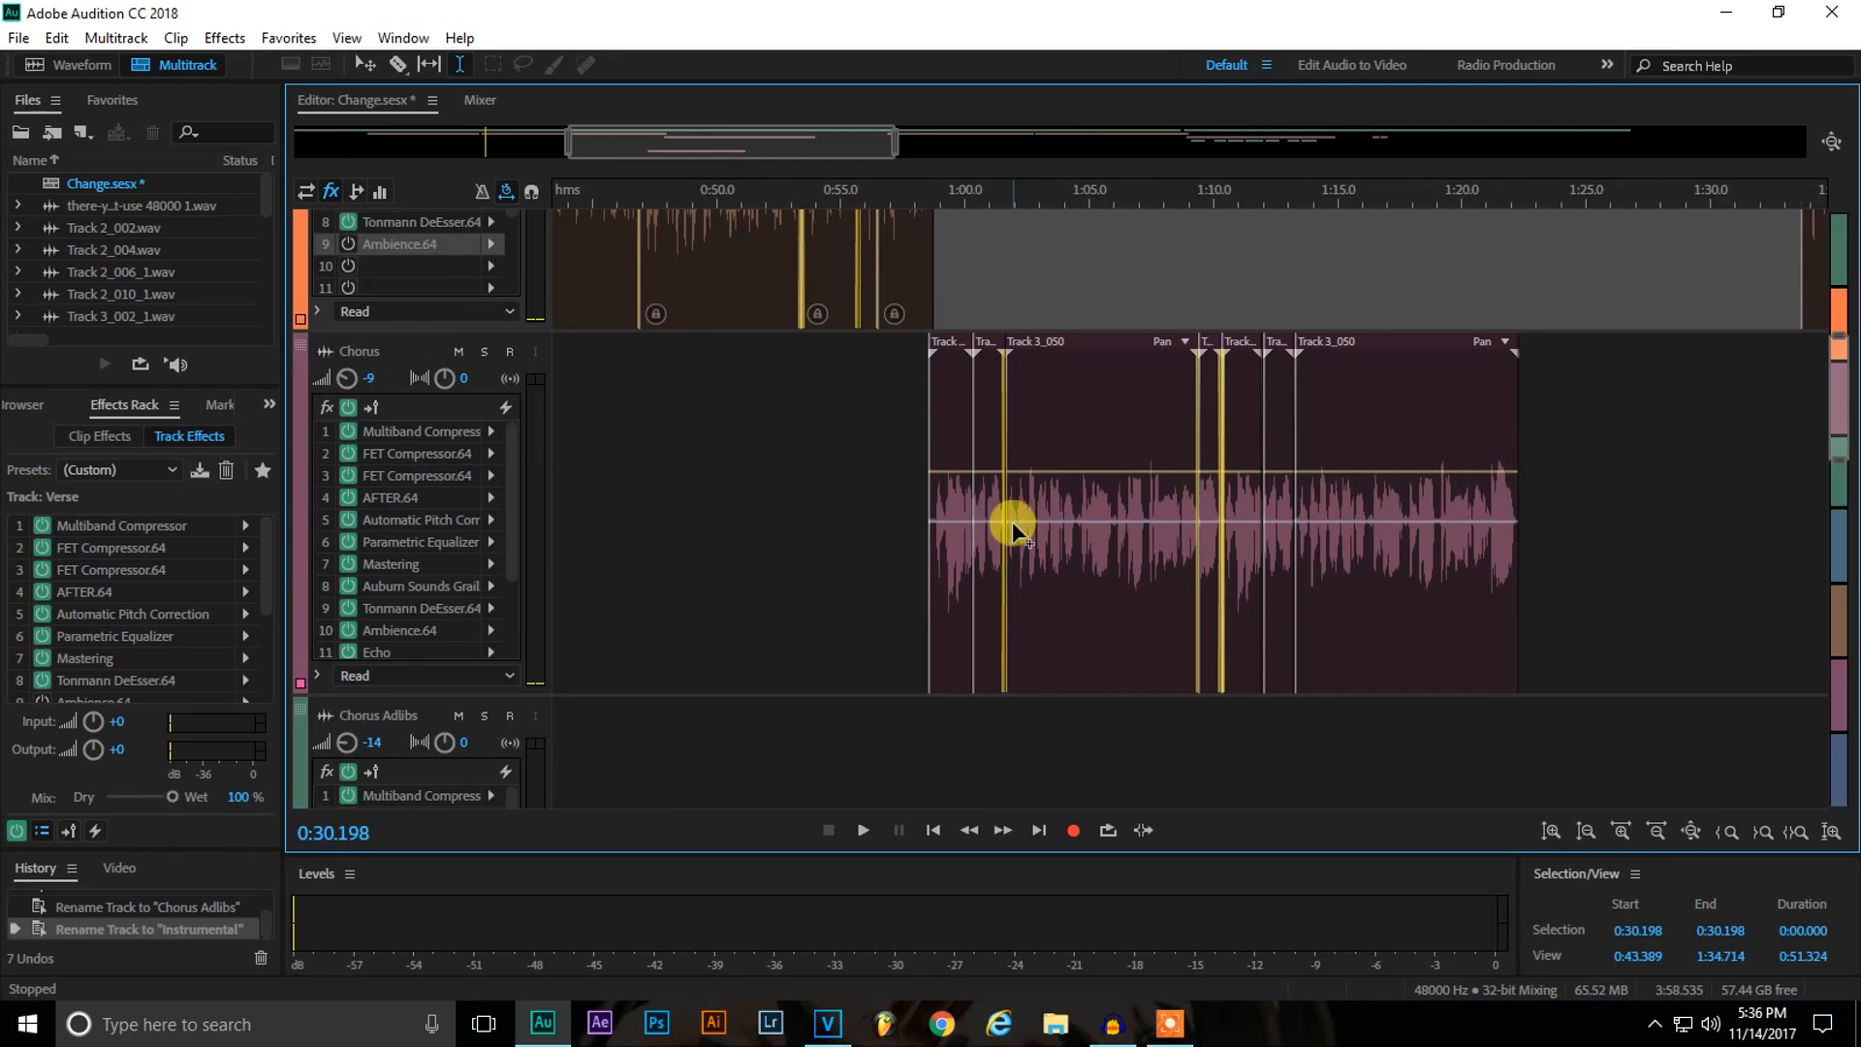
Open the Auburn Sounds Graillon 2-64 effect in slot 8 of the Chorus track and examine its settings and available presets.
{"action": "scroll", "coordinate": [850, 426], "scroll_direction": "up", "scroll_amount": 2}
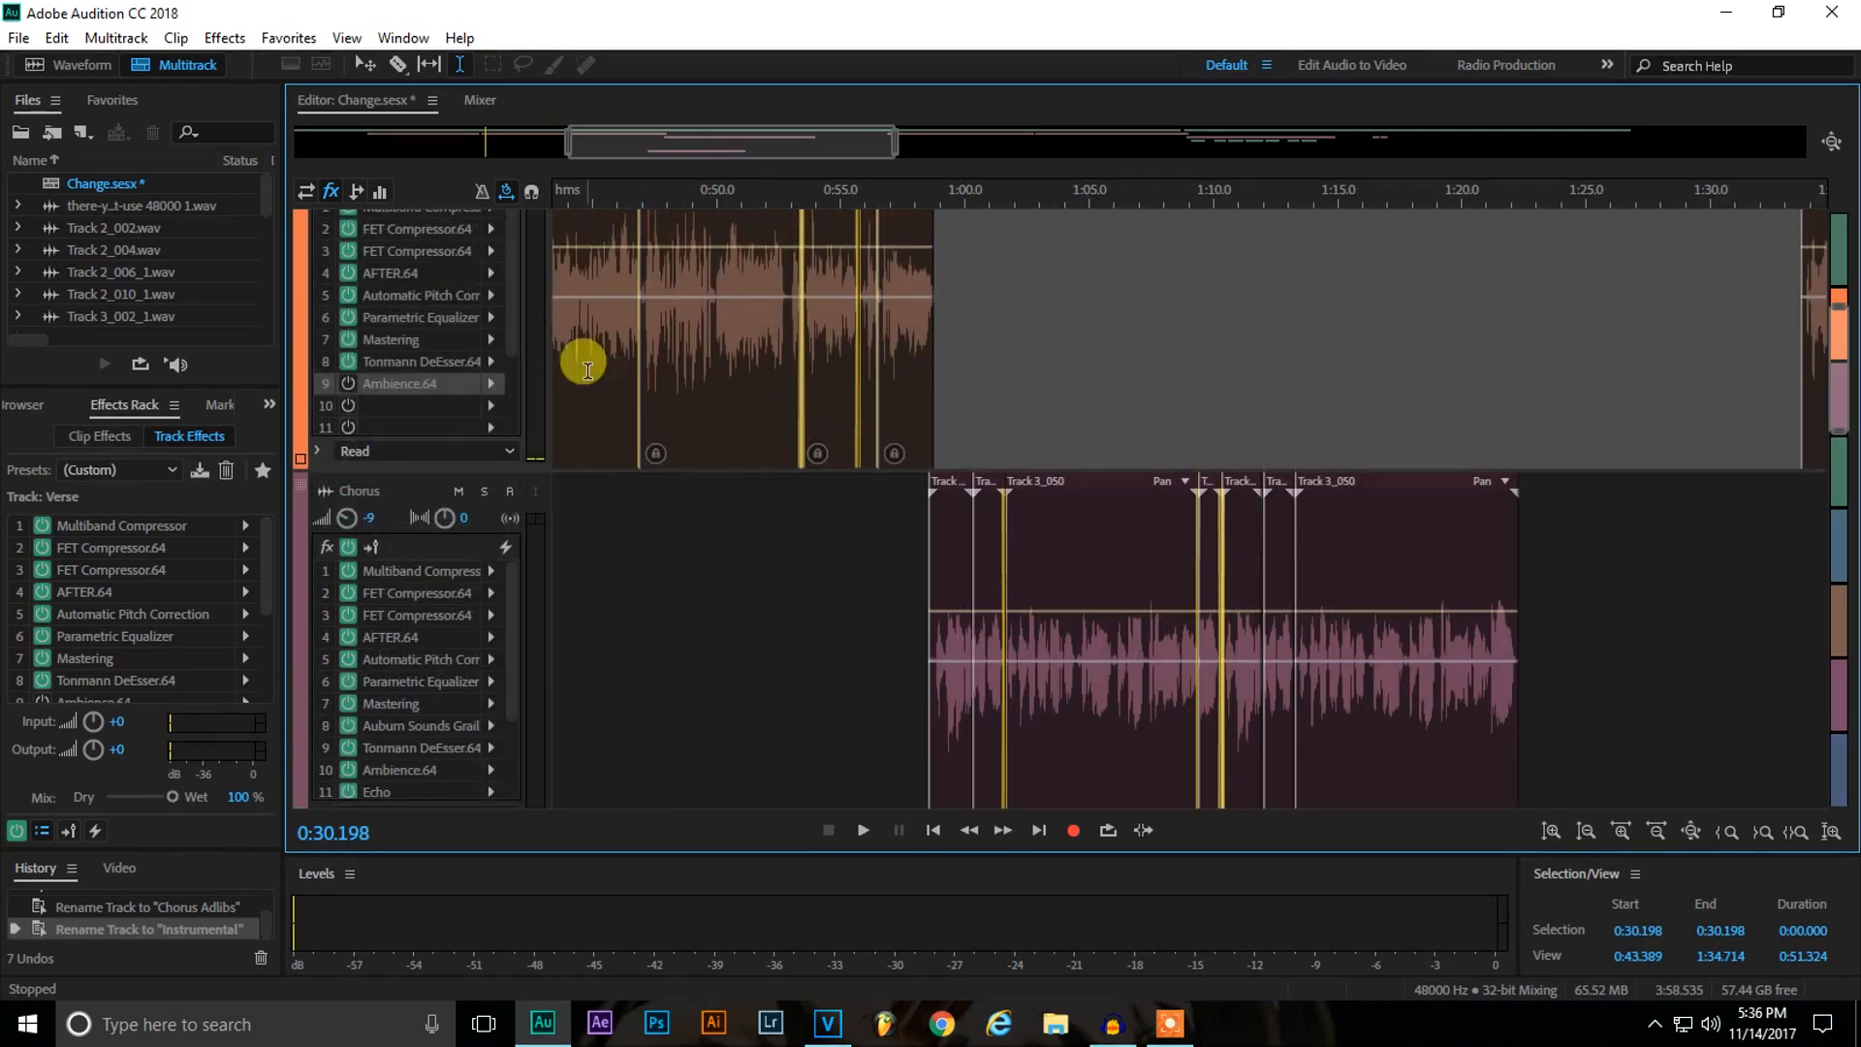
{"action": "scroll", "coordinate": [717, 378], "scroll_direction": "down", "scroll_amount": 1}
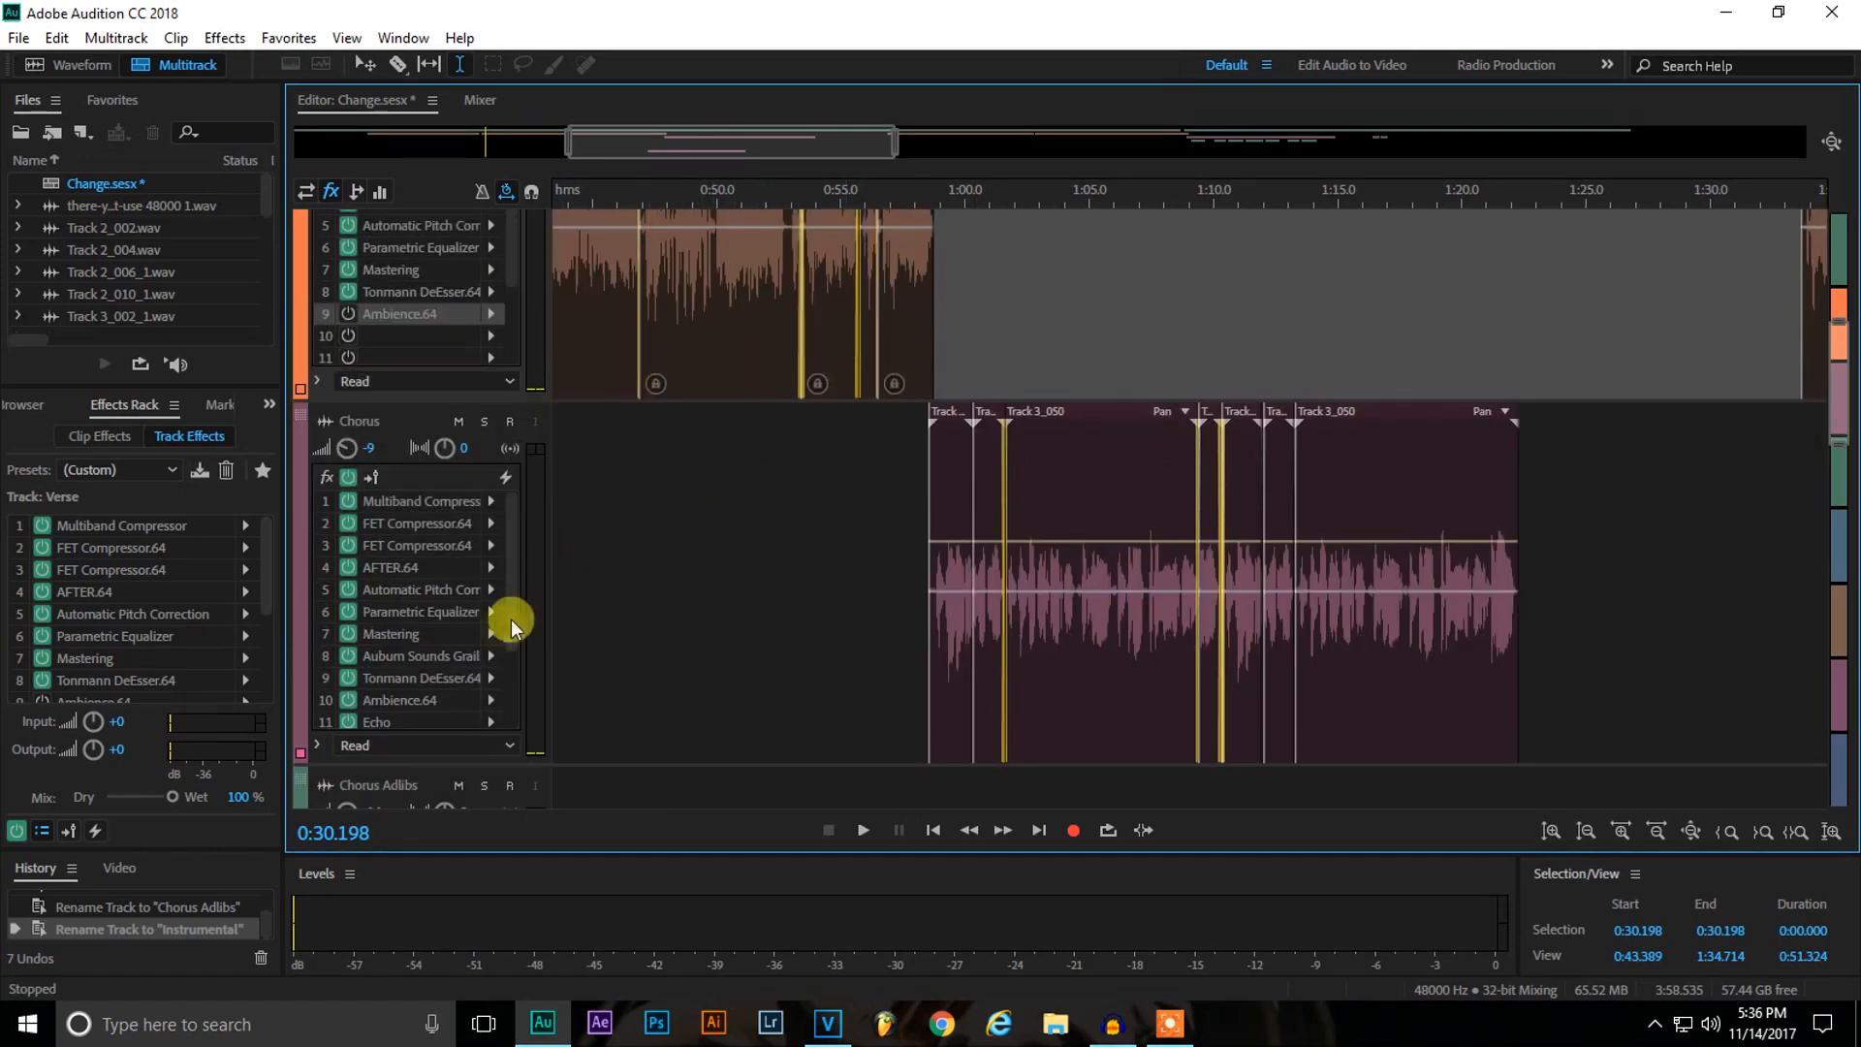
{"action": "double_click", "coordinate": [440, 657]}
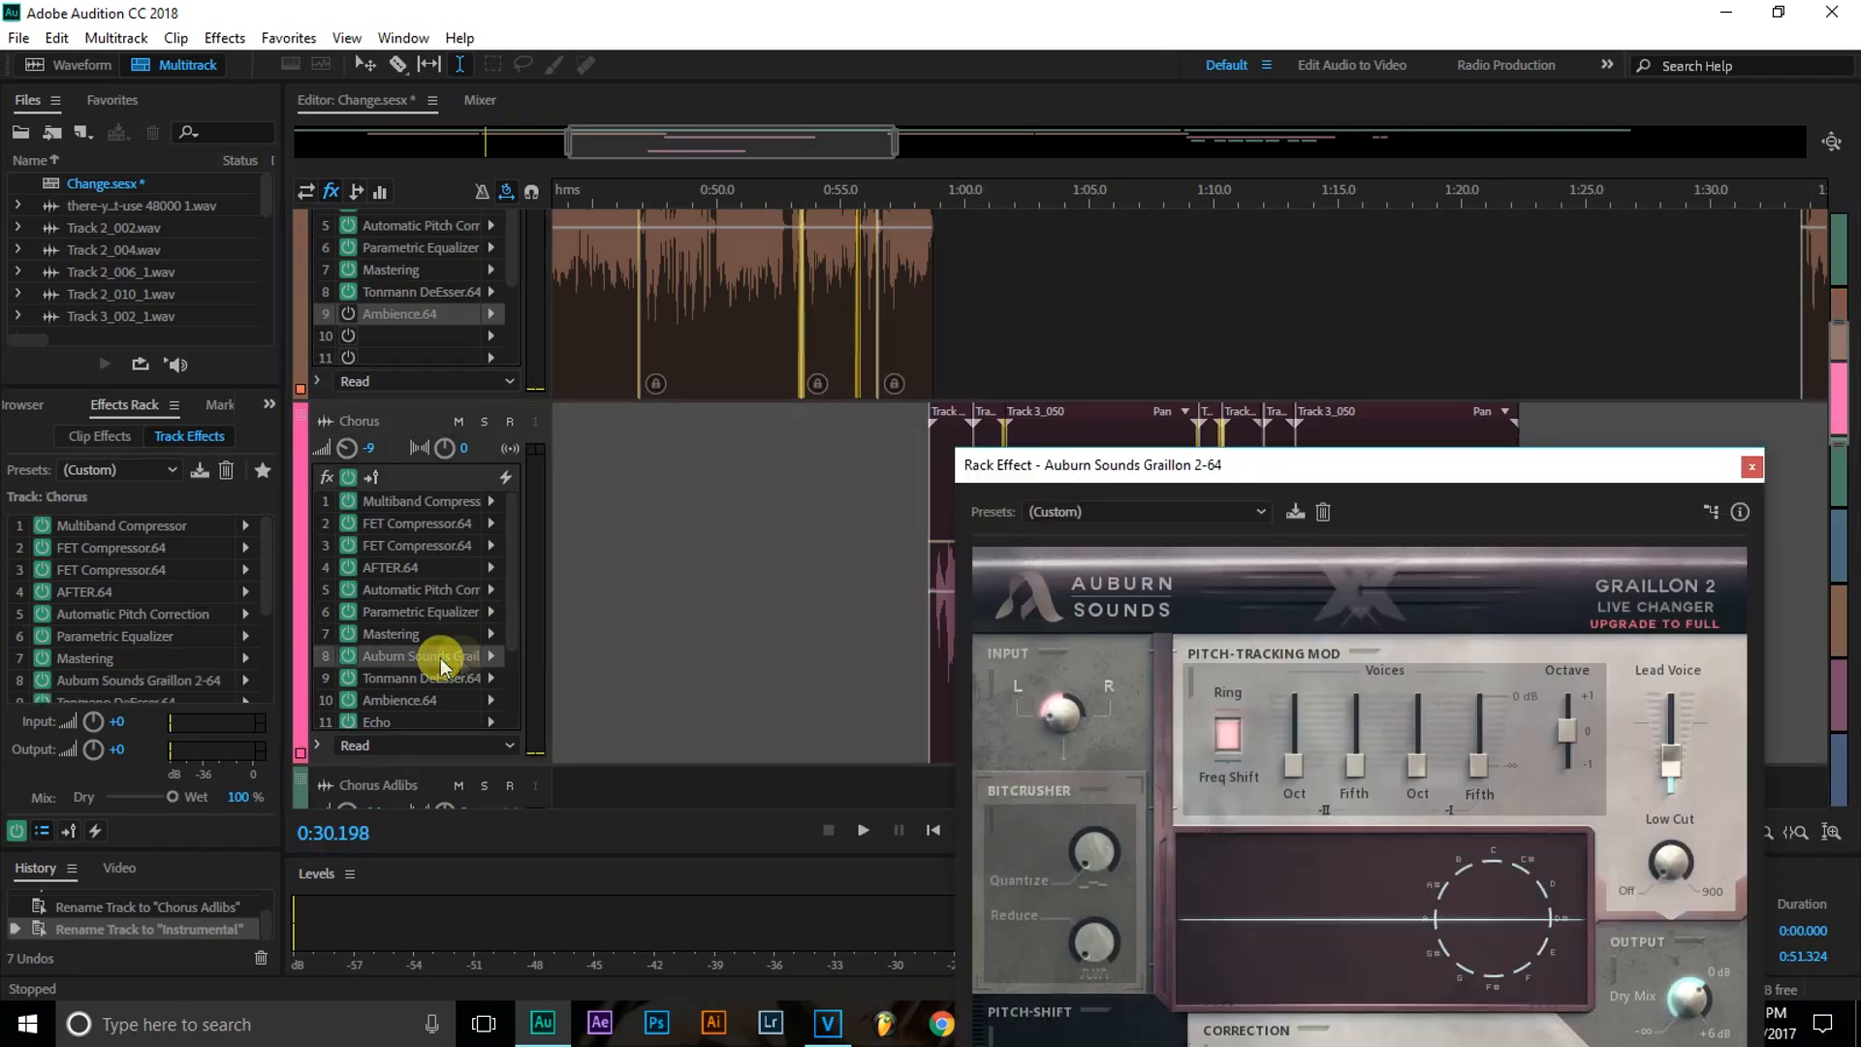
{"action": "left_click_drag", "start_coordinate": [1197, 448], "coordinate": [964, 118]}
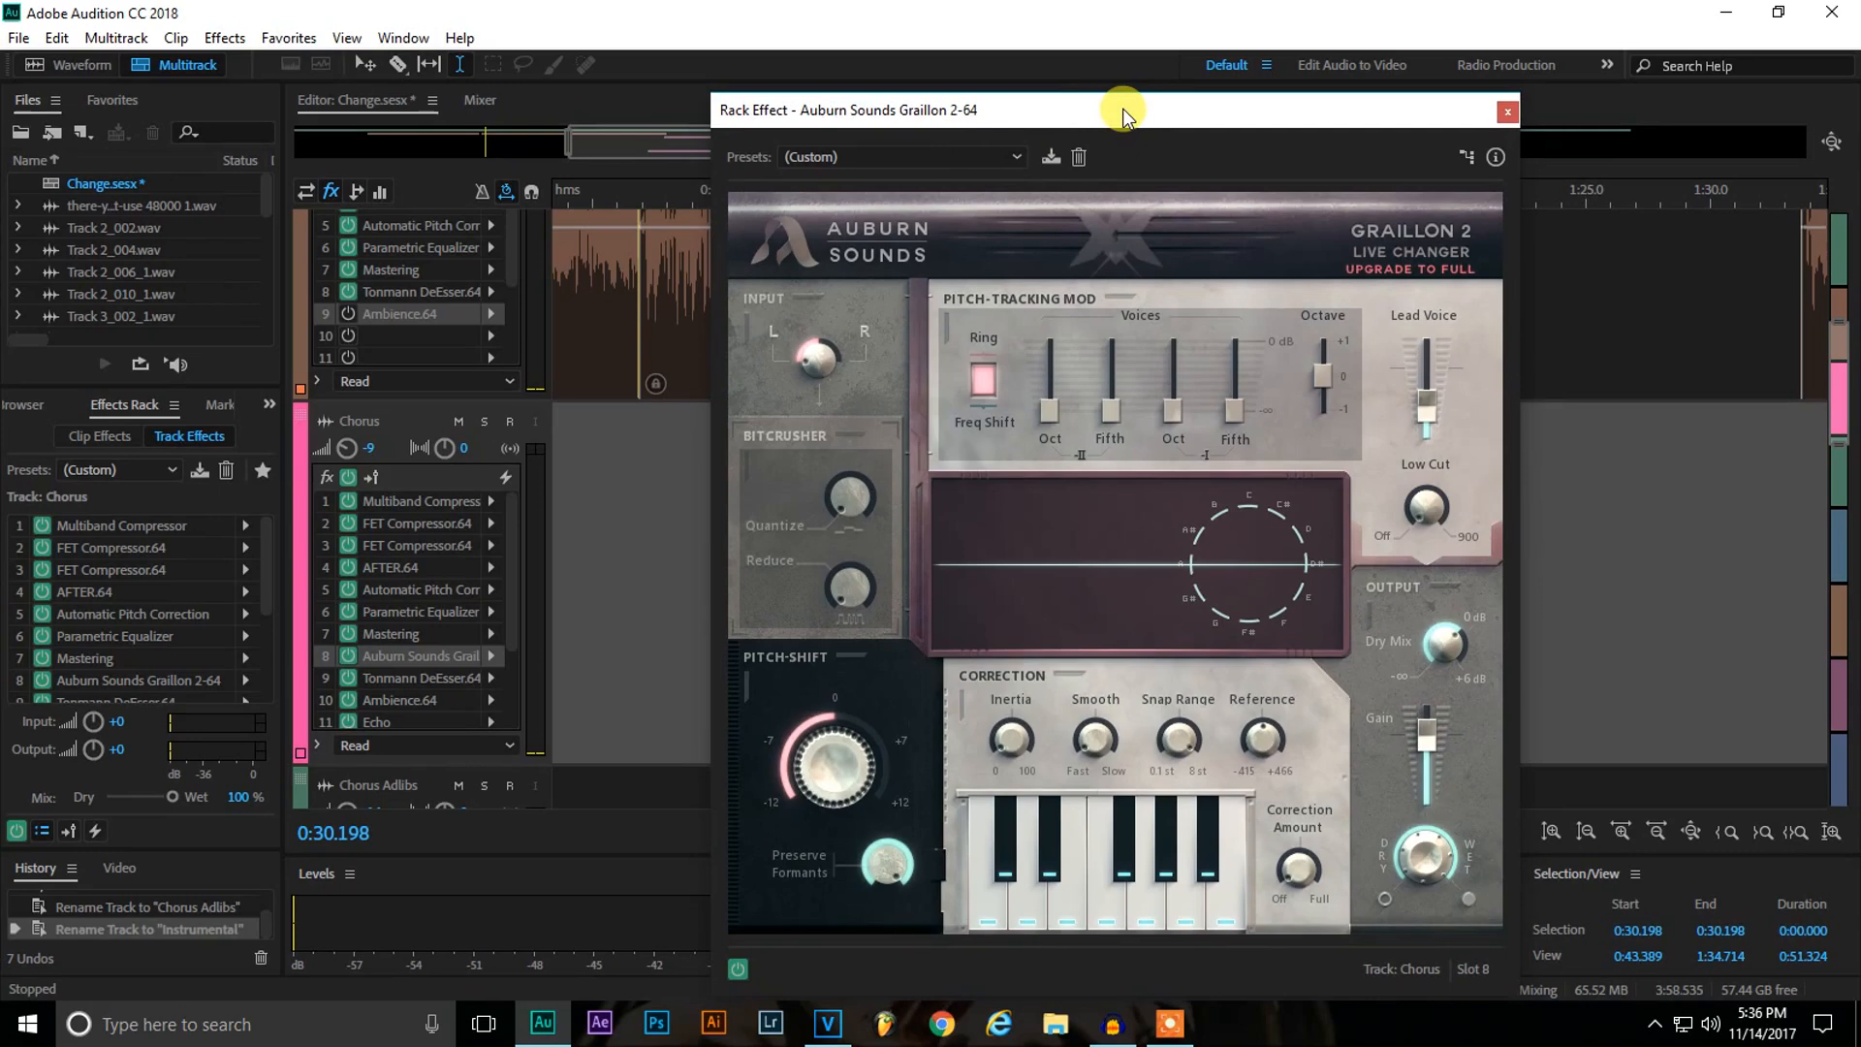
{"action": "left_click", "coordinate": [945, 155]}
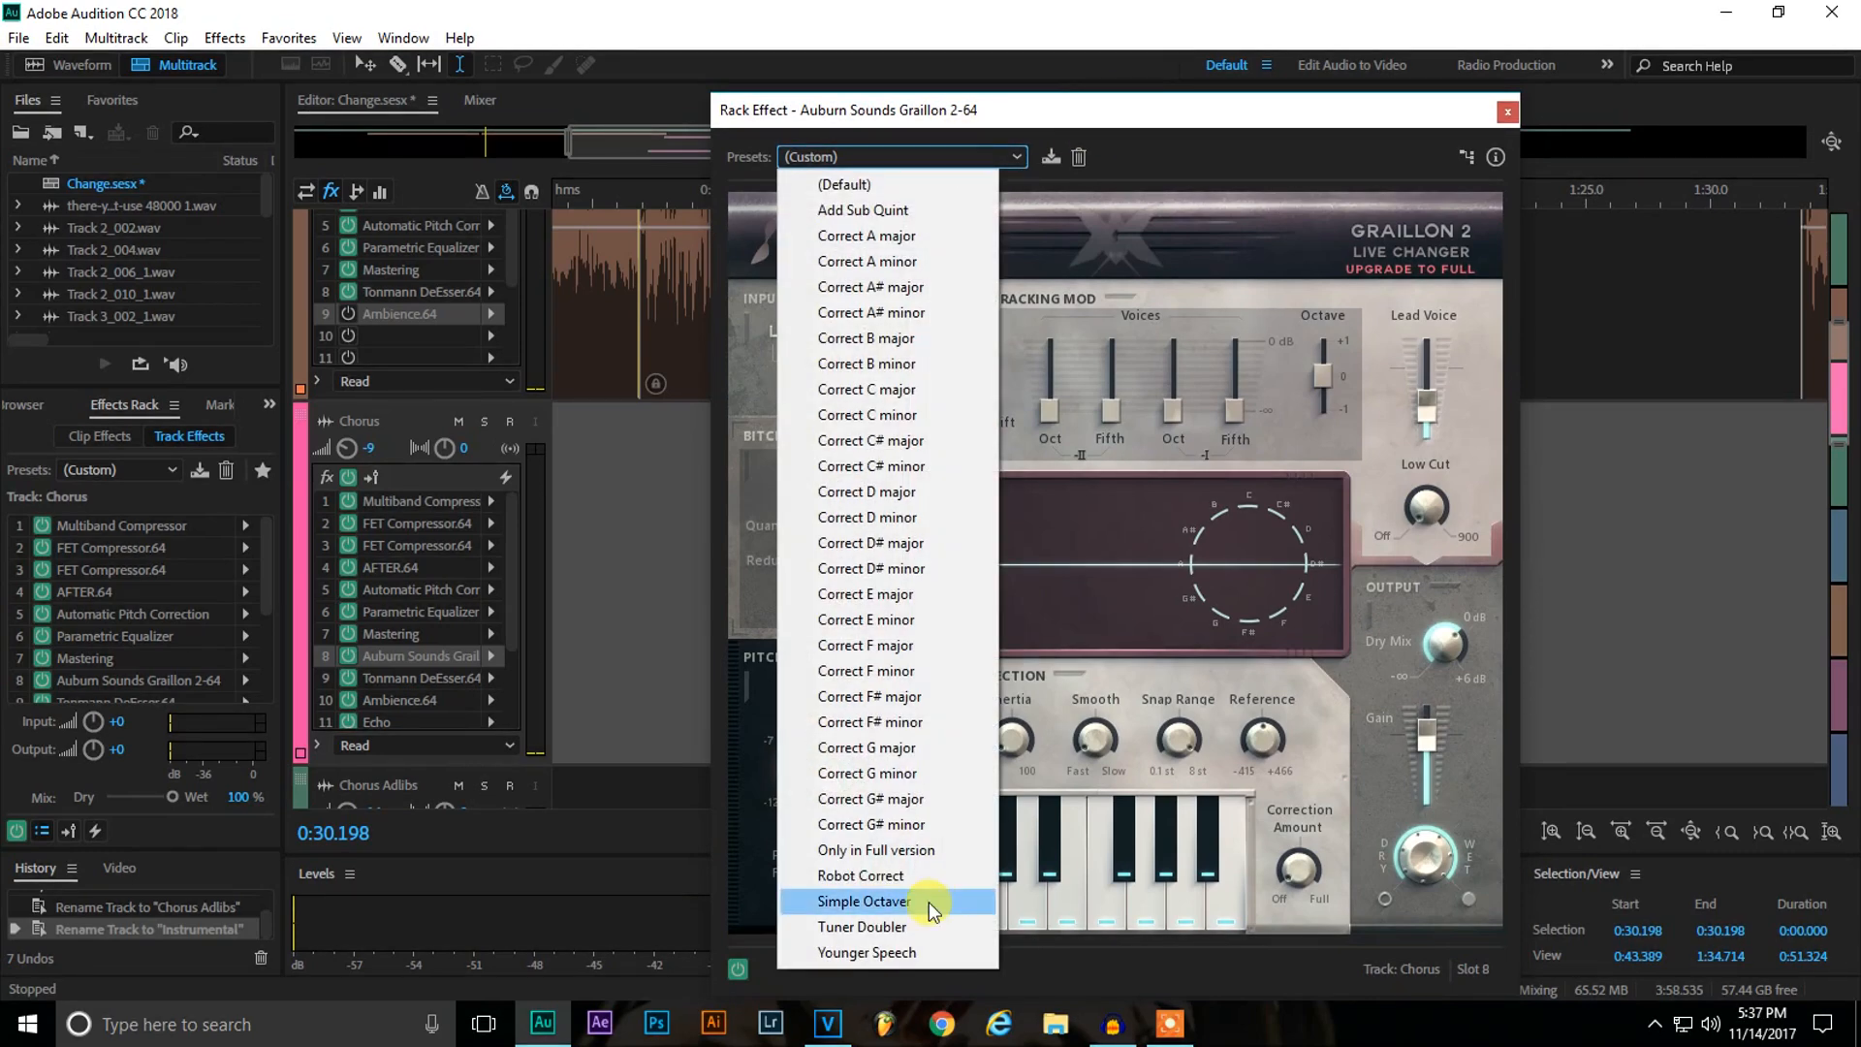
{"action": "left_click", "coordinate": [1213, 126]}
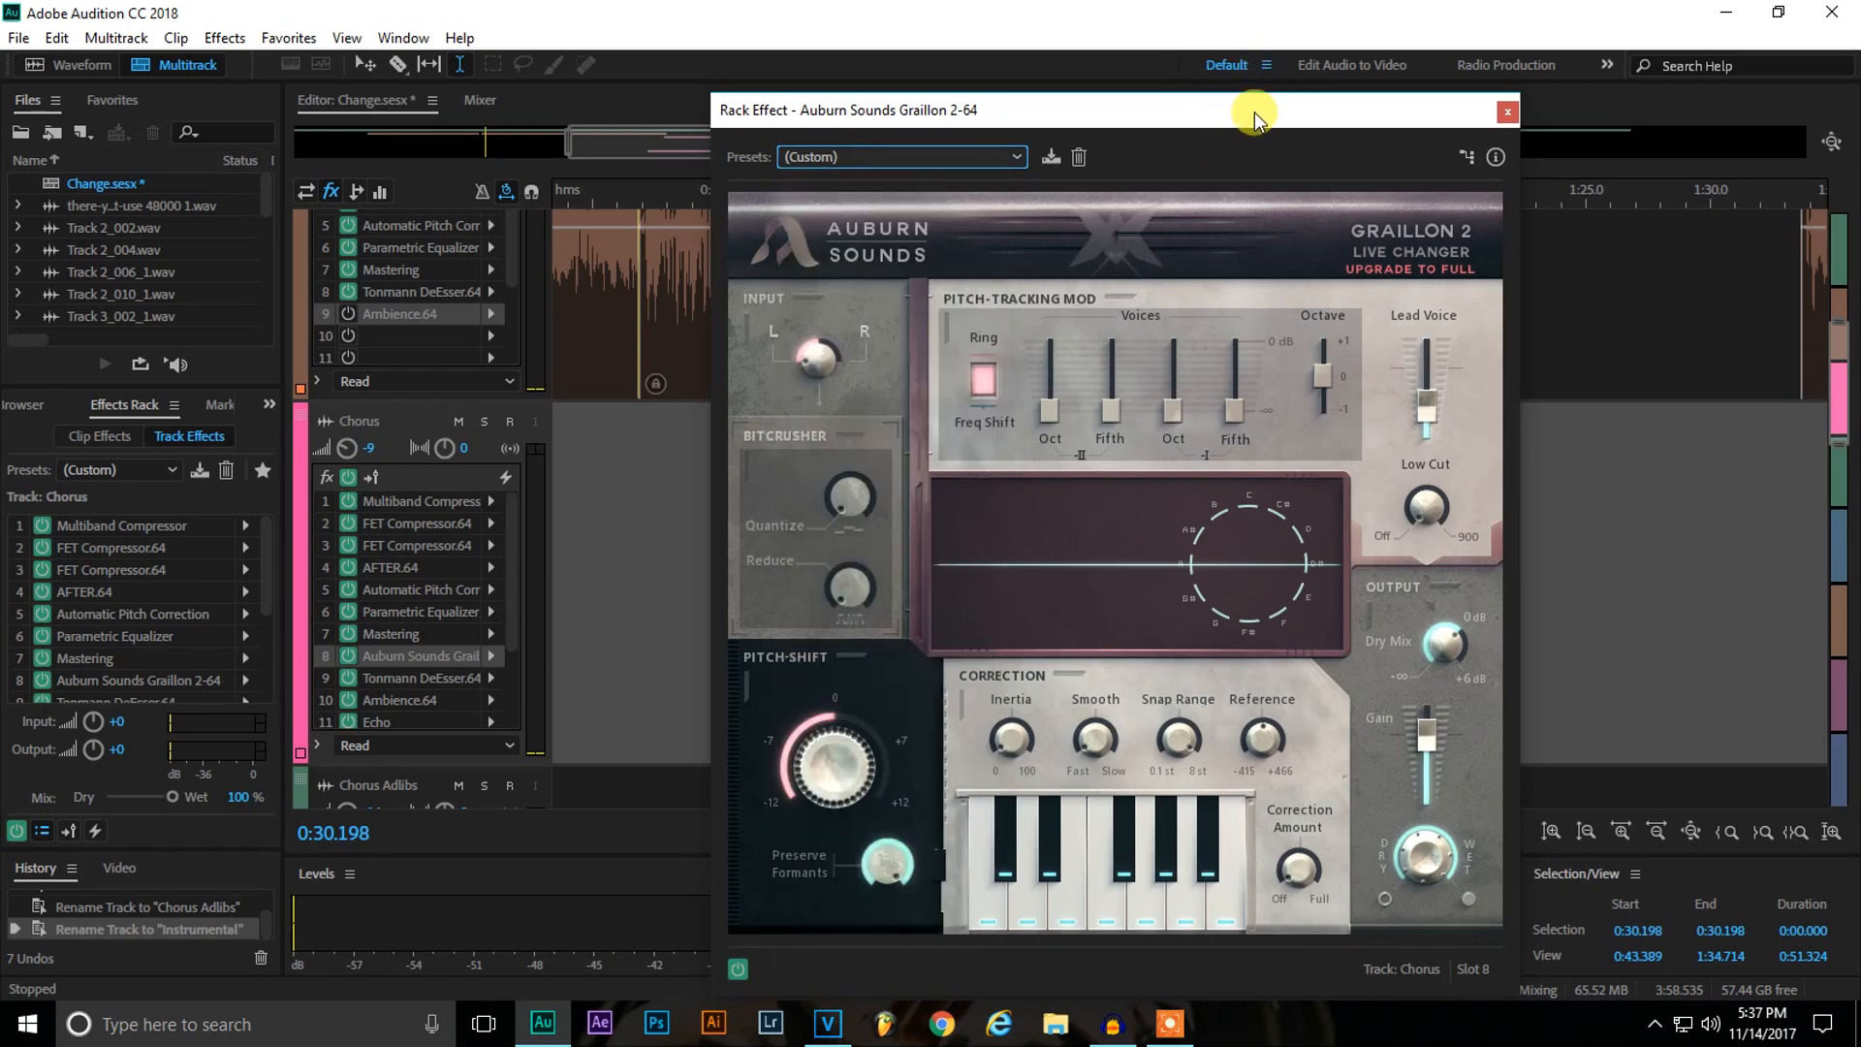
{"action": "left_click_drag", "start_coordinate": [1254, 113], "coordinate": [1125, 118]}
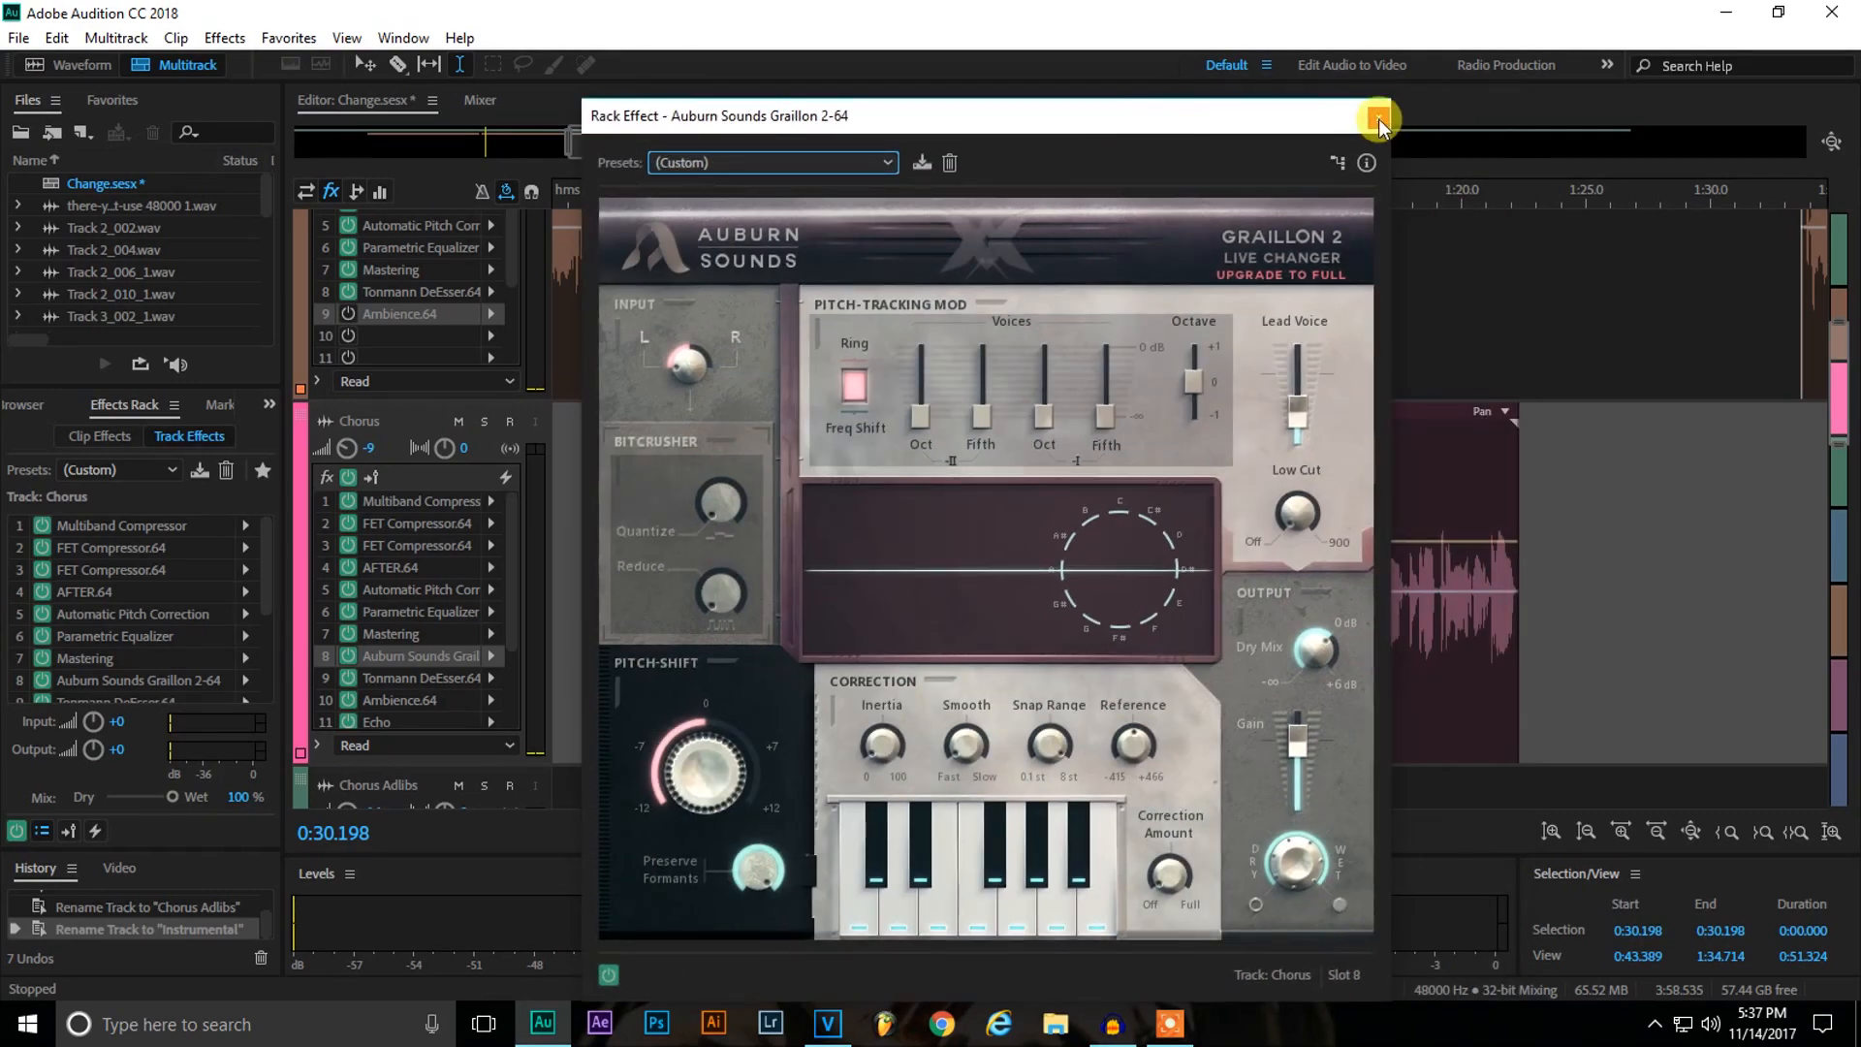
Solo the Chorus track and play it from about 0:56.4, toggling the slot 8 Graillon effect during playback to compare.
{"action": "left_click_drag", "start_coordinate": [1310, 120], "coordinate": [994, 620]}
{"action": "left_click", "coordinate": [874, 453]}
{"action": "left_click", "coordinate": [483, 423]}
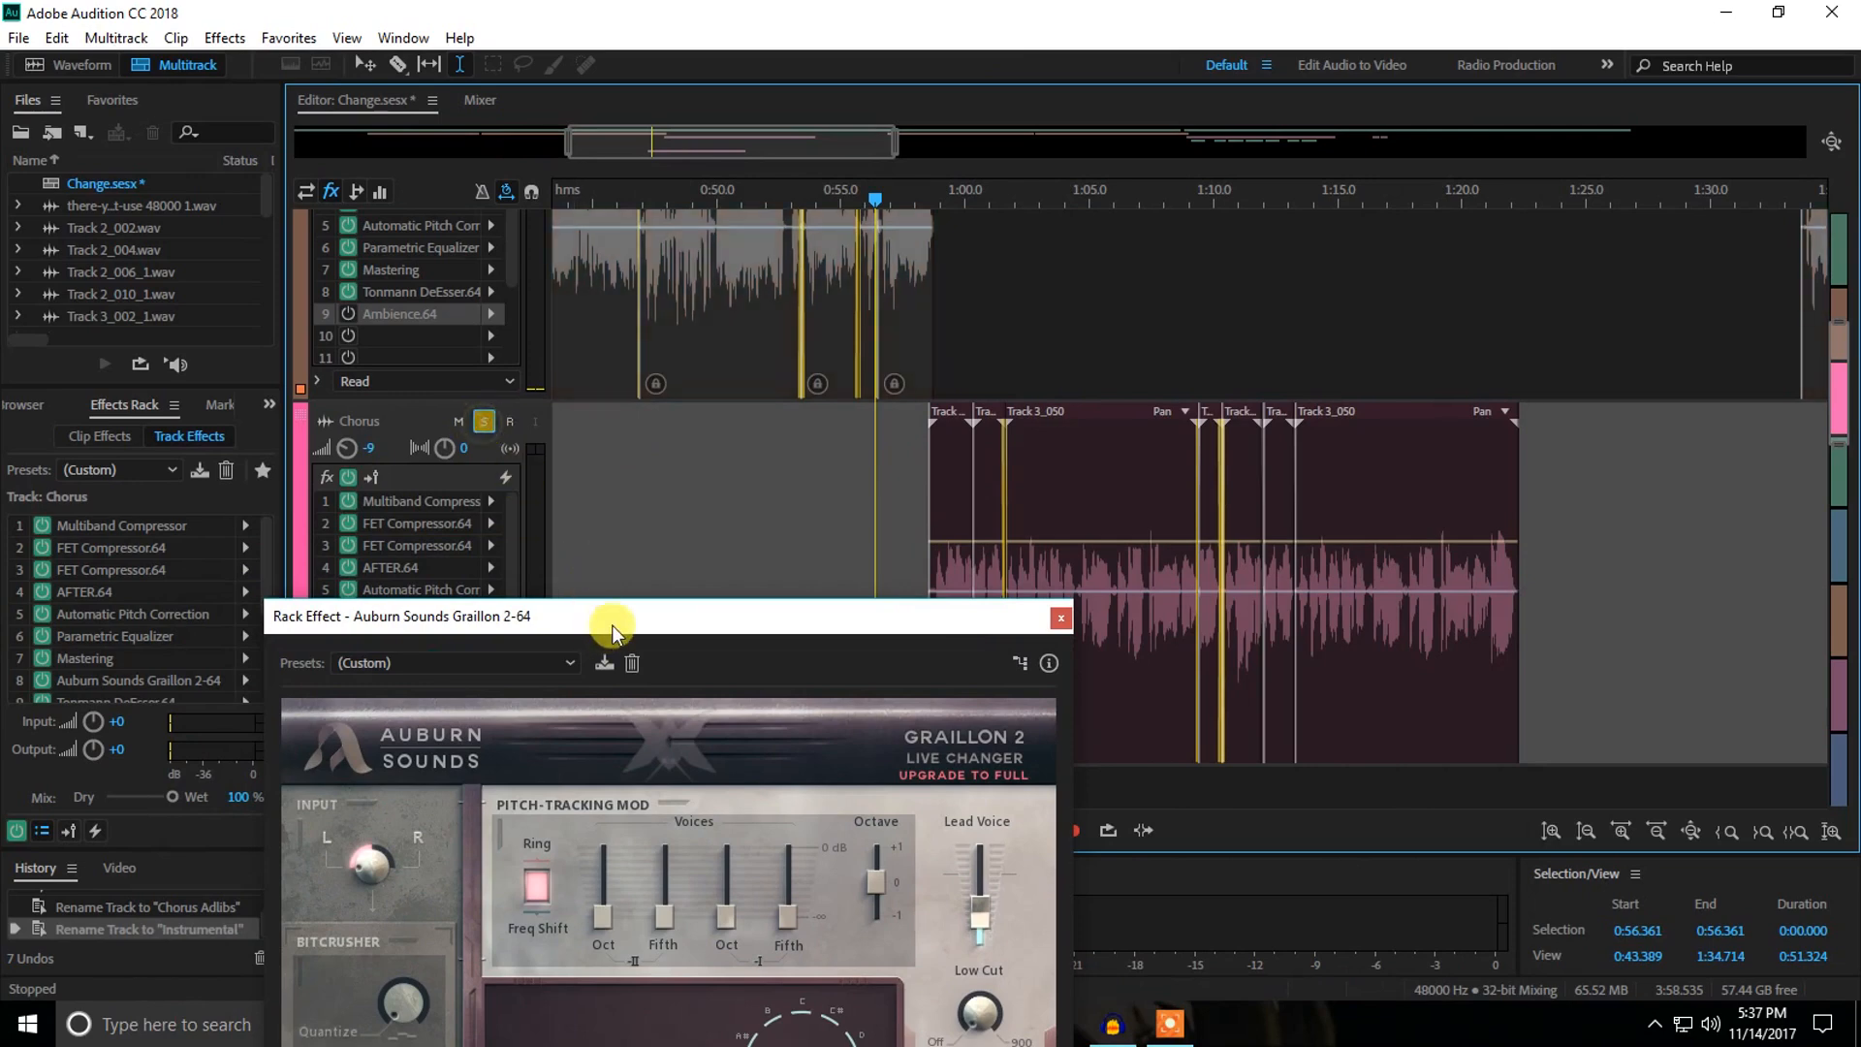
{"action": "left_click_drag", "start_coordinate": [612, 625], "coordinate": [747, 373]}
{"action": "left_click", "coordinate": [1193, 366]}
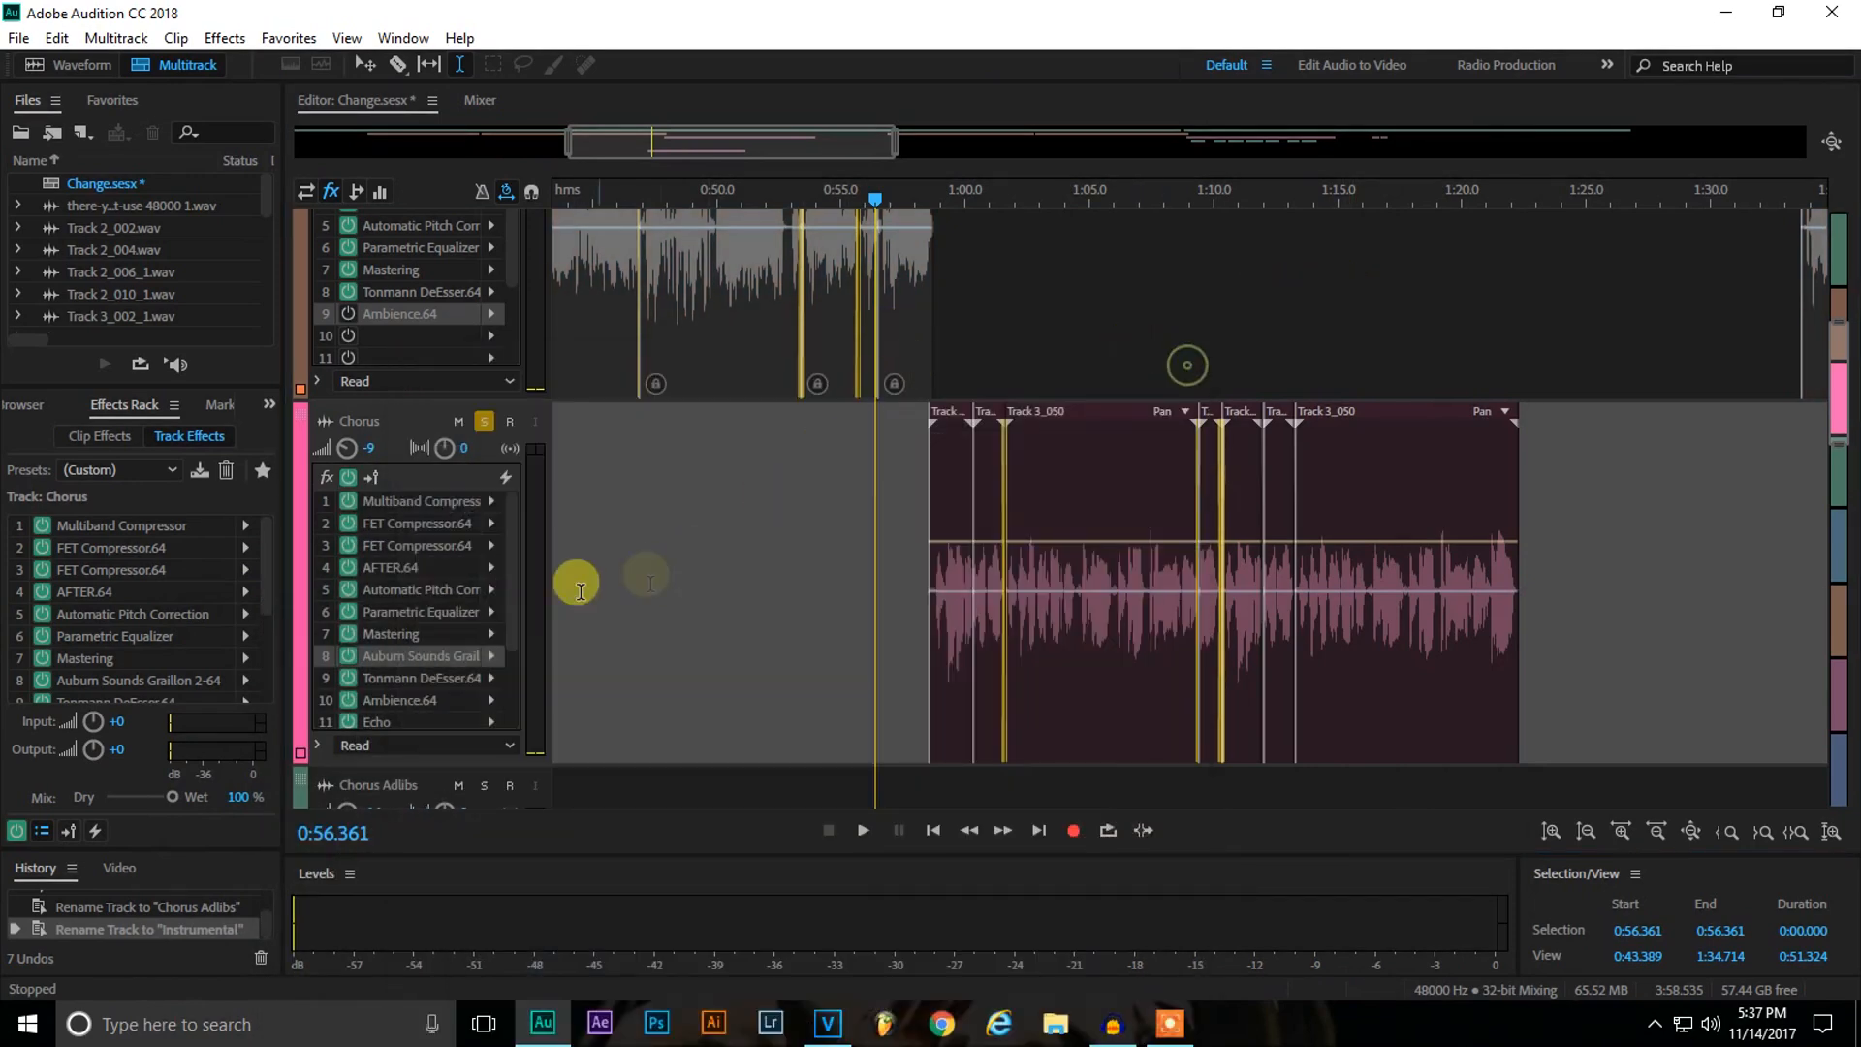
{"action": "left_click", "coordinate": [347, 656]}
{"action": "key", "text": "space"}
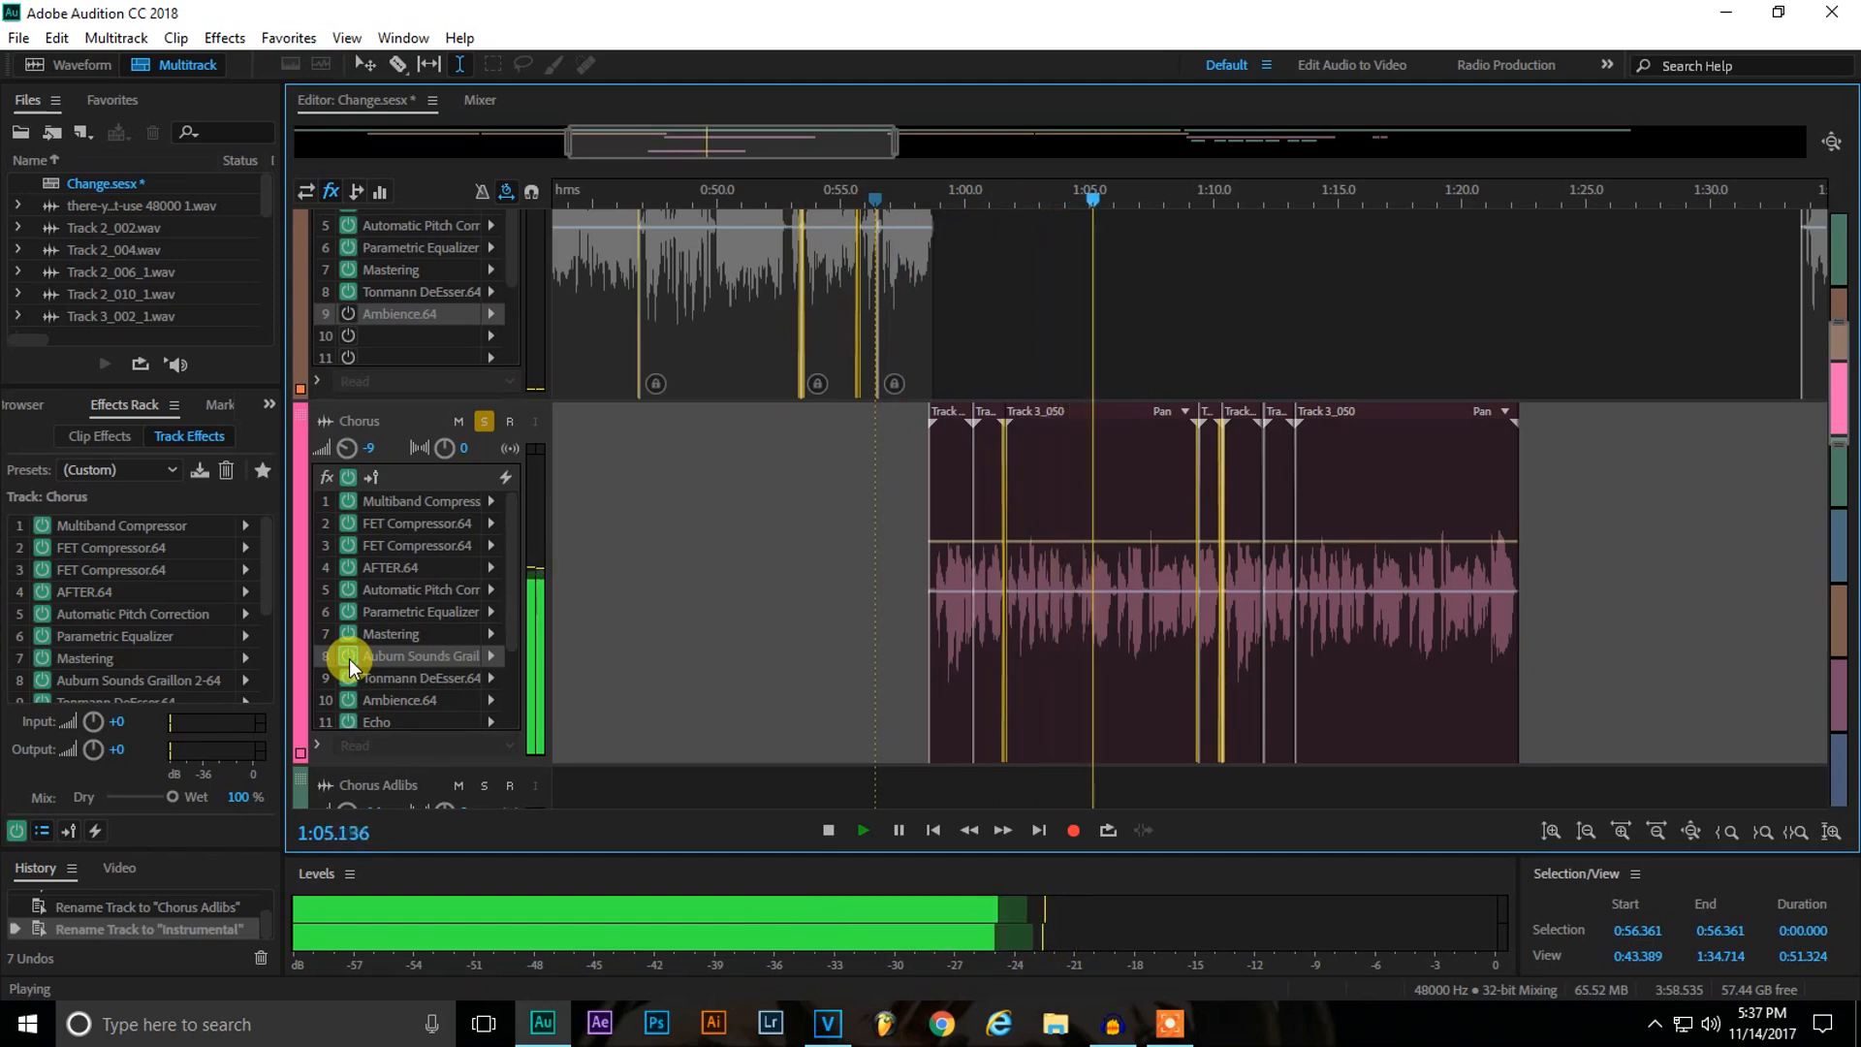
{"action": "left_click", "coordinate": [349, 659]}
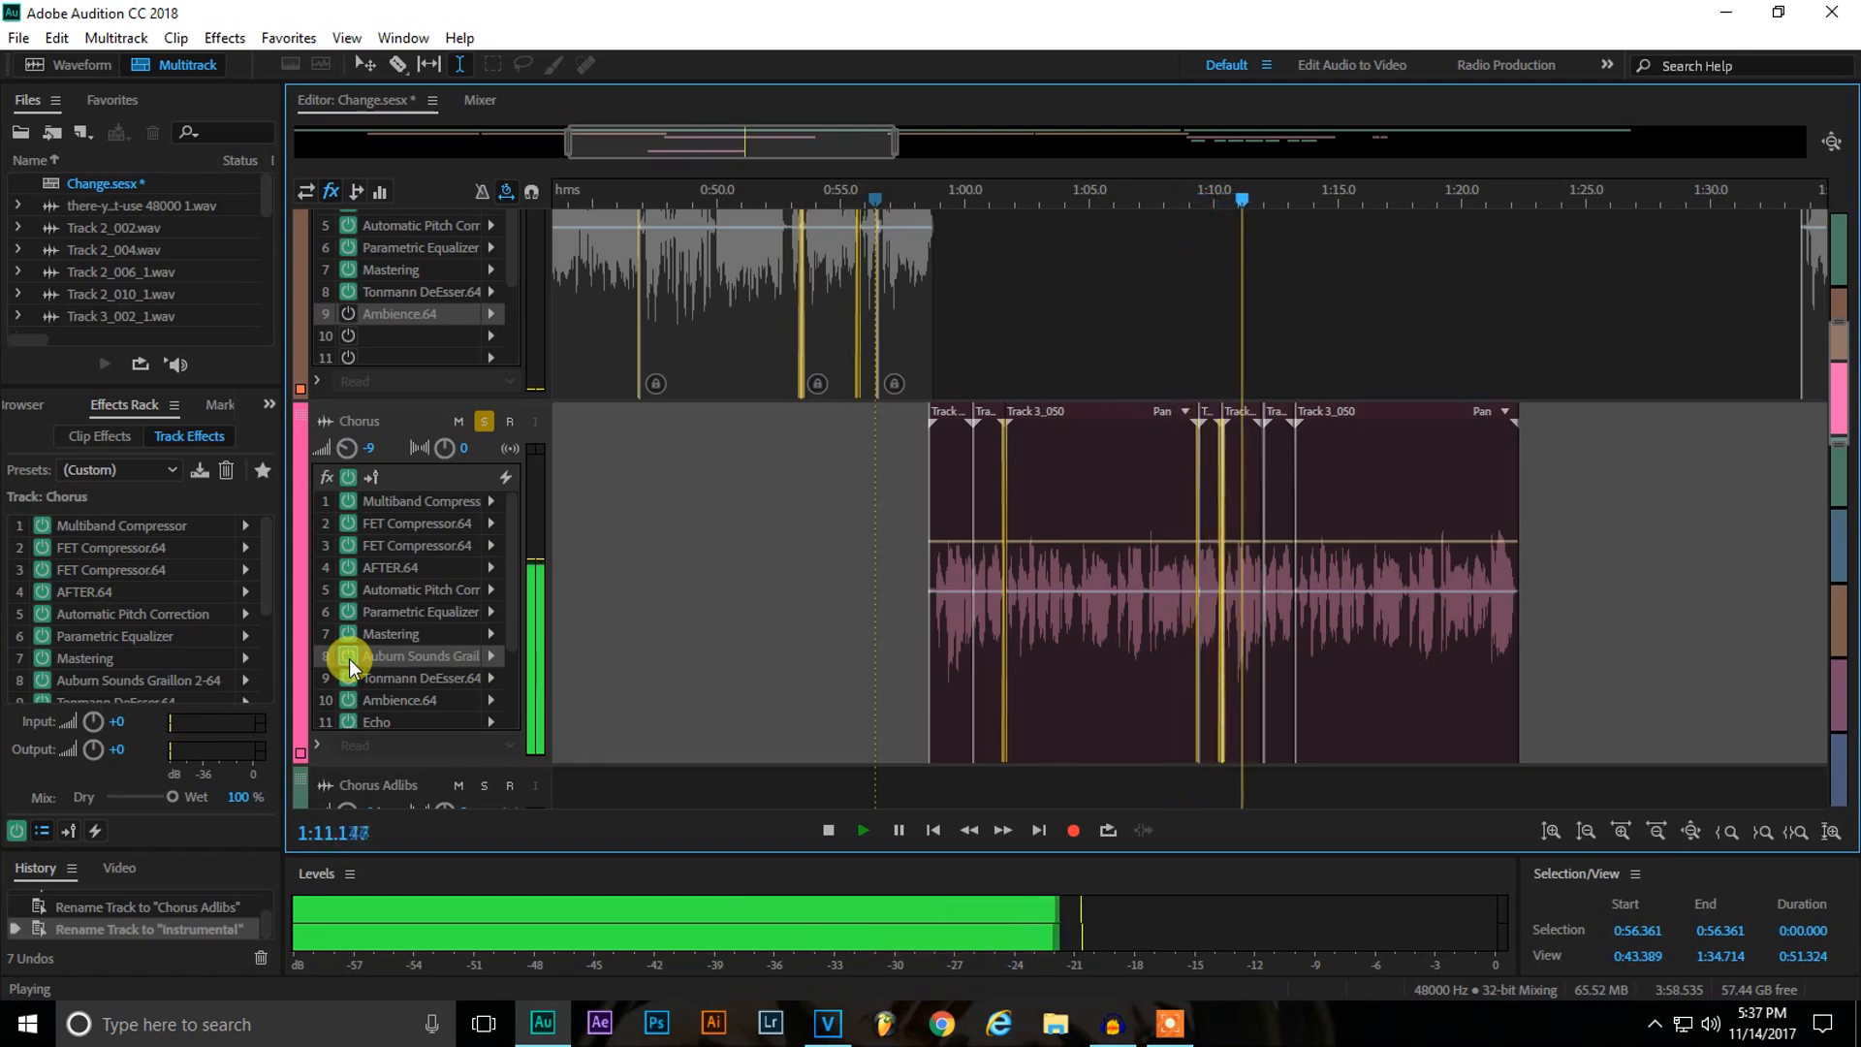
{"action": "key", "text": "space"}
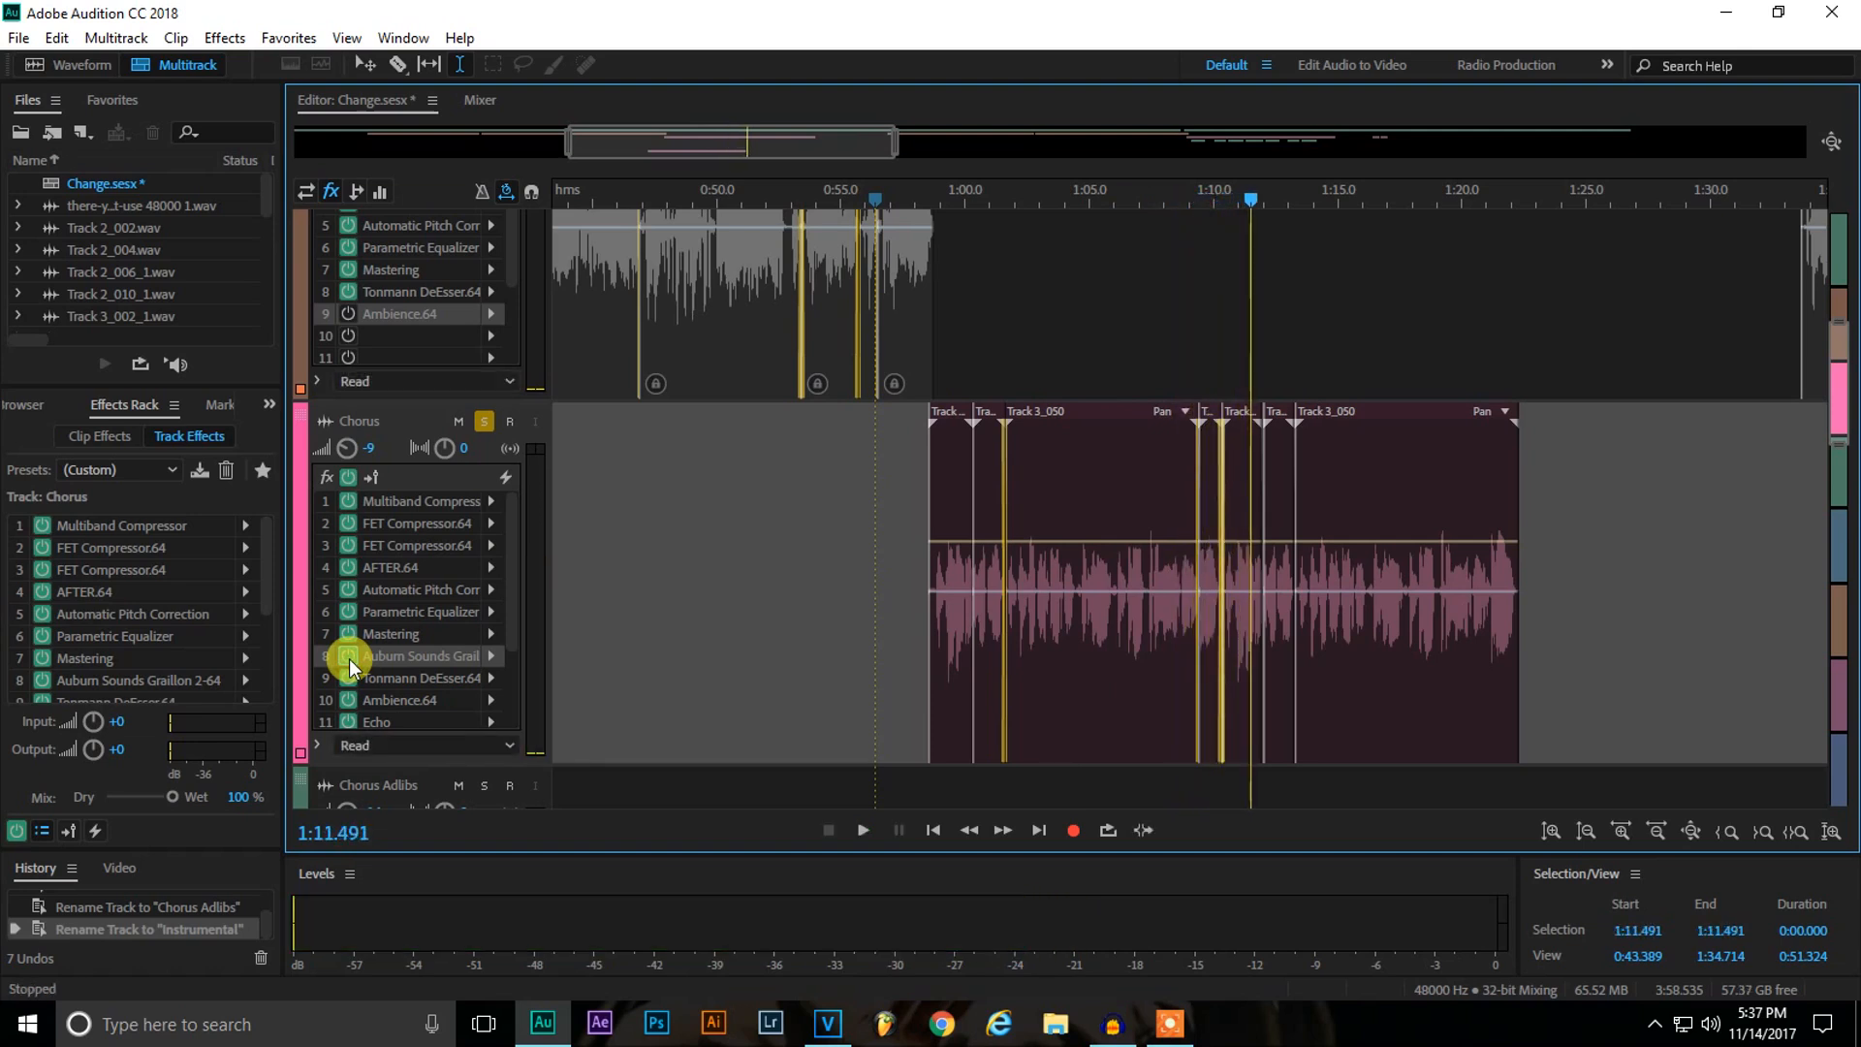
Unsolo the Chorus and play the full mix from about 0:56.9, toggling the slot 8 Graillon effect and leaving it off.
{"action": "left_click", "coordinate": [484, 420]}
{"action": "left_click", "coordinate": [886, 487]}
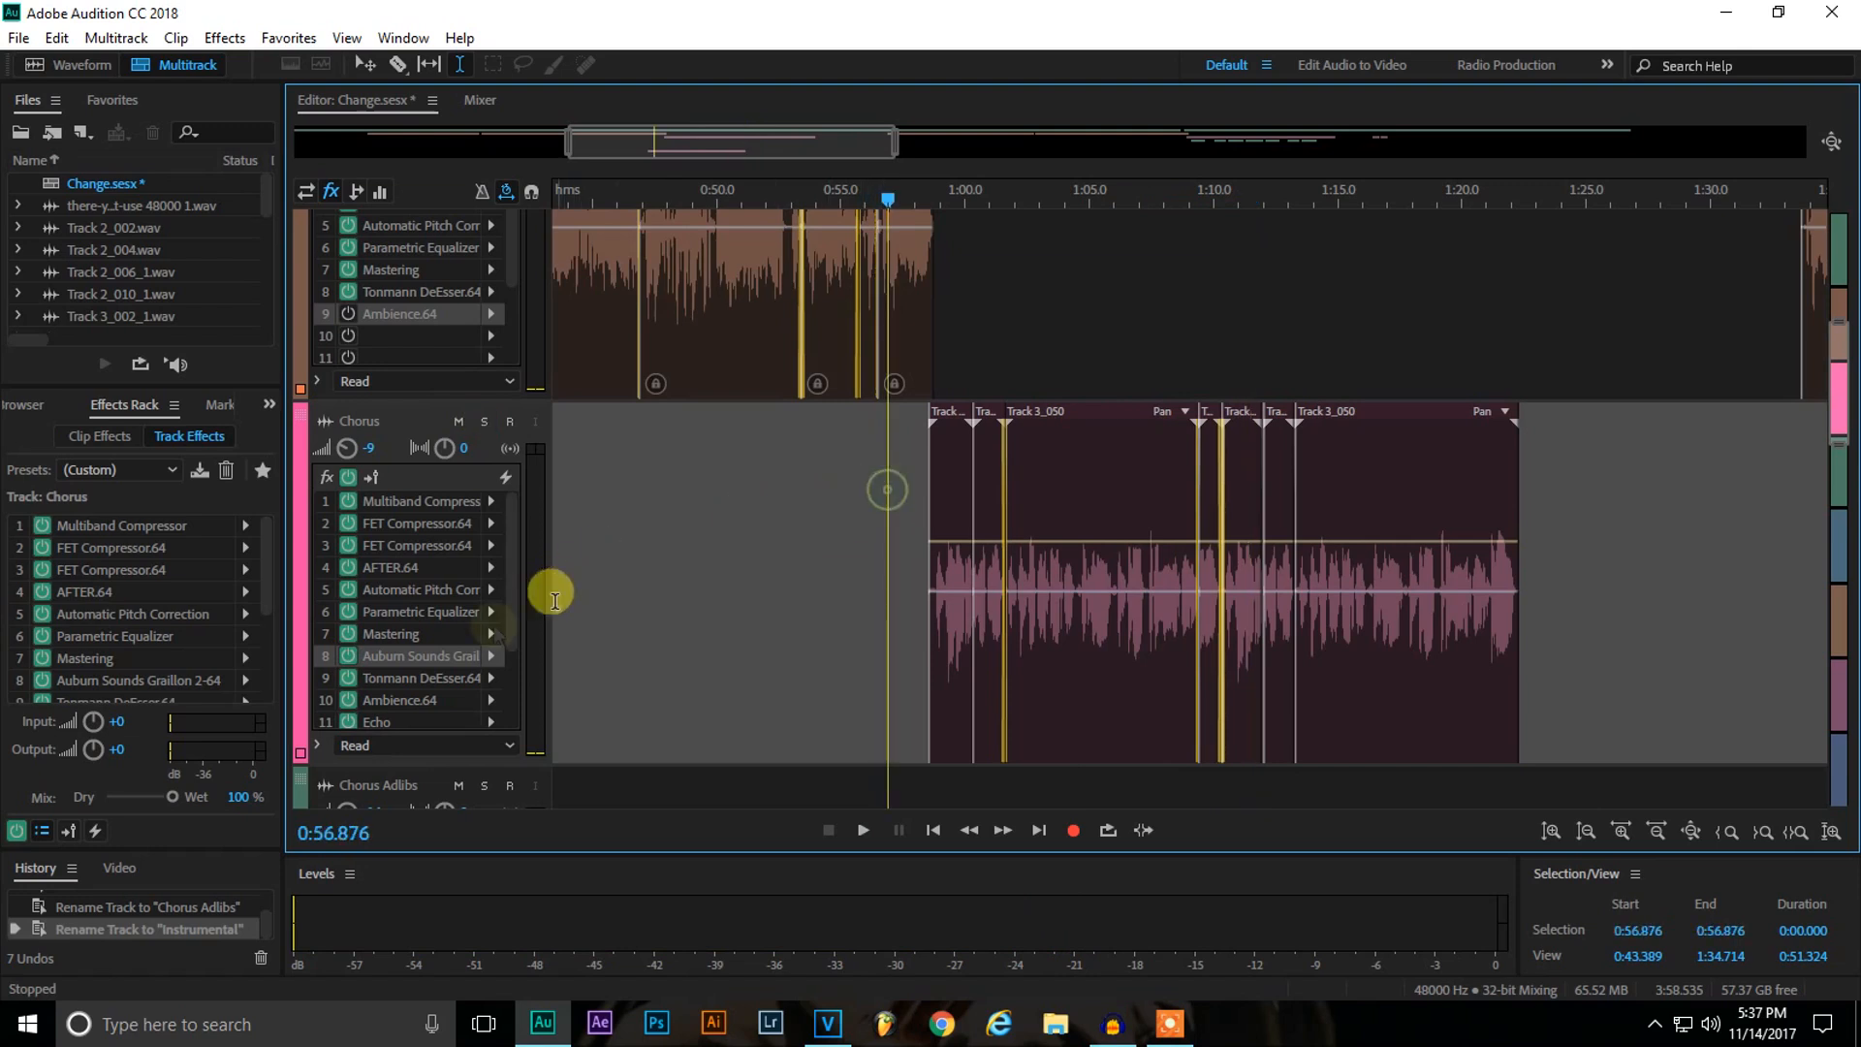
{"action": "left_click", "coordinate": [351, 657]}
{"action": "key", "text": "space"}
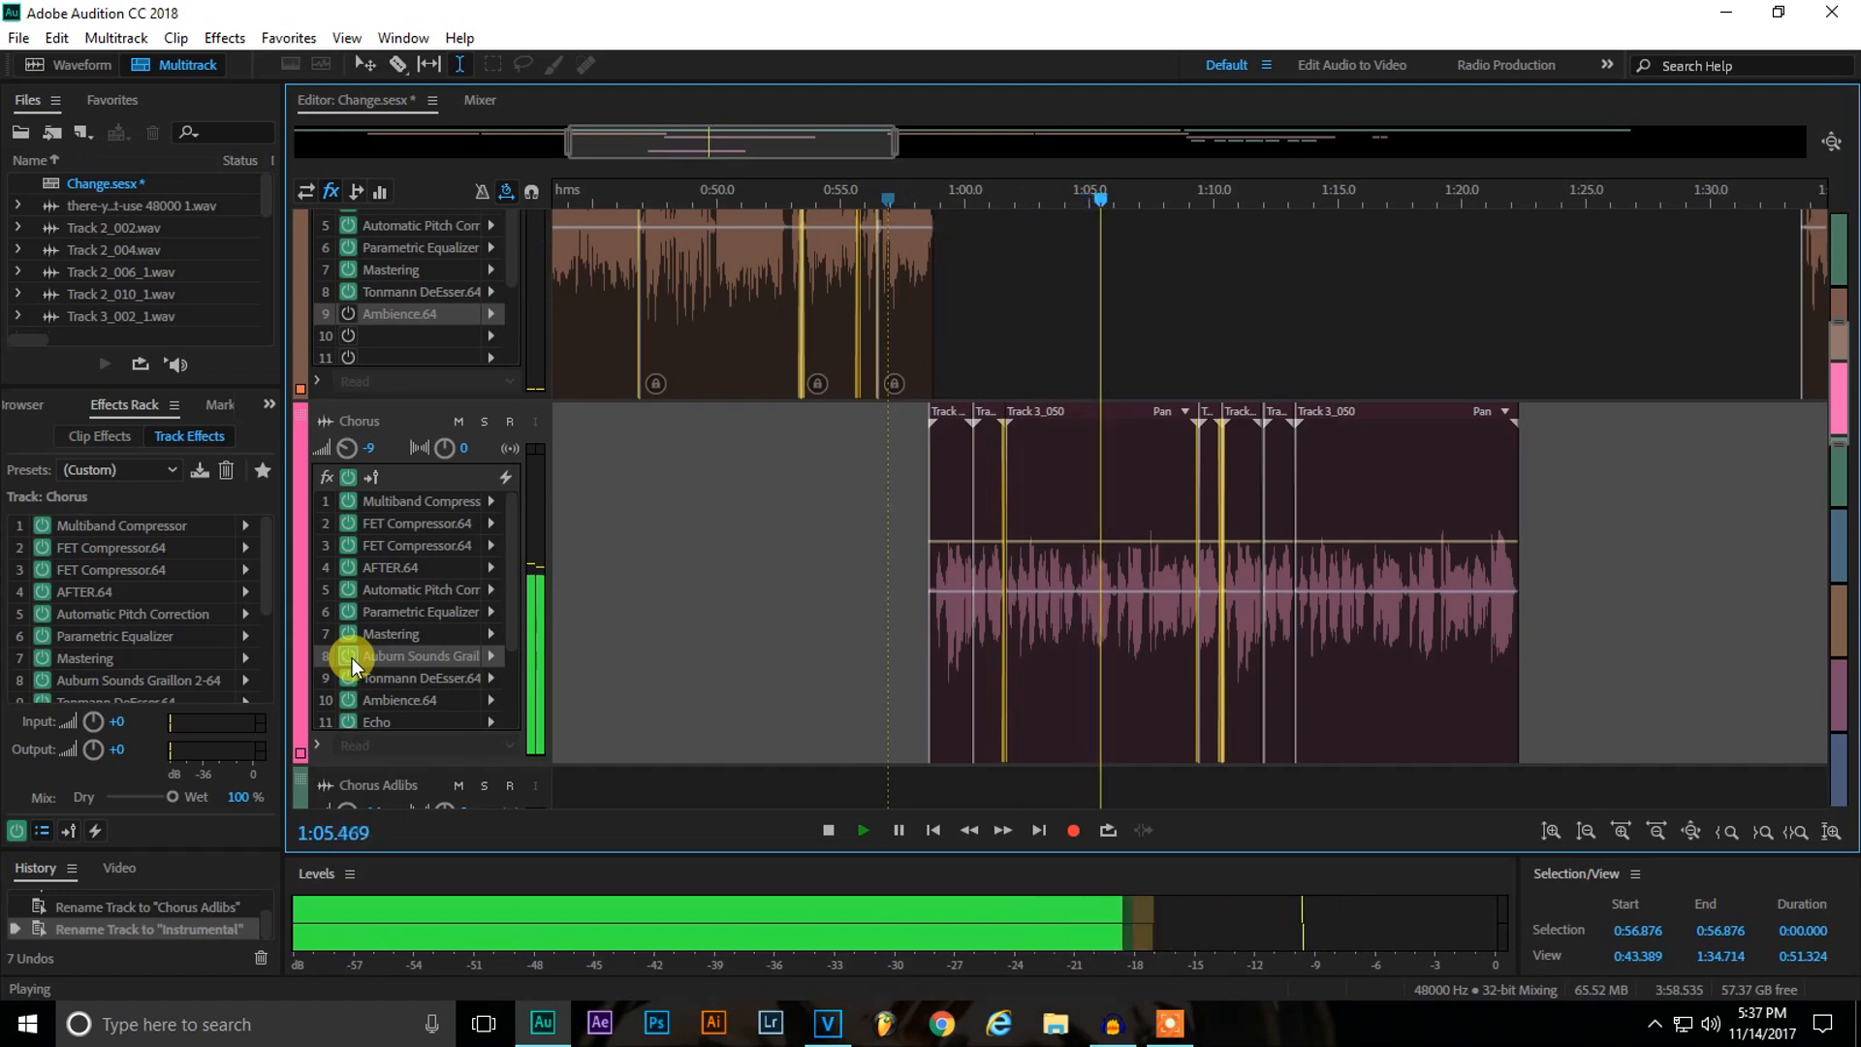
{"action": "left_click", "coordinate": [349, 656]}
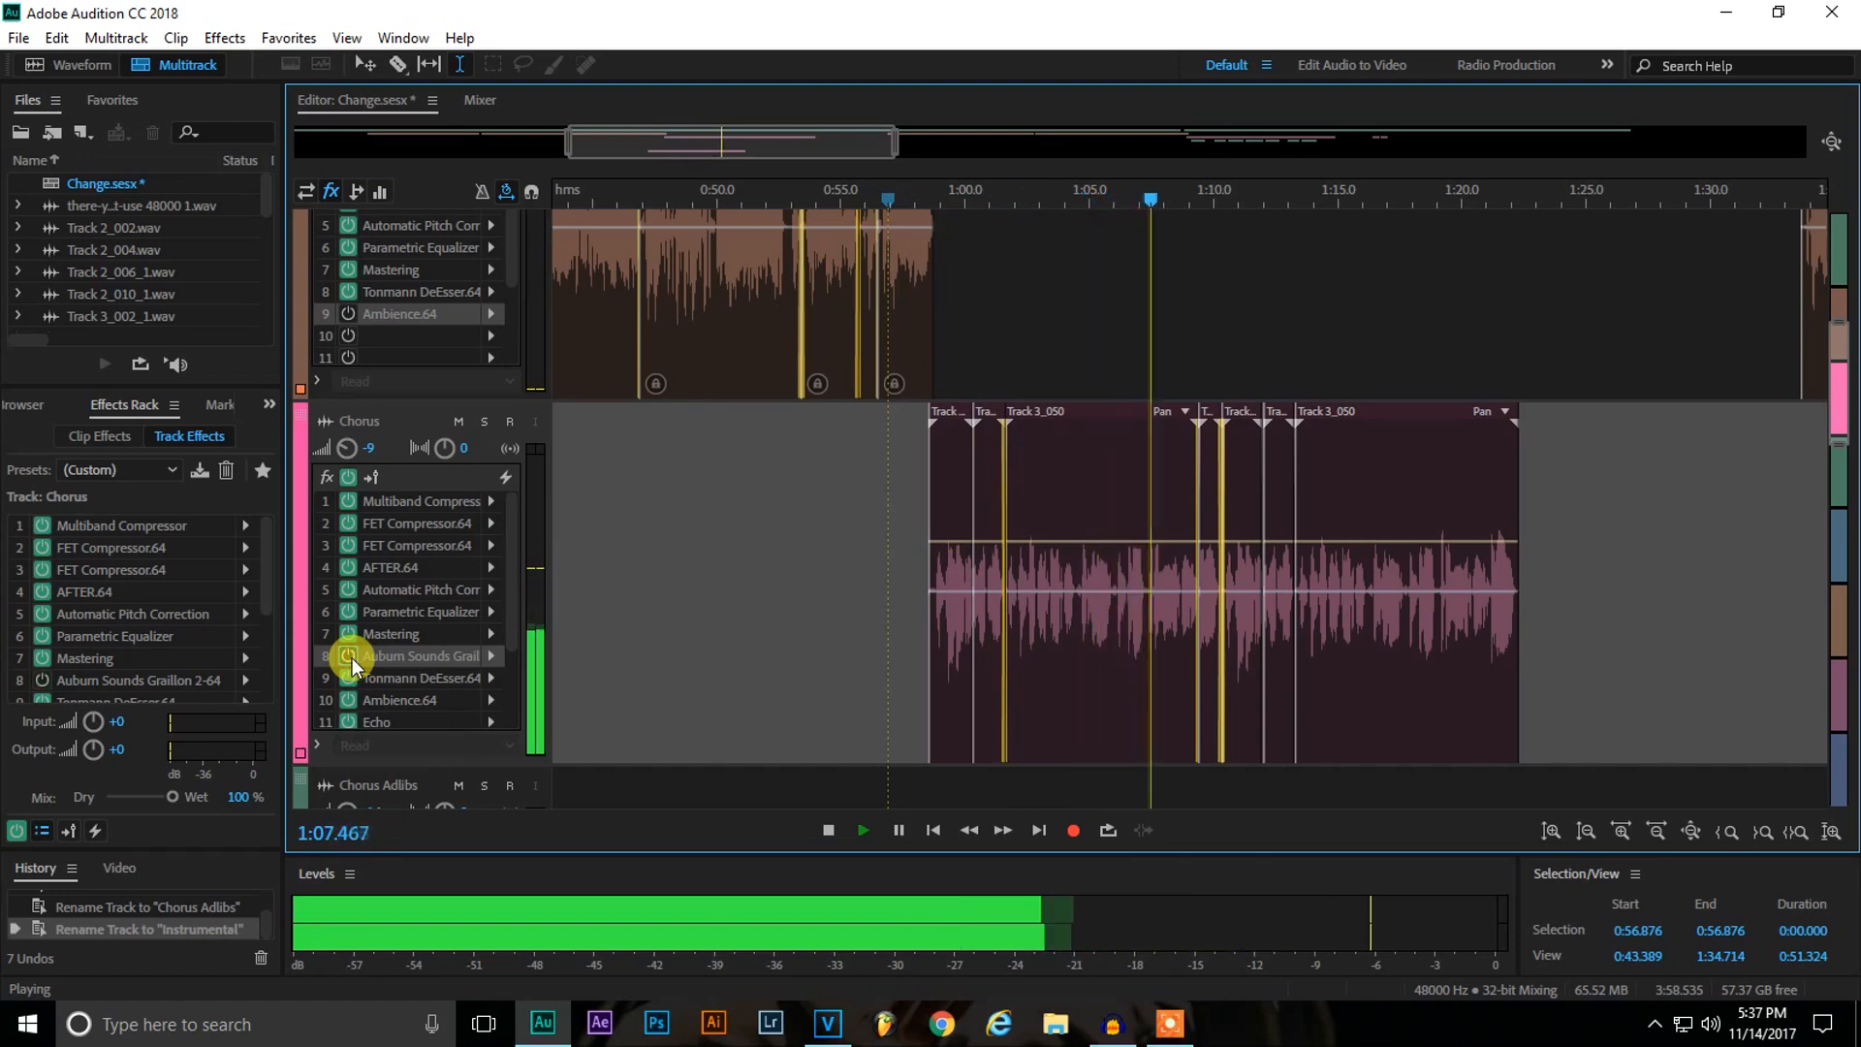
{"action": "key", "text": "space"}
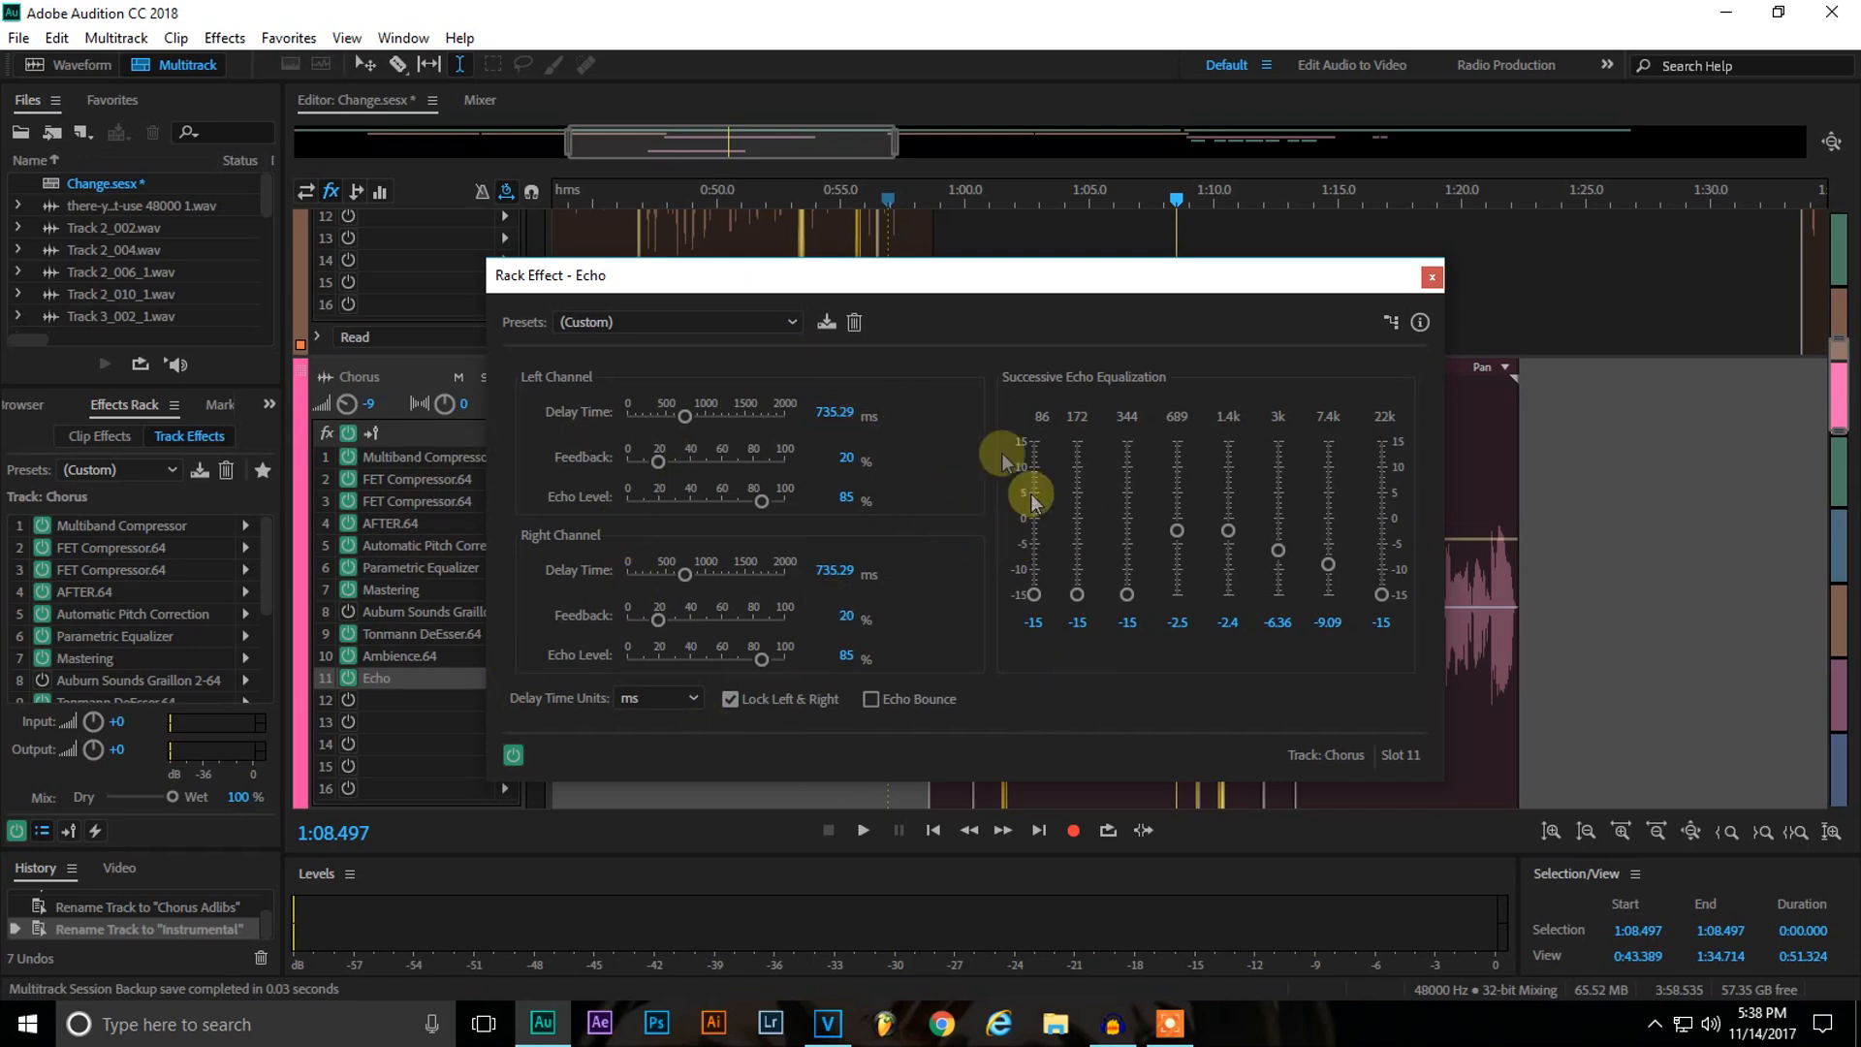
Close the Echo settings and play from about 0:57.5, comparing the Chorus with Echo off and on, both soloed and in the mix.
{"action": "left_click", "coordinate": [1433, 278]}
{"action": "left_click", "coordinate": [906, 490]}
{"action": "key", "text": "space"}
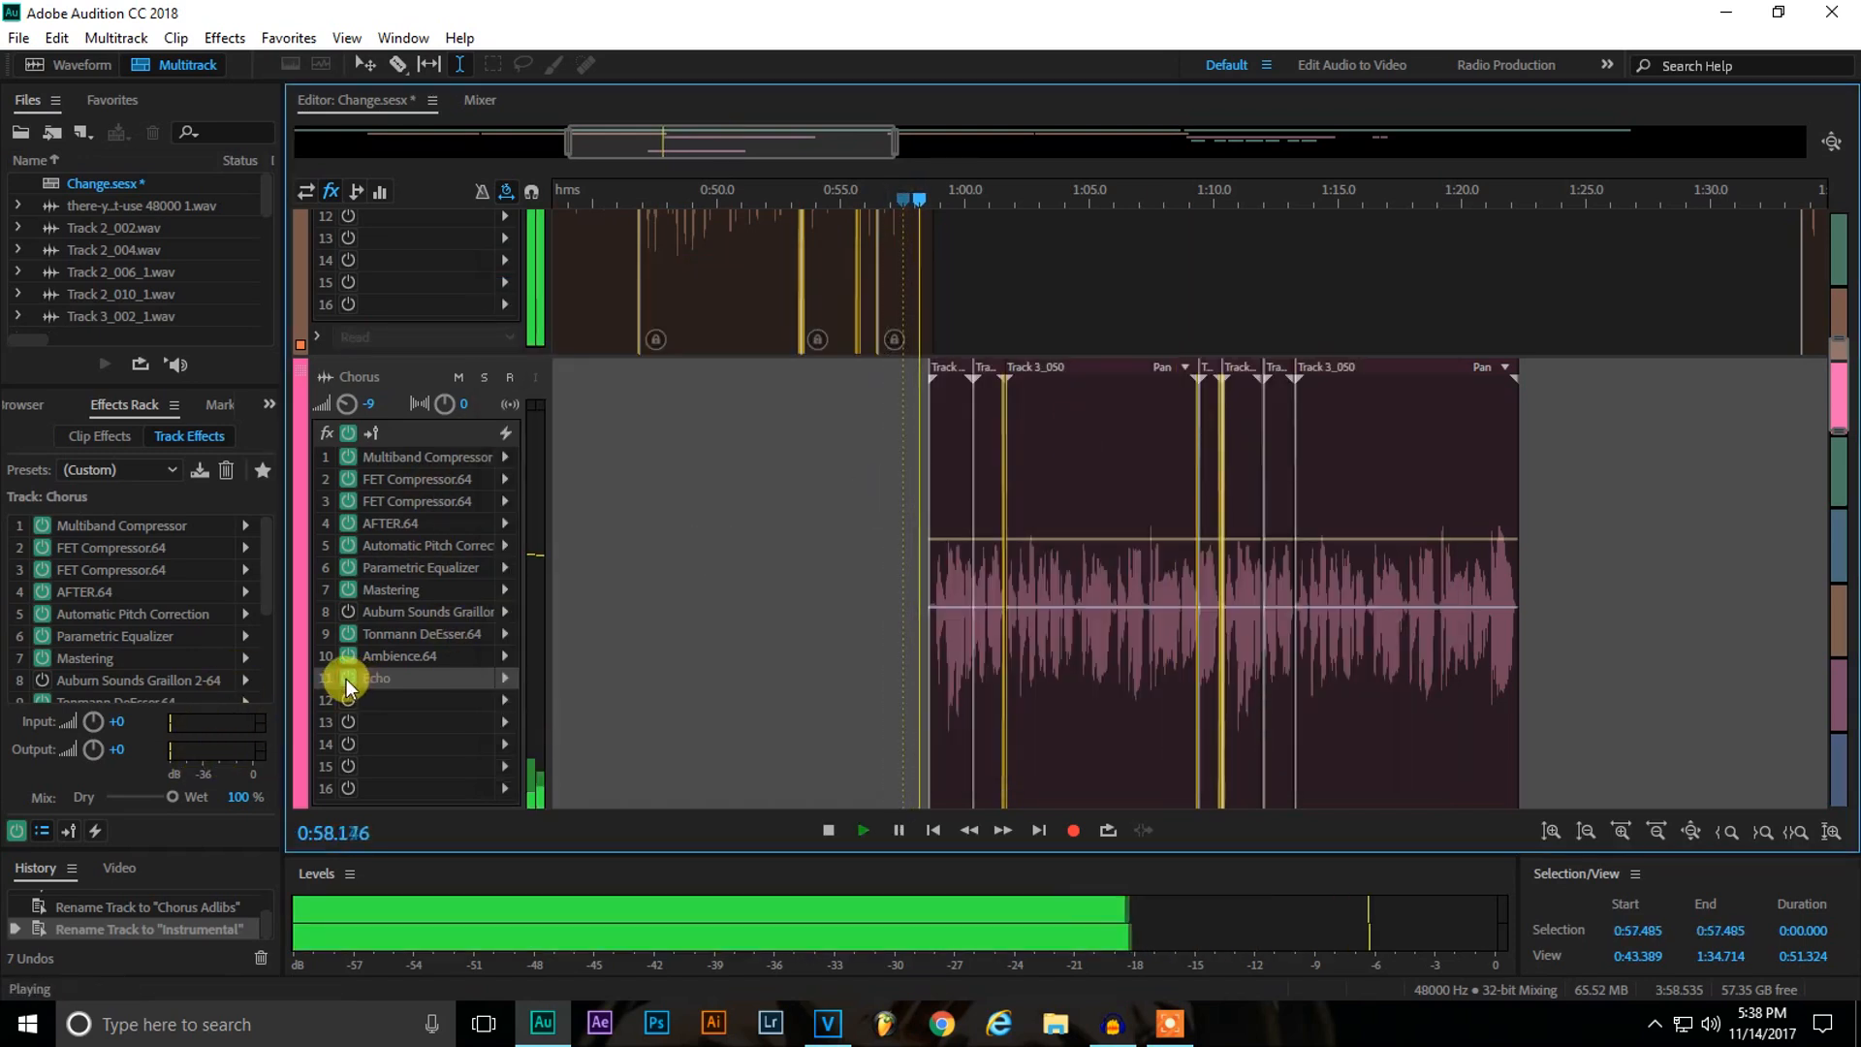
{"action": "left_click", "coordinate": [484, 376]}
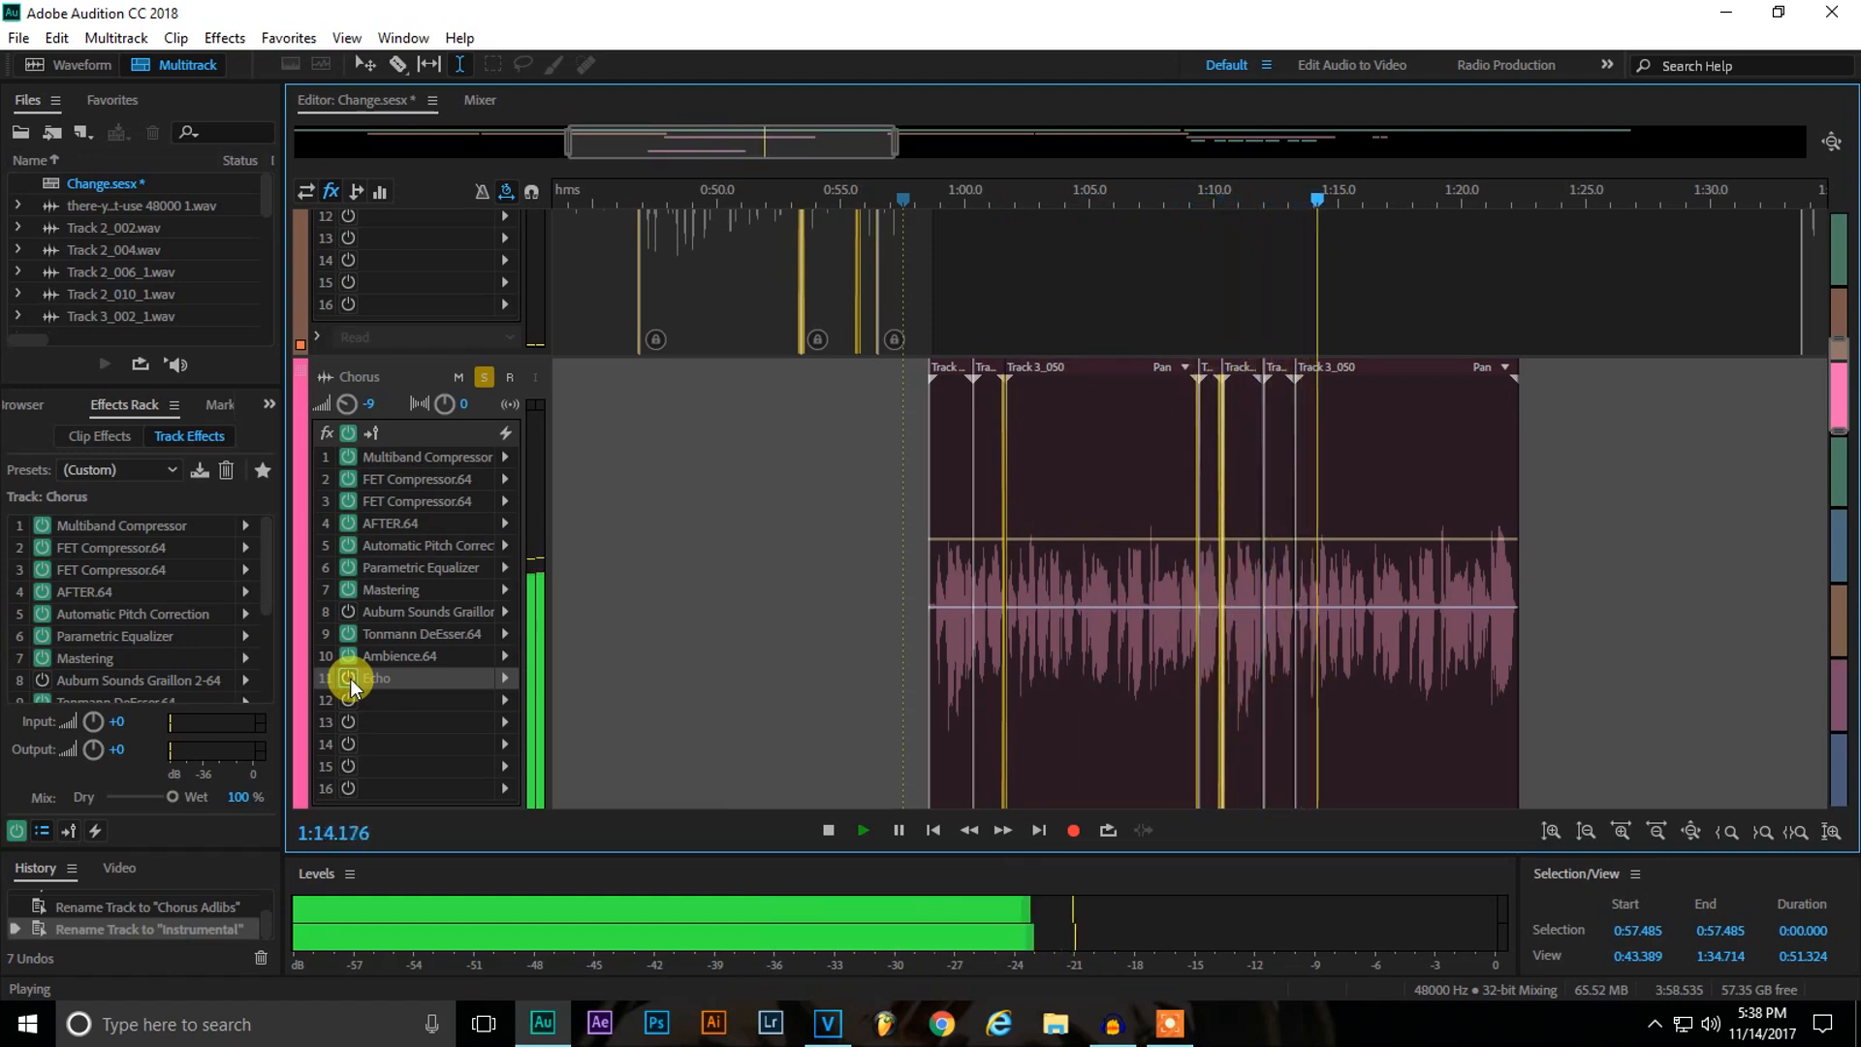
{"action": "left_click", "coordinate": [348, 677]}
{"action": "left_click", "coordinate": [481, 377]}
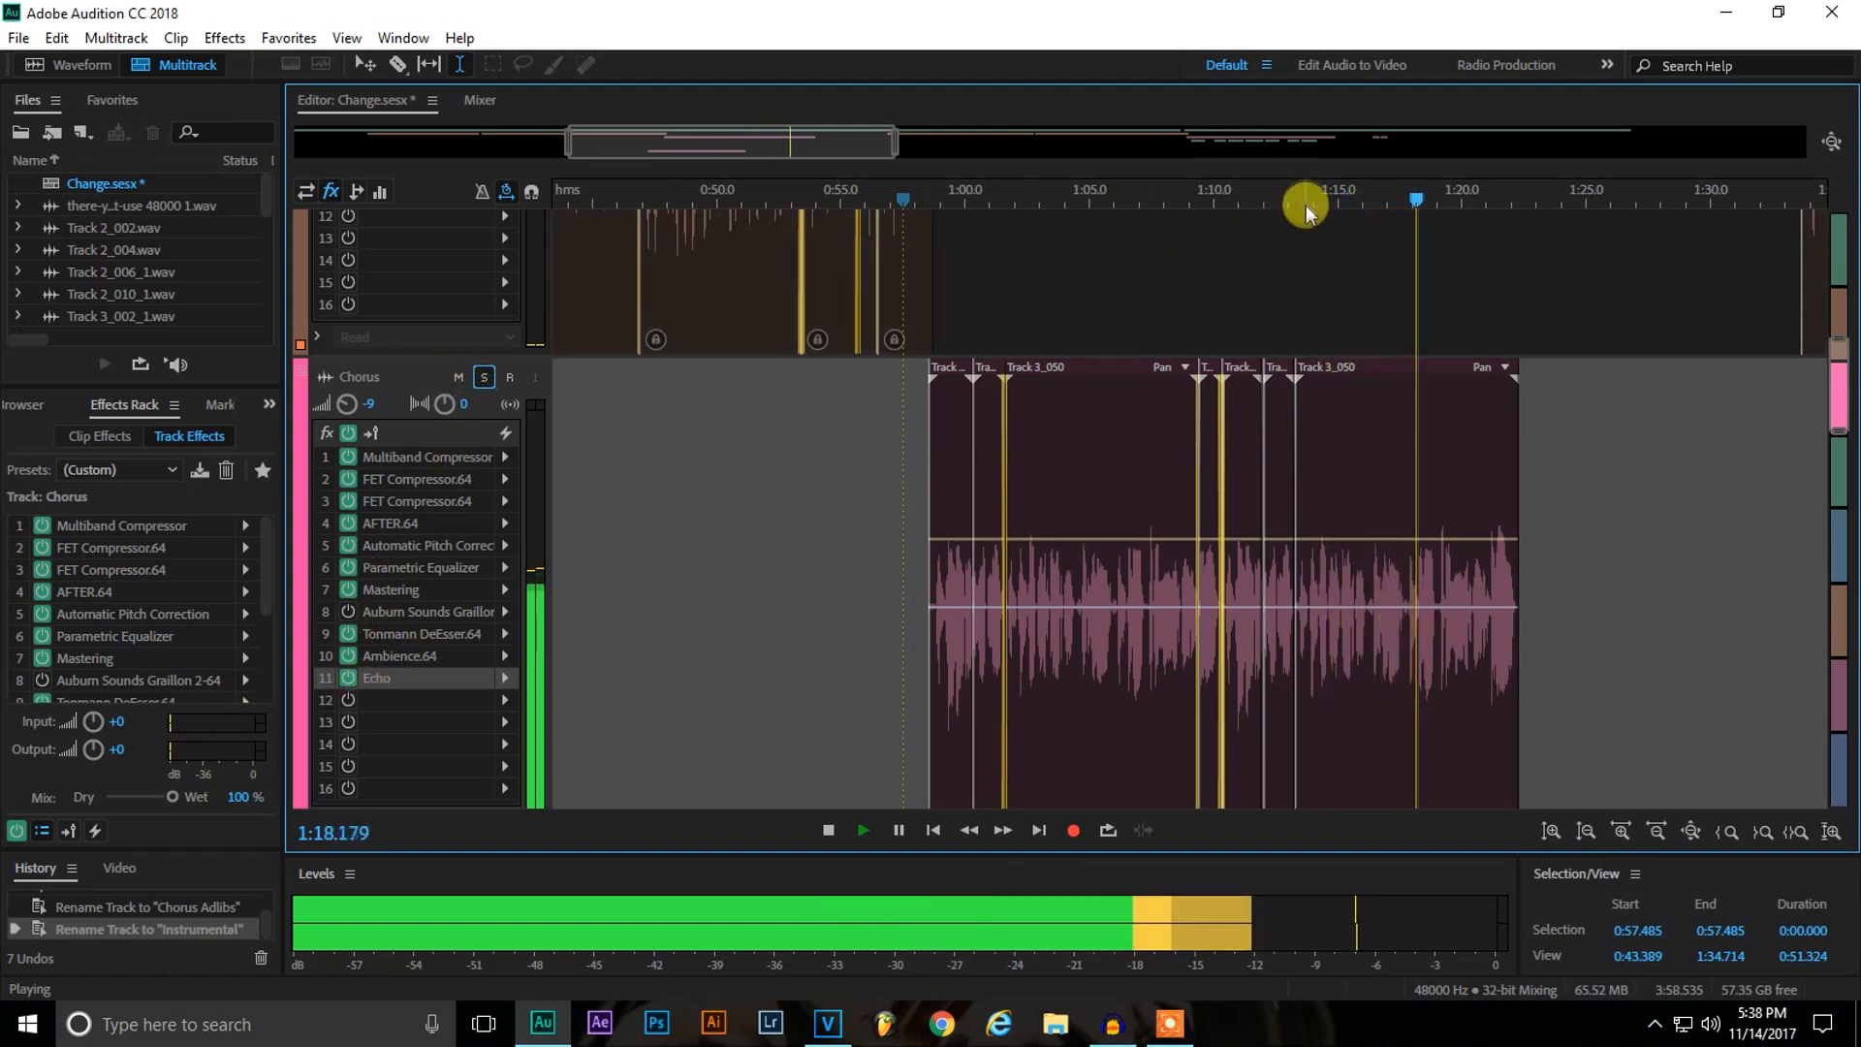
{"action": "scroll", "coordinate": [1305, 200], "scroll_direction": "down", "scroll_amount": 3}
{"action": "scroll", "coordinate": [483, 416], "scroll_direction": "up", "scroll_amount": 3}
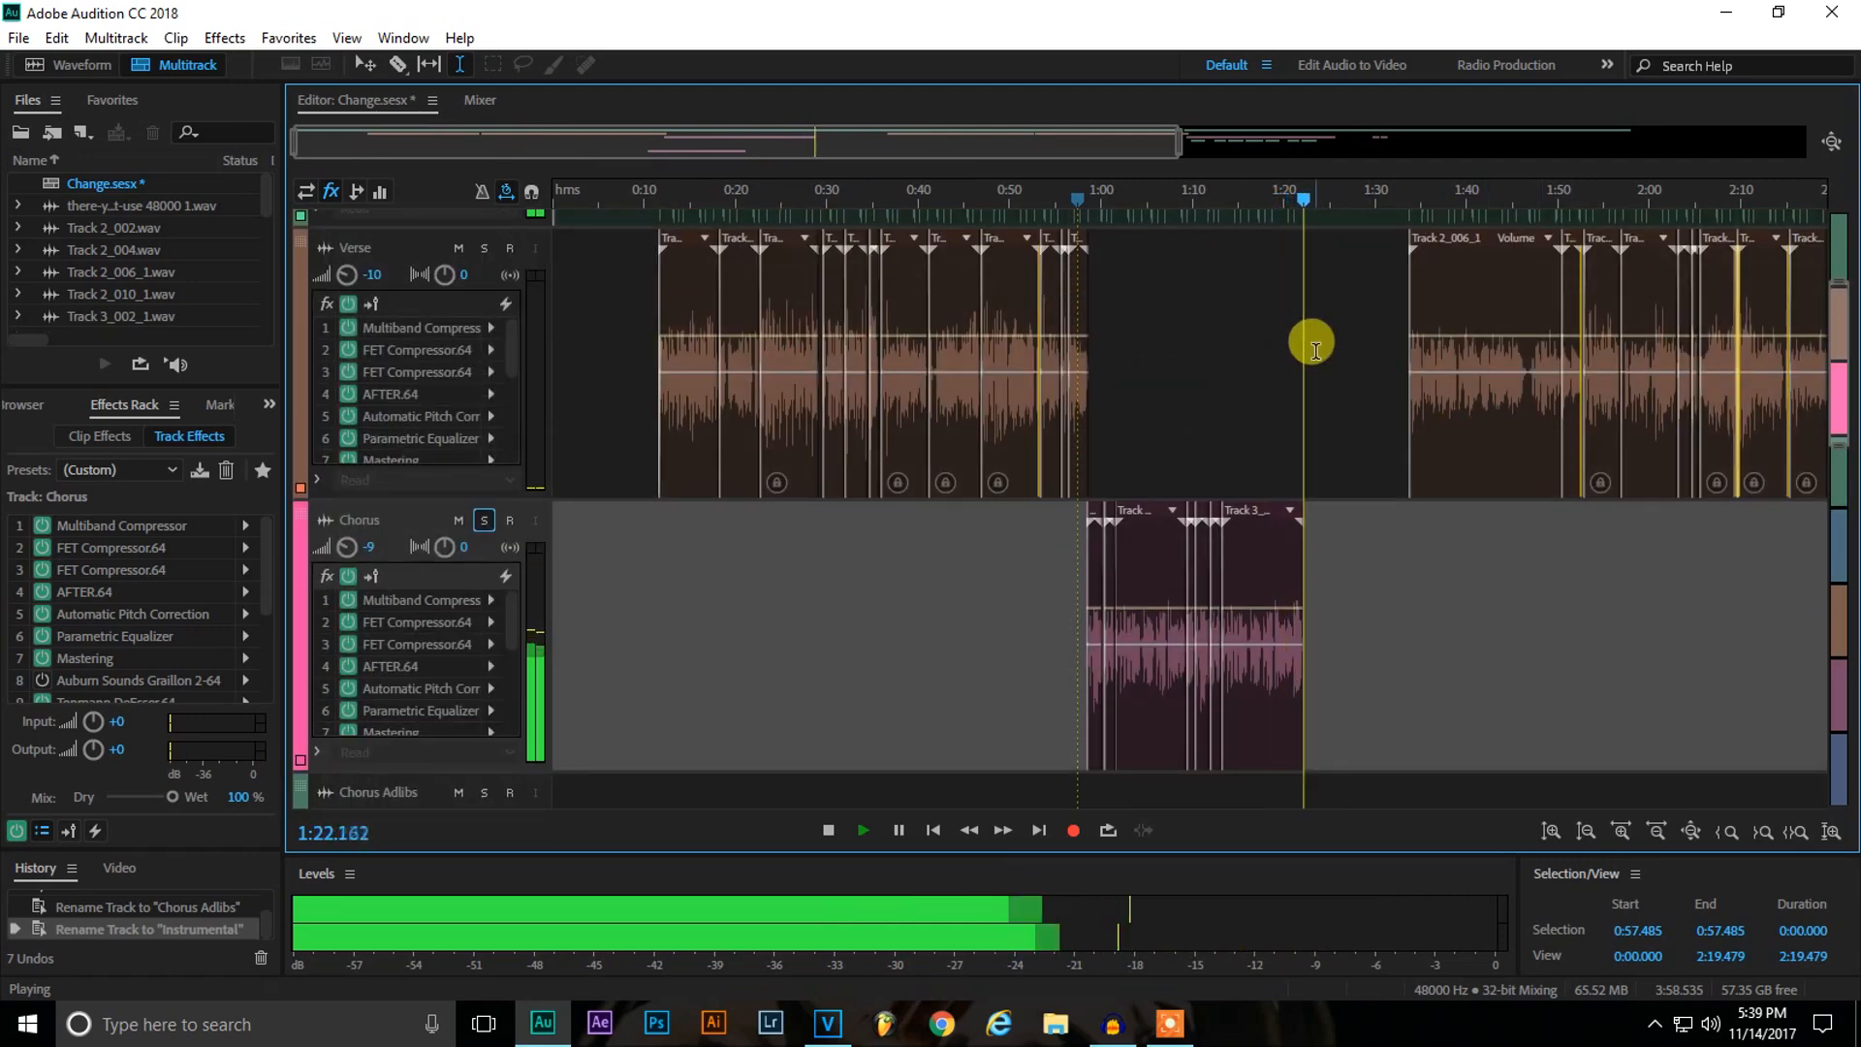
{"action": "key", "text": "space"}
Bring the second chorus and the Chorus Adlibs clips into view and place the playhead at about 2:19.1.
{"action": "scroll", "coordinate": [1289, 350], "scroll_direction": "down", "scroll_amount": 3}
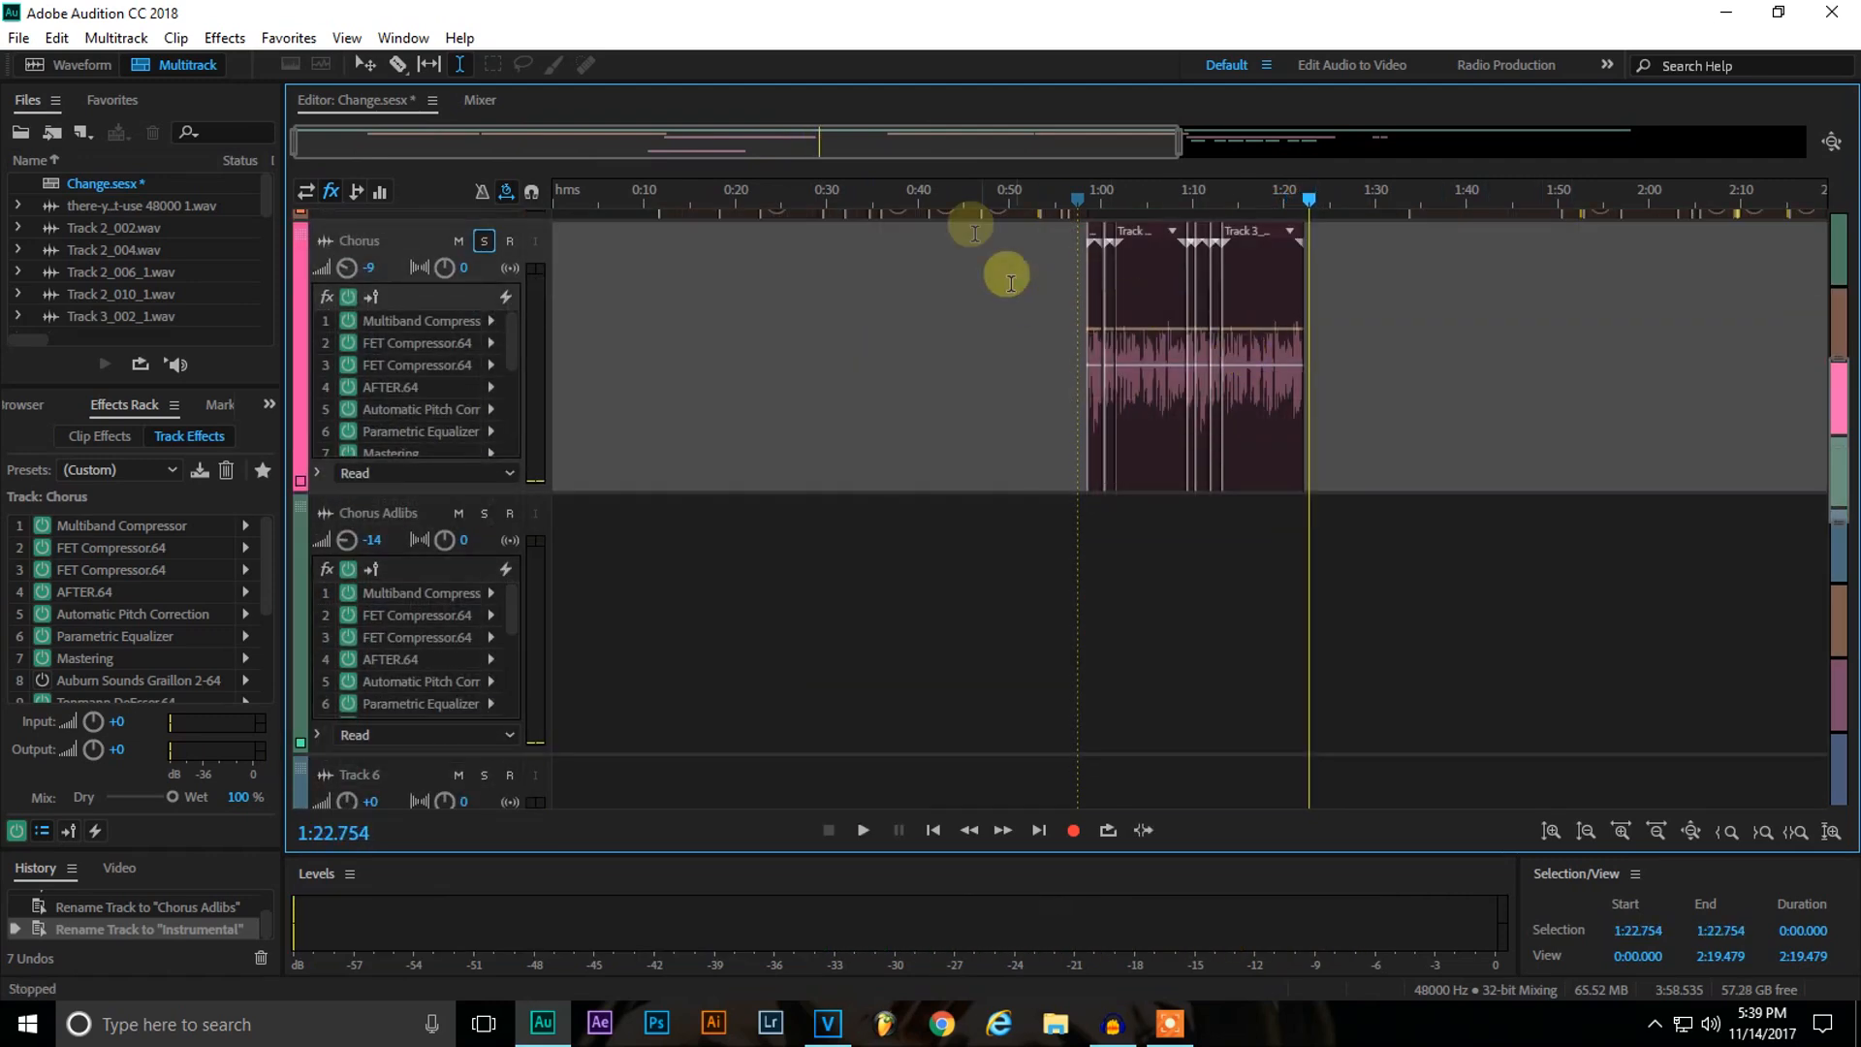
{"action": "scroll", "coordinate": [947, 201], "scroll_direction": "down", "scroll_amount": 2}
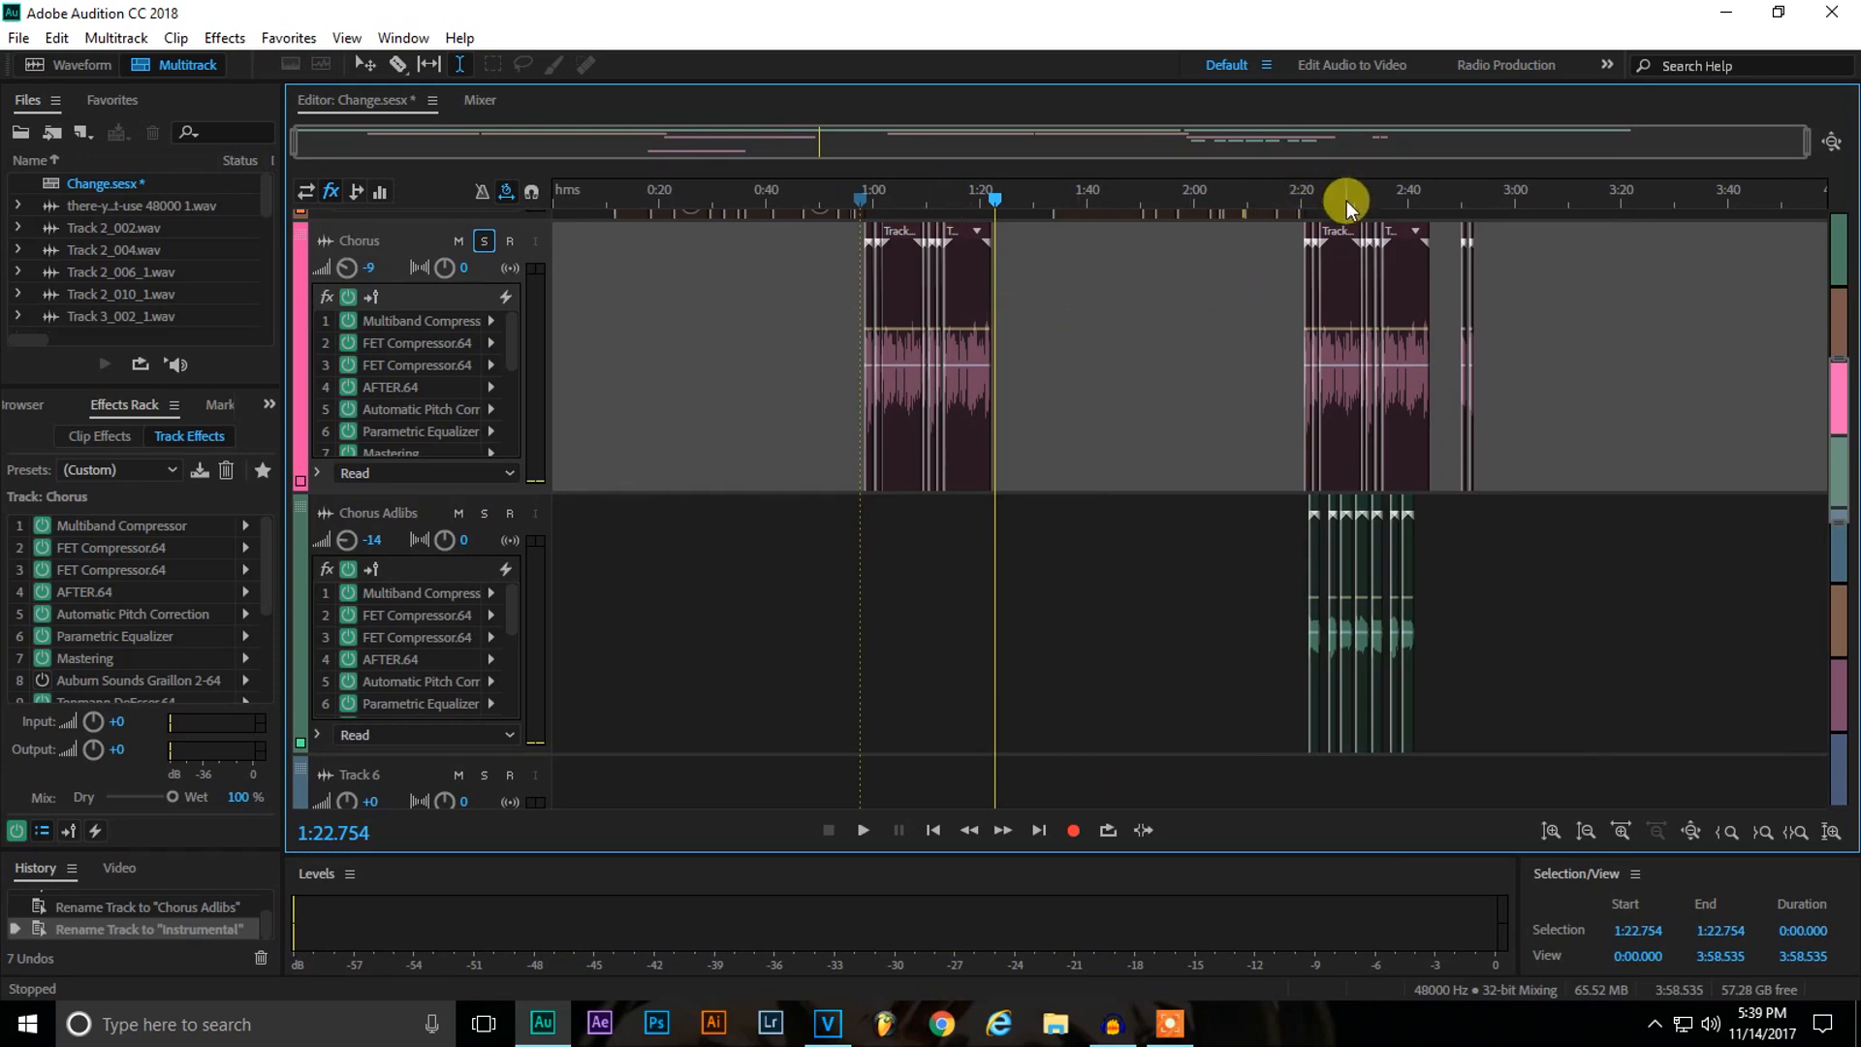
{"action": "scroll", "coordinate": [1346, 201], "scroll_direction": "up", "scroll_amount": 5}
{"action": "scroll", "coordinate": [1346, 200], "scroll_direction": "up", "scroll_amount": 2}
{"action": "left_click", "coordinate": [980, 373]}
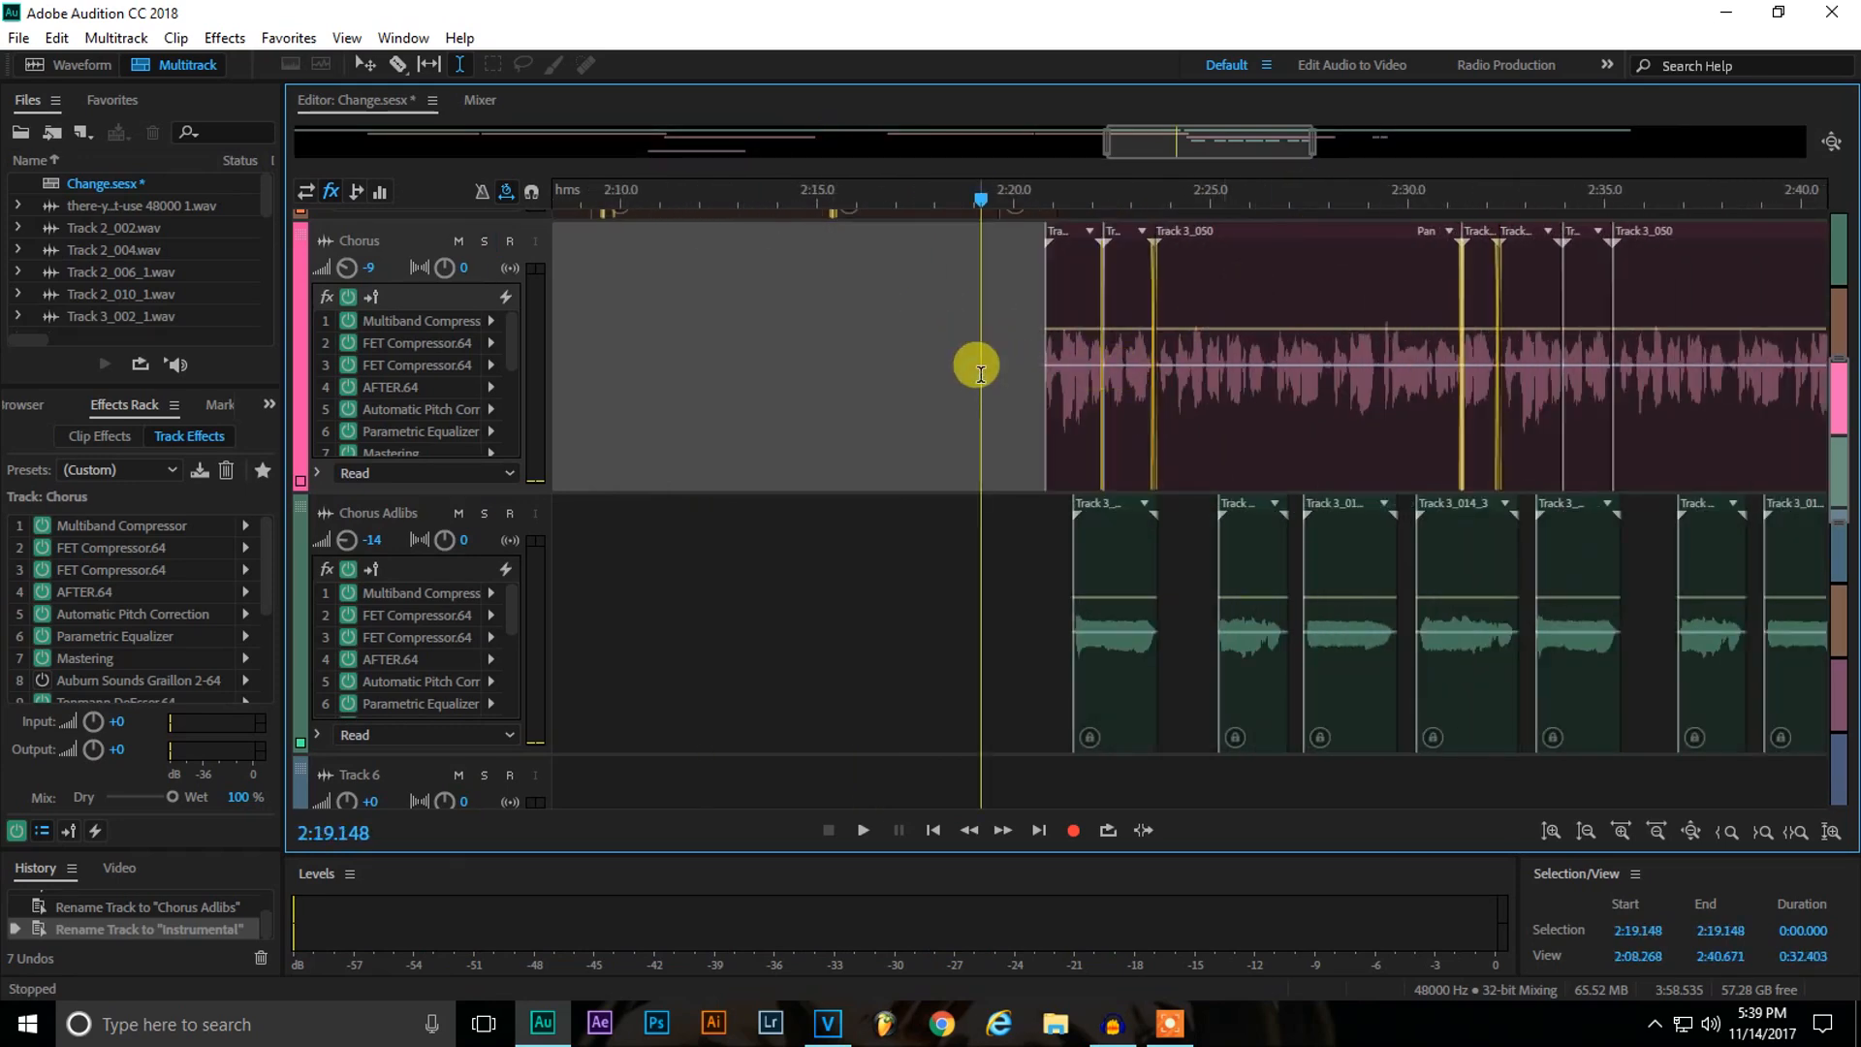
Compare the Chorus Adlibs effects rack with the Chorus rack and examine the settings of its slot 6 Parametric Equalizer.
{"action": "scroll", "coordinate": [953, 433], "scroll_direction": "up", "scroll_amount": 1}
{"action": "scroll", "coordinate": [950, 547], "scroll_direction": "down", "scroll_amount": 1}
{"action": "scroll", "coordinate": [486, 548], "scroll_direction": "up", "scroll_amount": 1}
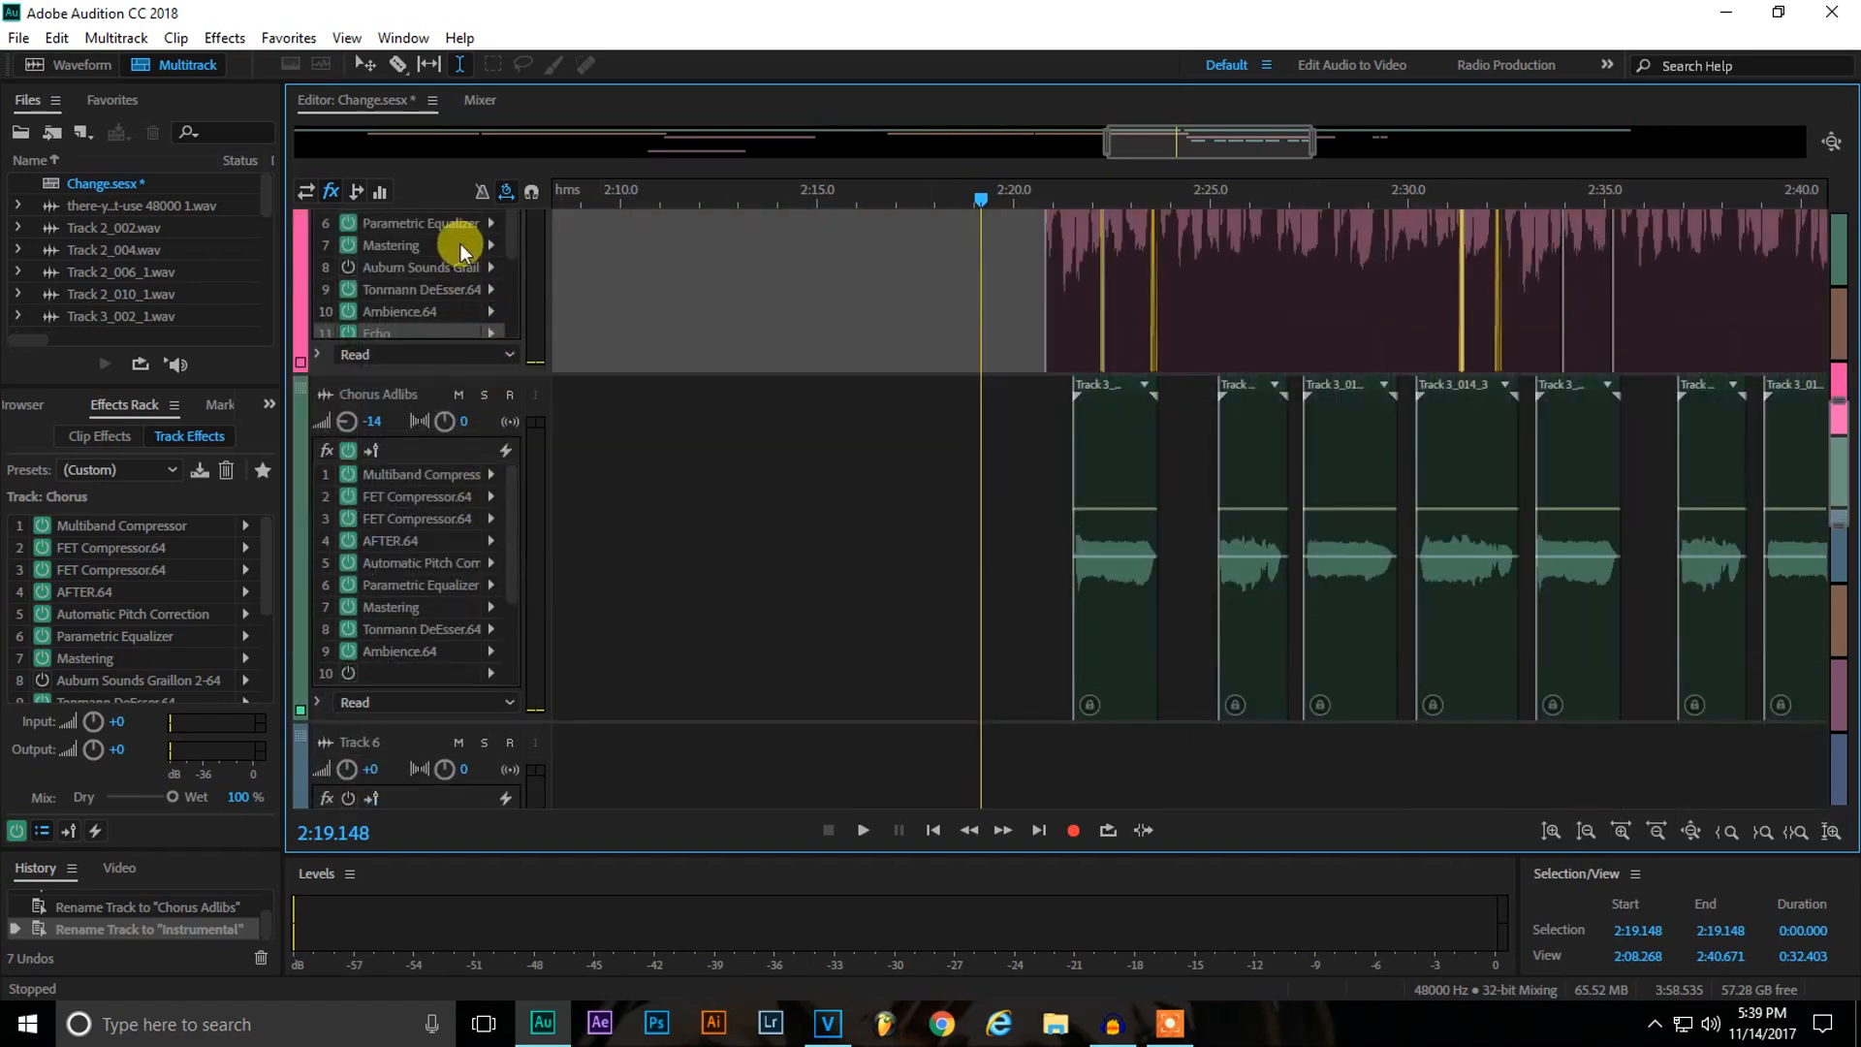
{"action": "scroll", "coordinate": [859, 452], "scroll_direction": "up", "scroll_amount": 3}
{"action": "scroll", "coordinate": [969, 373], "scroll_direction": "down", "scroll_amount": 2}
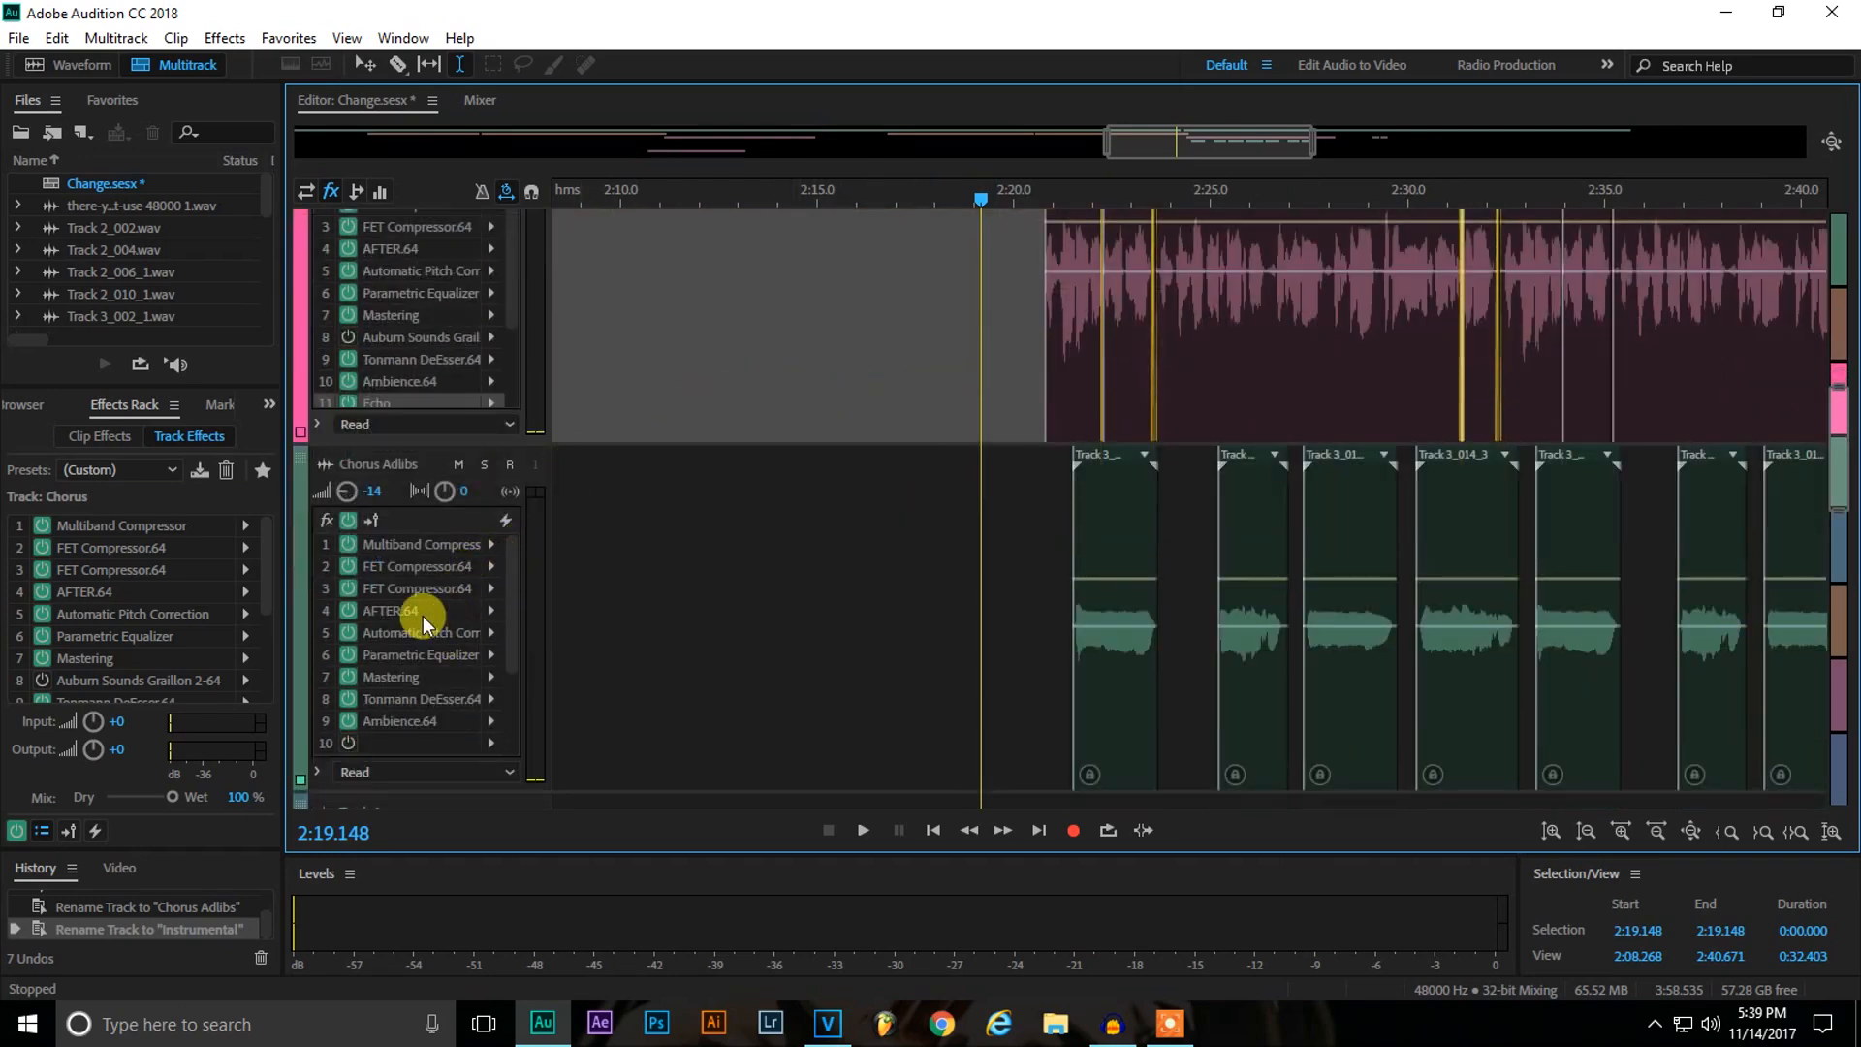
{"action": "double_click", "coordinate": [451, 651]}
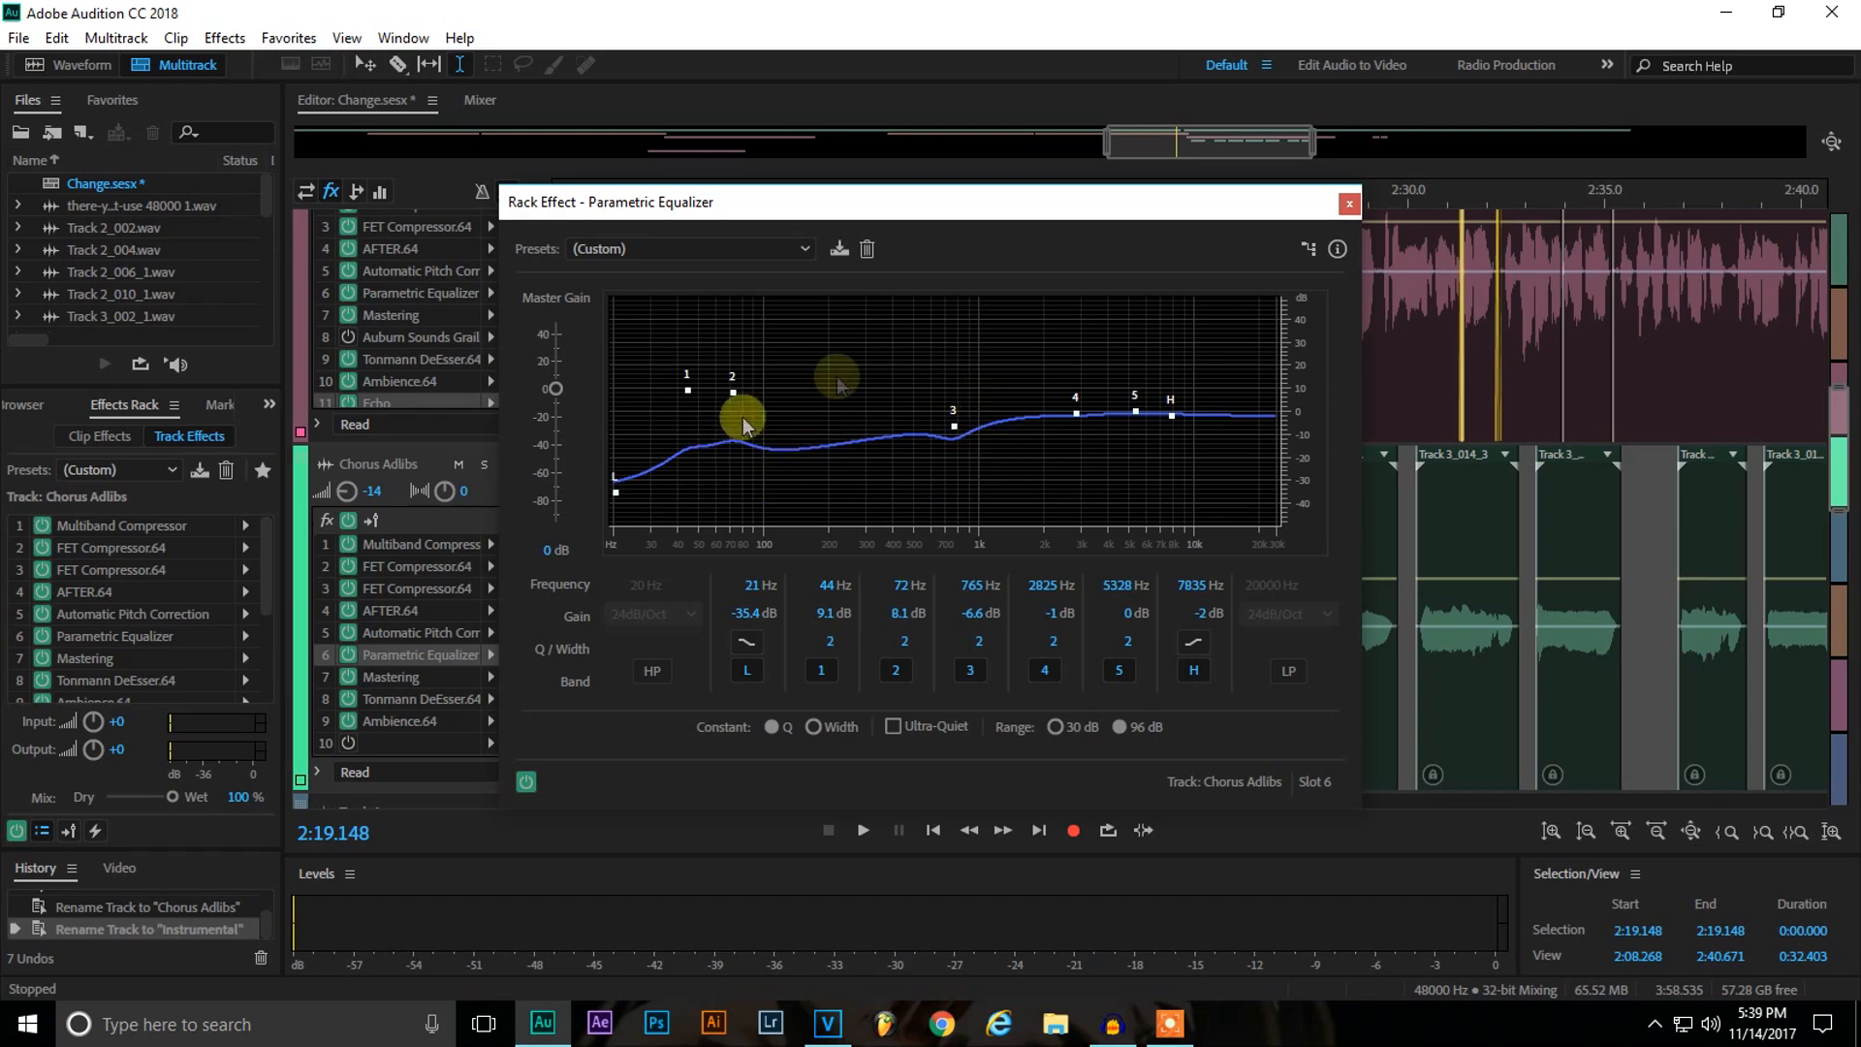
{"action": "left_click", "coordinate": [1346, 208]}
Solo only the Chorus Adlibs track and play its clips from about 2:20.4 to hear them alone.
{"action": "left_click", "coordinate": [930, 319]}
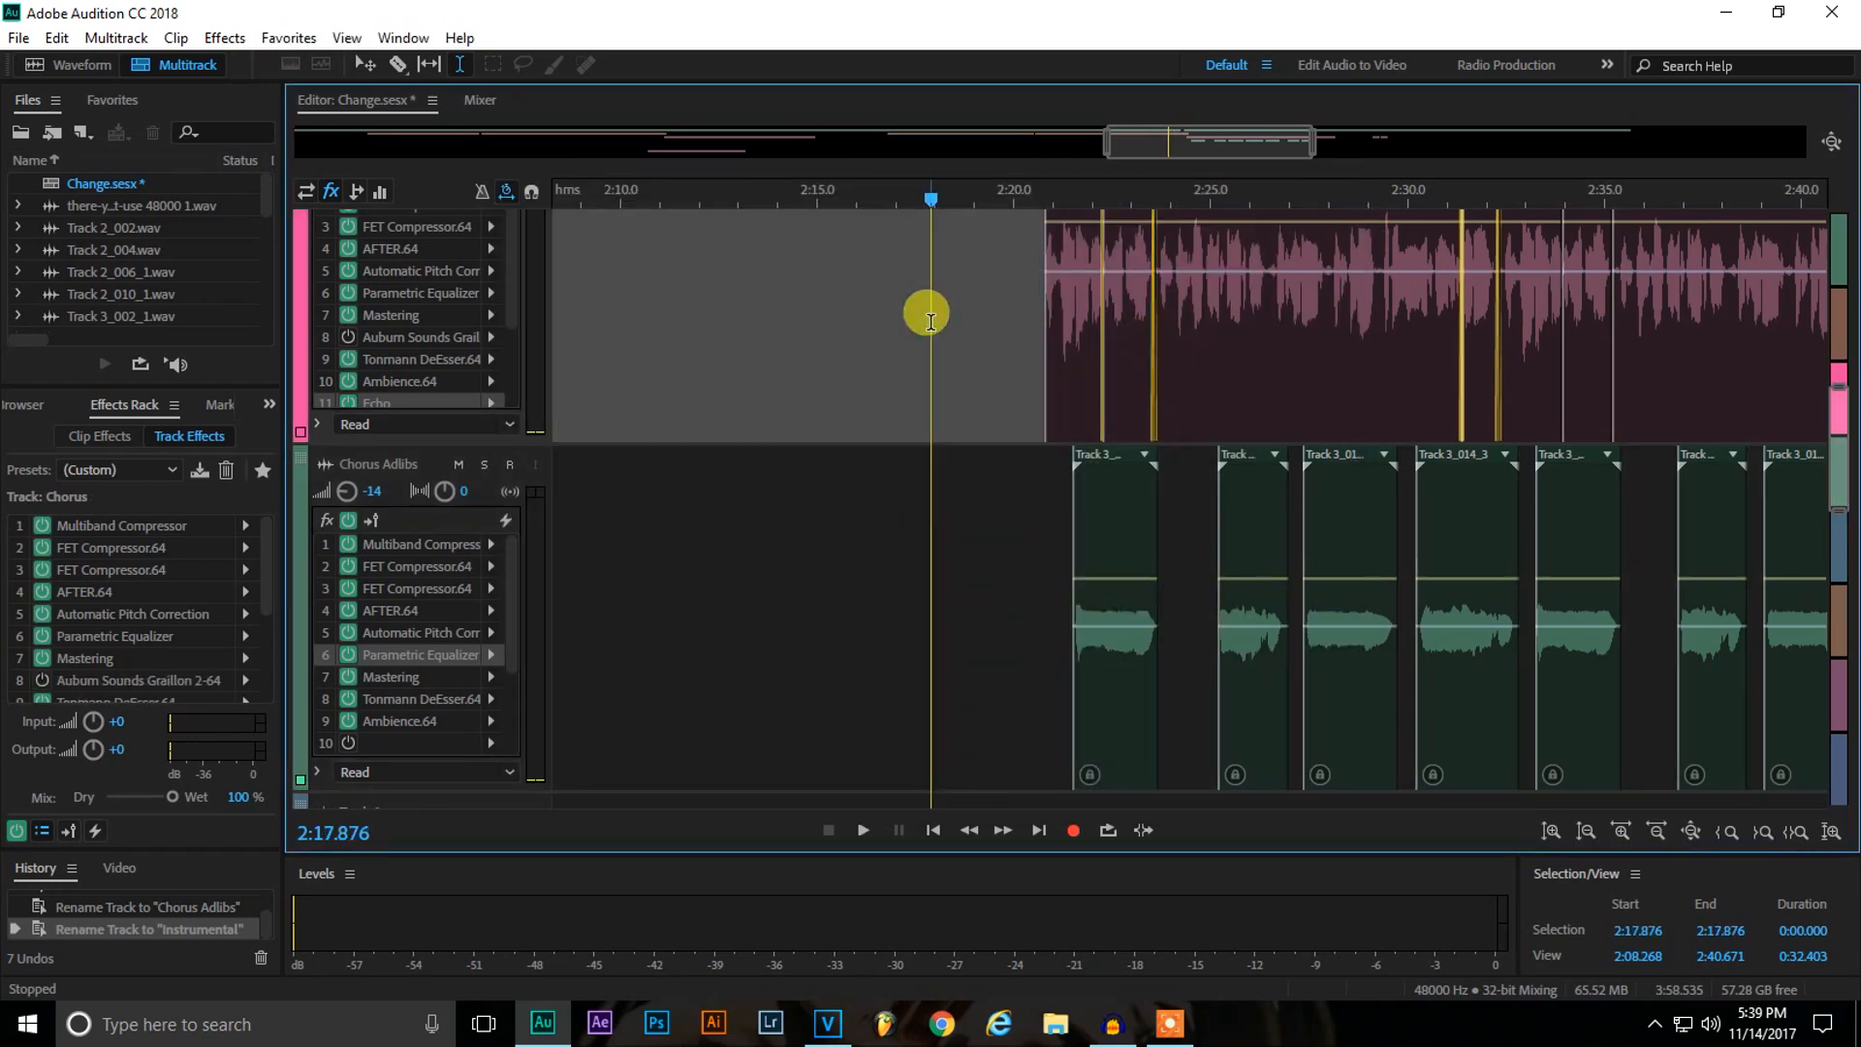
{"action": "scroll", "coordinate": [593, 392], "scroll_direction": "down", "scroll_amount": 1}
{"action": "scroll", "coordinate": [516, 403], "scroll_direction": "down", "scroll_amount": 1}
{"action": "scroll", "coordinate": [887, 524], "scroll_direction": "up", "scroll_amount": 3}
{"action": "scroll", "coordinate": [887, 521], "scroll_direction": "up", "scroll_amount": 2}
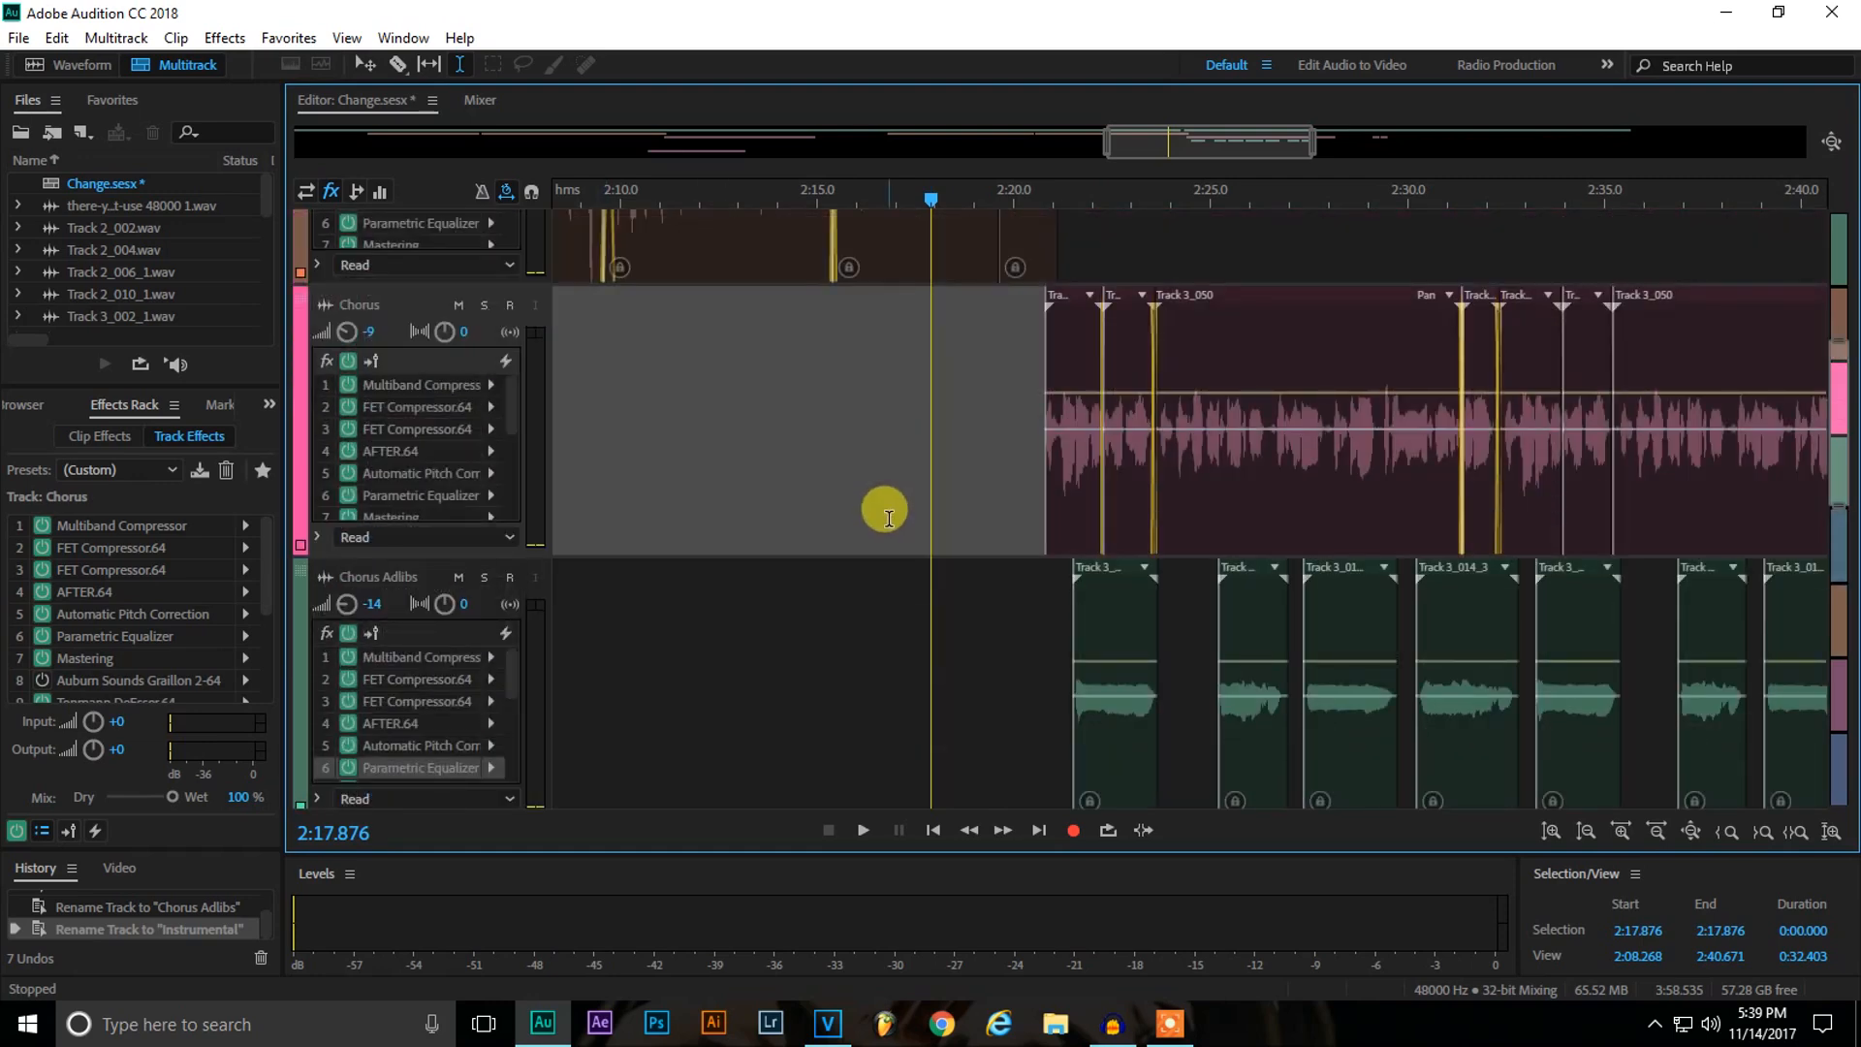
{"action": "left_click", "coordinate": [484, 304]}
{"action": "left_click", "coordinate": [484, 578]}
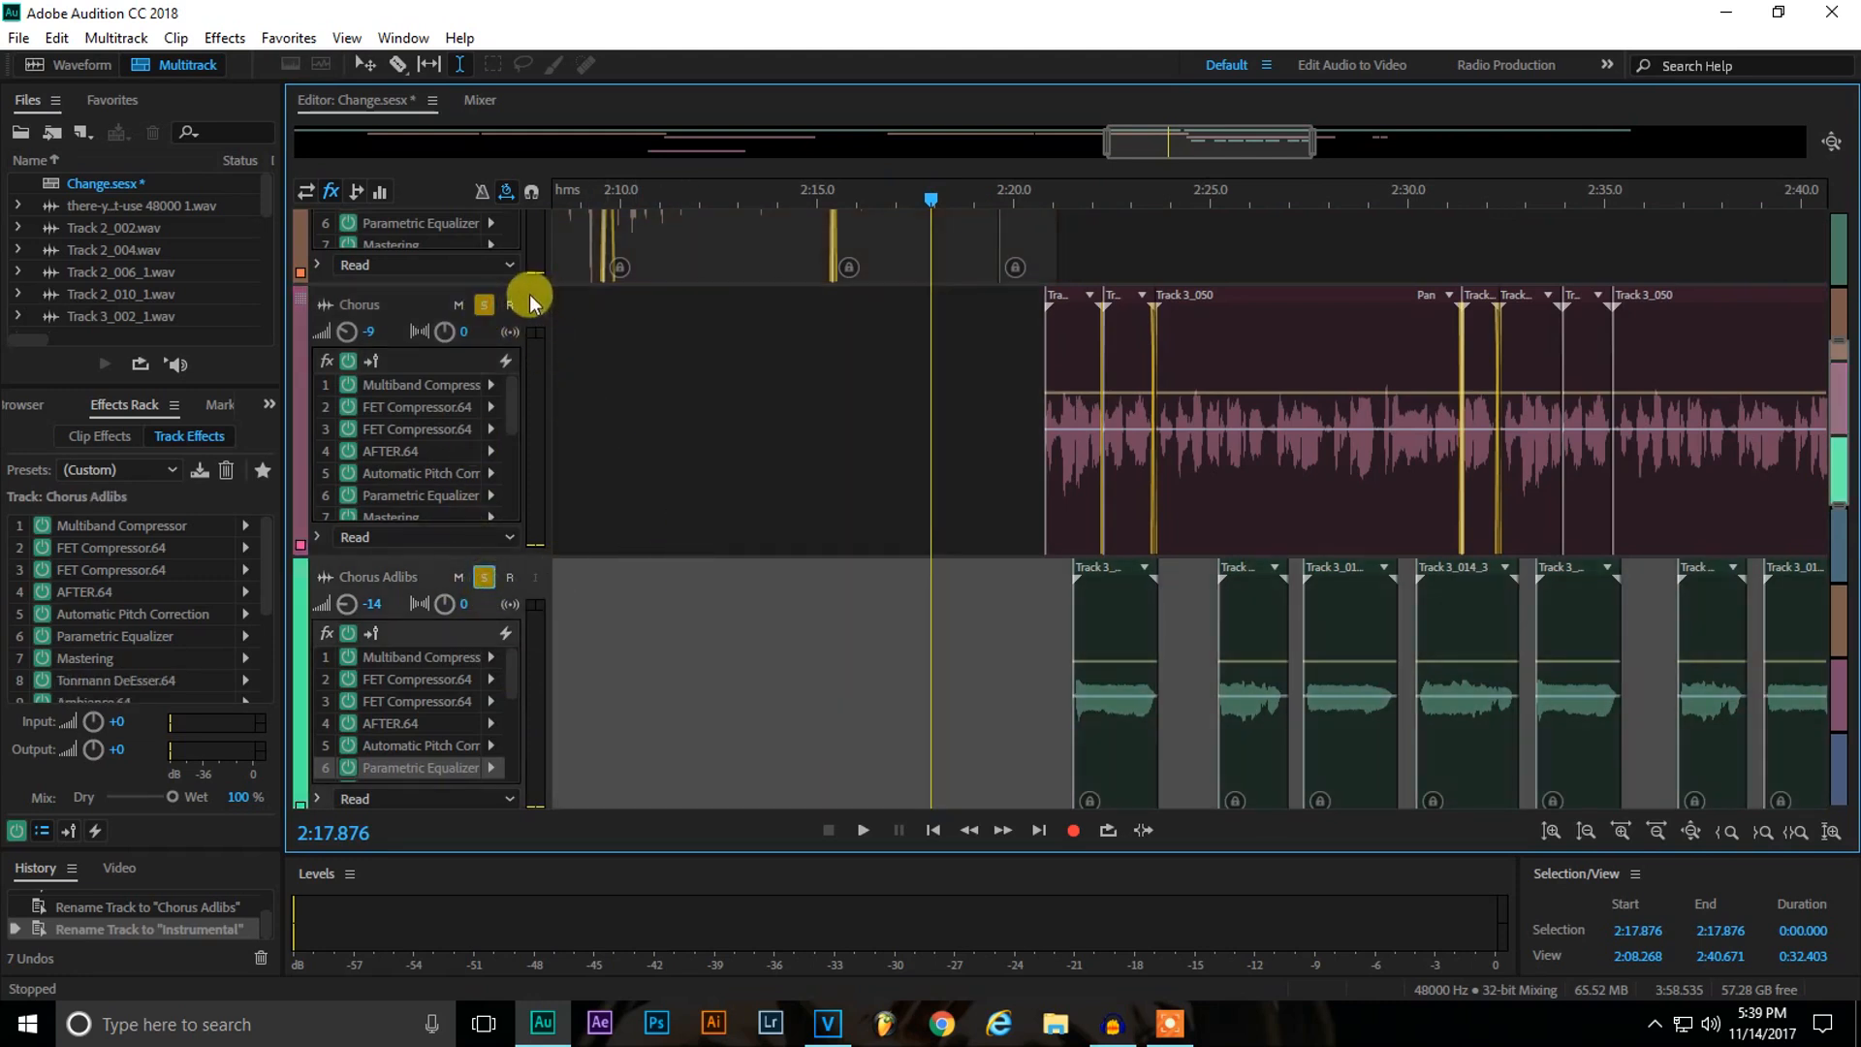
{"action": "left_click", "coordinate": [483, 304]}
{"action": "left_click", "coordinate": [1028, 605]}
{"action": "key", "text": "space"}
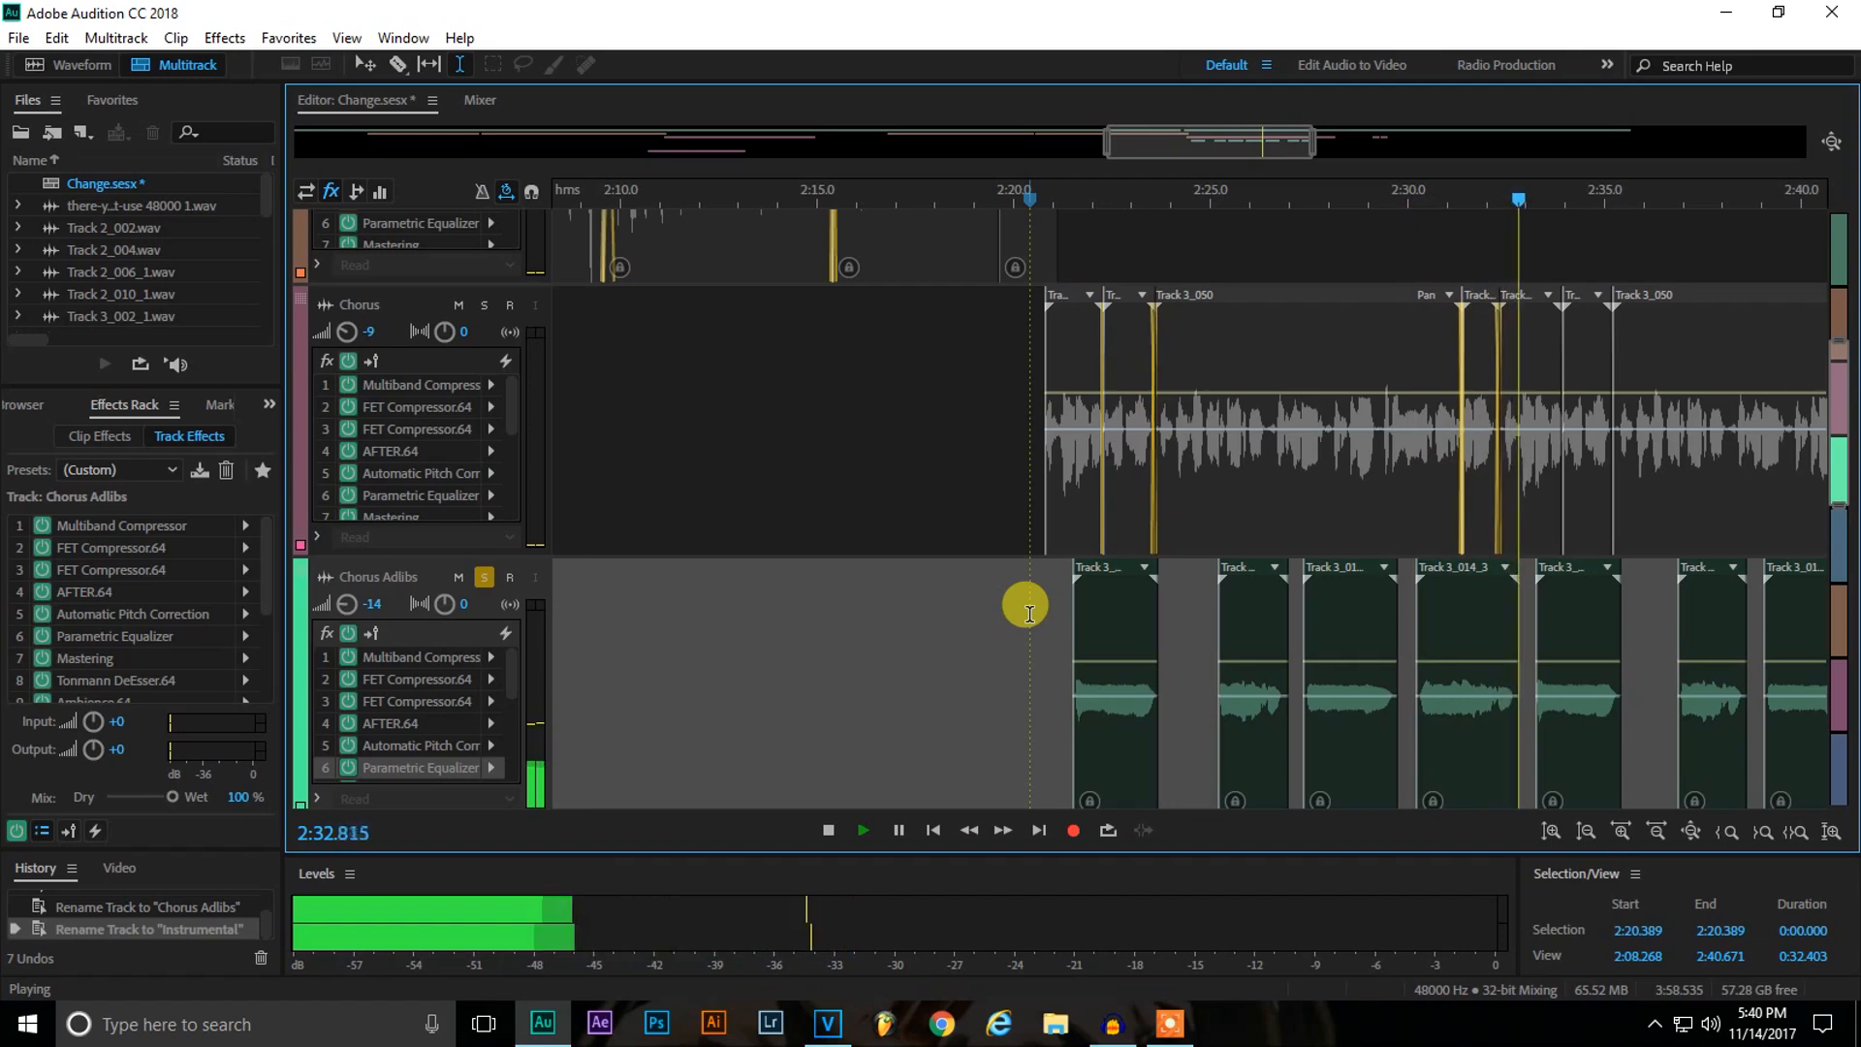
{"action": "key", "text": "space"}
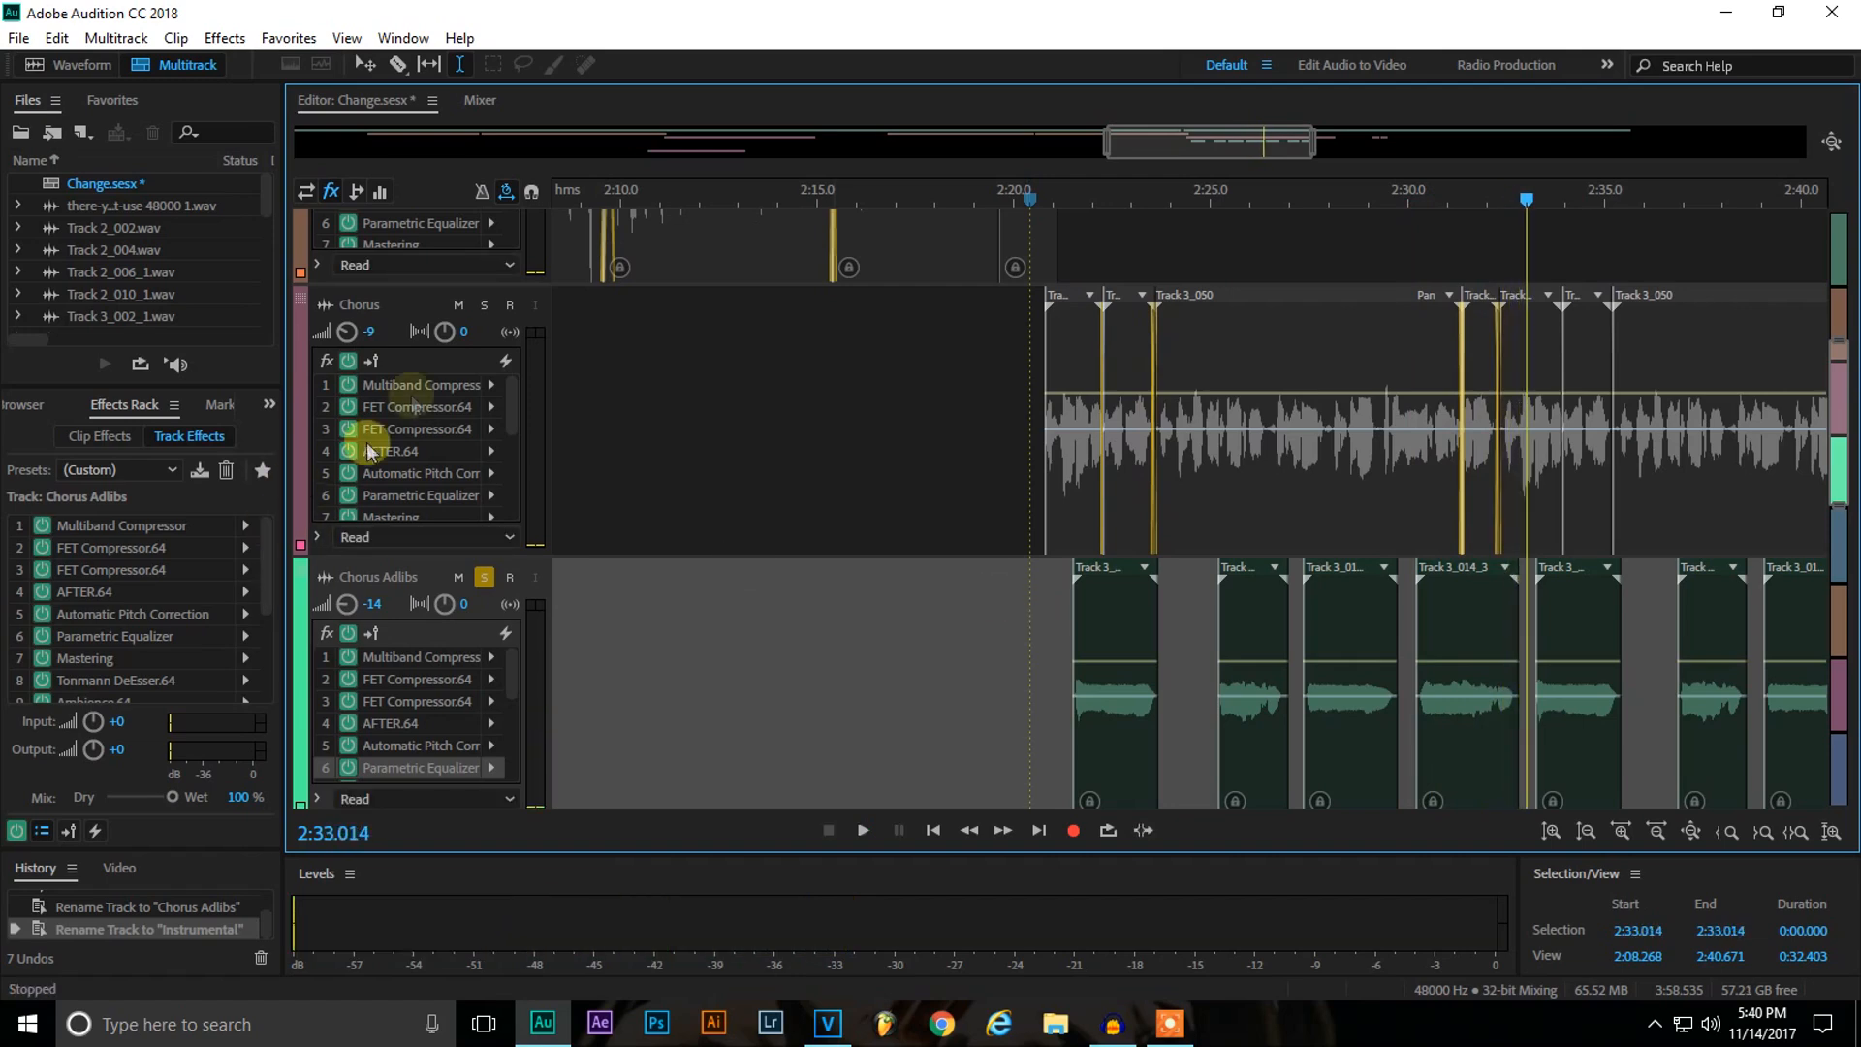
Reduce the track heights to fit all the song's tracks, unsolo Chorus Adlibs, and select the Instrumental track.
{"action": "scroll", "coordinate": [481, 337], "scroll_direction": "down", "scroll_amount": 3}
{"action": "scroll", "coordinate": [866, 621], "scroll_direction": "up", "scroll_amount": 2}
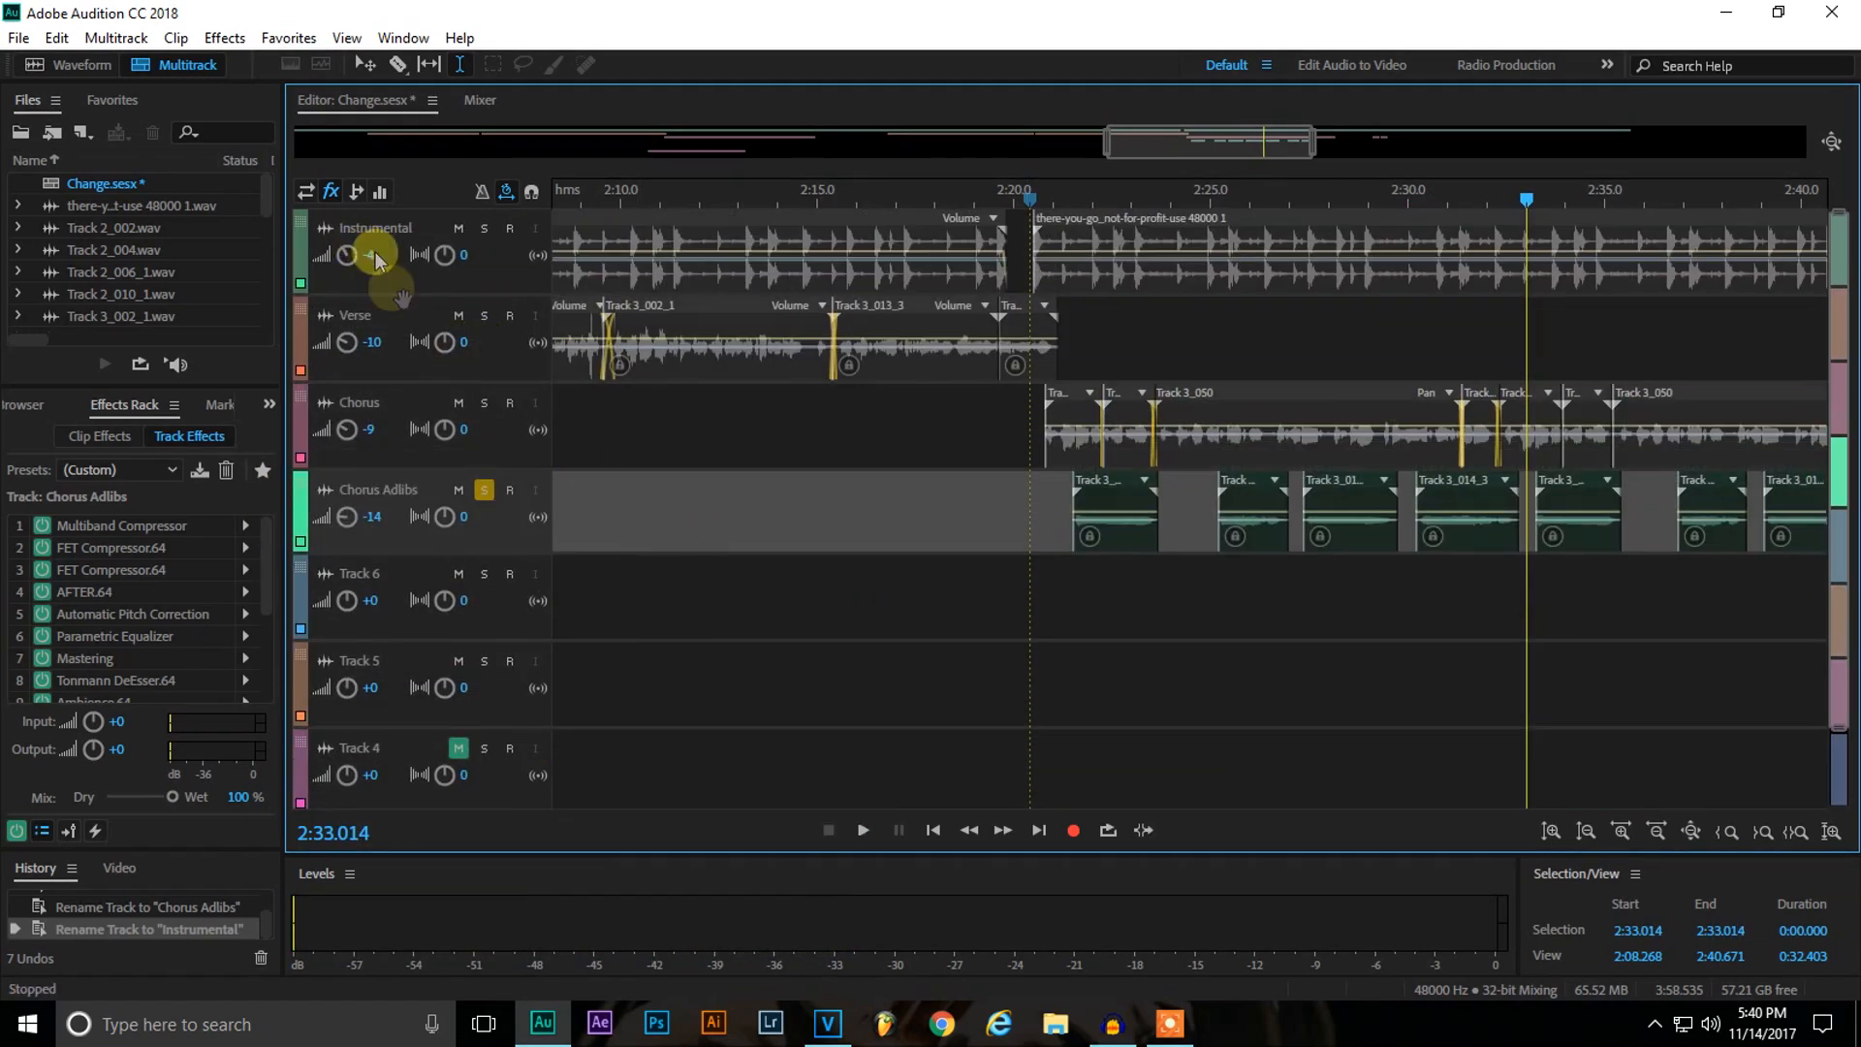
{"action": "scroll", "coordinate": [378, 255], "scroll_direction": "up", "scroll_amount": 1}
{"action": "scroll", "coordinate": [761, 523], "scroll_direction": "up", "scroll_amount": 1}
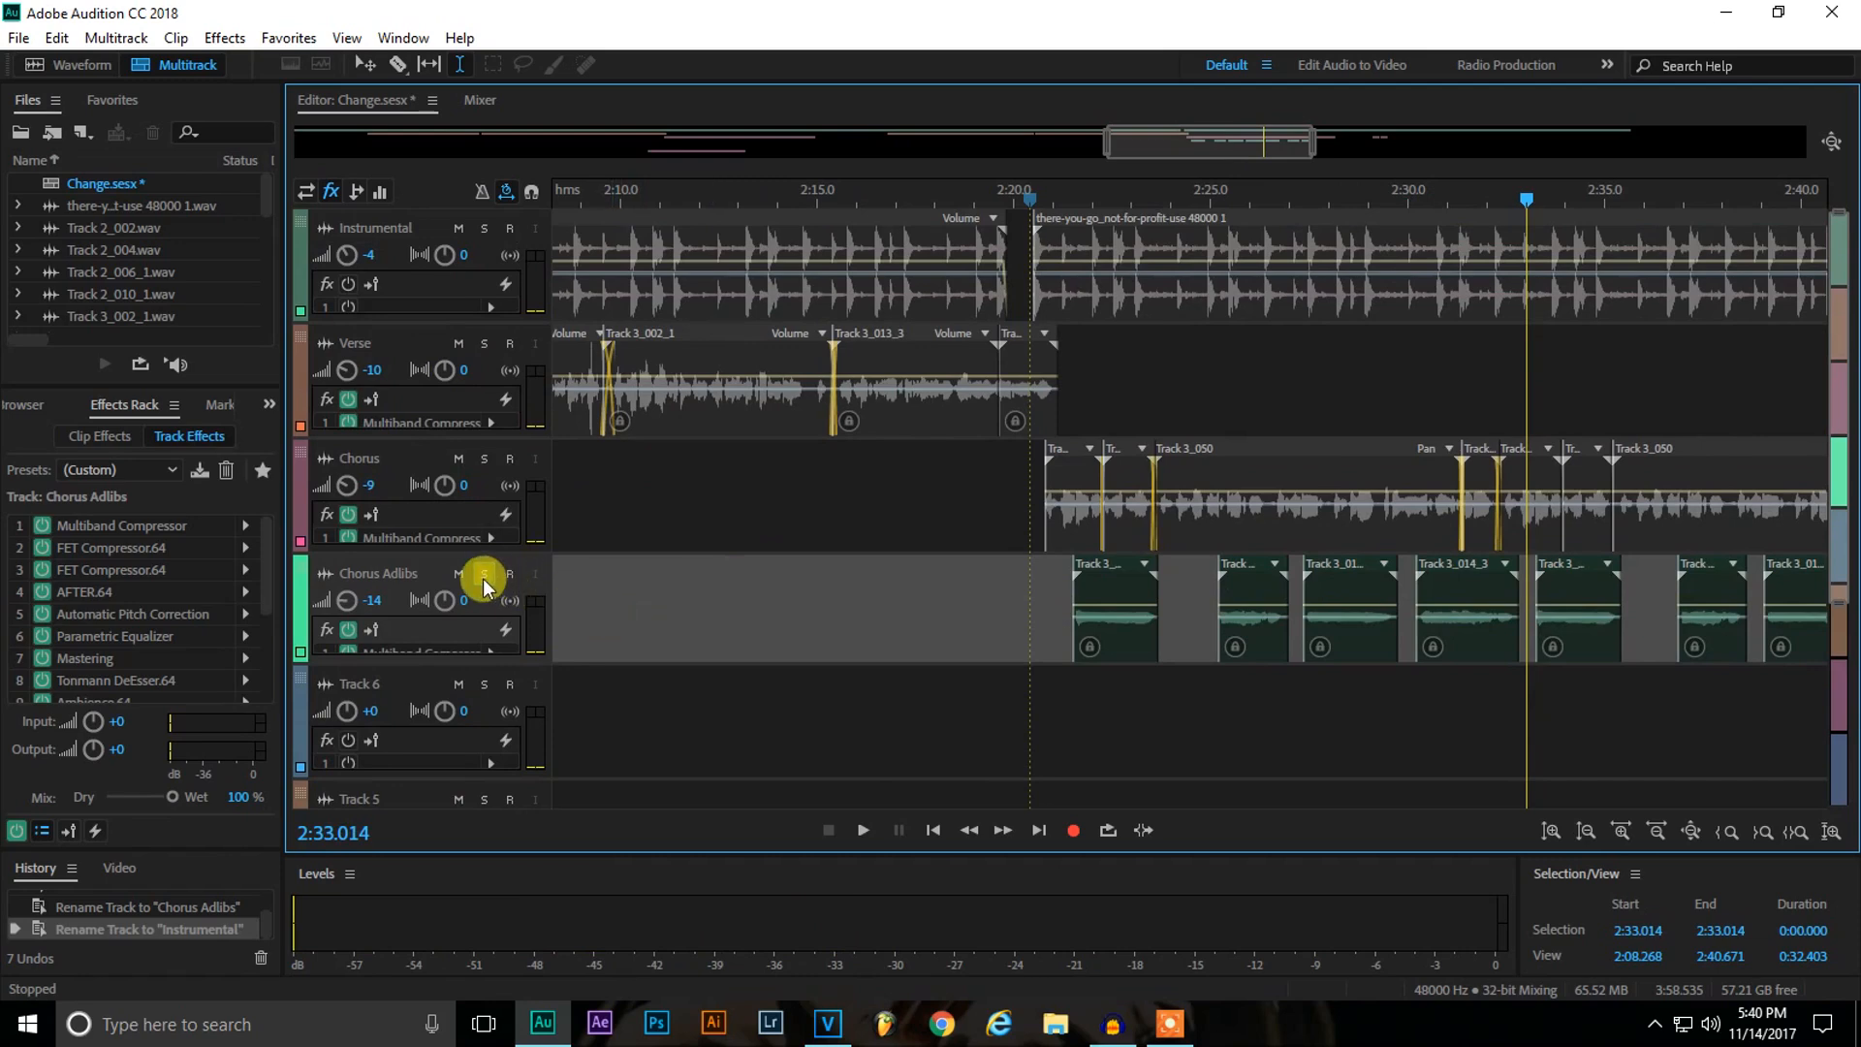
{"action": "left_click", "coordinate": [483, 576]}
{"action": "left_click", "coordinate": [432, 229]}
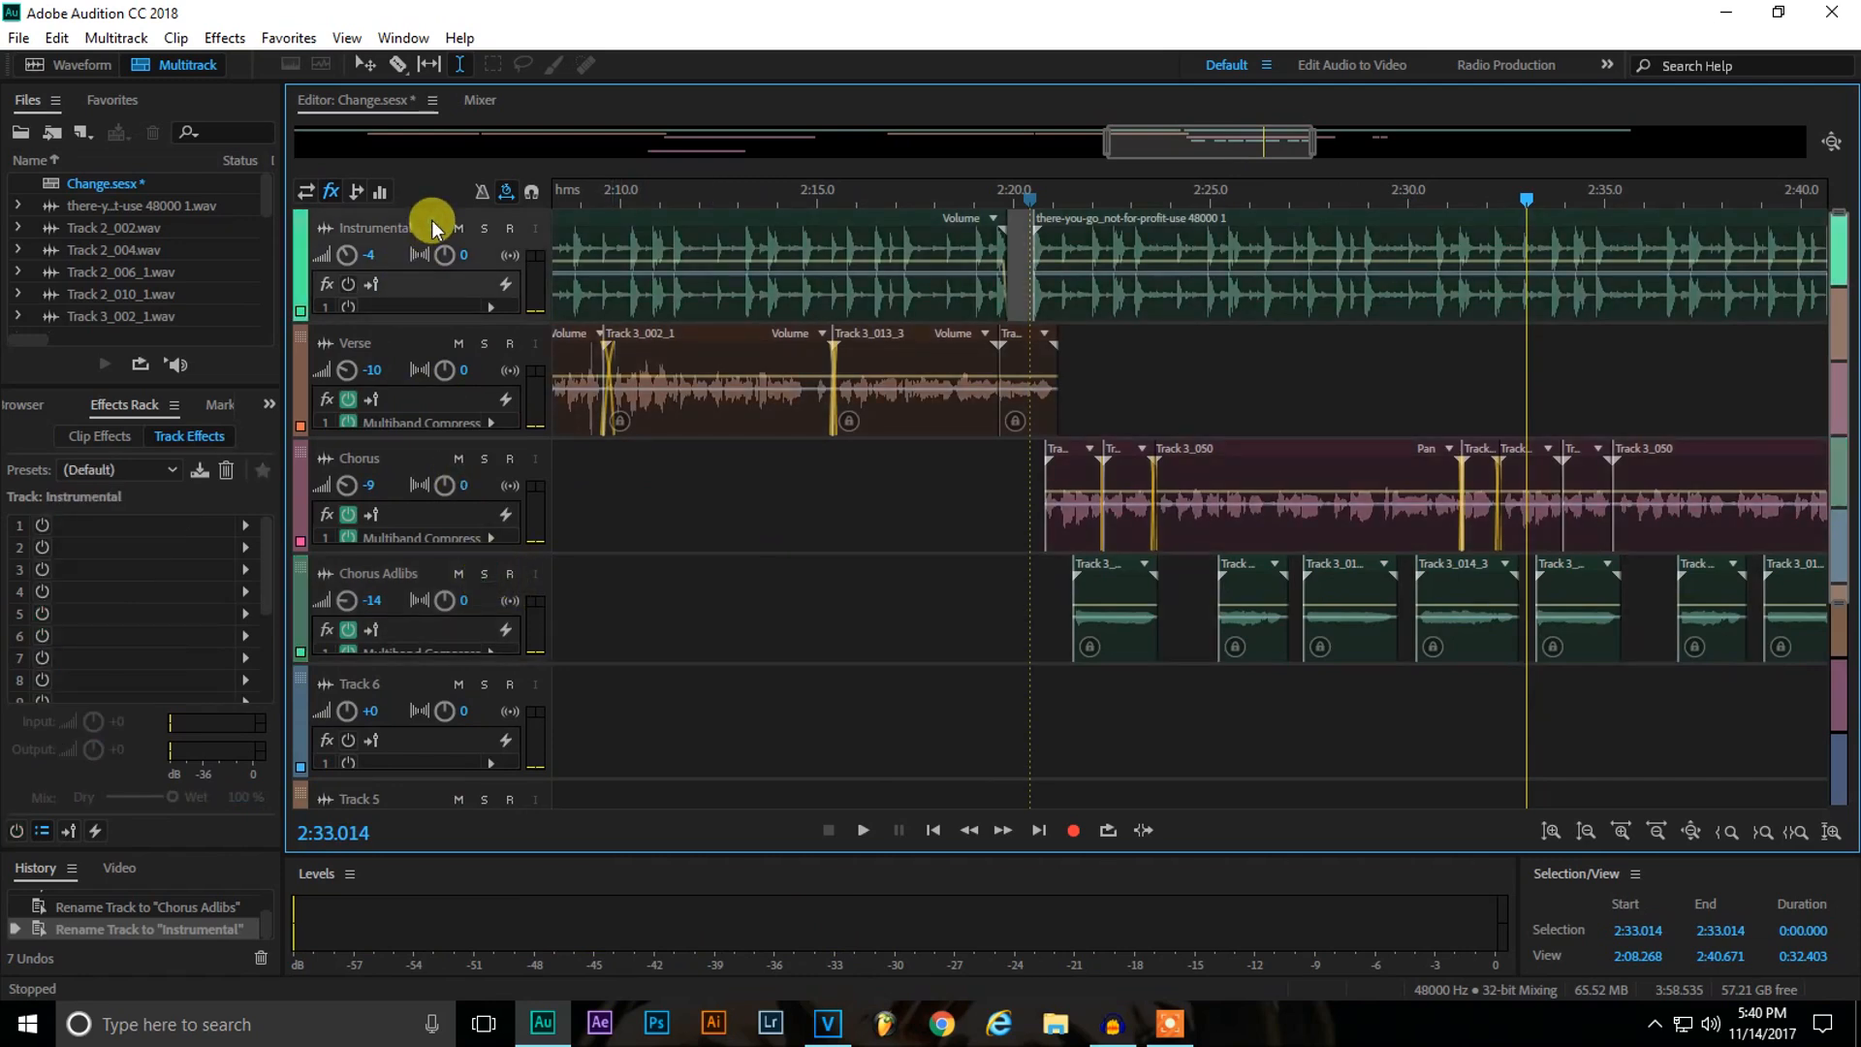